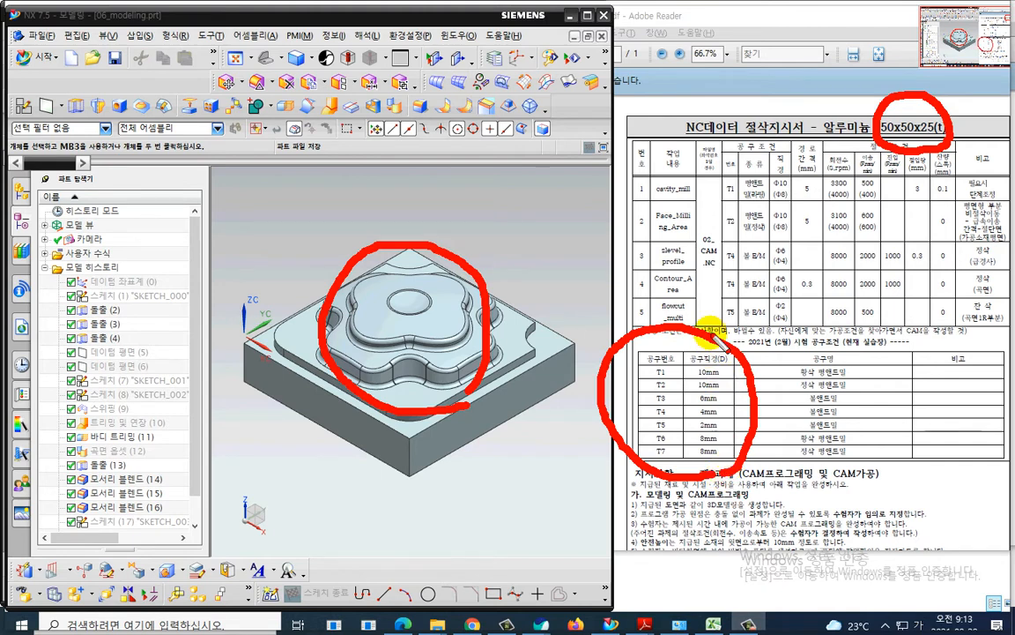
key("Escape")
key("ctrl+2")
mouse_move(694, 201)
left_mouse_down()
mouse_move(628, 190)
mouse_move(696, 215)
left_mouse_up()
mouse_move(689, 304)
left_mouse_down()
mouse_move(652, 307)
mouse_move(691, 208)
mouse_move(693, 316)
left_mouse_up()
left_click_drag(561, 222, 608, 222)
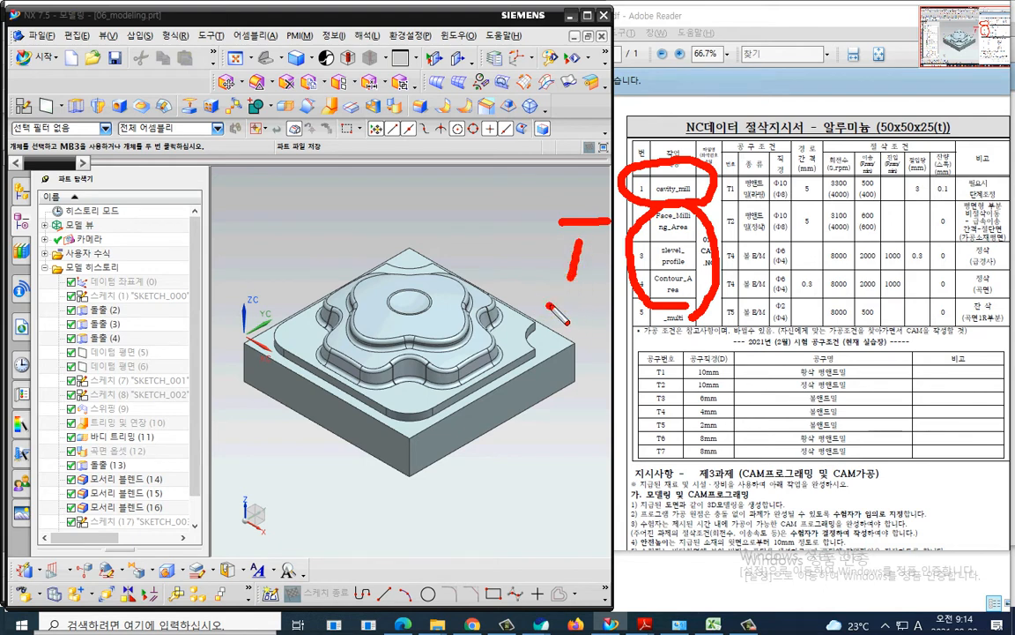
mouse_move(547, 305)
left_mouse_down()
mouse_move(614, 296)
mouse_move(657, 357)
mouse_move(639, 326)
left_mouse_up()
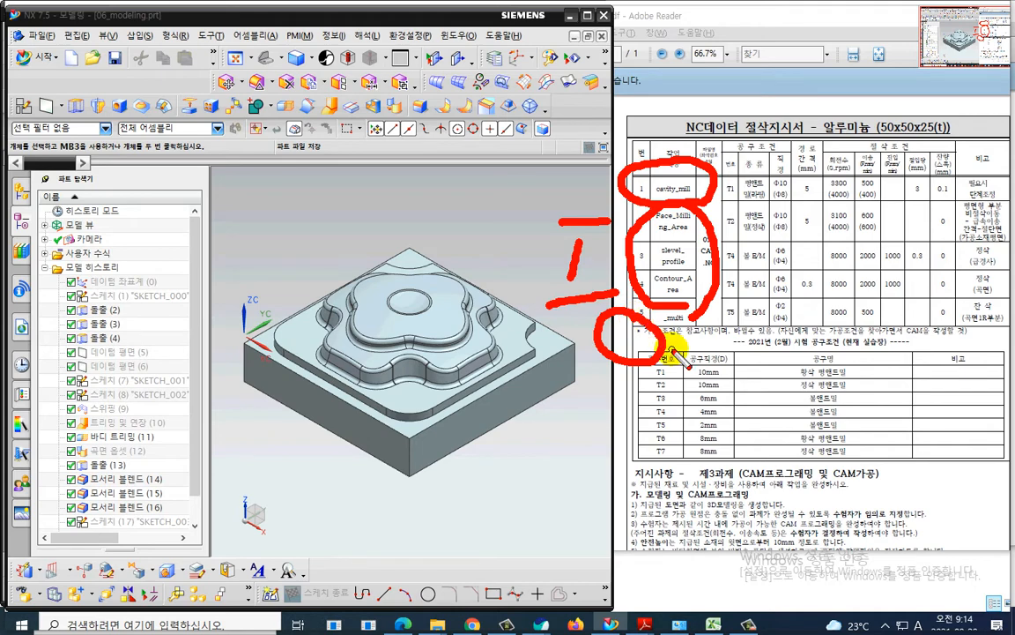
key("Escape")
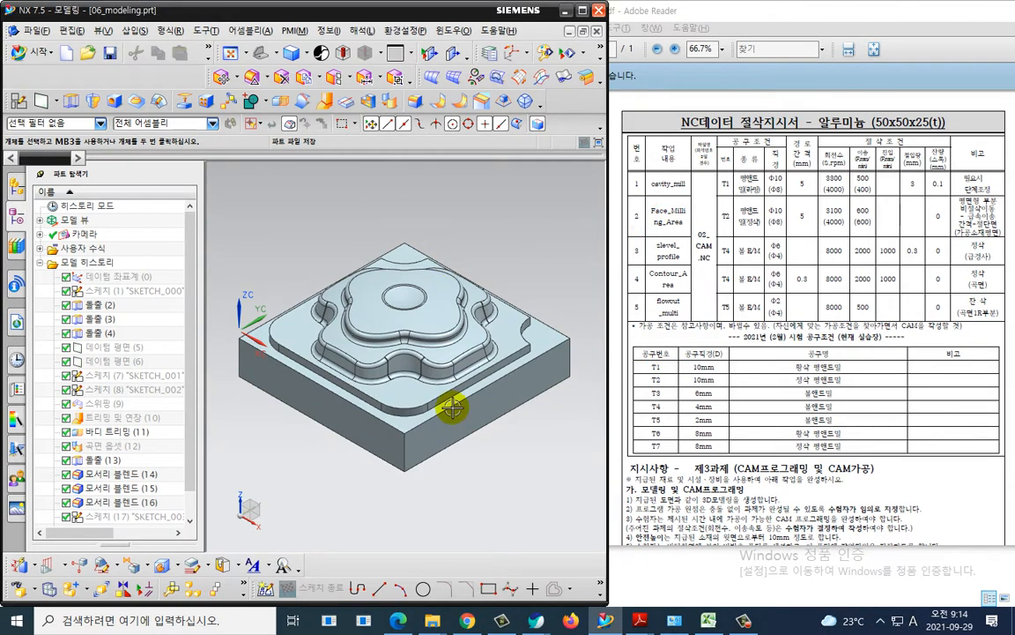
Switch to 01.50x50_1_20_병합.pdf and examine the height dimensions in the front section view of drawing 6
left_click(638, 620)
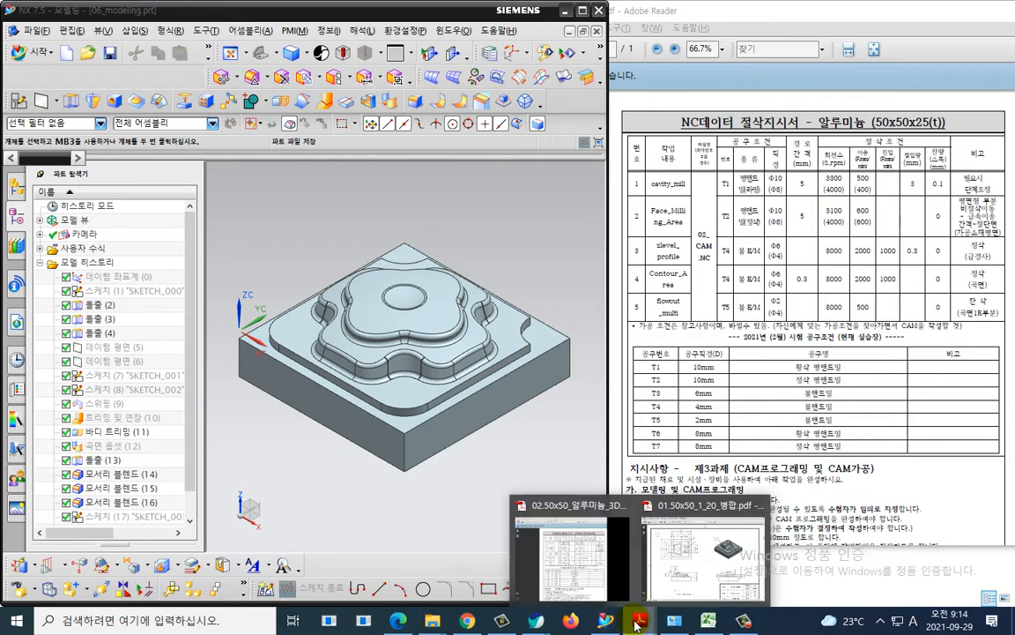
left_click(695, 568)
scroll(511, 5, "down", 3)
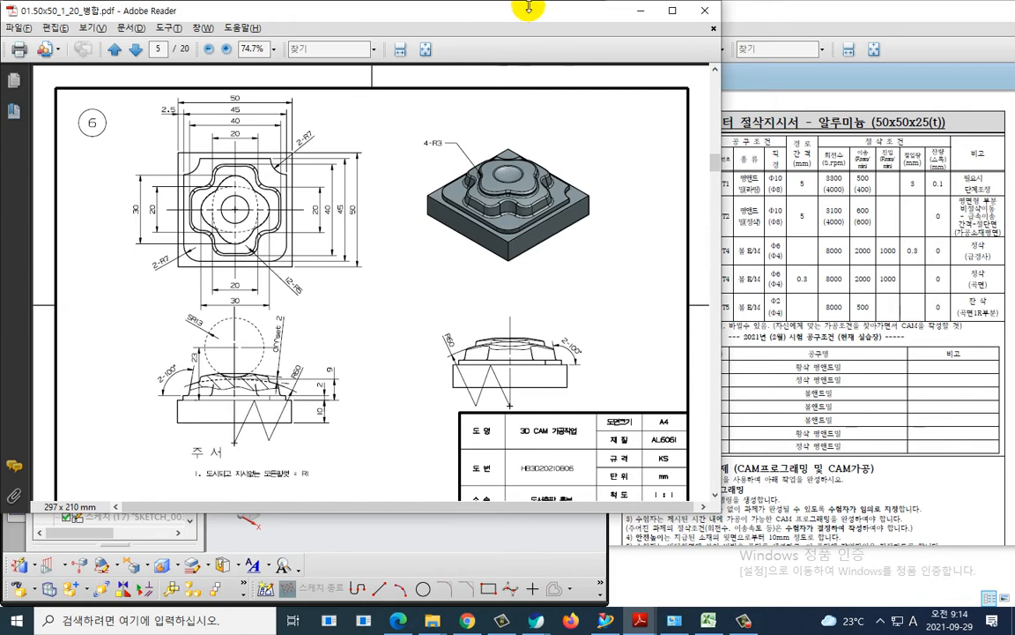
double_click(528, 7)
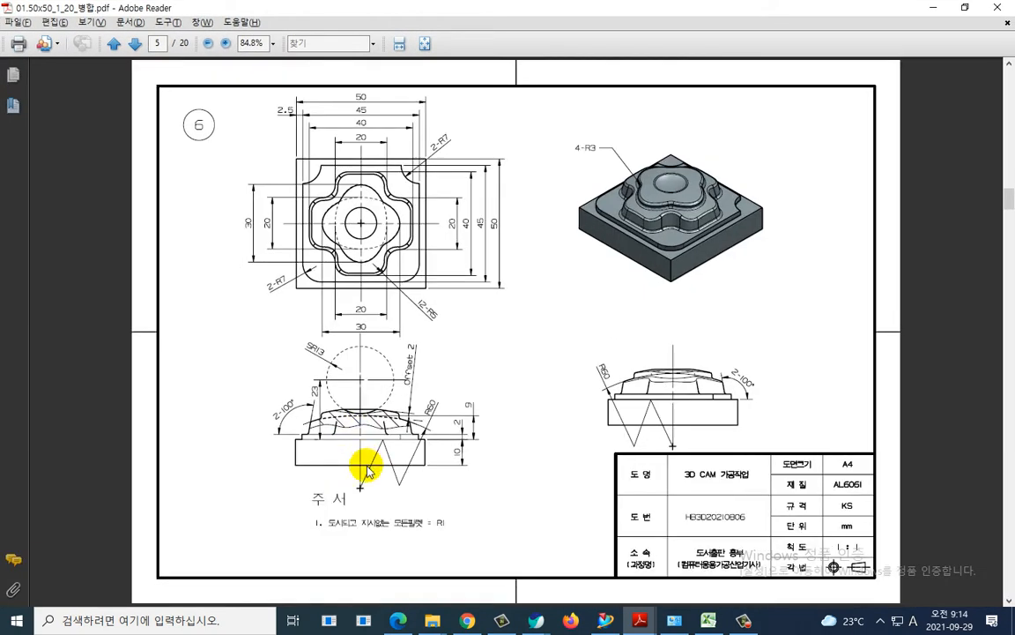
scroll(368, 472, "up", 4, "ctrl")
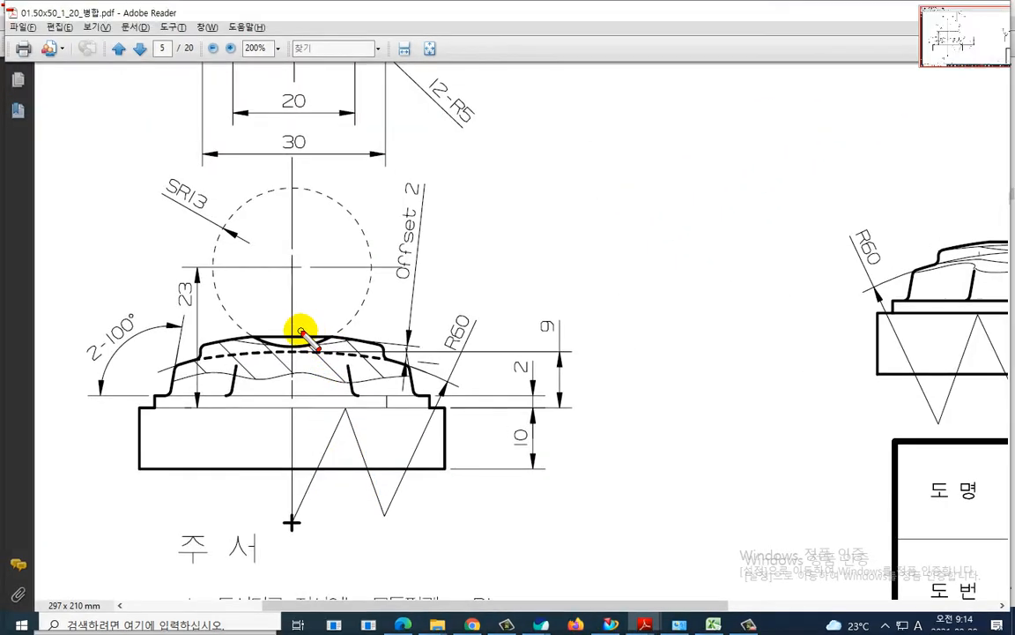
left_click_drag(293, 333, 467, 329)
left_click_drag(438, 470, 496, 471)
mouse_move(206, 334)
left_mouse_down()
mouse_move(465, 326)
mouse_move(480, 466)
mouse_move(469, 468)
mouse_move(483, 460)
left_mouse_up()
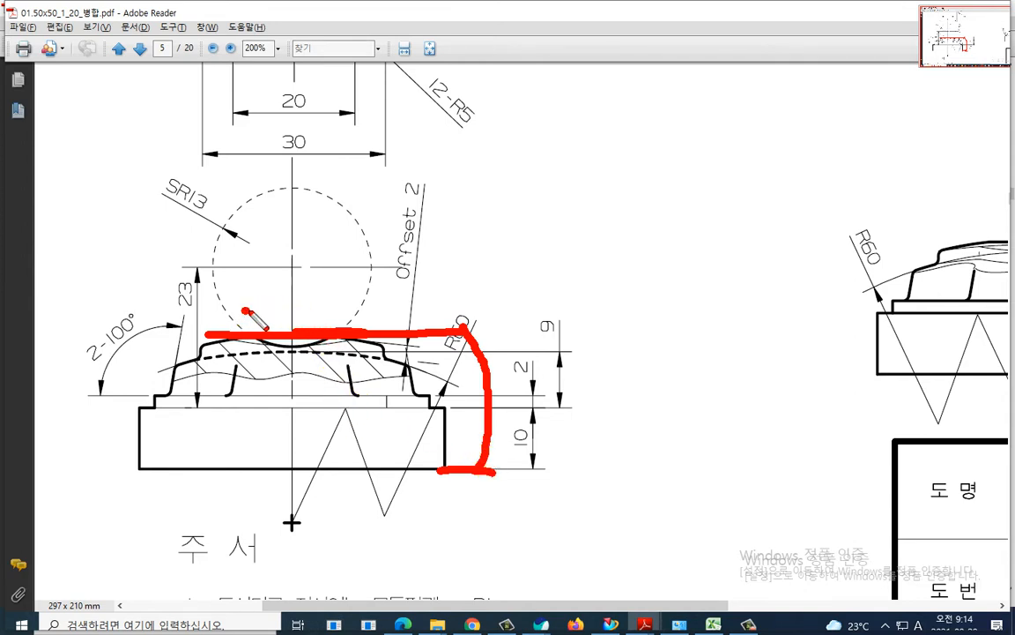
left_click_drag(242, 310, 349, 313)
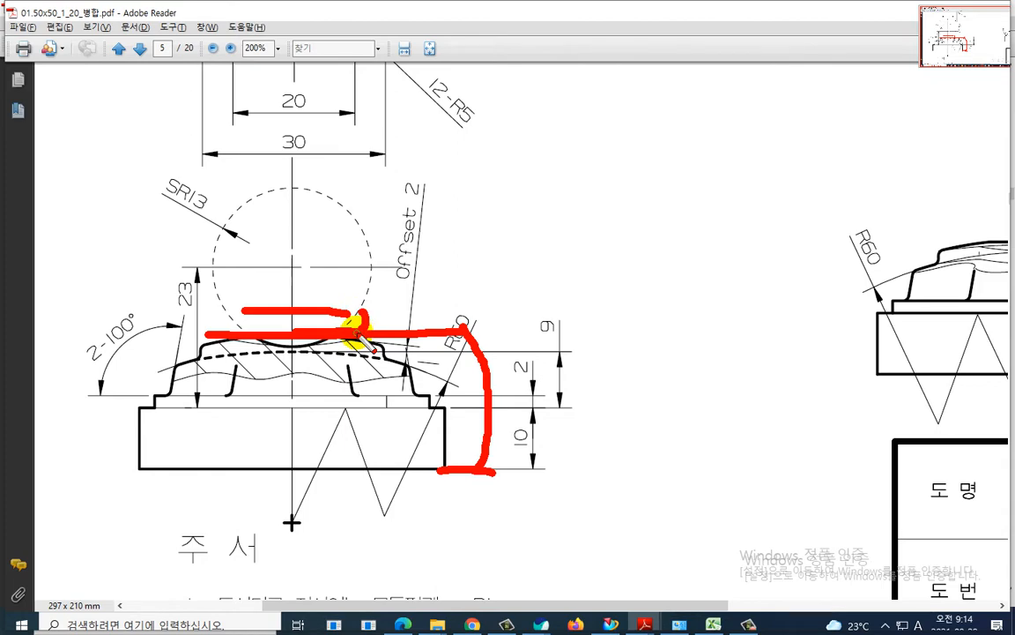
key("Escape")
key("ctrl+2")
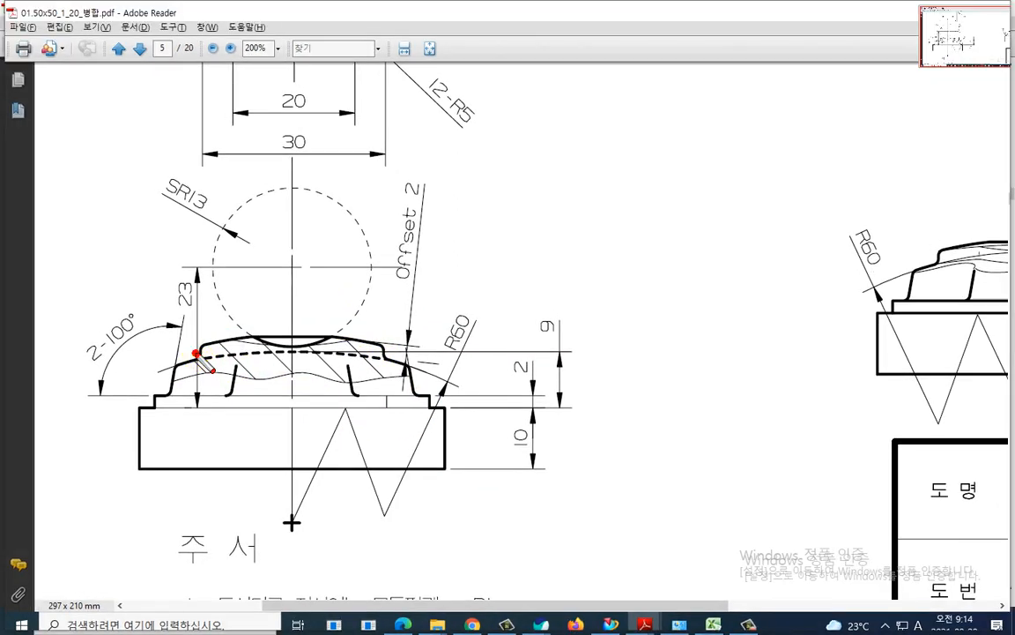
mouse_move(196, 354)
left_mouse_down()
mouse_move(215, 335)
mouse_move(272, 328)
mouse_move(324, 326)
mouse_move(375, 342)
left_mouse_up()
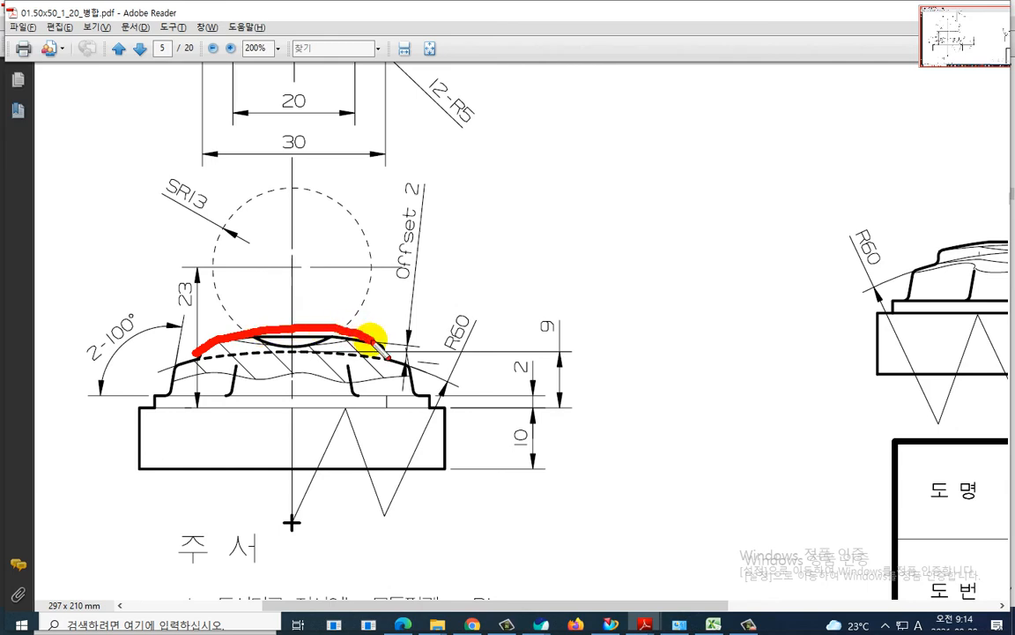
key("Escape")
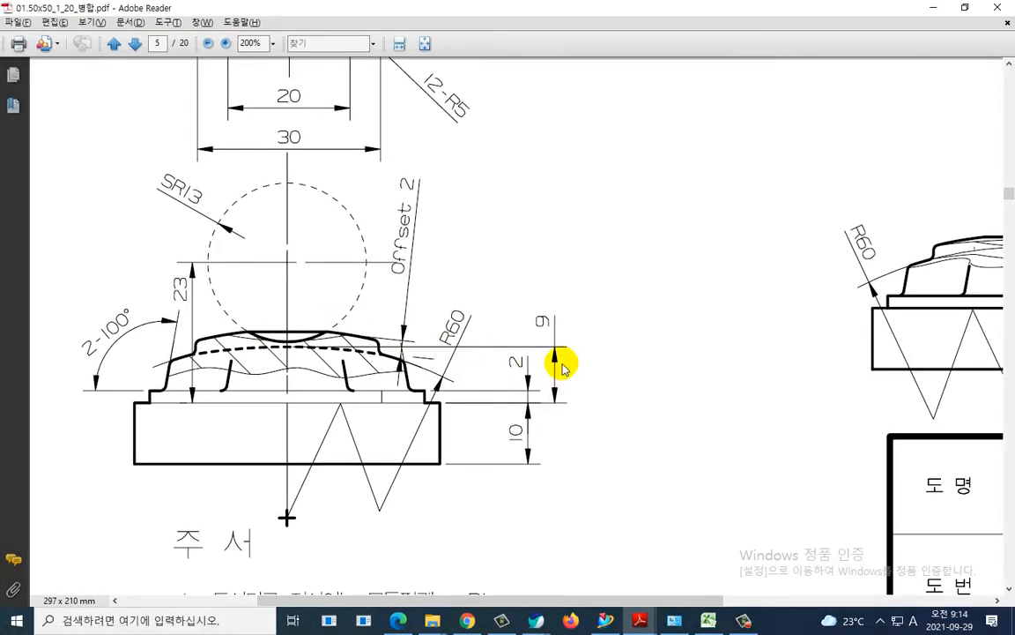
key("ctrl+2")
mouse_move(567, 351)
left_mouse_down()
mouse_move(535, 326)
mouse_move(534, 361)
left_mouse_up()
left_click_drag(296, 334, 427, 327)
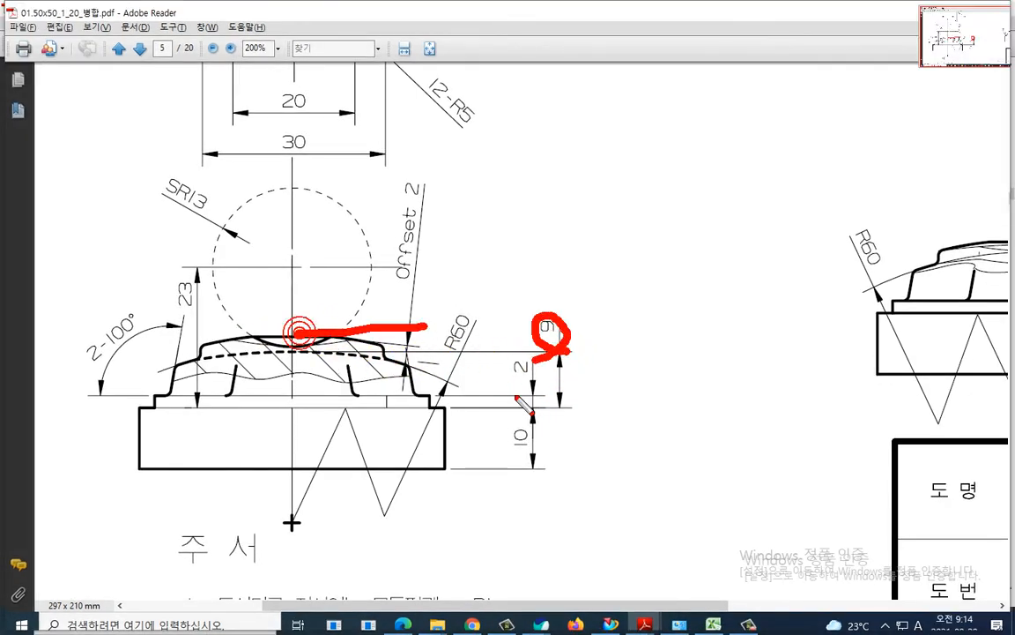
left_click(594, 333)
left_click_drag(592, 333, 599, 432)
left_click_drag(643, 381, 676, 402)
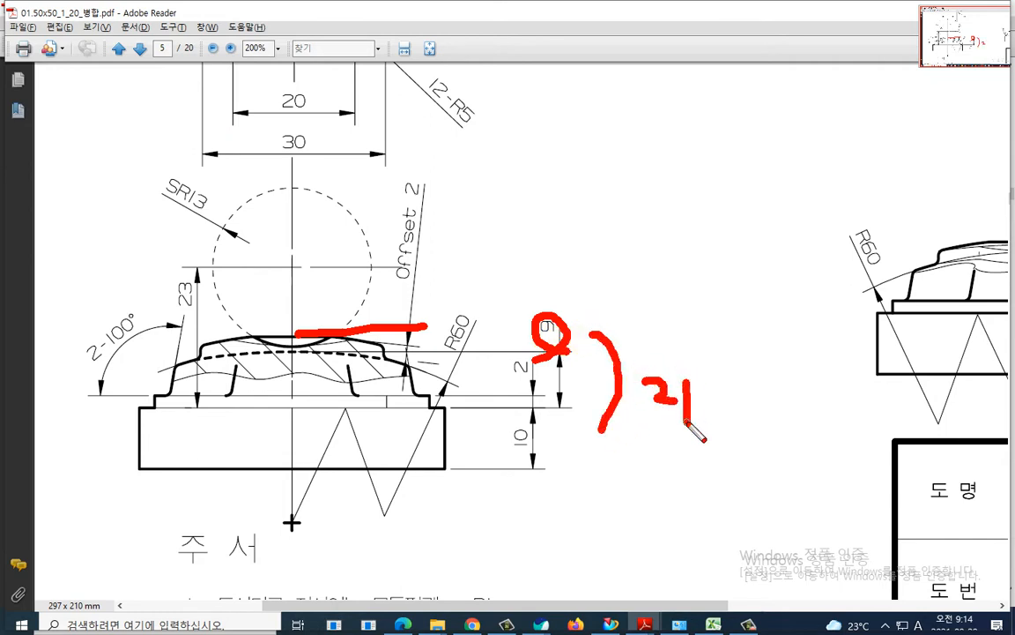
left_click_drag(263, 304, 317, 307)
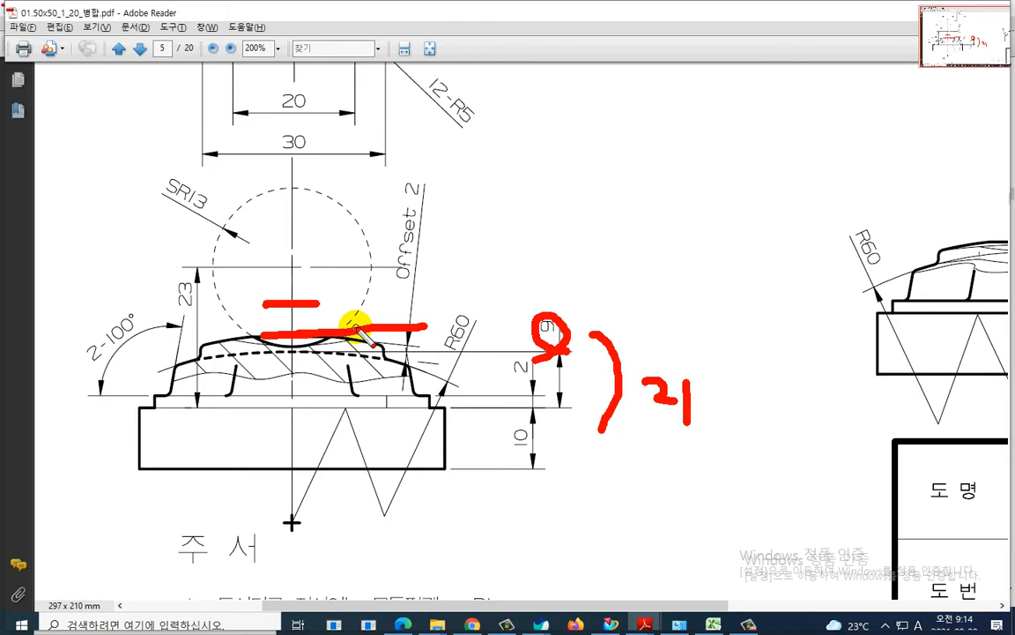
key("Escape")
Restore the drawing window, place it beside the NX model and enlarge it so the plan and section views are readable
scroll(469, 374, "down", 3, "ctrl")
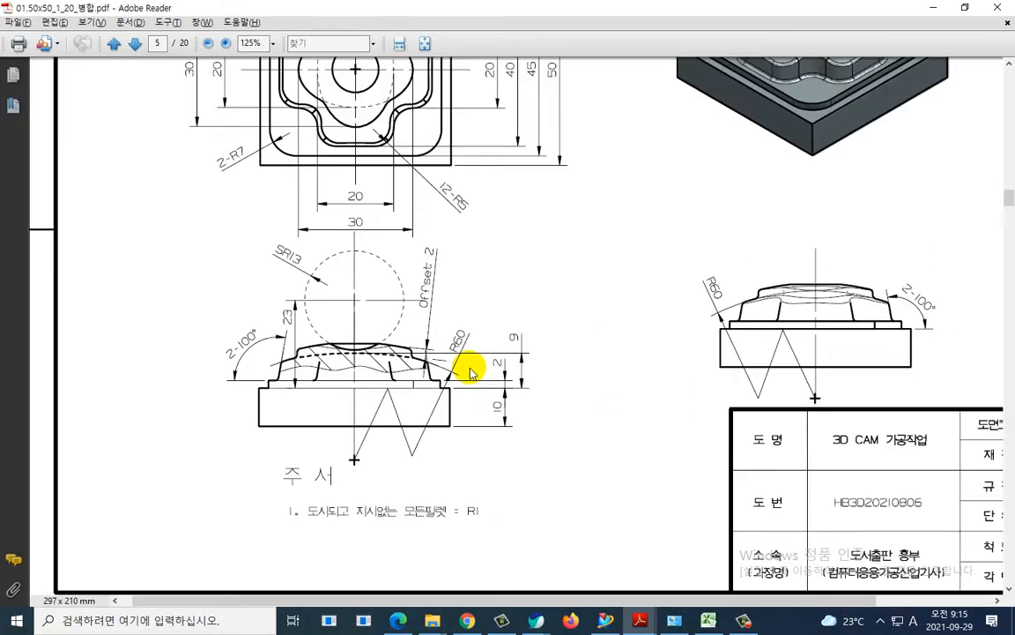
left_click_drag(379, 7, 862, 15)
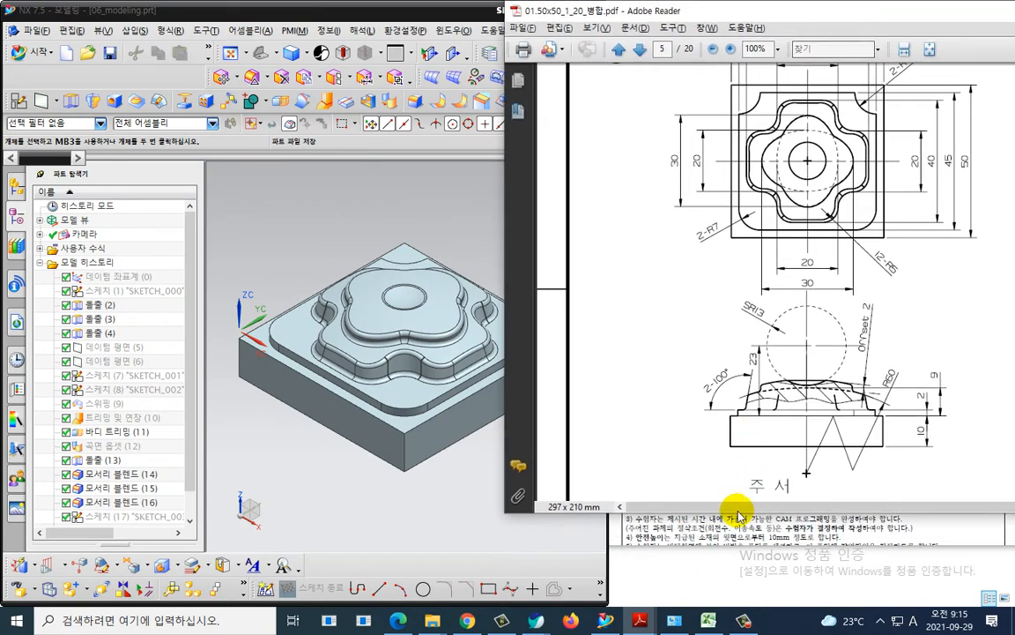
left_click_drag(734, 516, 710, 605)
scroll(720, 488, "up", 1)
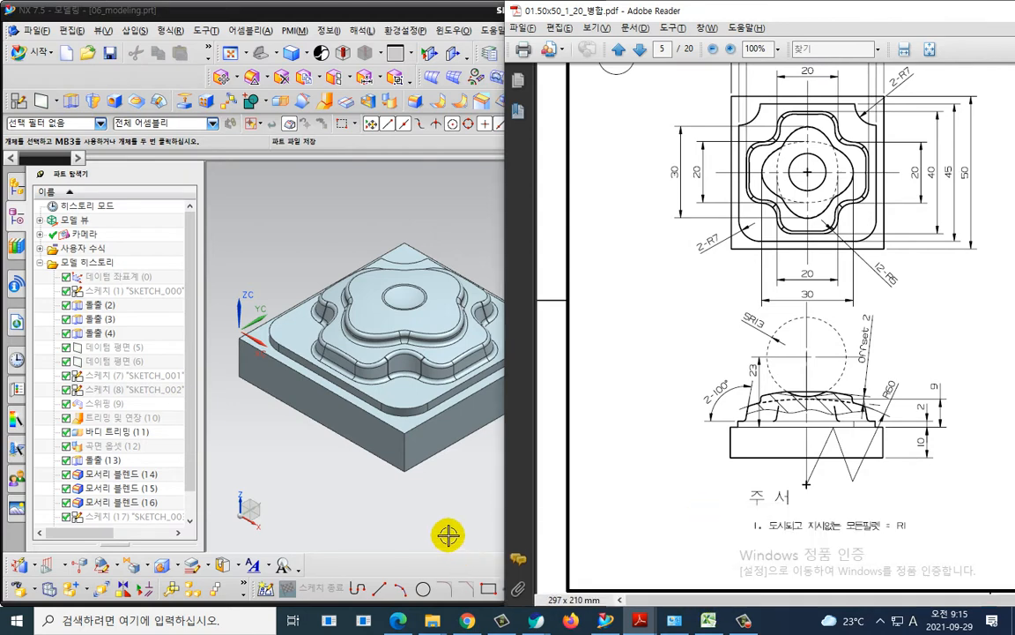
Return to NX and set up an Extrude with an end distance of 25 mm and the Boolean option set to none (없음)
left_click(447, 529)
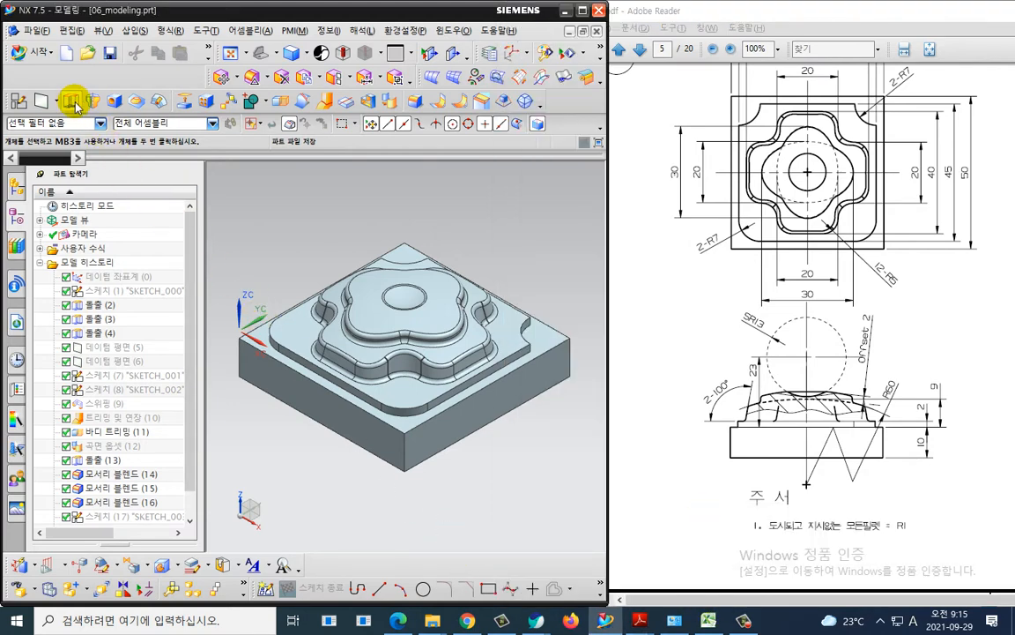
left_click(73, 103)
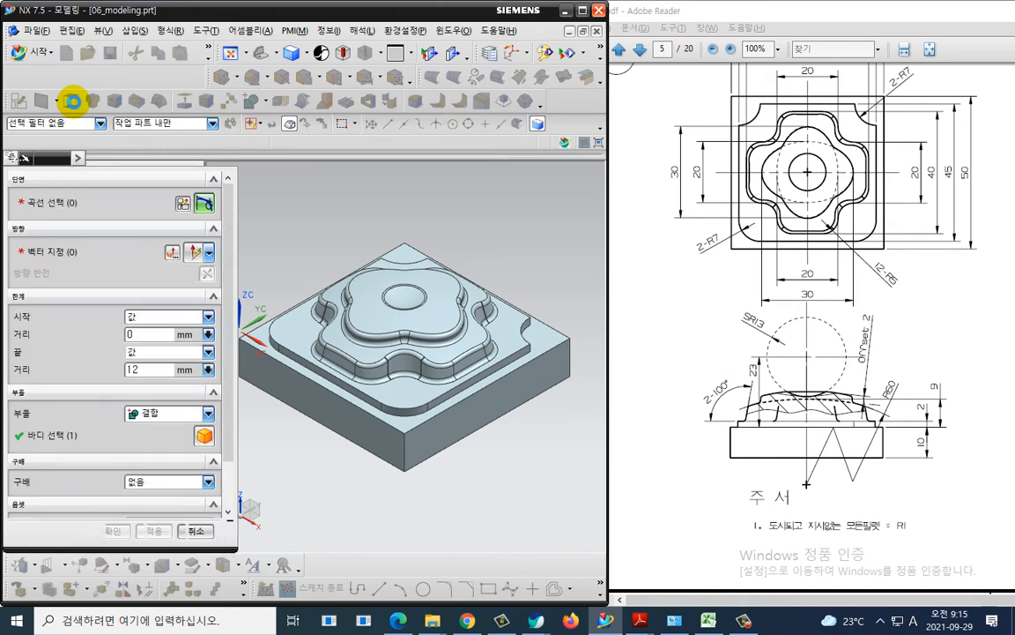
double_click(138, 388)
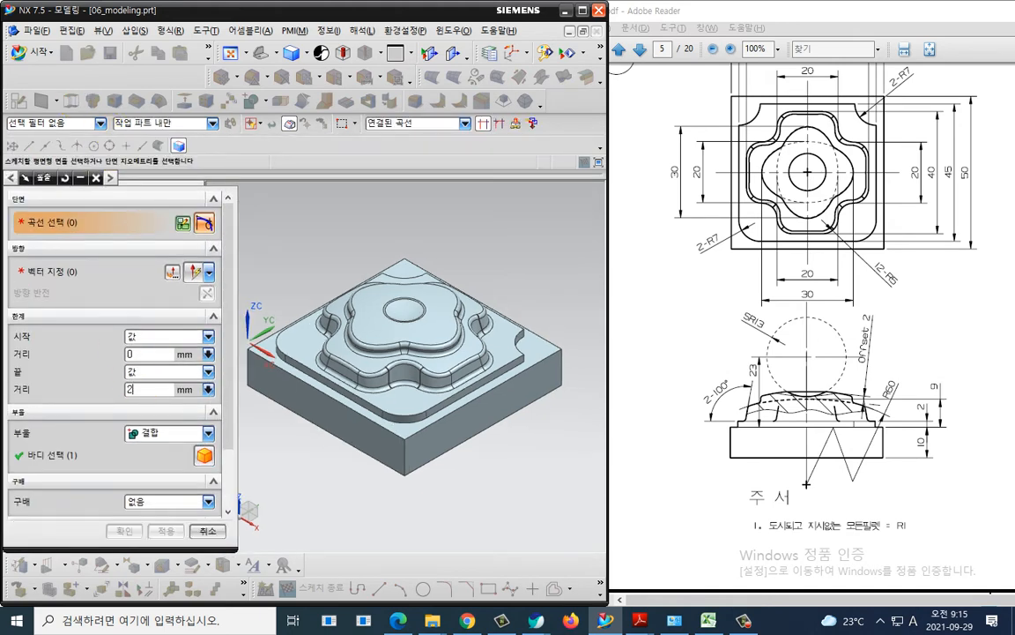
key("ctrl+2")
mouse_move(150, 404)
left_mouse_down()
mouse_move(125, 393)
mouse_move(149, 402)
left_mouse_up()
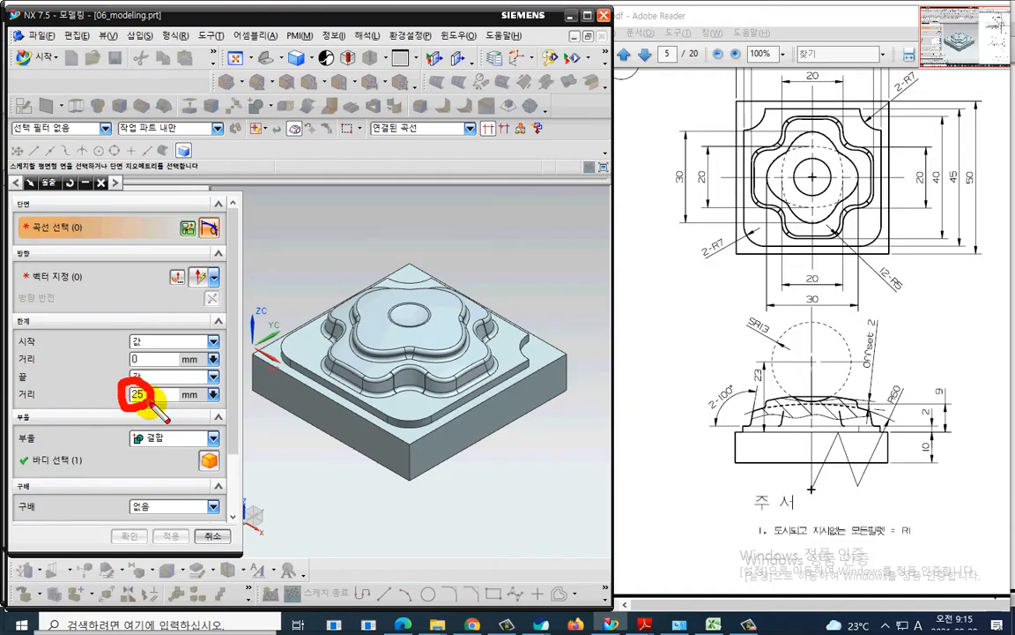
key("Escape")
left_click(167, 438)
left_click(157, 447)
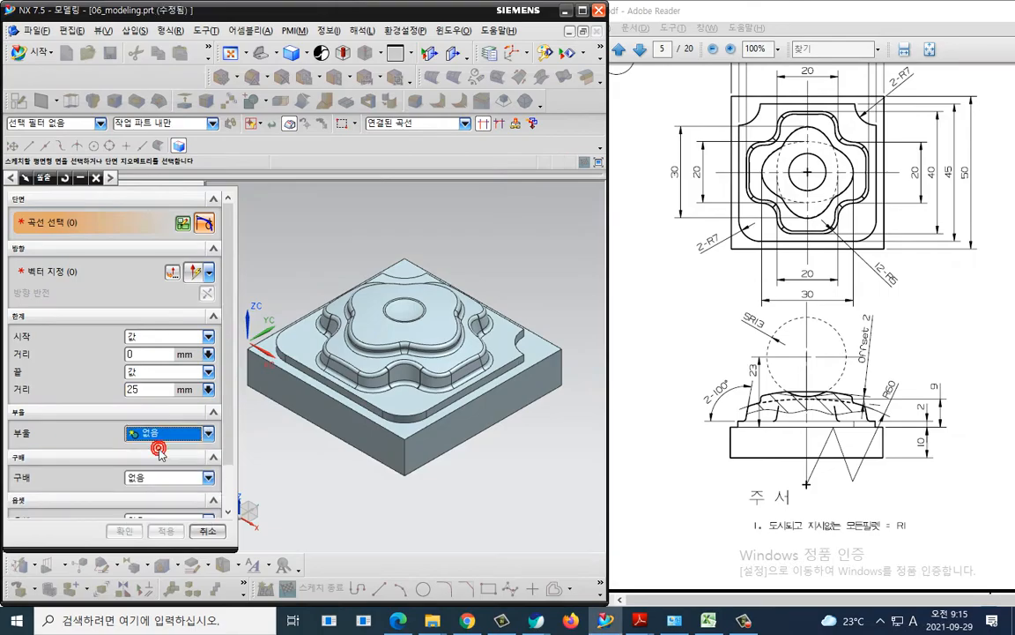
mouse_move(160, 420)
left_mouse_down()
mouse_move(132, 451)
mouse_move(176, 459)
left_mouse_up()
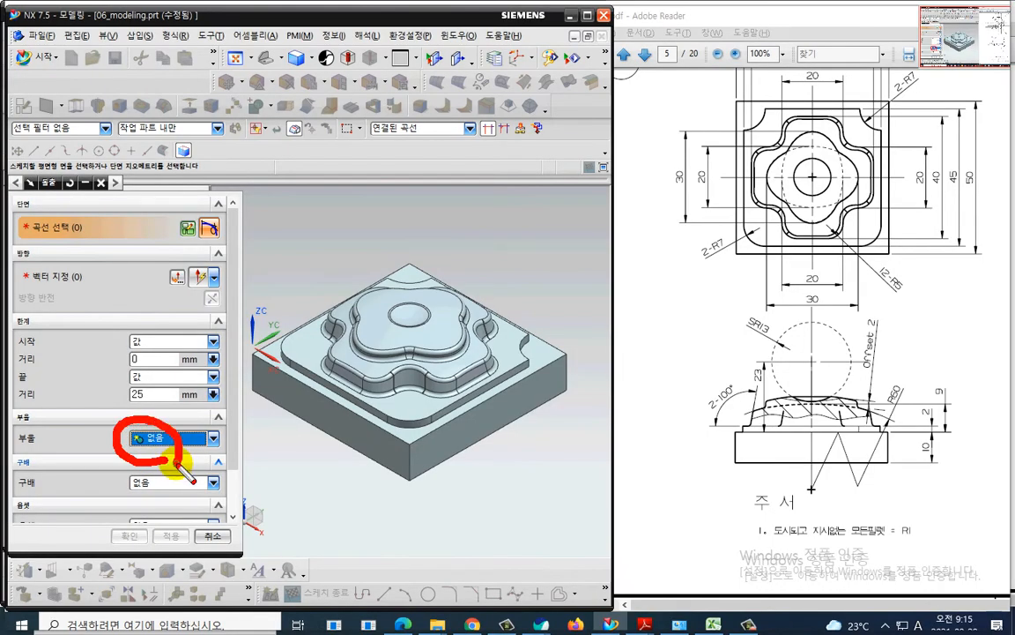
key("Escape")
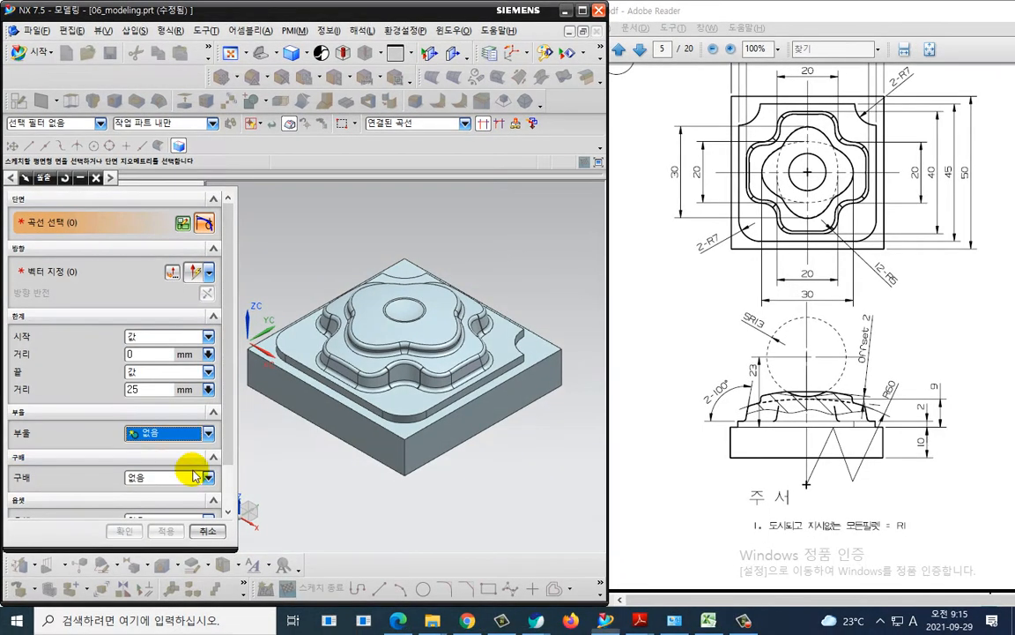
Extrude the four bottom edges of the square base upward as a separate stock block, with the NX window maximized
left_click(325, 436)
left_click(461, 442)
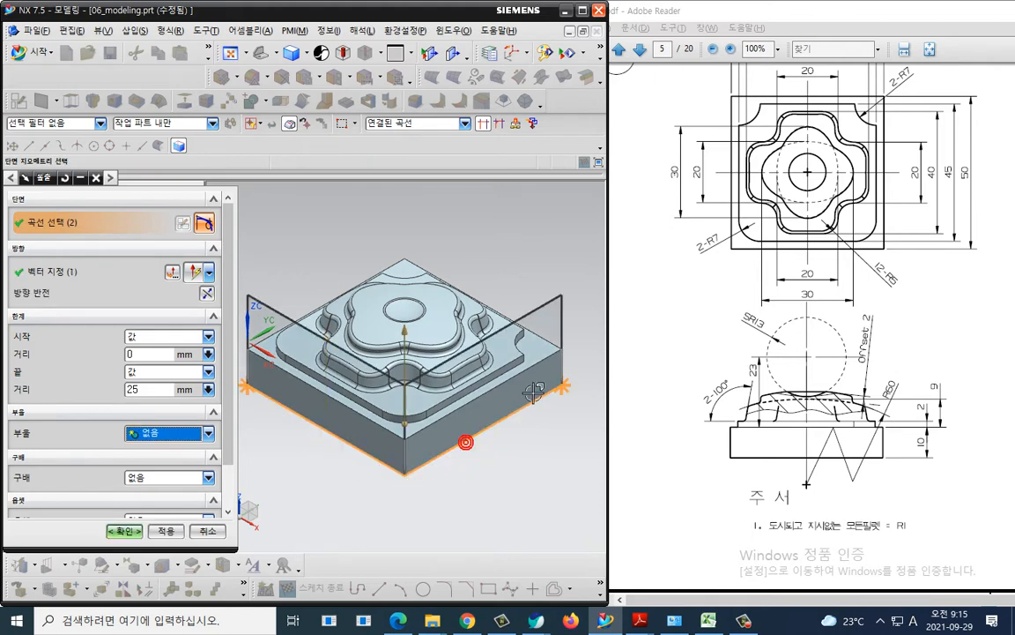
left_click(486, 339)
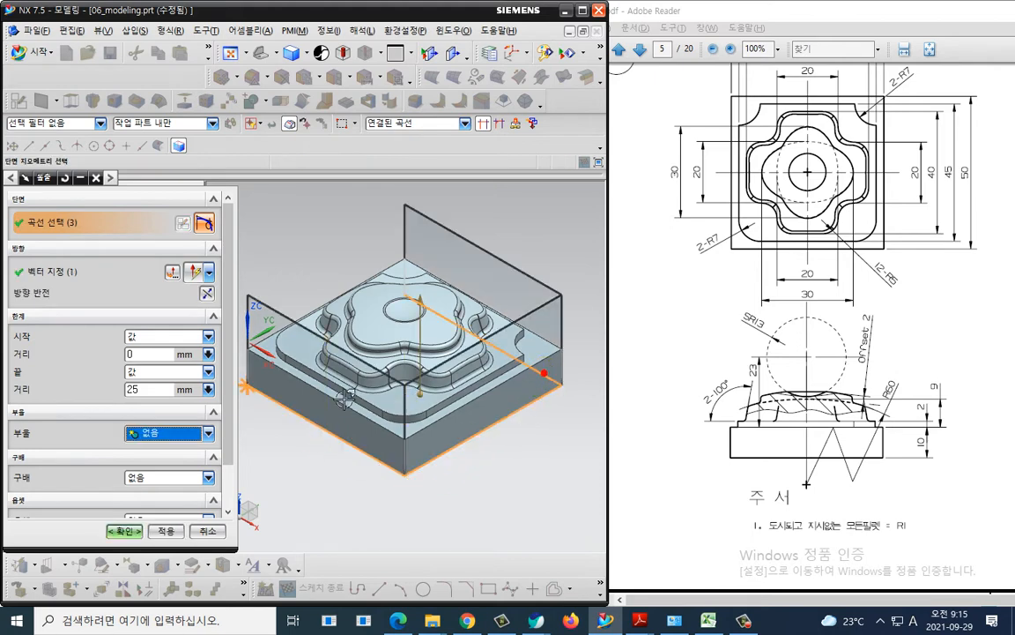
left_click(275, 385)
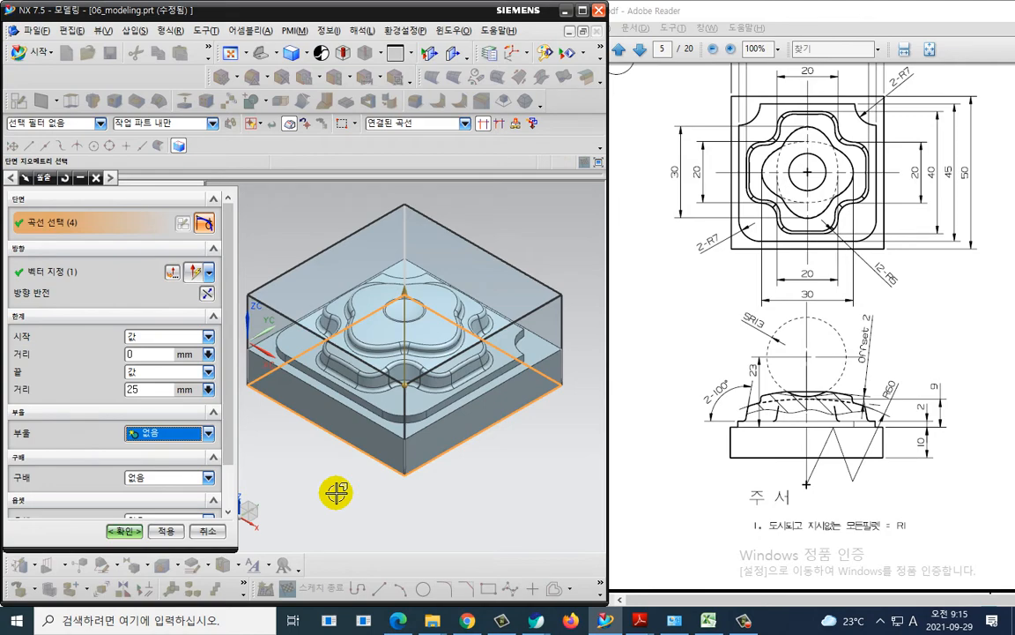
left_click(581, 10)
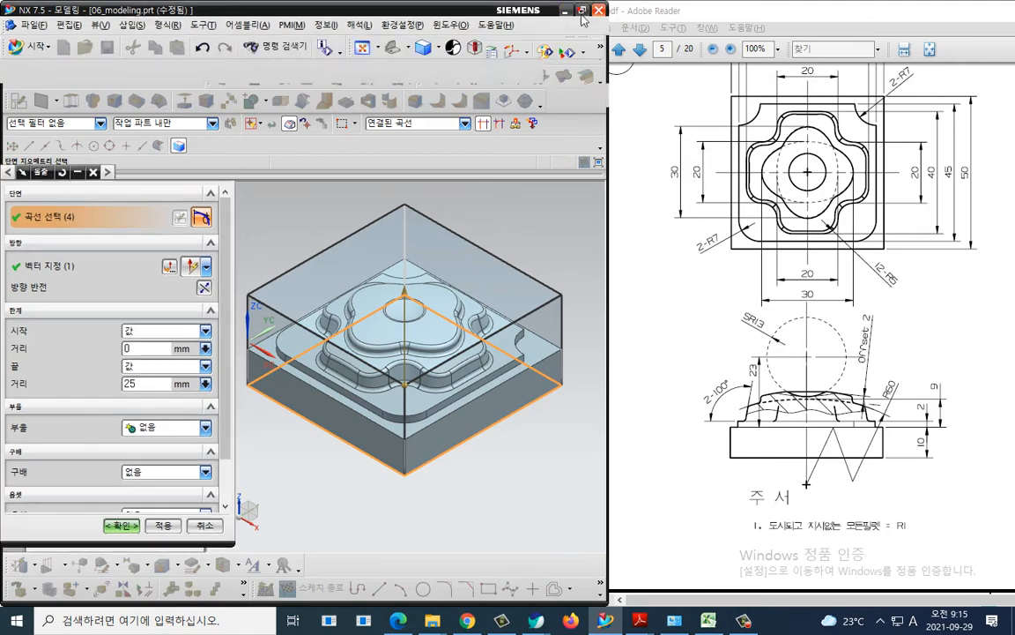
left_click(582, 11)
left_click(721, 125)
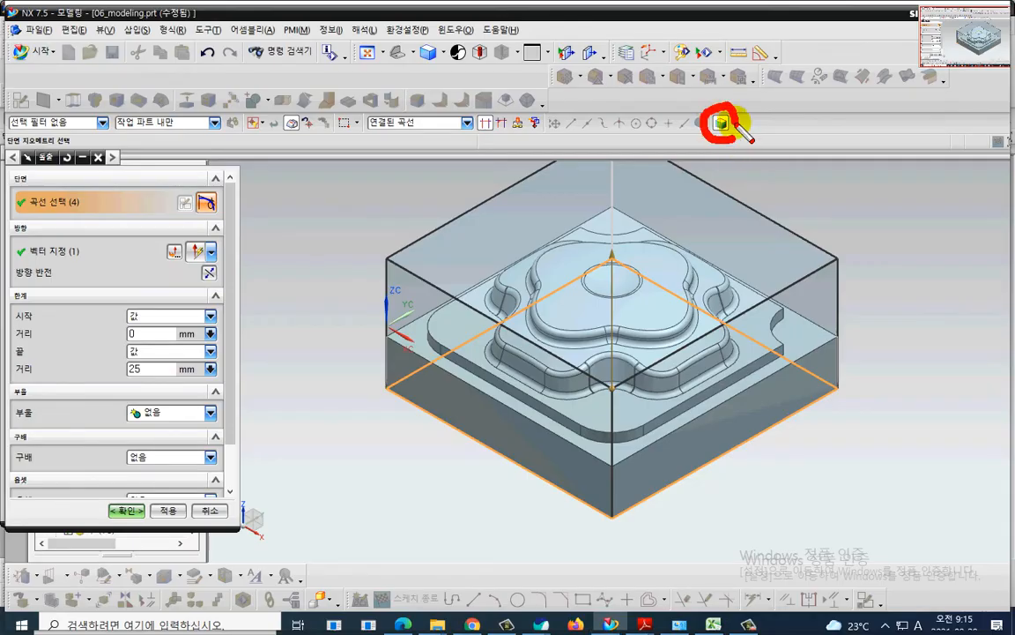
left_click_drag(621, 261, 775, 345)
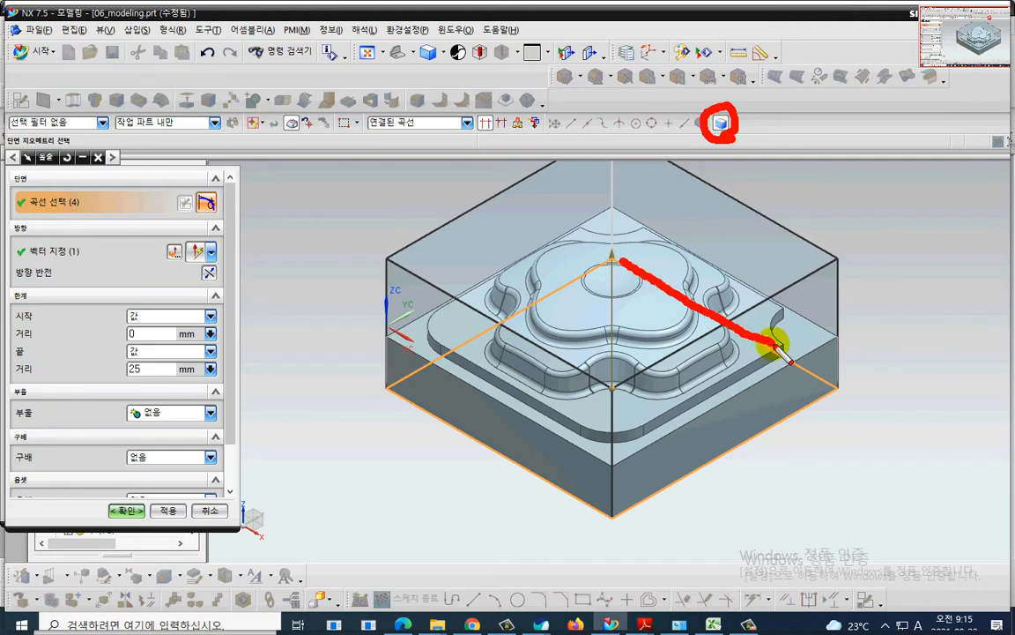
mouse_move(614, 258)
left_mouse_down()
mouse_move(485, 322)
mouse_move(449, 355)
left_mouse_up()
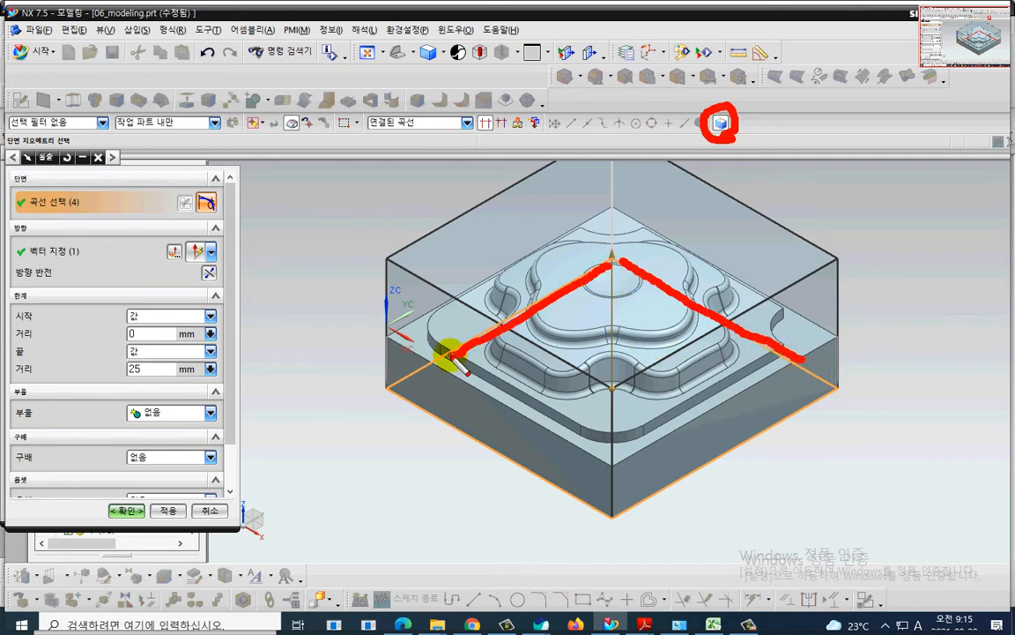
key("Escape")
left_click(126, 511)
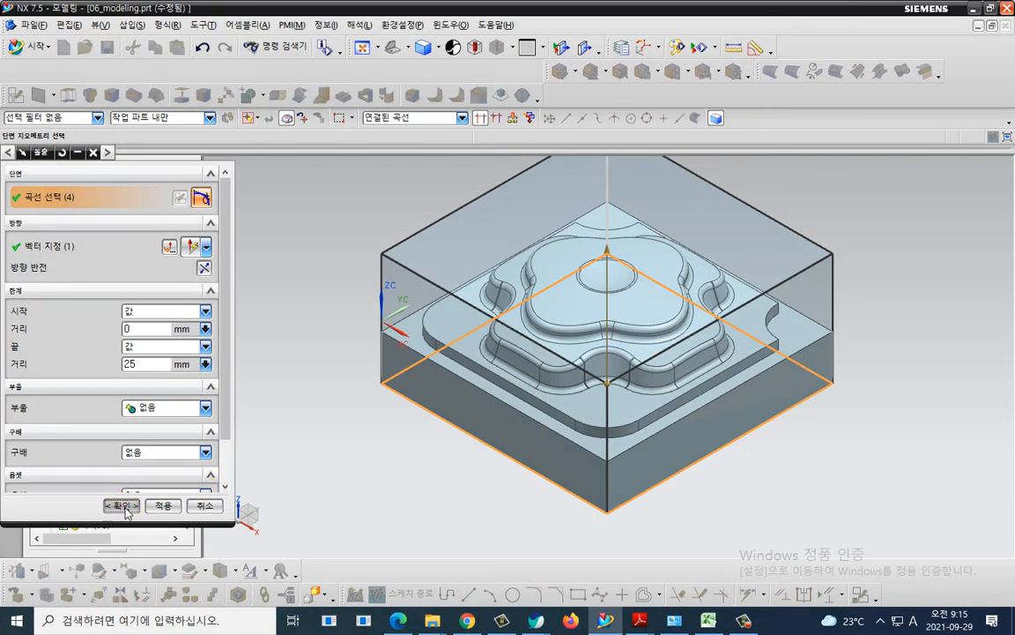
Set the translucency of the extruded stock block to 82 in its object display settings
scroll(357, 433, "down", 1)
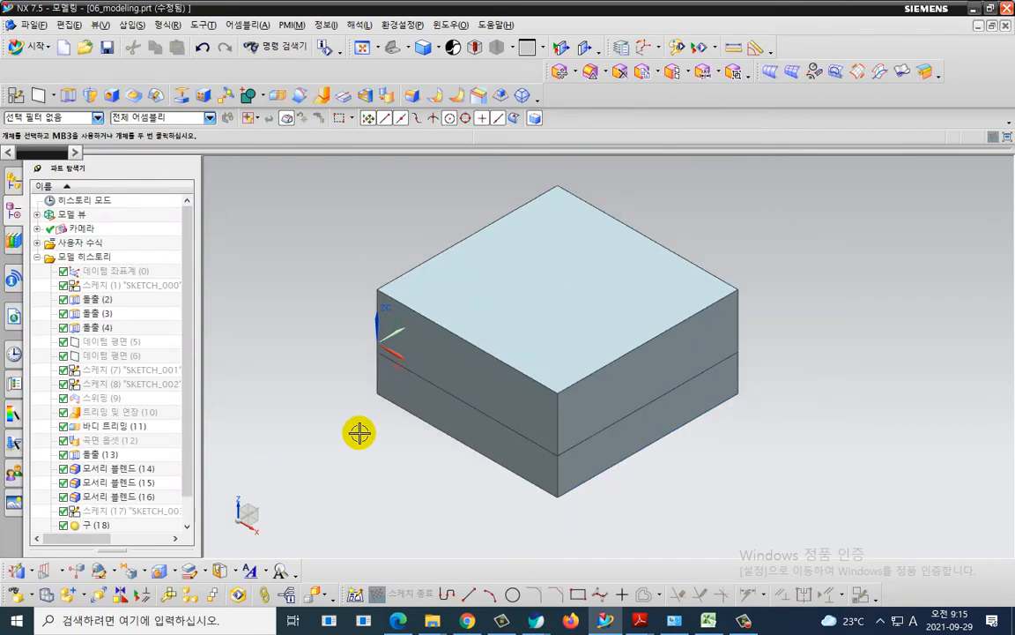
left_click(474, 239)
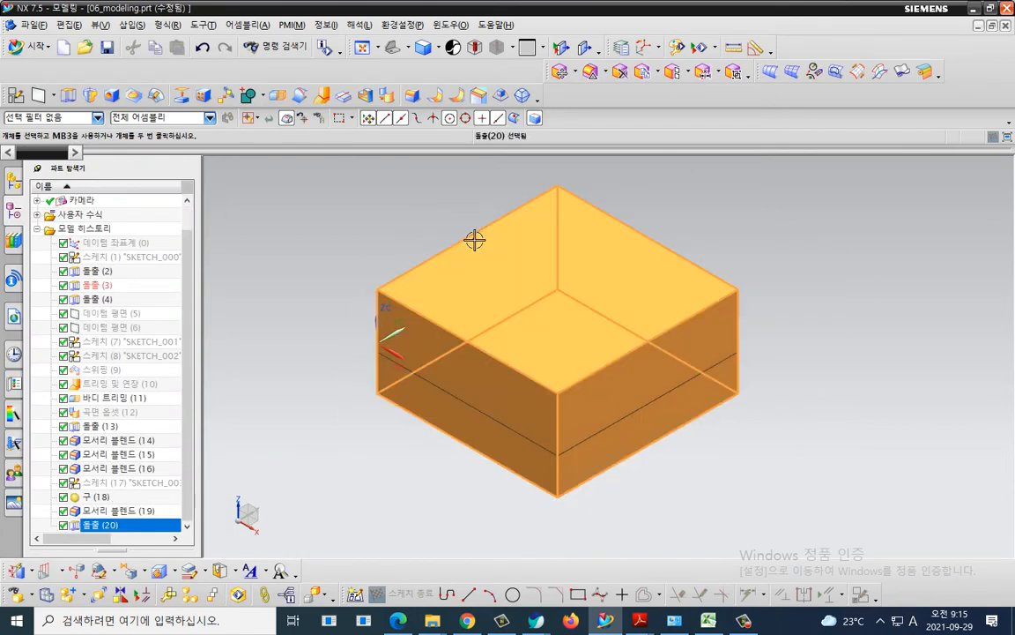
double_click(474, 240)
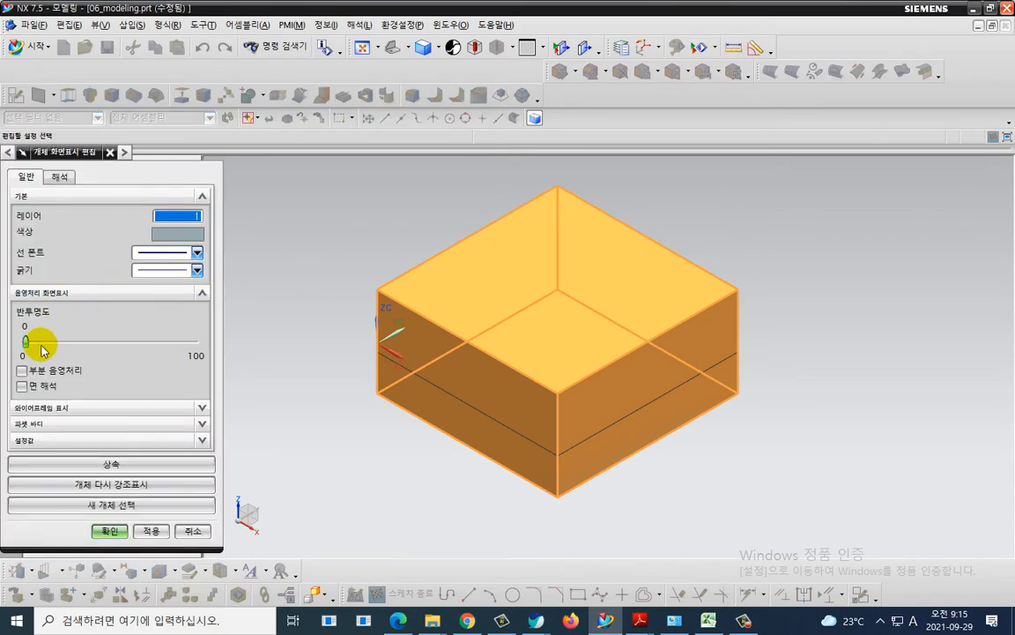
left_click_drag(24, 341, 165, 346)
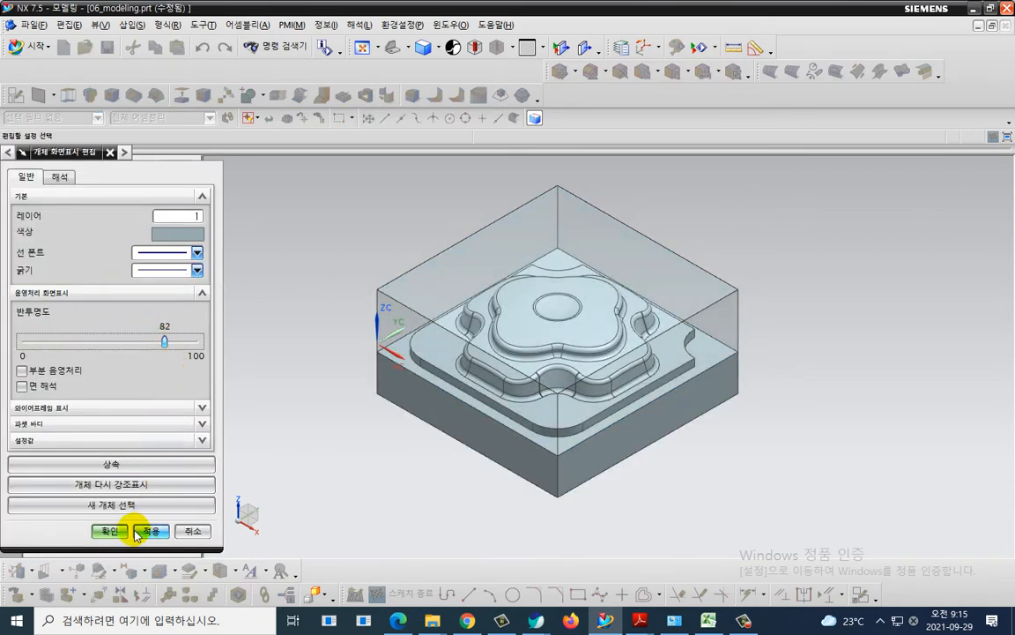
left_click(109, 531)
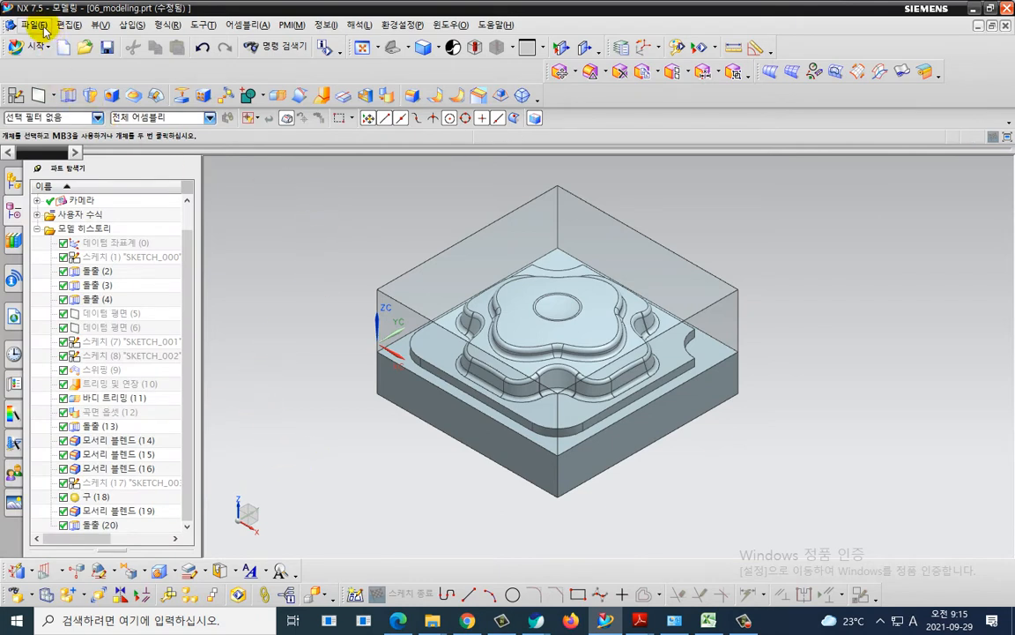
Switch to the Manufacturing application and initialize the machining environment with cam_general and the mill_contour setup
left_click(40, 48)
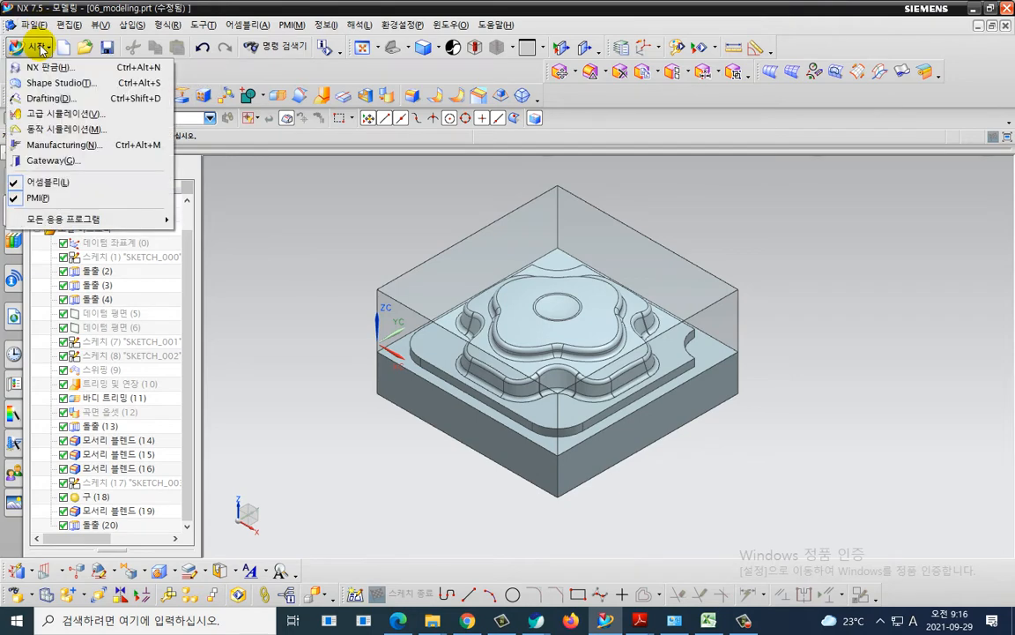
left_click(60, 144)
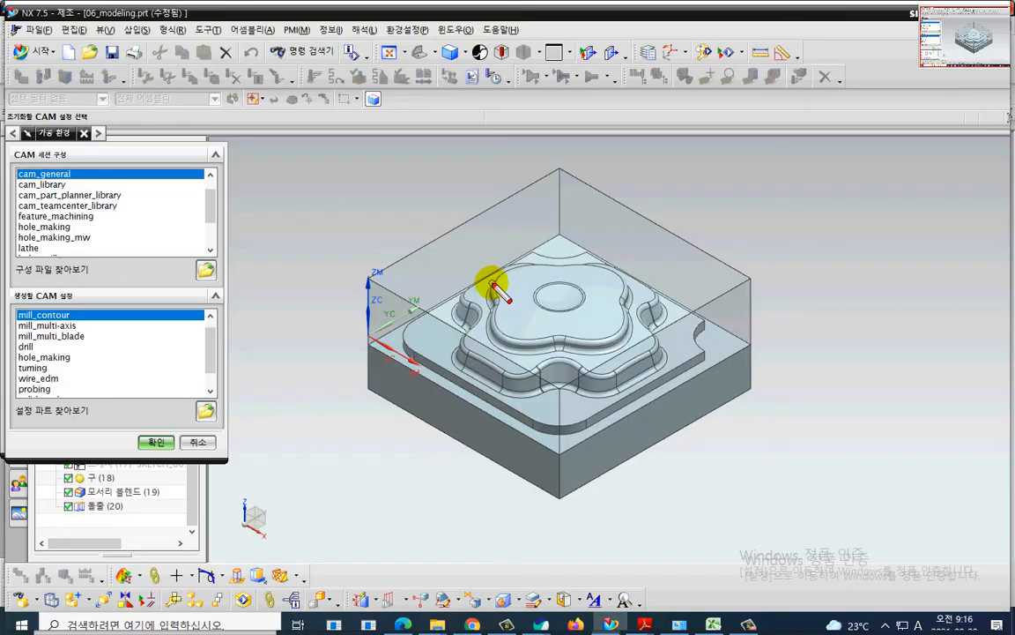
mouse_move(484, 276)
left_mouse_down()
mouse_move(539, 299)
mouse_move(606, 308)
left_mouse_up()
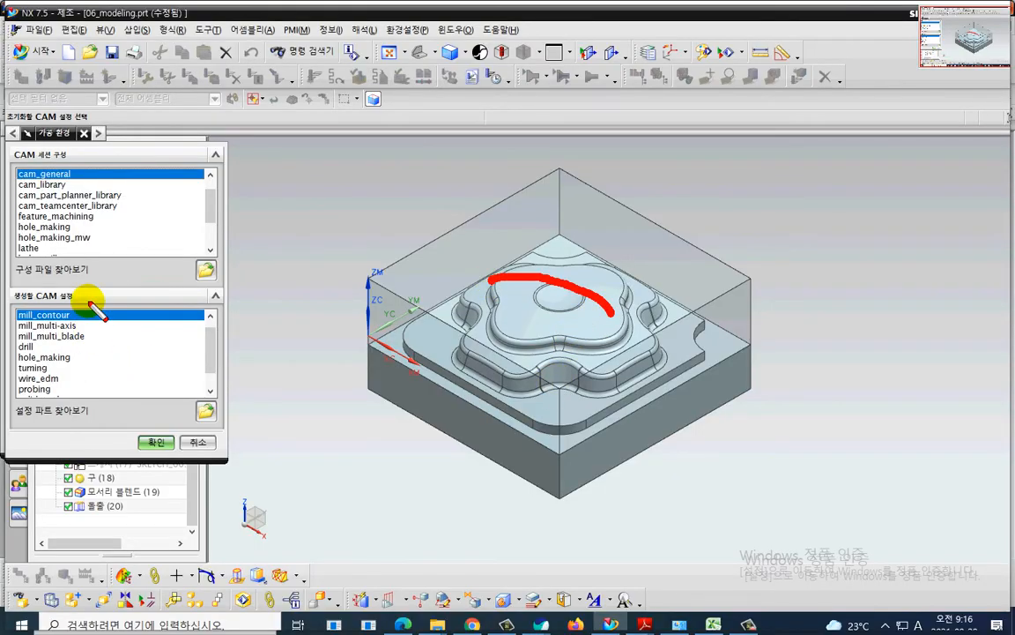
mouse_move(72, 183)
left_mouse_down()
mouse_move(13, 181)
mouse_move(52, 152)
mouse_move(74, 180)
left_mouse_up()
mouse_move(66, 322)
left_mouse_down()
mouse_move(13, 319)
mouse_move(75, 310)
mouse_move(78, 328)
left_mouse_up()
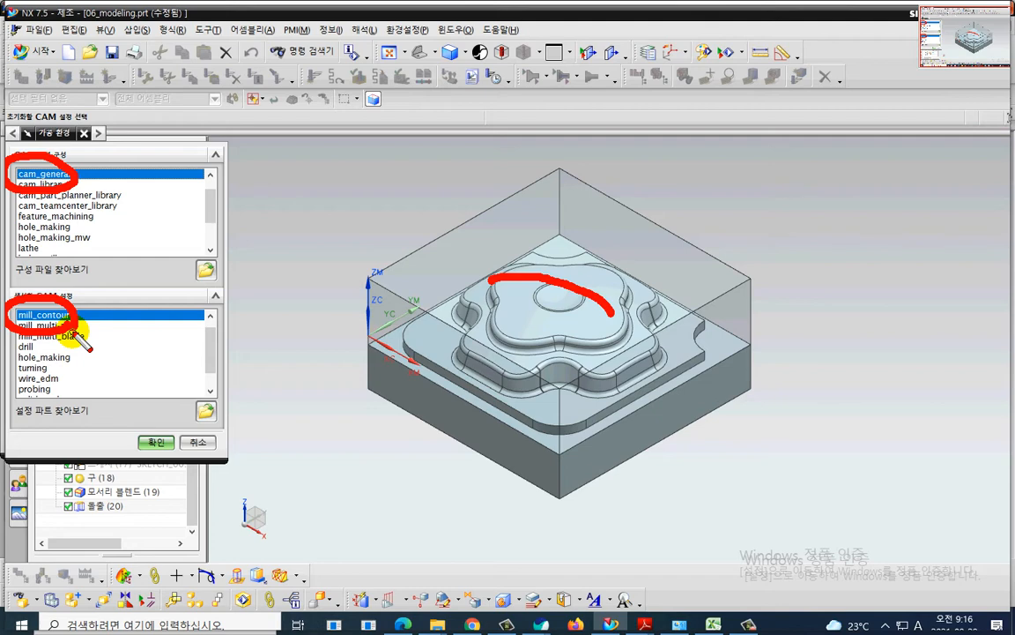
key("Escape")
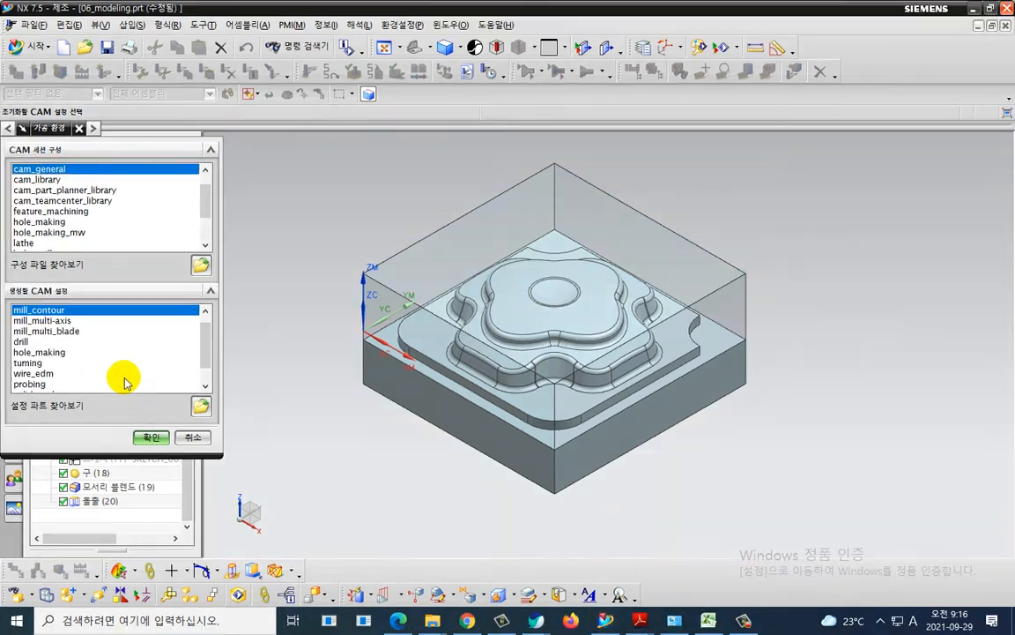
left_click(153, 442)
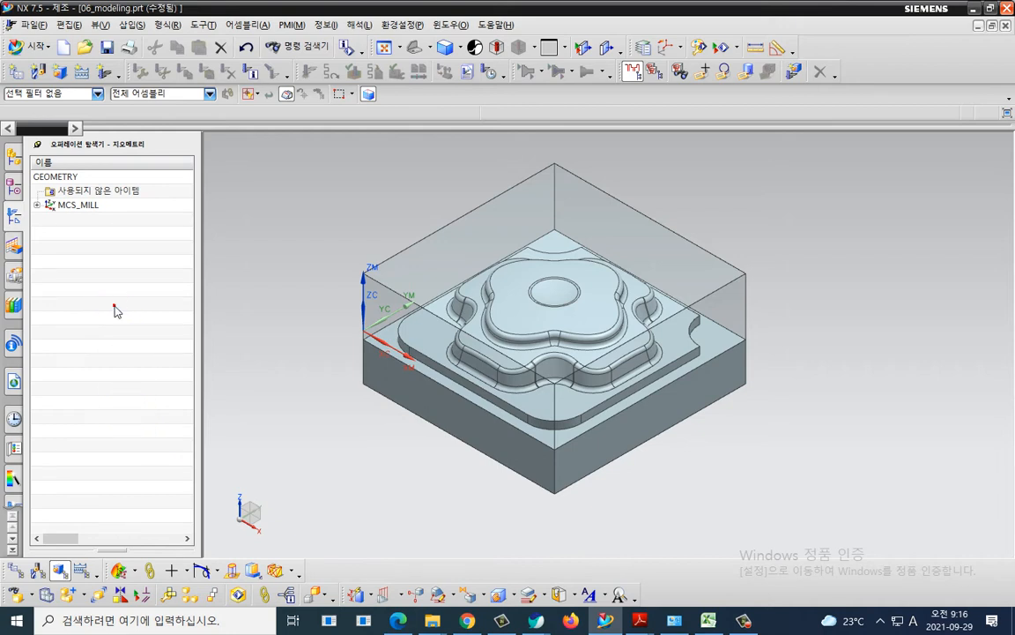
Edit MCS_MILL and move the machine coordinate system origin to Z -12, at the bottom corner of the block
left_click(85, 206)
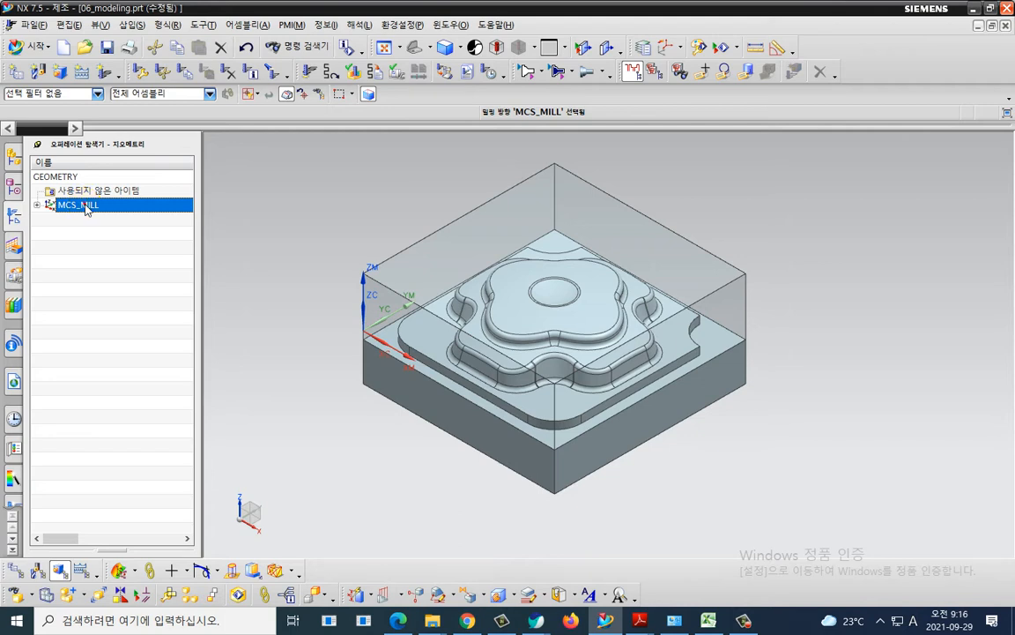
double_click(84, 205)
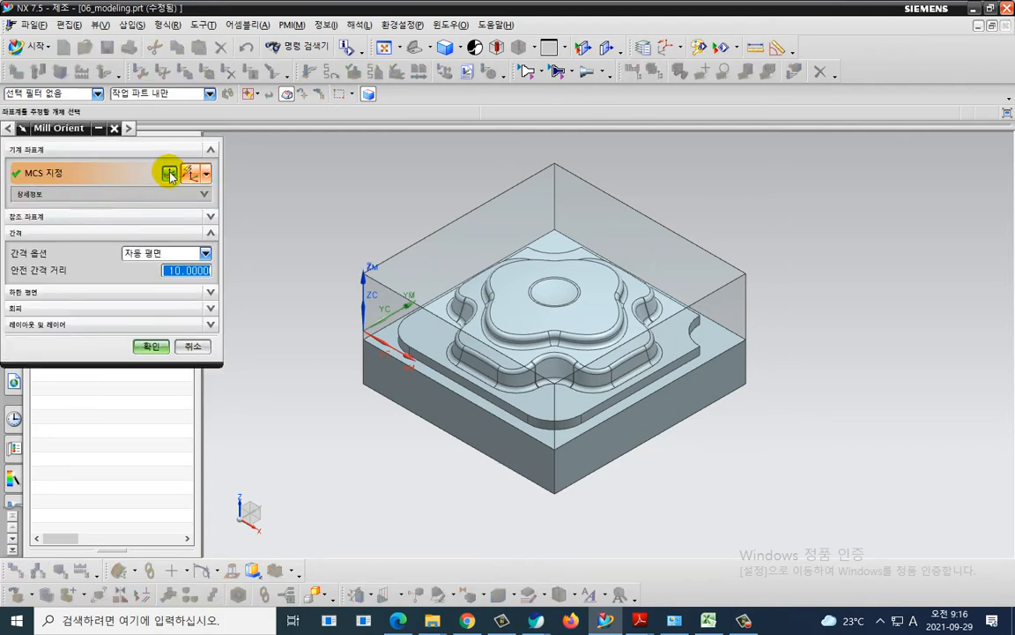
left_click(173, 170)
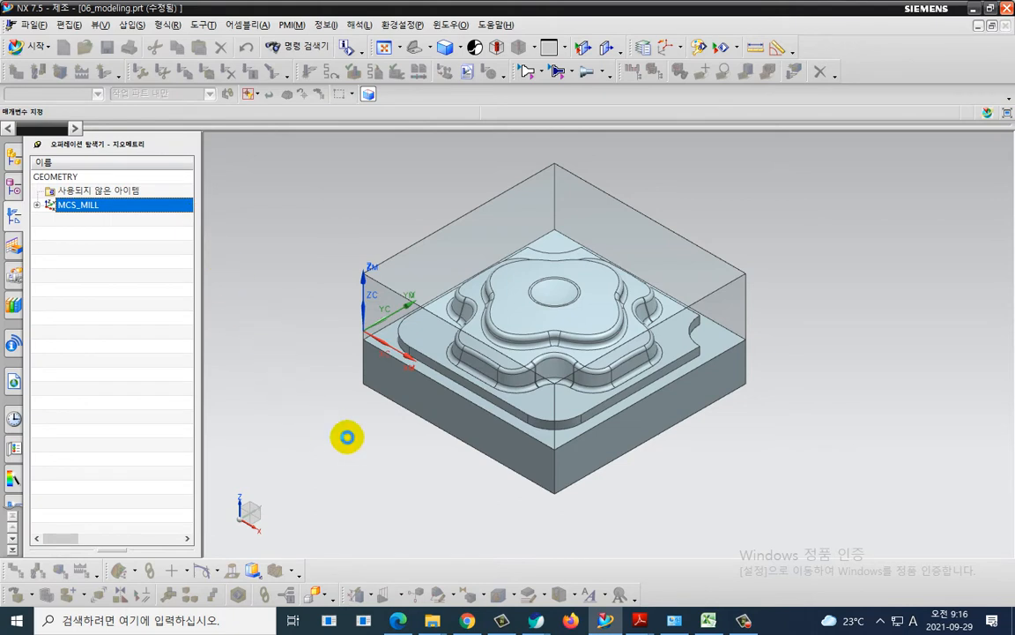
key("Tab")
key("Tab")
type("-12")
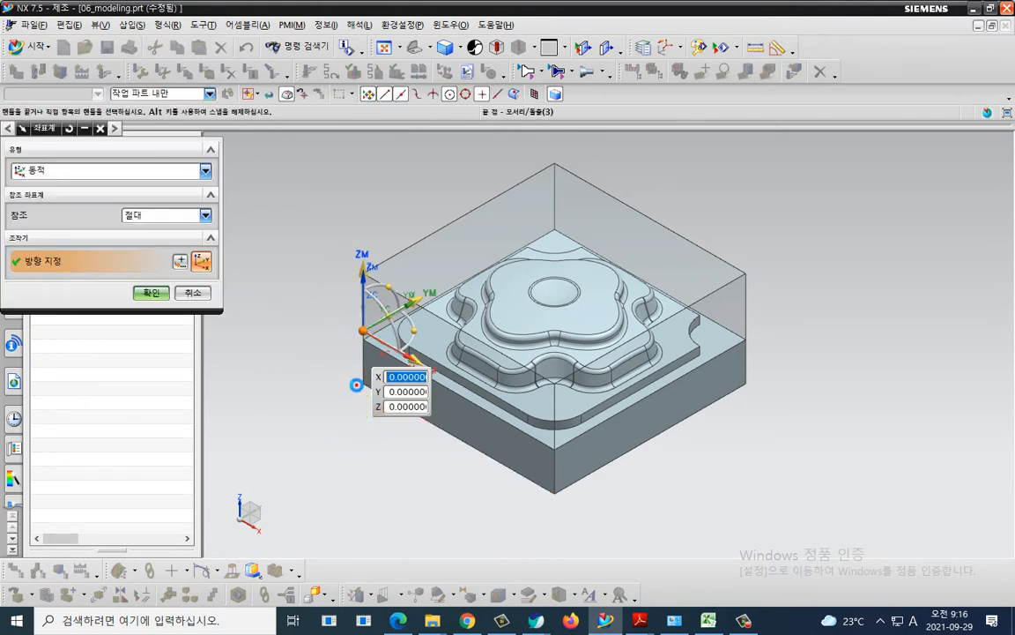
key("Return")
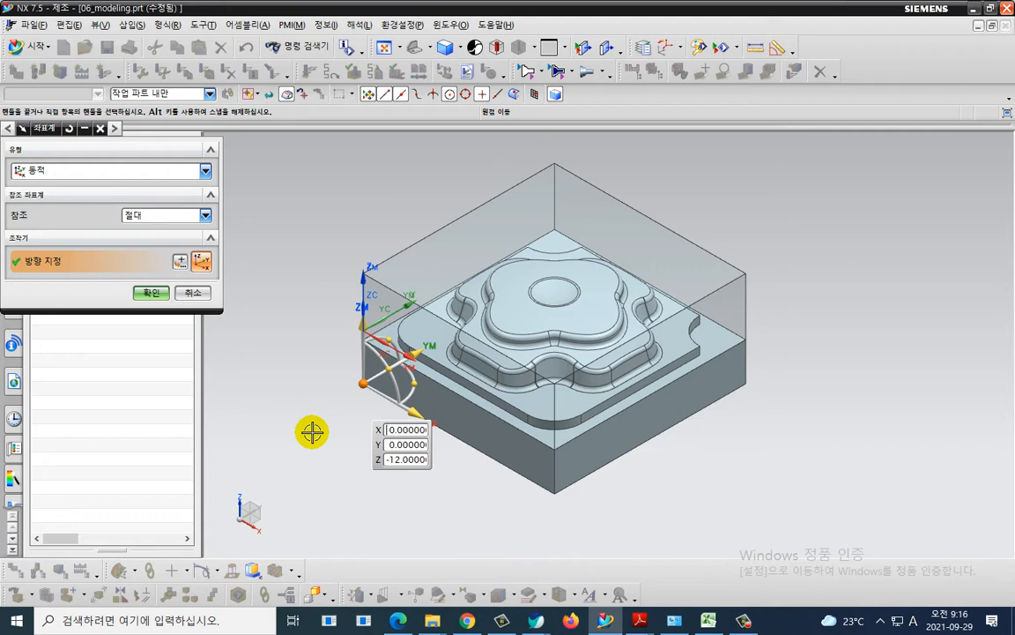
left_click(147, 291)
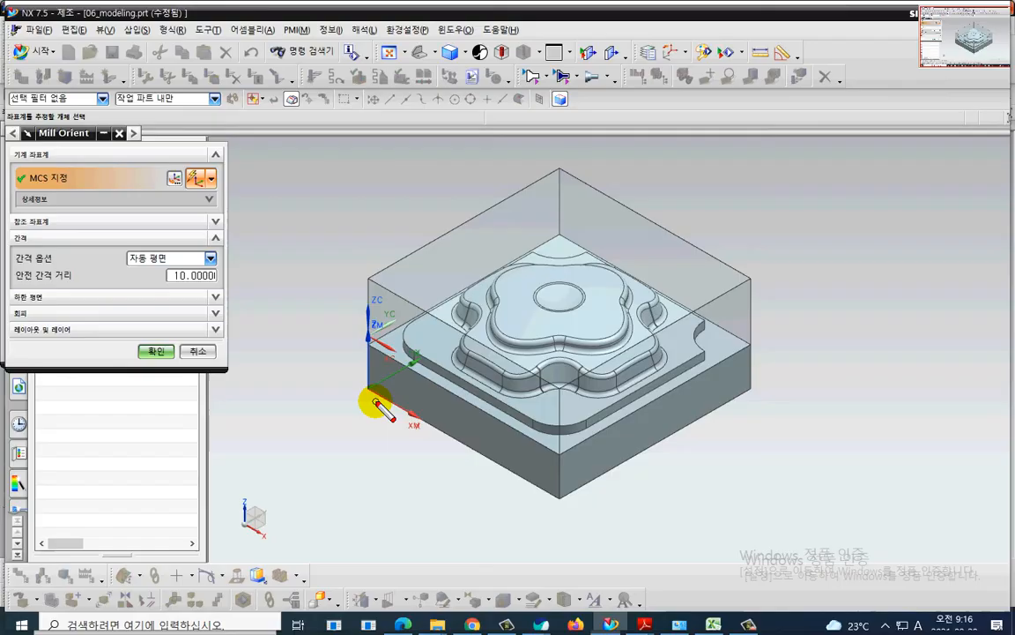
left_click_drag(354, 374, 357, 398)
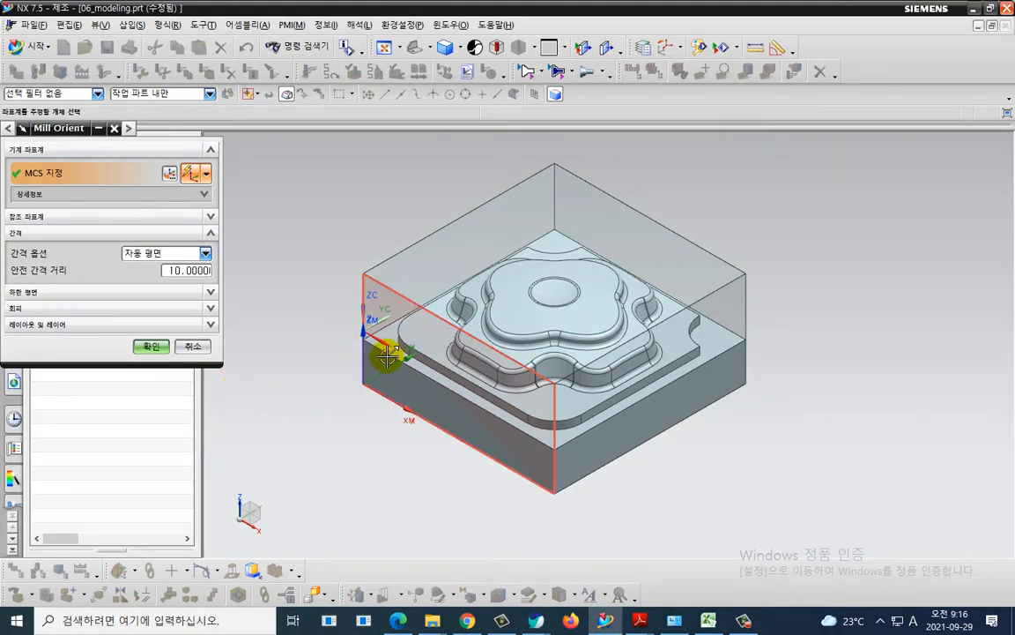
mouse_move(389, 354)
left_mouse_down()
mouse_move(348, 328)
mouse_move(388, 304)
left_mouse_up()
left_click_drag(320, 271, 348, 300)
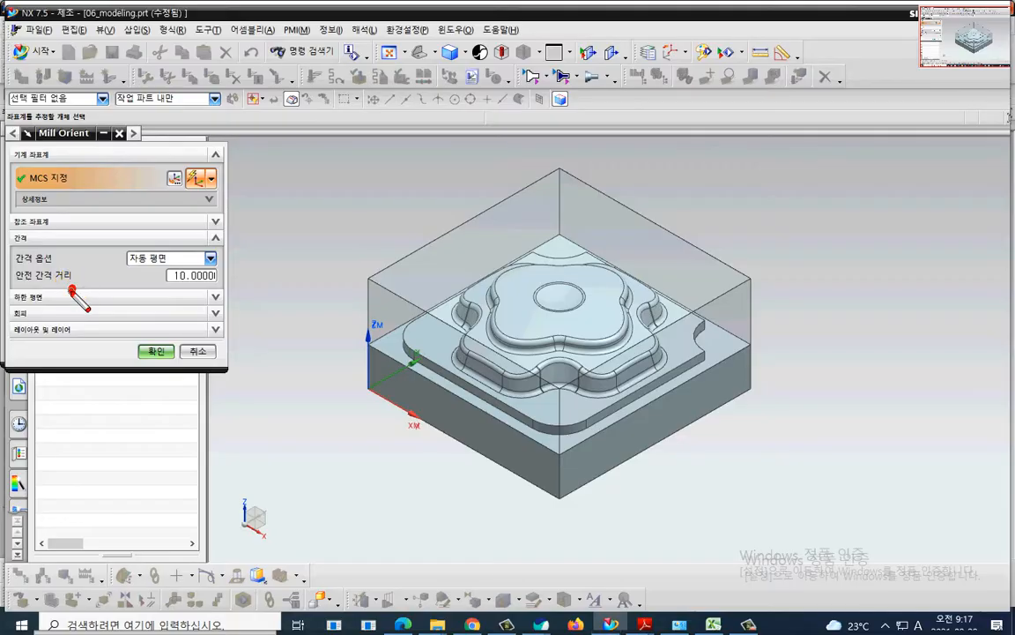
mouse_move(78, 281)
left_mouse_down()
mouse_move(7, 233)
mouse_move(86, 251)
mouse_move(124, 283)
mouse_move(233, 251)
mouse_move(90, 229)
left_mouse_up()
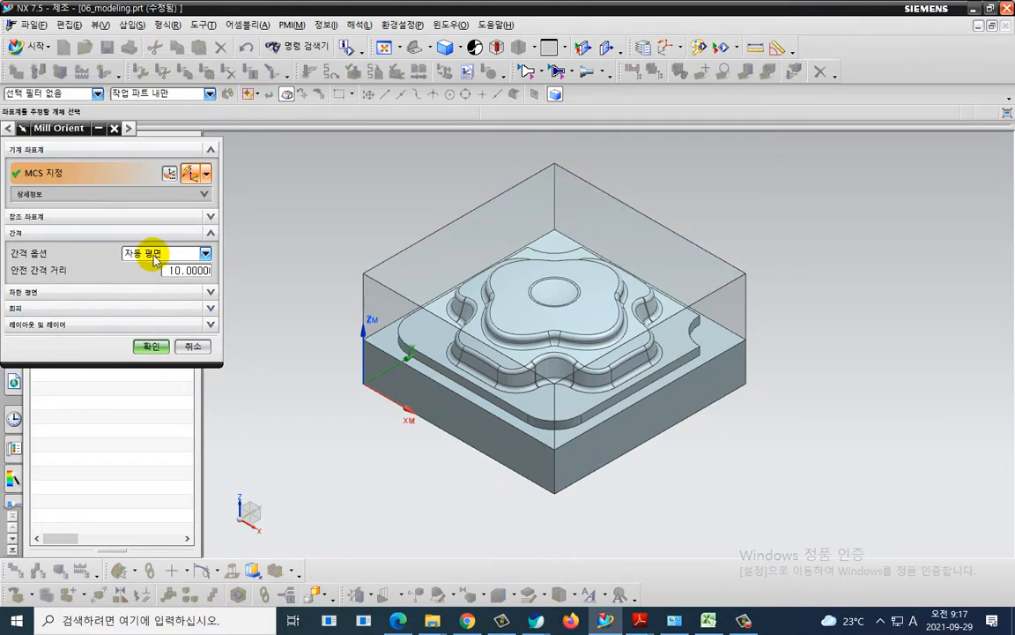
Set the MCS_MILL clearance option to Plane (평면) and define it from the block's bottom face at a distance of 100 mm
left_click(158, 257)
left_click(141, 303)
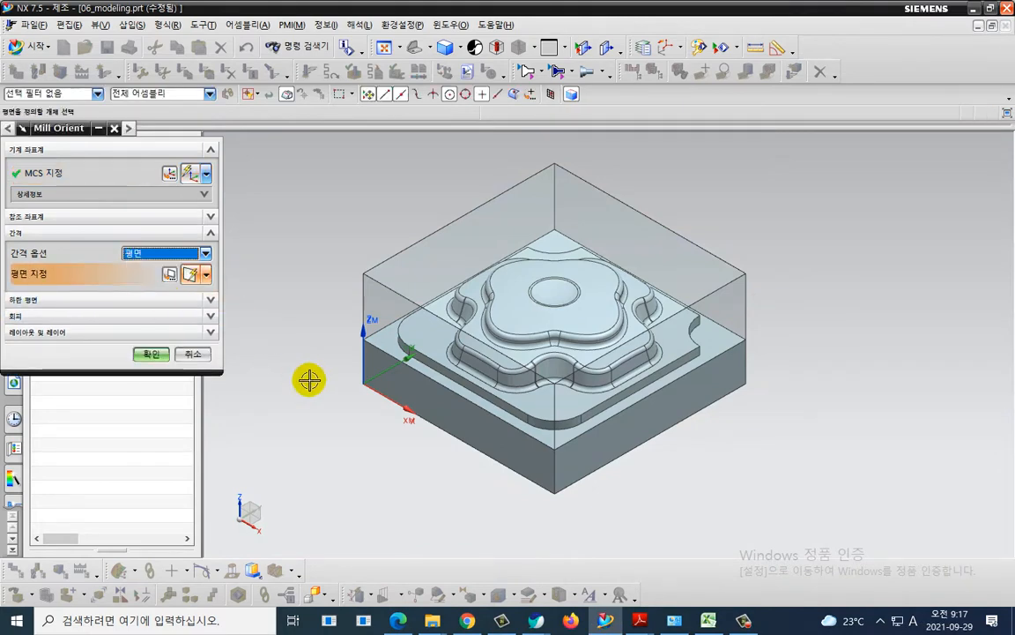
middle_click_drag(345, 453, 340, 400)
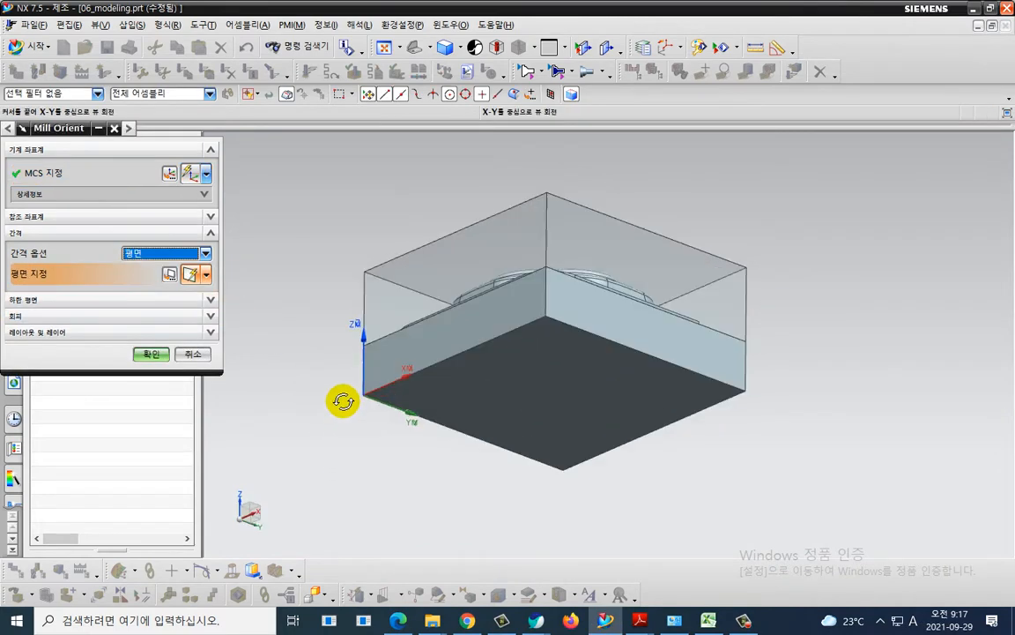
left_click(502, 378)
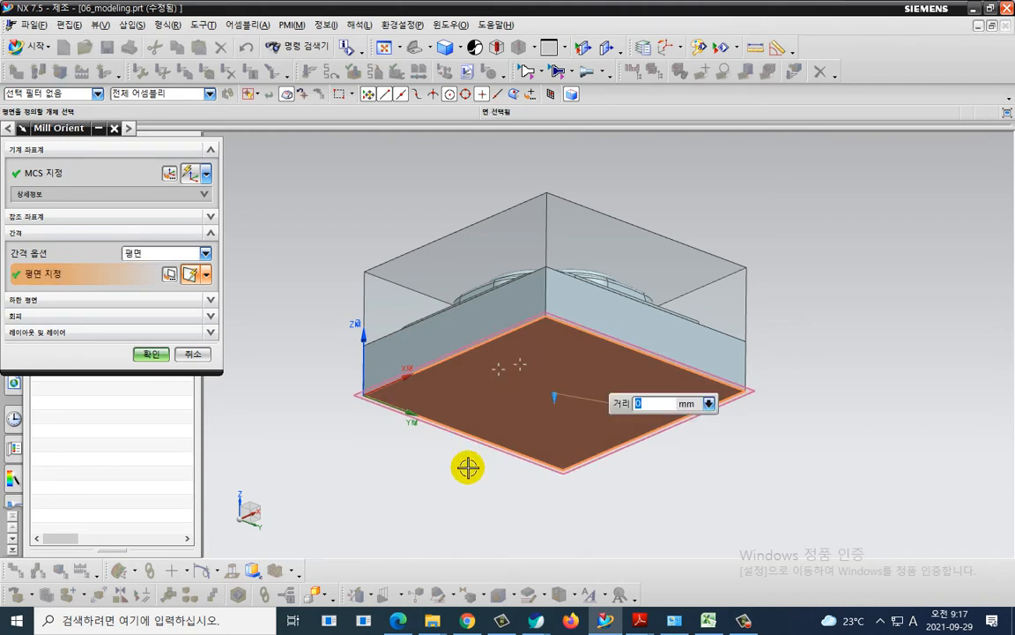
type("100")
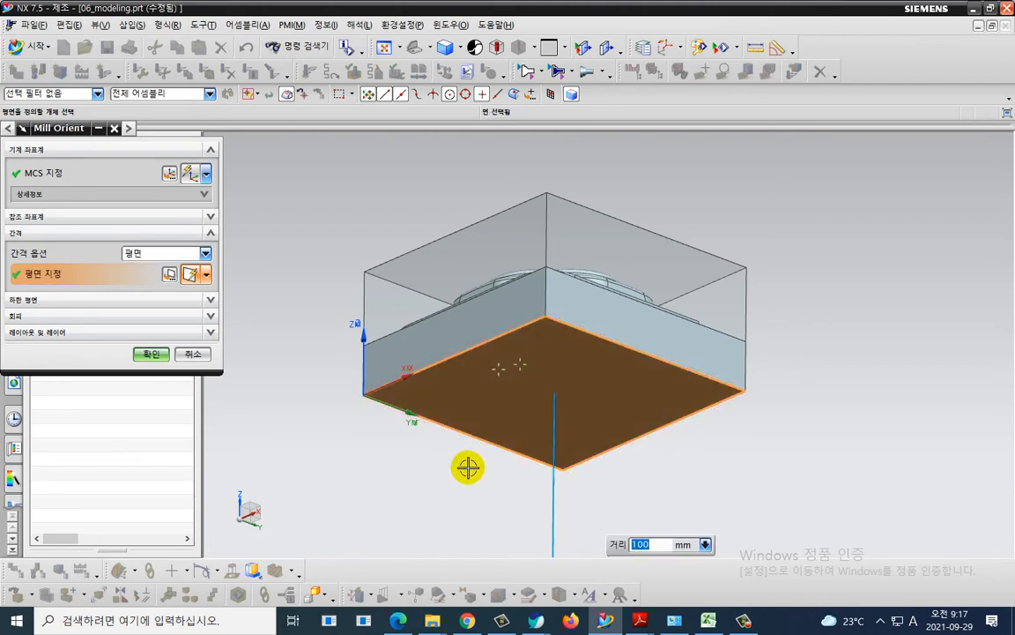
Reverse the clearance plane's offset direction so that it lies above the part
scroll(484, 424, "down", 3)
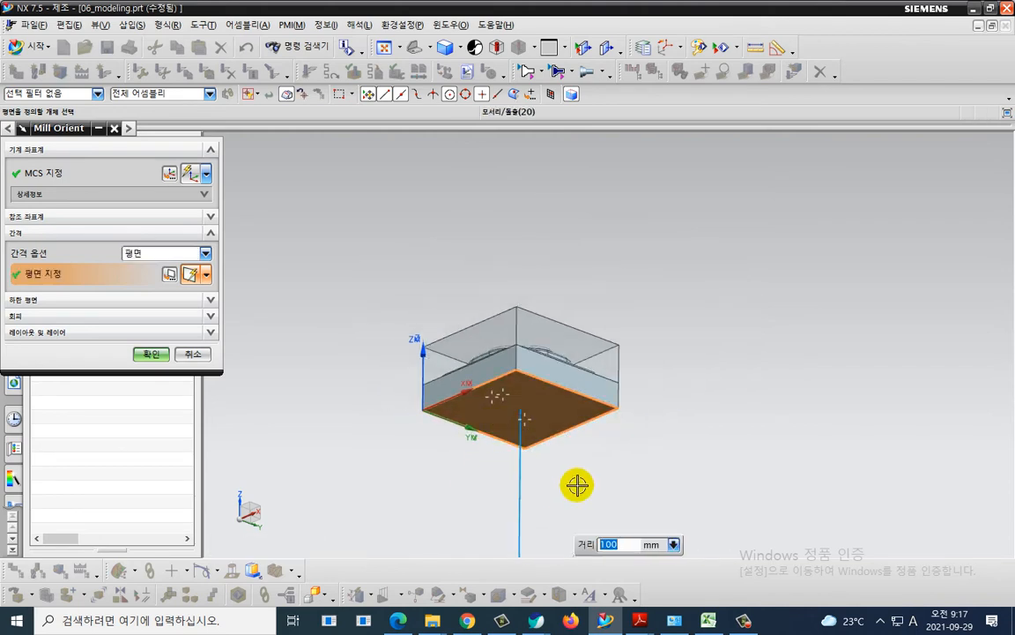
middle_click_drag(574, 476, 565, 298, "shift")
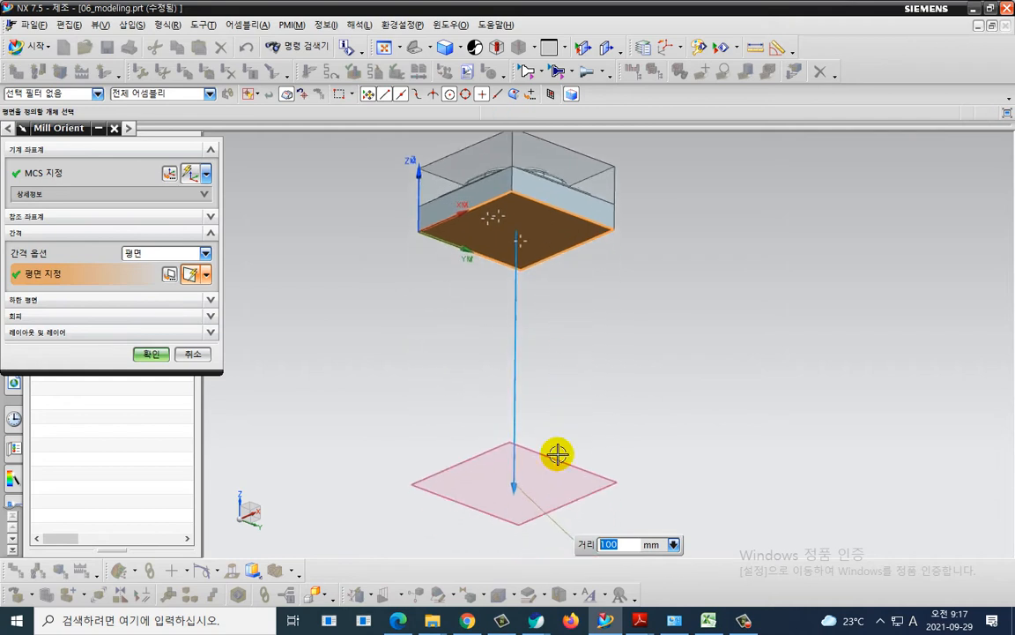
double_click(518, 487)
middle_click_drag(667, 340, 784, 485, "shift")
scroll(753, 471, "up", 2)
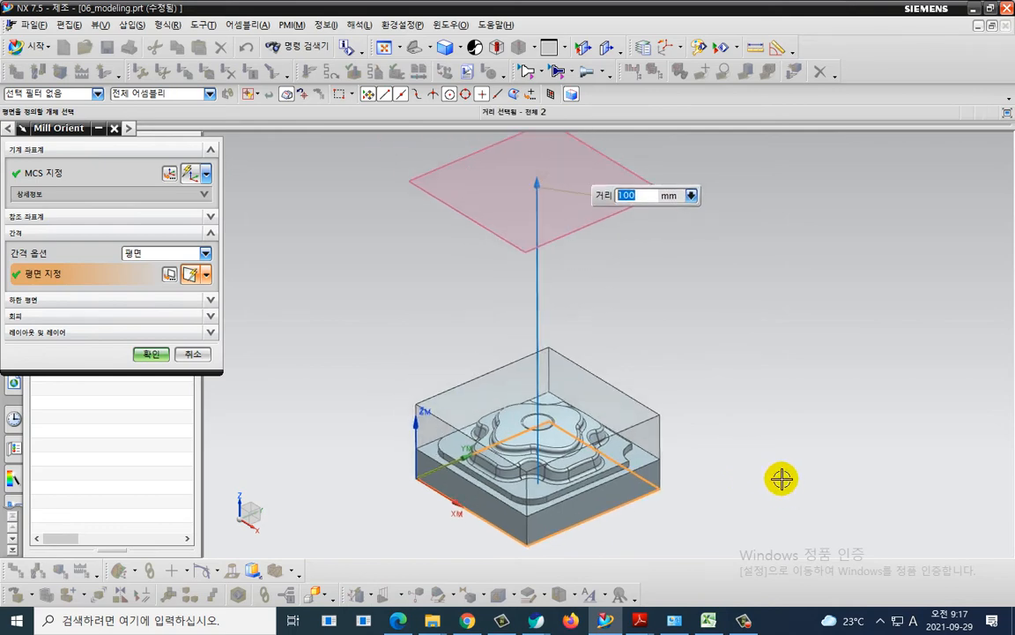
key("ctrl+2")
mouse_move(301, 167)
left_mouse_down()
mouse_move(295, 211)
mouse_move(299, 199)
mouse_move(345, 217)
left_mouse_up()
left_click_drag(342, 172, 350, 234)
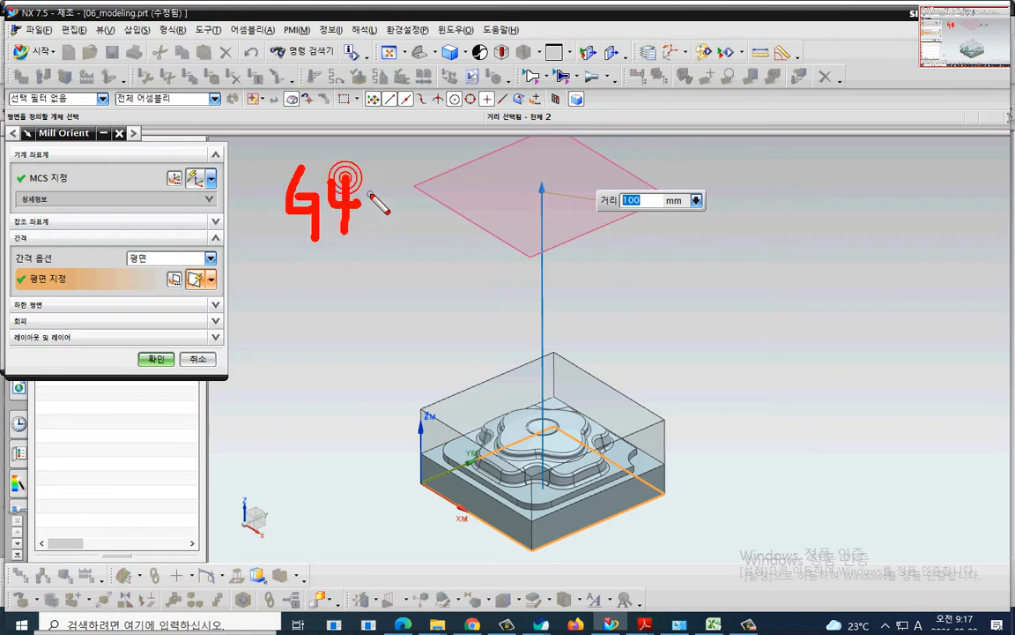
left_click_drag(371, 181, 390, 211)
mouse_move(456, 182)
left_mouse_down()
mouse_move(483, 220)
mouse_move(471, 220)
left_mouse_up()
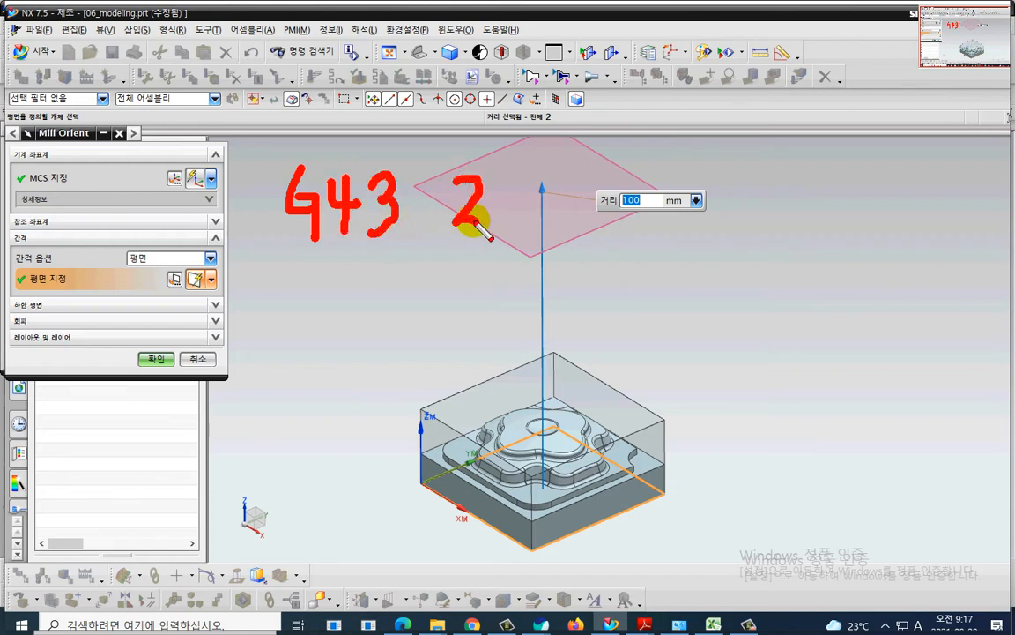
left_click_drag(540, 203, 542, 199)
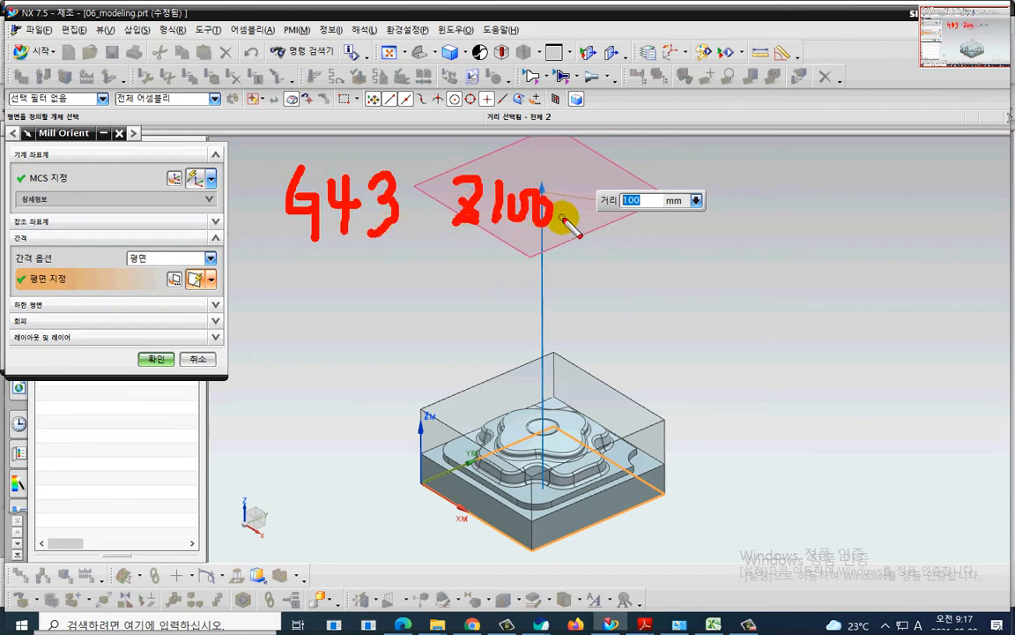
left_click(568, 226)
mouse_move(686, 168)
left_mouse_down()
mouse_move(681, 236)
mouse_move(811, 235)
left_mouse_up()
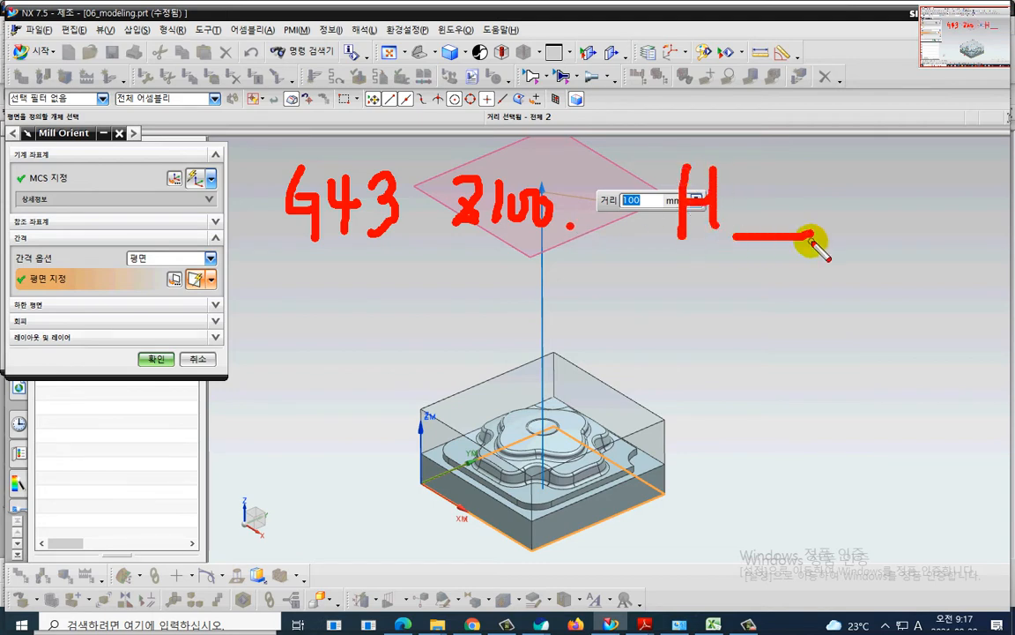
left_click_drag(325, 495, 323, 549)
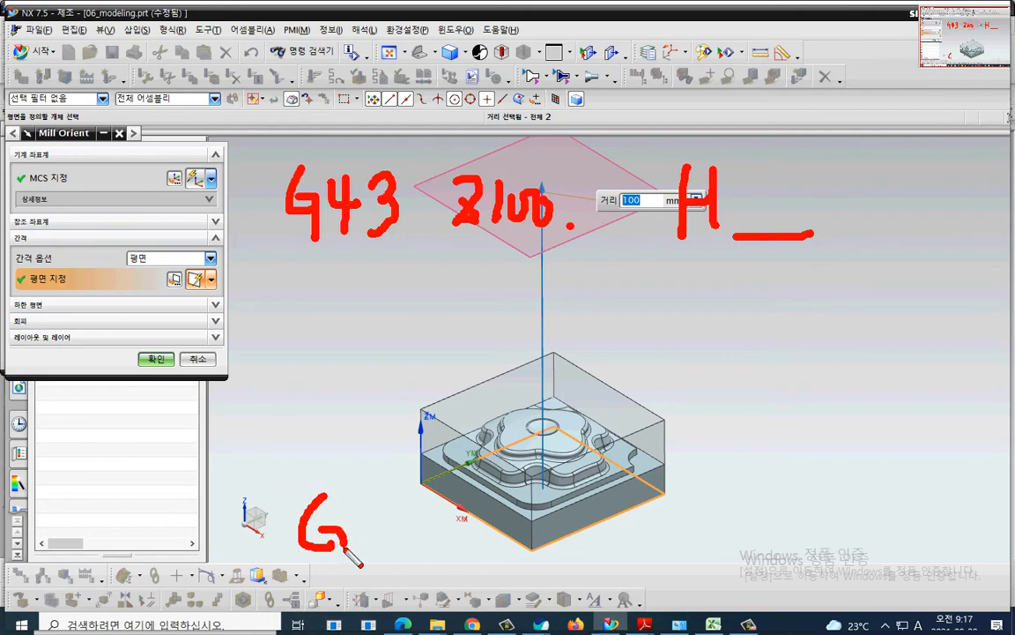
mouse_move(385, 545)
left_mouse_down()
mouse_move(407, 518)
mouse_move(448, 533)
left_mouse_up()
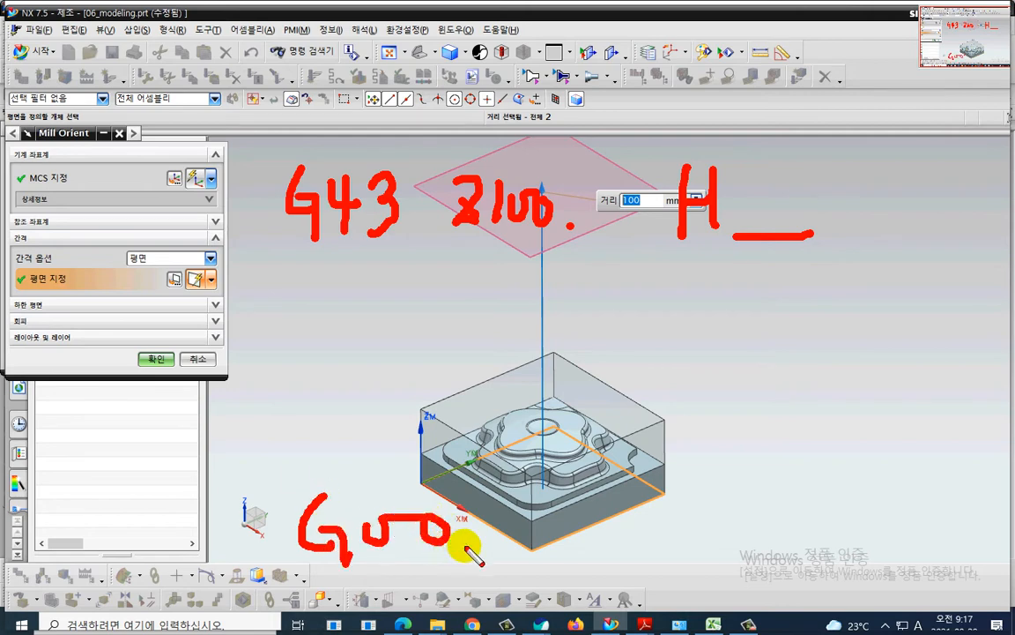
left_click_drag(569, 500, 585, 552)
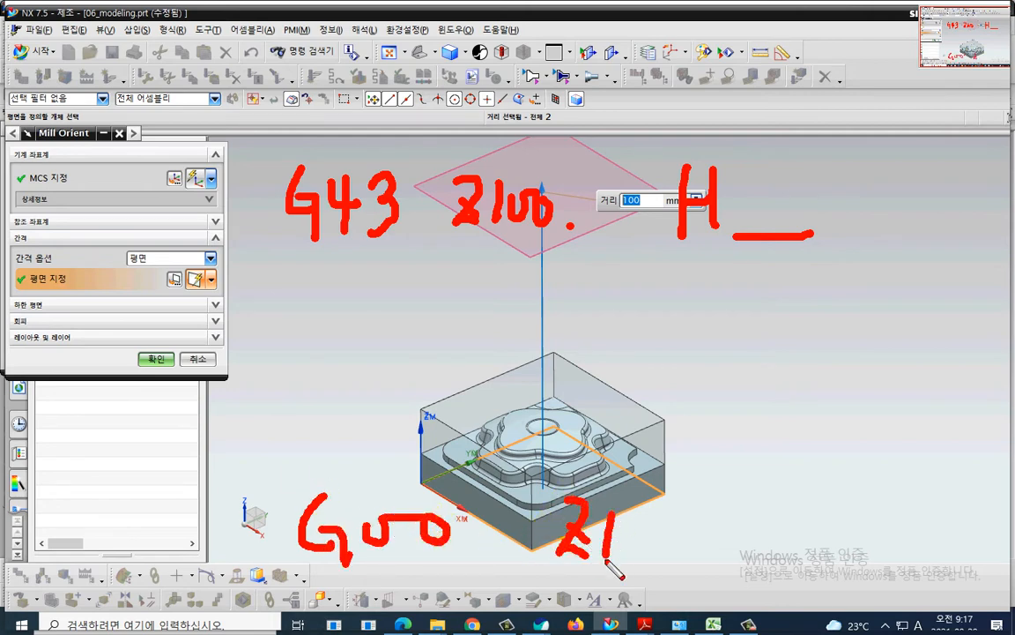
left_click_drag(654, 532, 677, 527)
left_click(700, 549)
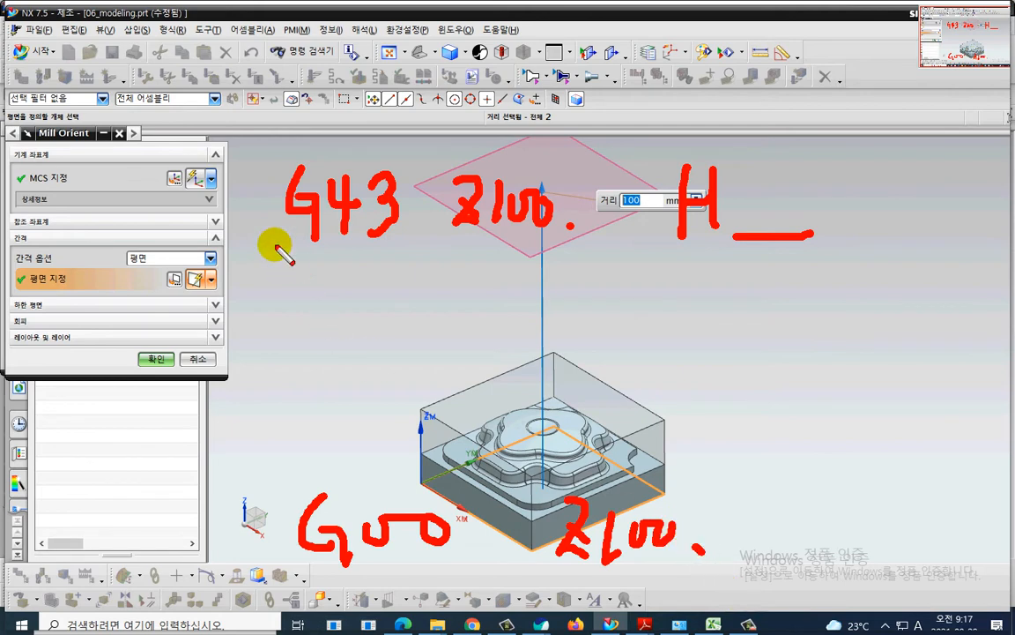
left_click_drag(254, 214, 251, 429)
mouse_move(555, 255)
left_mouse_down()
mouse_move(440, 181)
mouse_move(578, 257)
left_mouse_up()
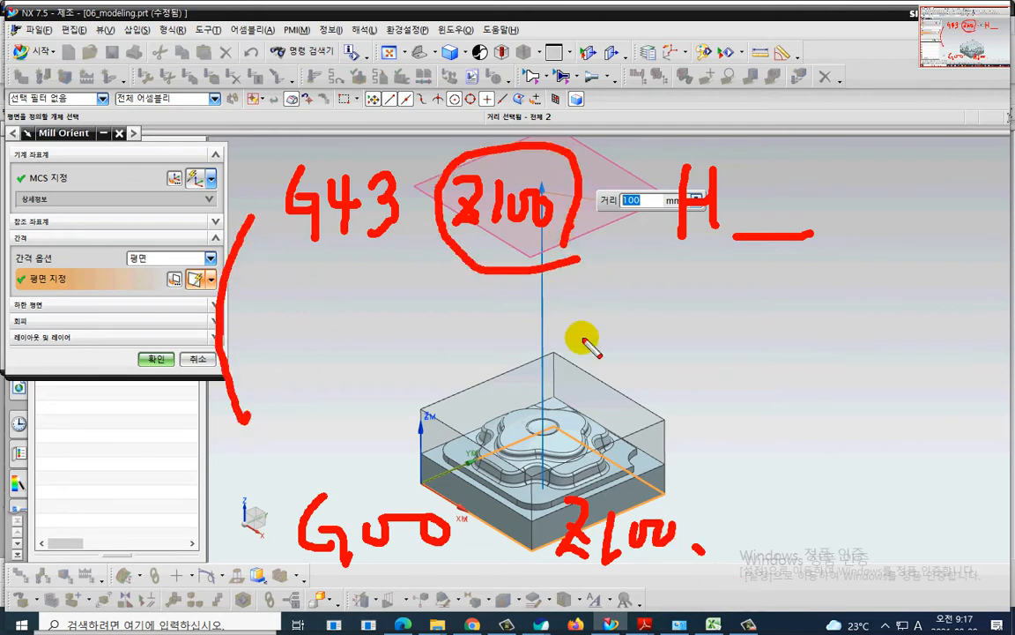
left_click_drag(565, 483, 548, 494)
mouse_move(137, 300)
left_mouse_down()
mouse_move(110, 231)
mouse_move(162, 313)
left_mouse_up()
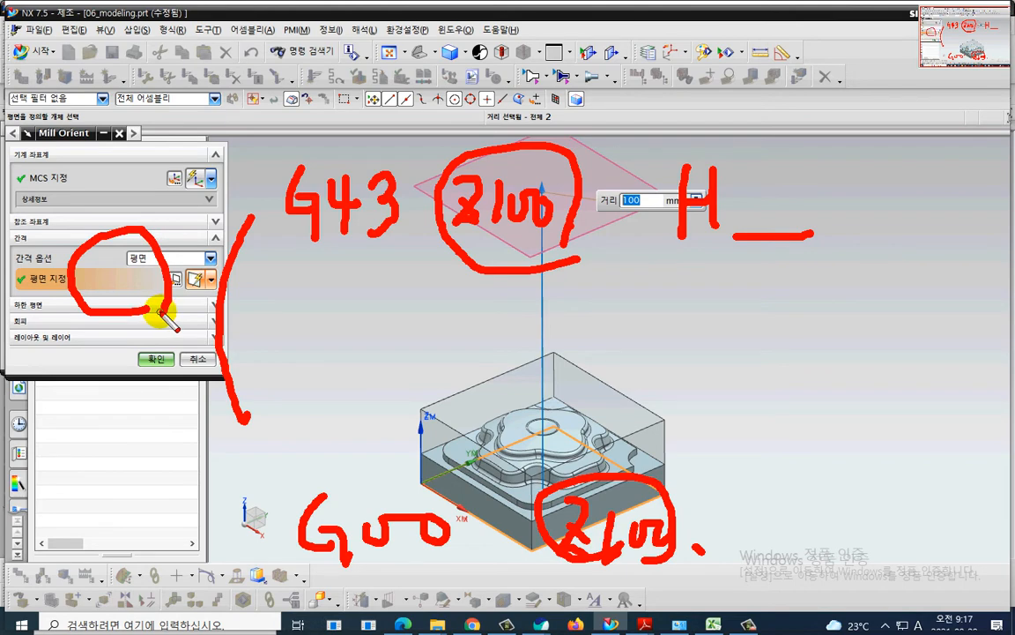
key("Escape")
Accept the MCS_MILL settings and assign the modeled solid body as the part geometry of WORKPIECE
left_click(152, 356)
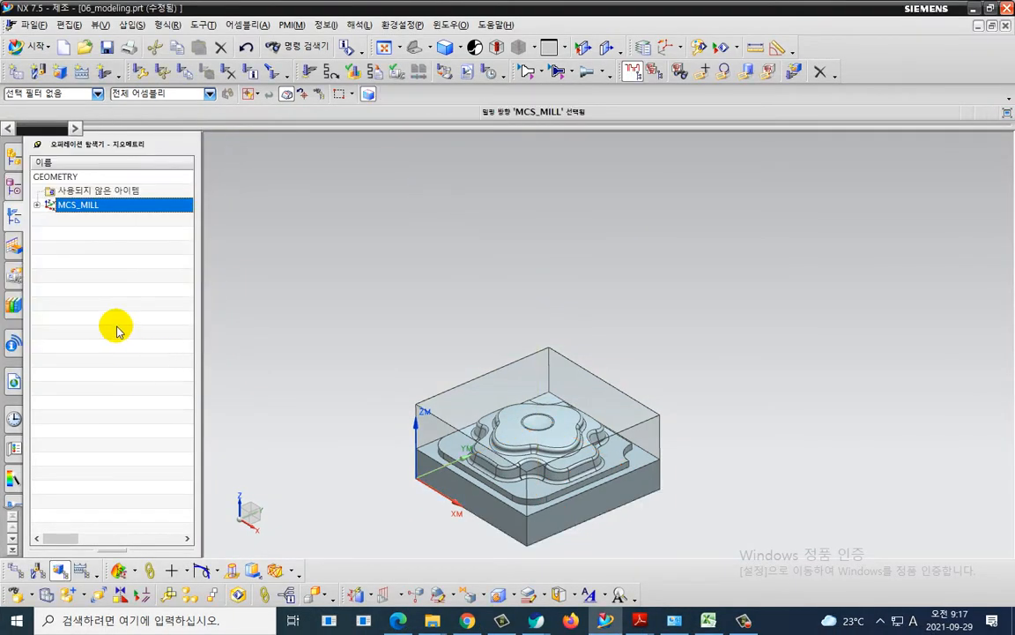
left_click(36, 205)
left_click(100, 220)
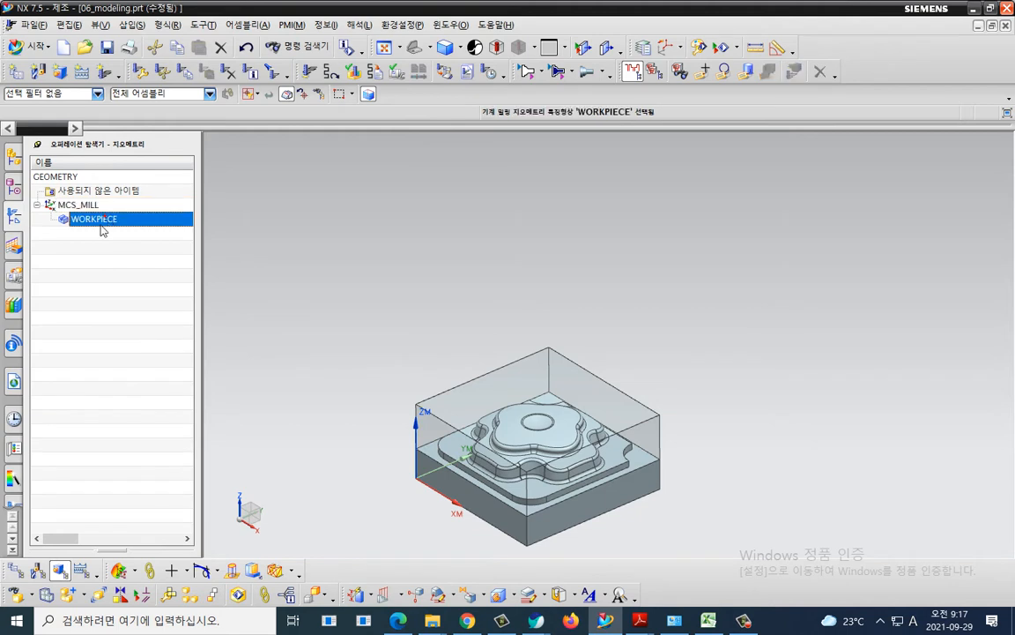
double_click(113, 217)
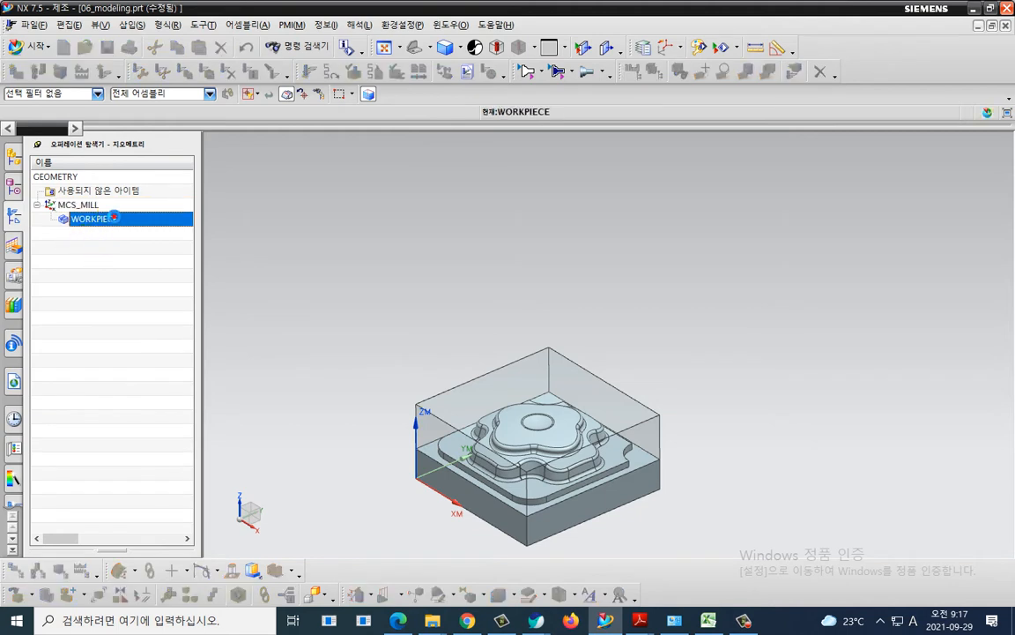
left_click(181, 169)
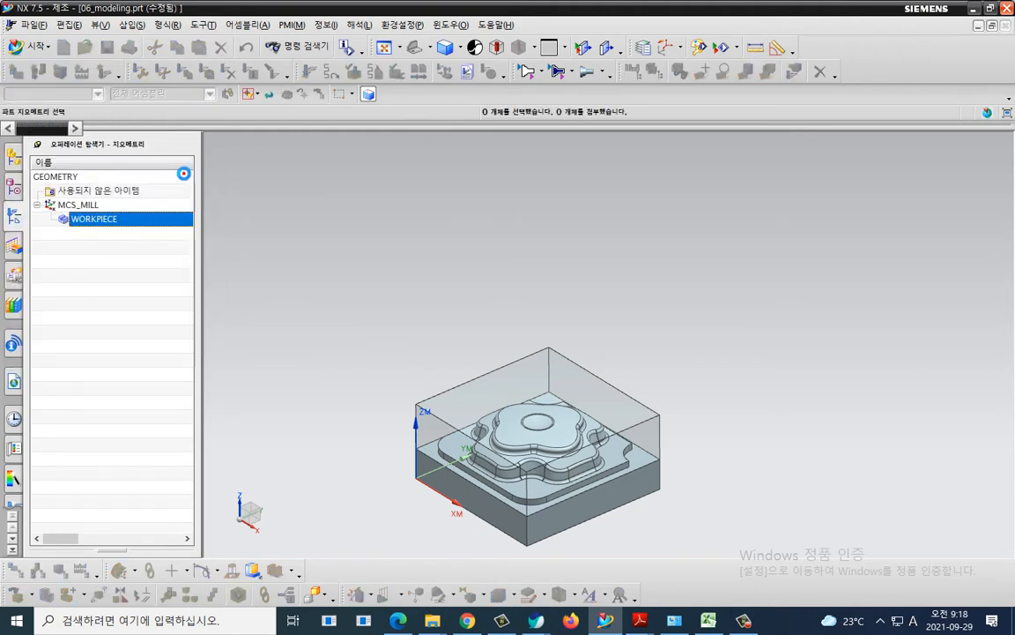
scroll(599, 524, "up", 5)
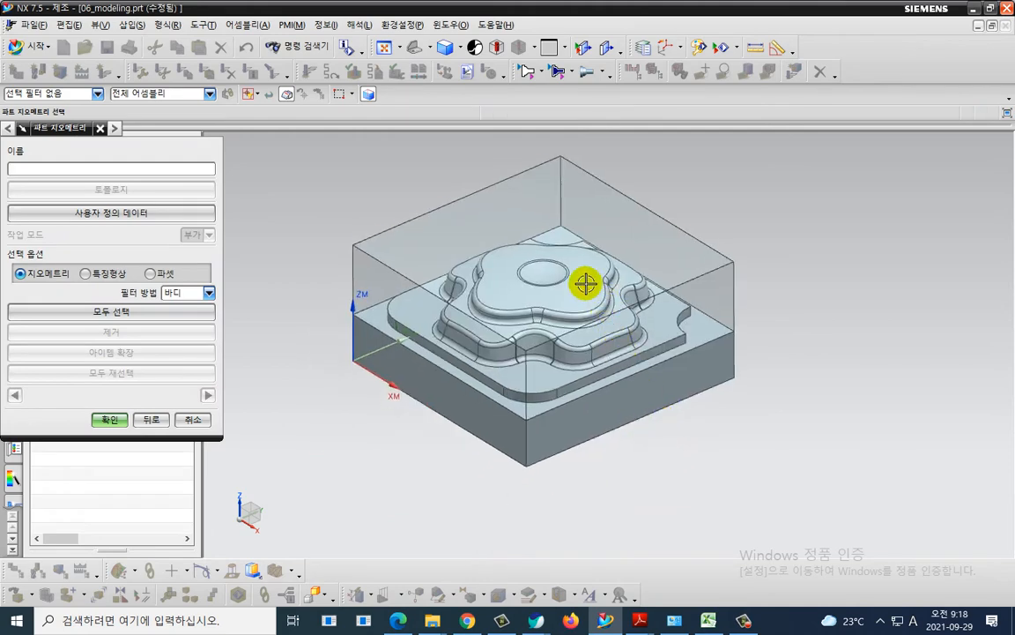
left_click(583, 280)
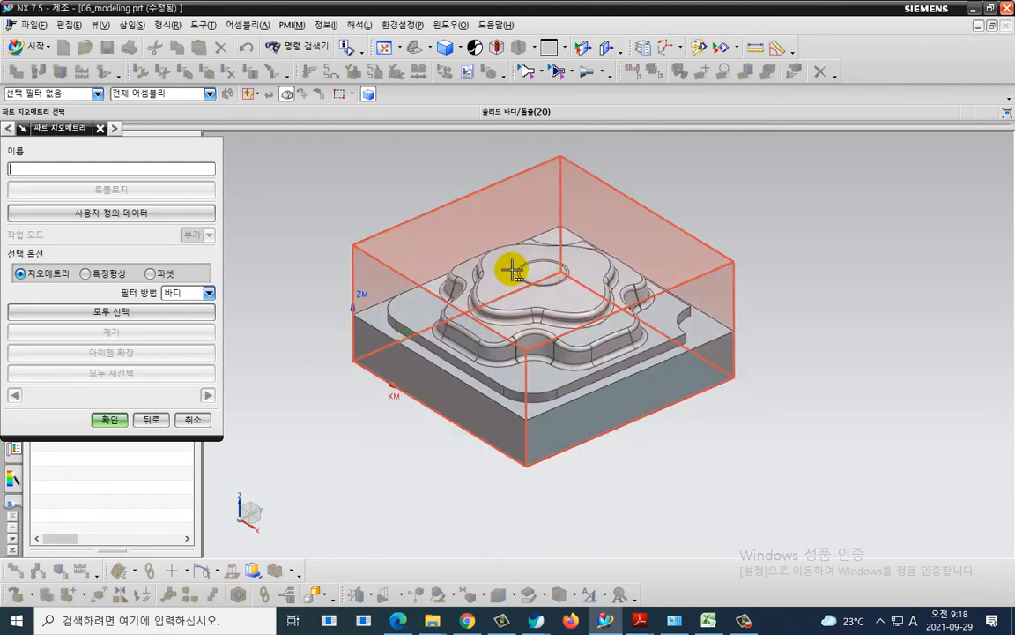
mouse_move(511, 271)
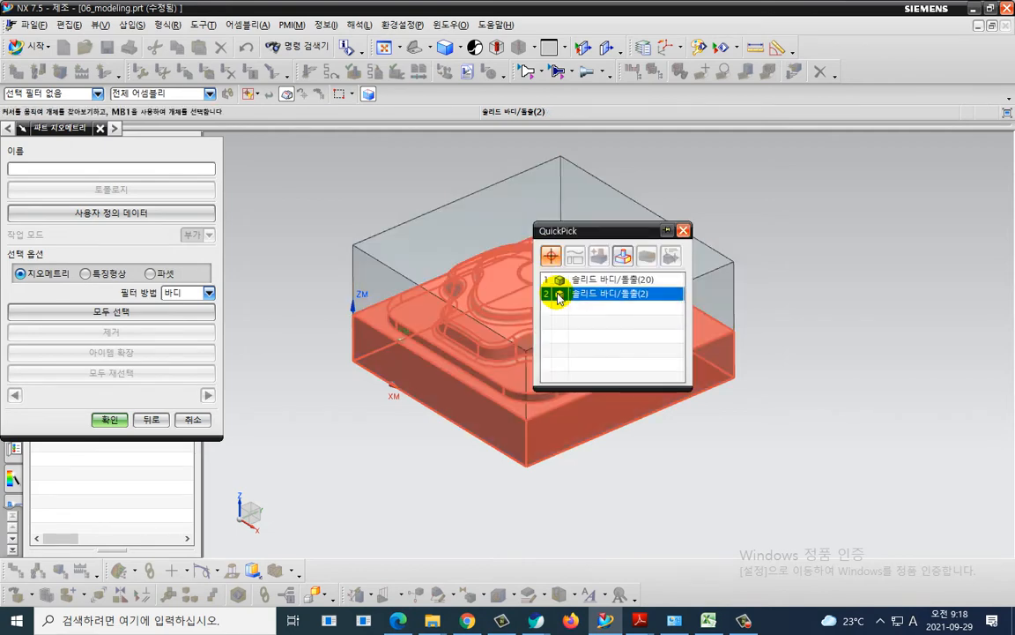
left_click(551, 271)
left_click(423, 466)
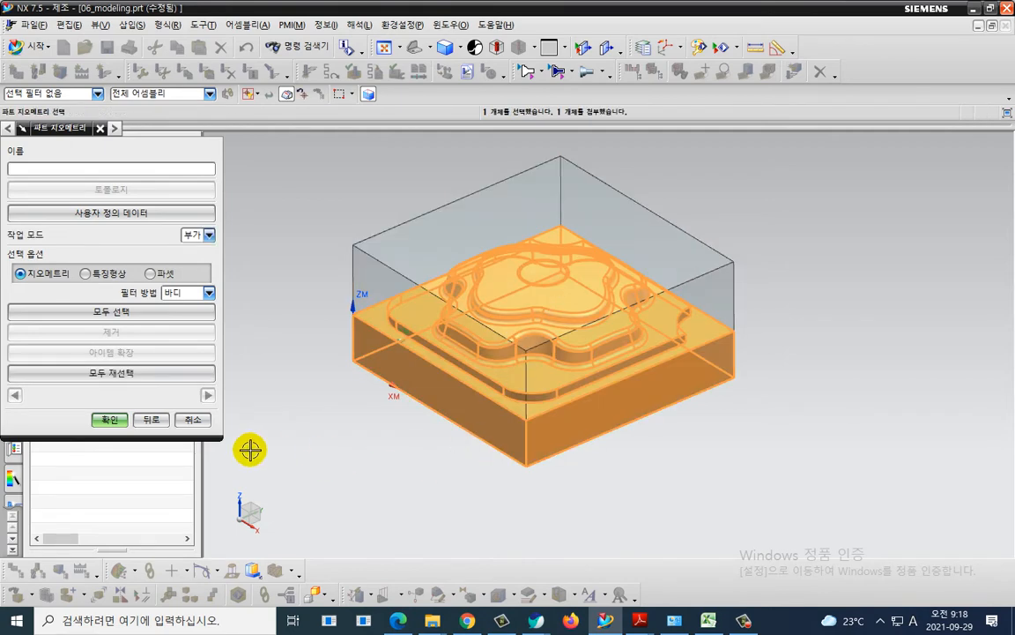
left_click(110, 419)
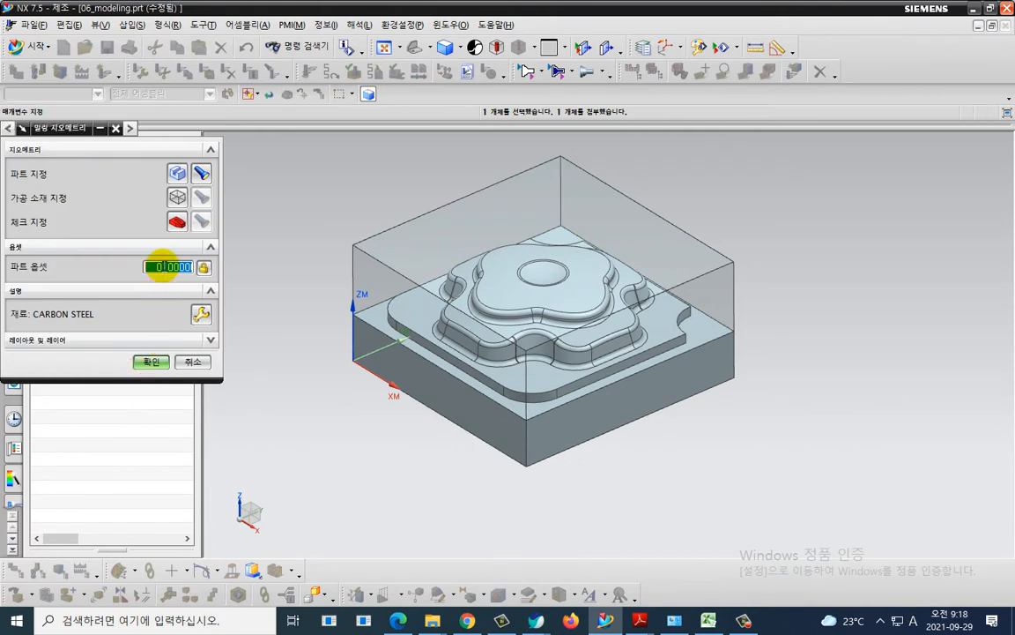
Assign the translucent stock block as the blank geometry (가공 소재) of WORKPIECE and accept the milling geometry
left_click(172, 198)
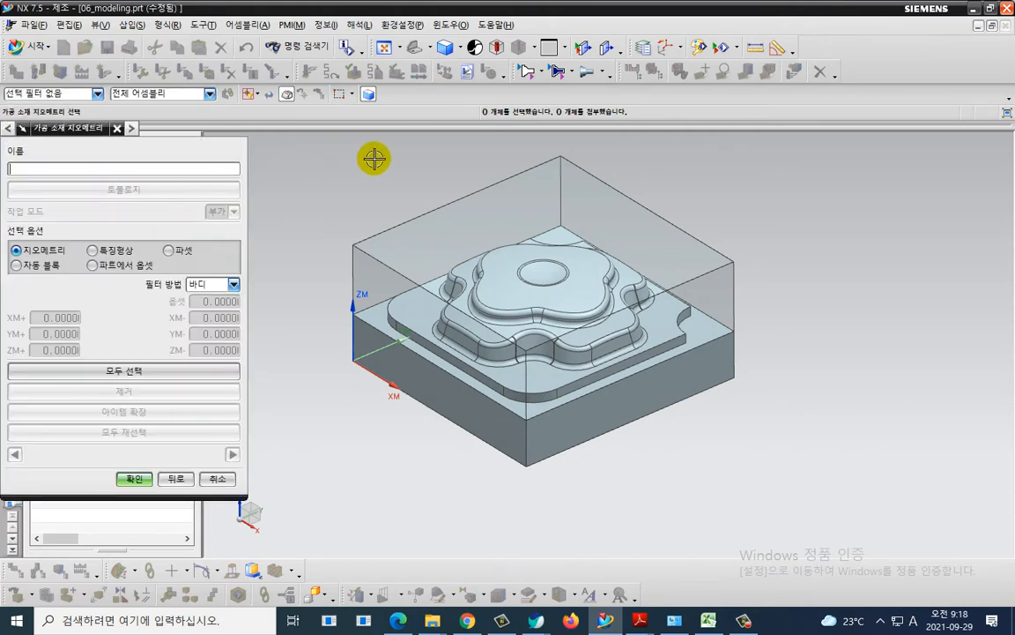
left_click(494, 183)
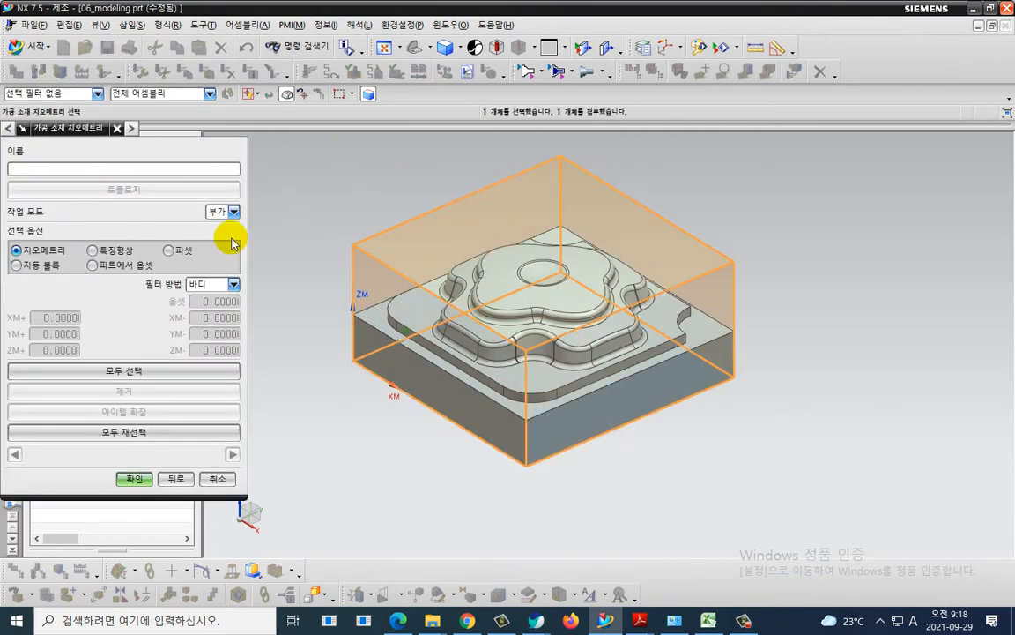
key("ctrl+2")
mouse_move(11, 287)
left_mouse_down()
mouse_move(74, 285)
mouse_move(16, 265)
left_mouse_up()
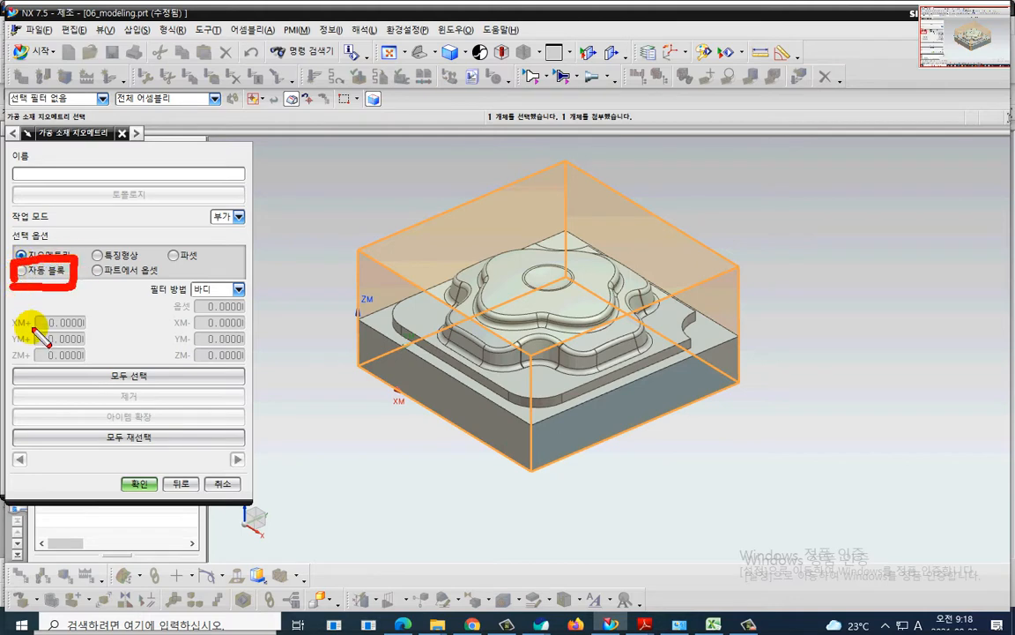
mouse_move(29, 351)
left_mouse_down()
mouse_move(89, 346)
mouse_move(34, 369)
left_mouse_up()
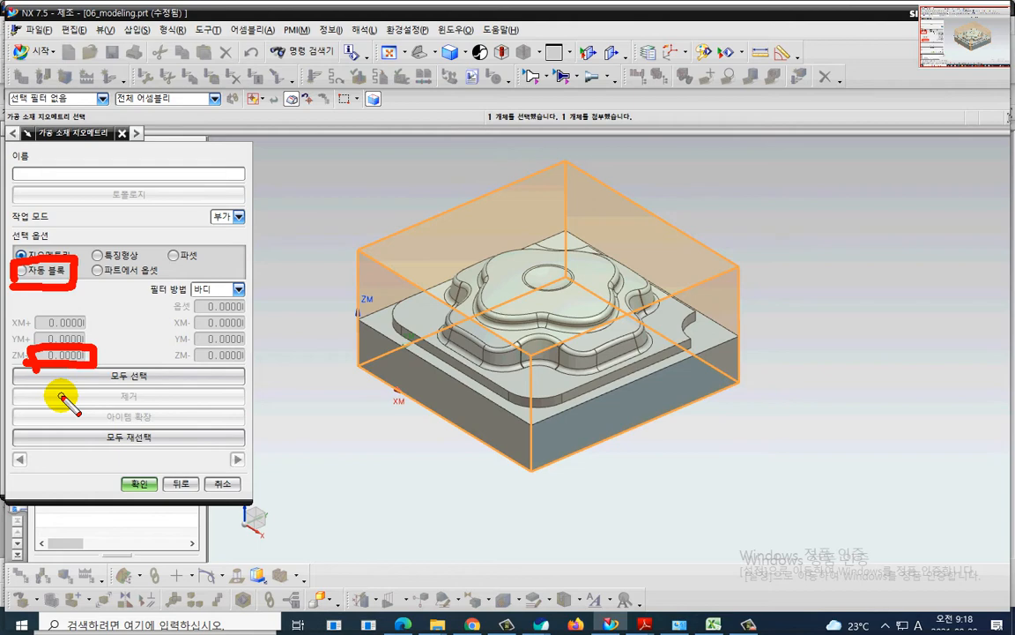
key("Escape")
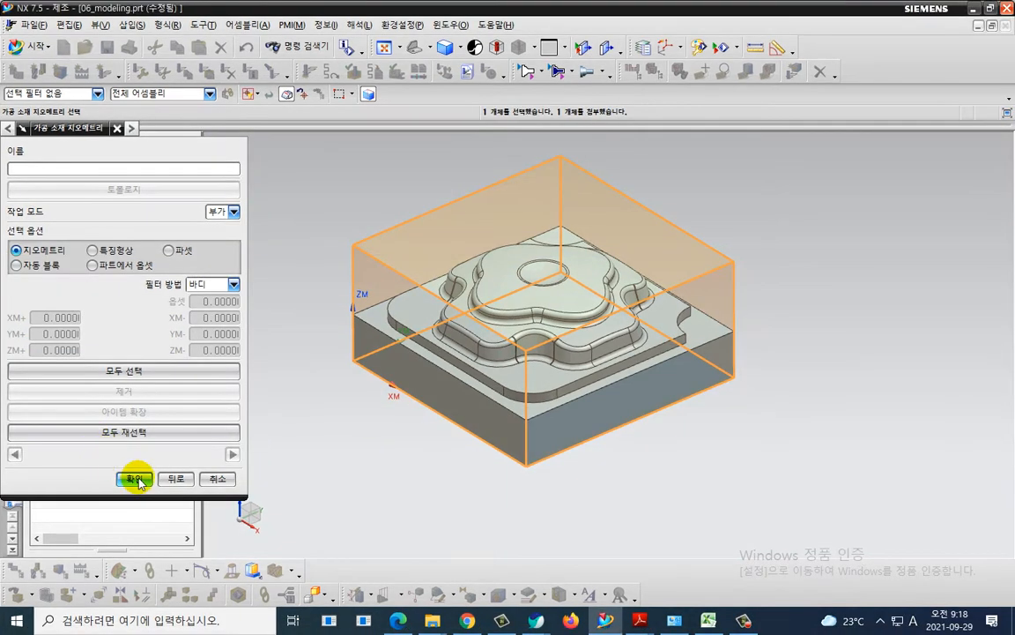
left_click(139, 484)
left_click(147, 363)
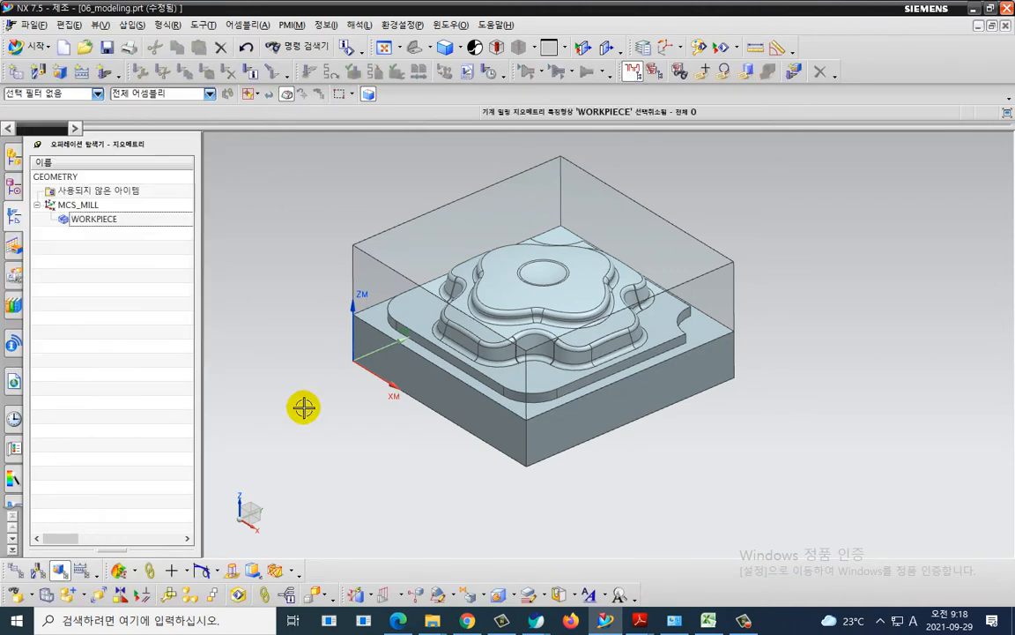
Hide the translucent stock block and switch the Operation Navigator to the machine tool view (기계 공구)
right_click(415, 230)
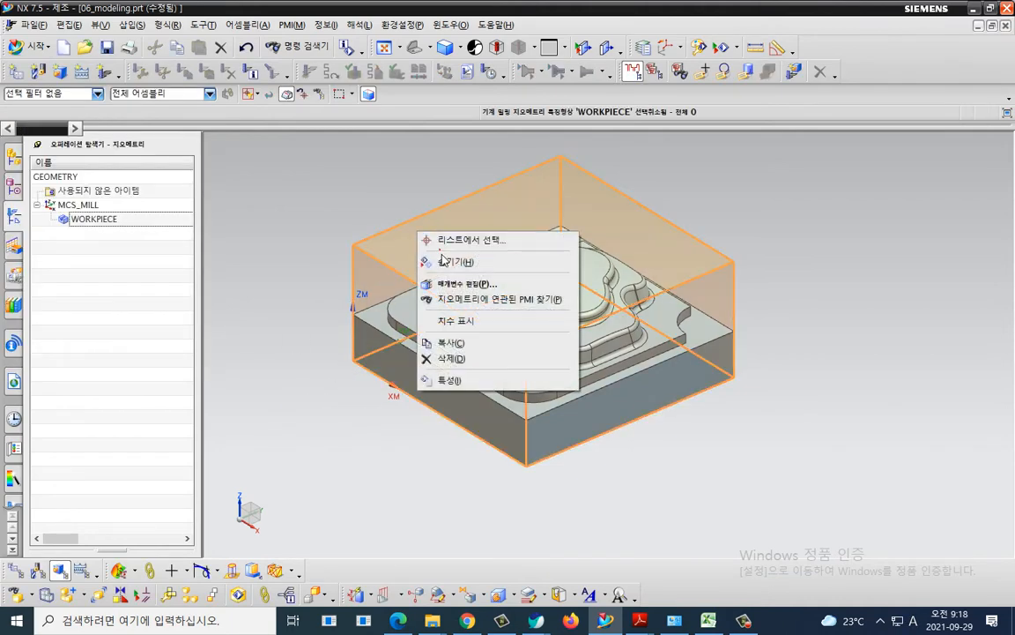
left_click(443, 262)
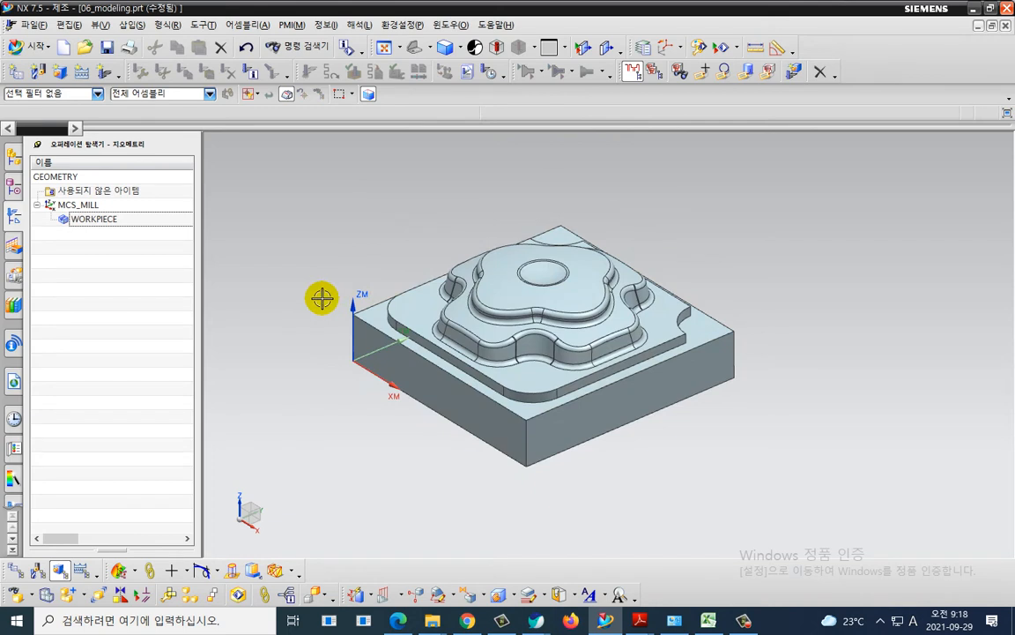
right_click(95, 260)
left_click(118, 281)
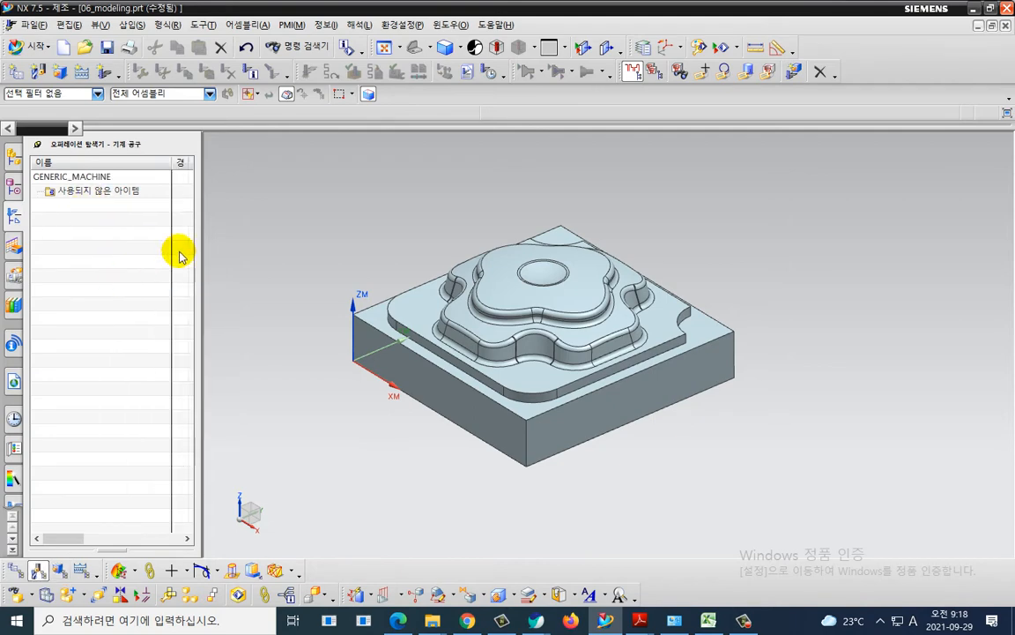
Shrink the NX window to about half the screen and bring up the 02.50x50_알루미늄_3D절삭지시서.pdf cutting instructions beside it
double_click(364, 10)
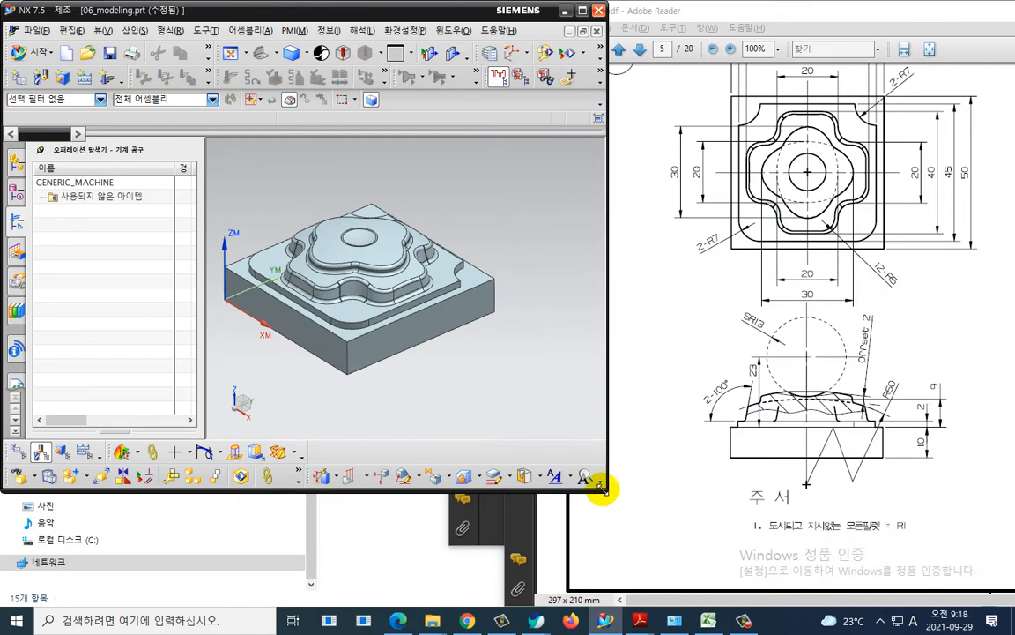
left_click_drag(608, 491, 555, 603)
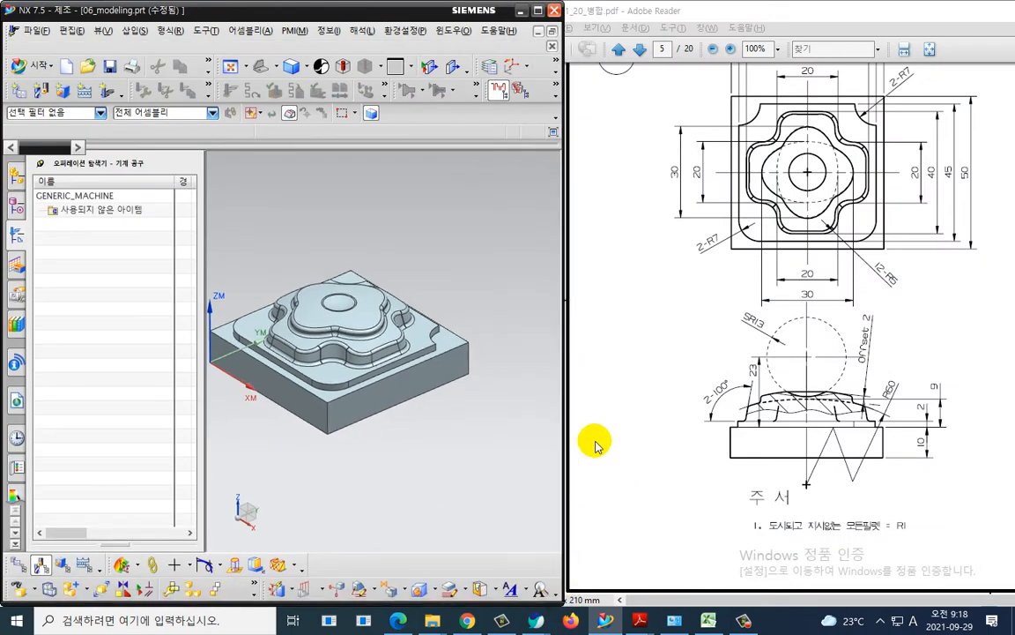
key("alt+Tab")
key("alt+Tab")
key("alt+Tab")
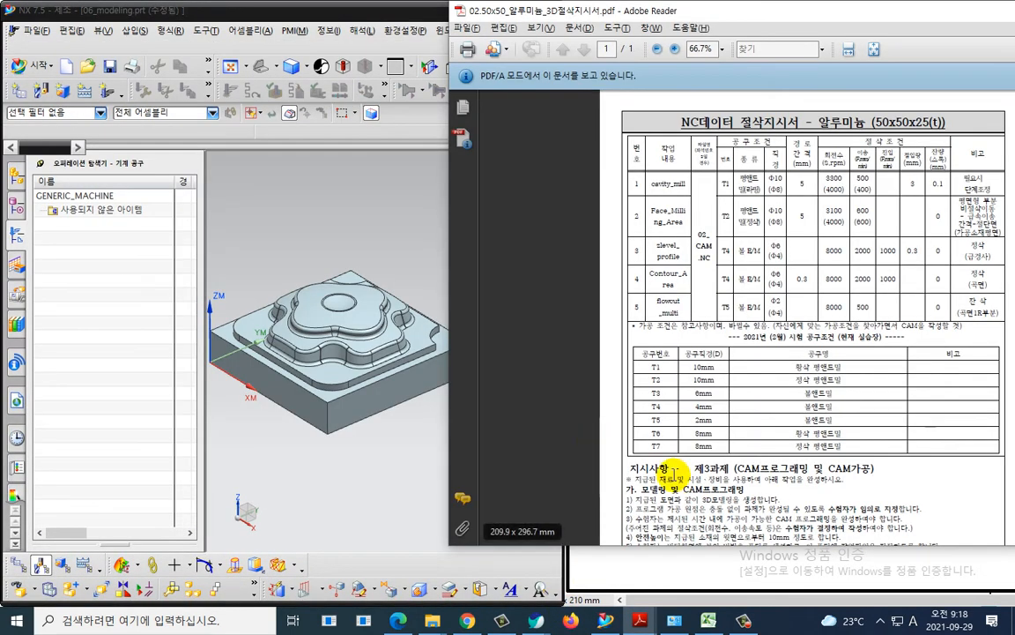
left_click(407, 477)
key("ctrl+2")
mouse_move(731, 474)
left_mouse_down()
mouse_move(646, 469)
mouse_move(710, 351)
mouse_move(738, 465)
left_mouse_up()
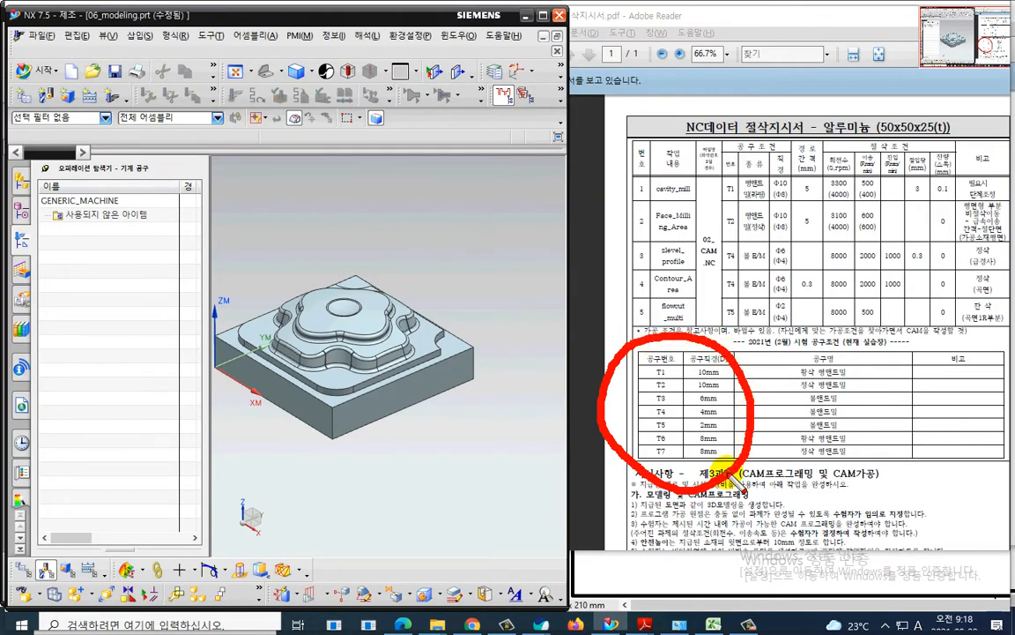
key("Escape")
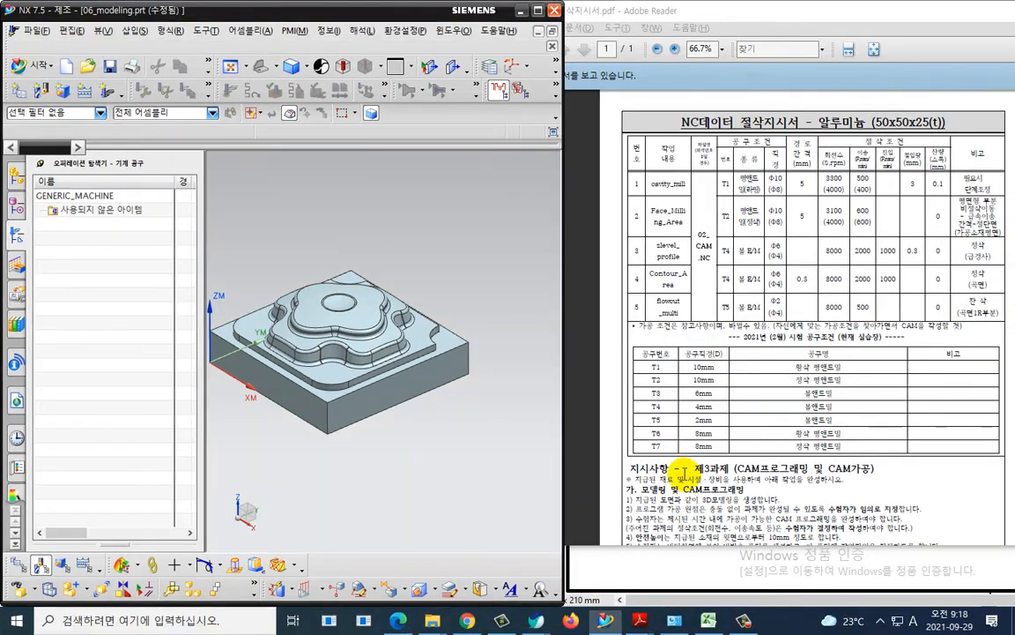
Enlarge the cutting instruction PDF to 150% and examine the table of tool numbers and diameters
scroll(680, 471, "up", 4, "ctrl")
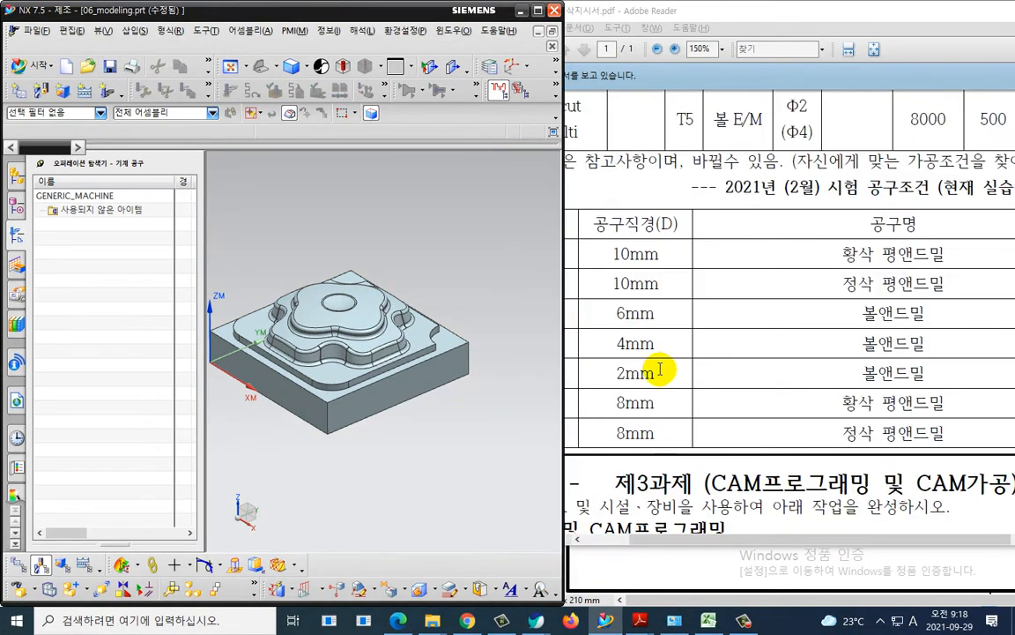
left_click(644, 342)
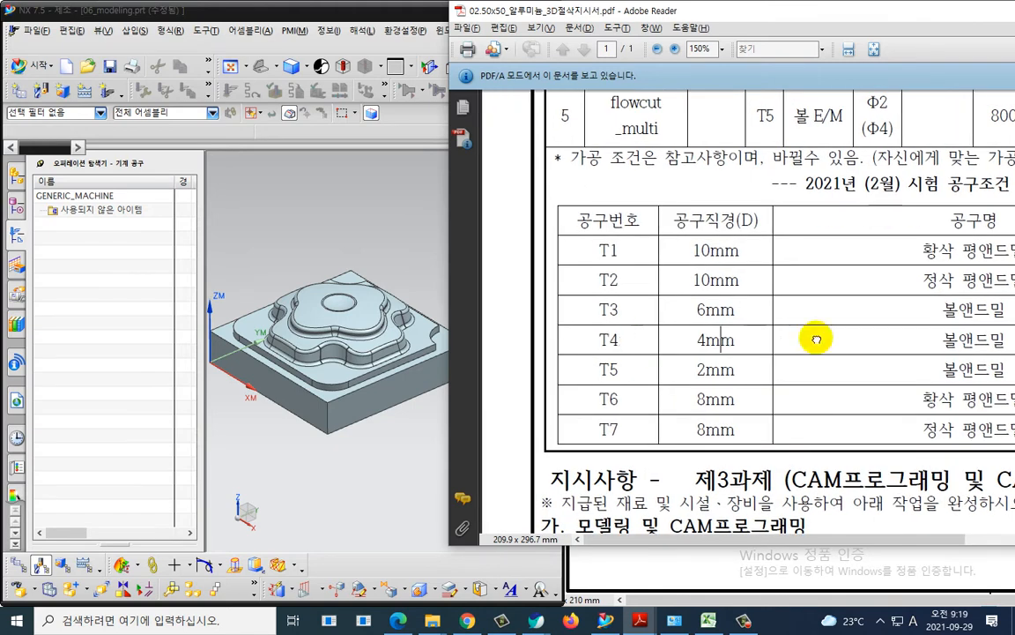
left_click(429, 460)
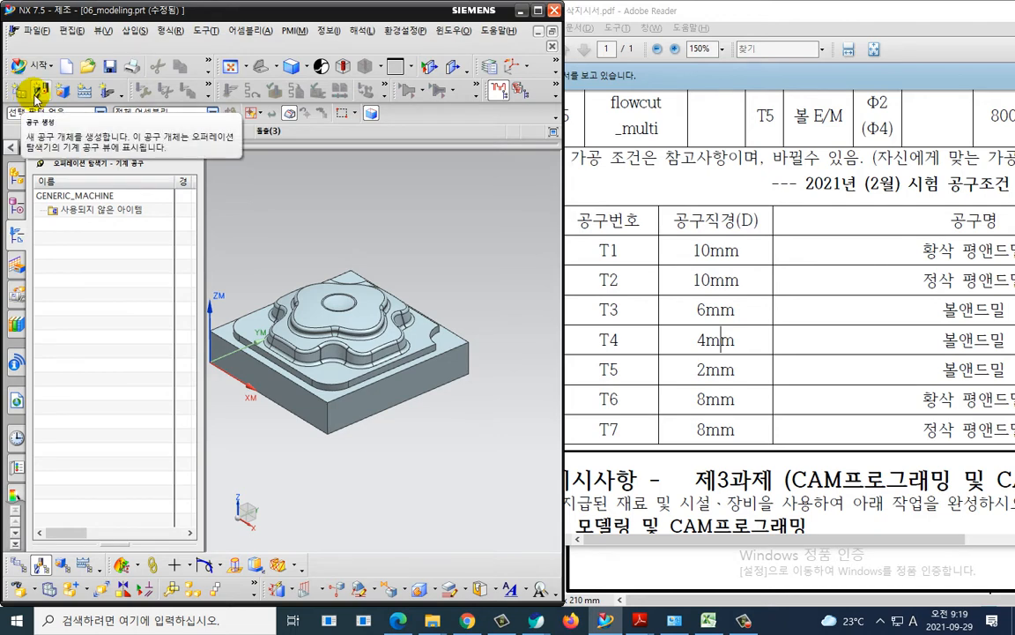
Create a mill_contour tool of subtype MILL under GENERIC_MACHINE, named T1_10em_rf
left_click(35, 93)
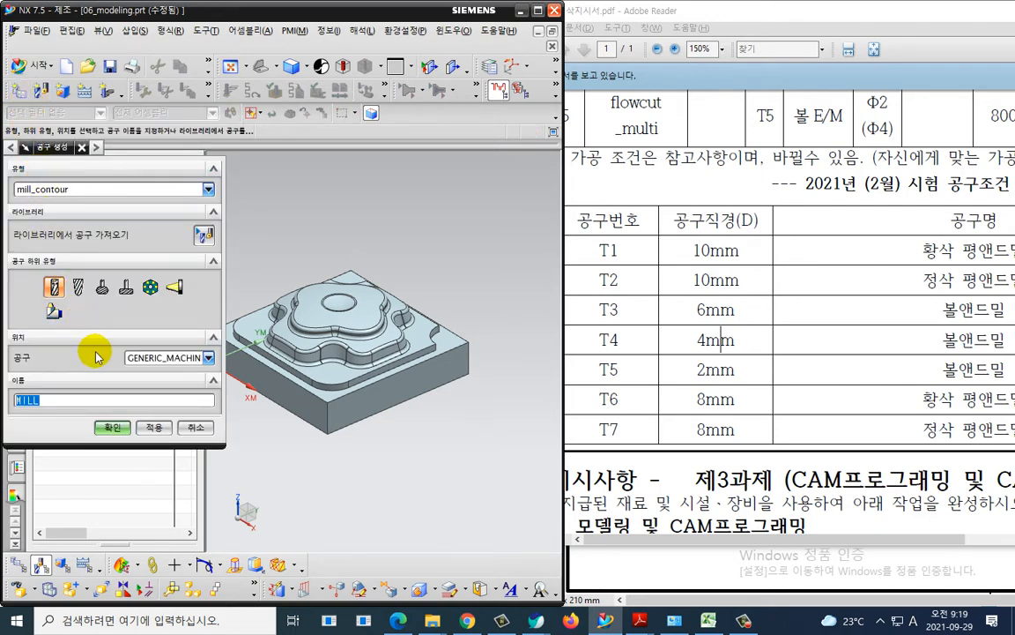
left_click(74, 399)
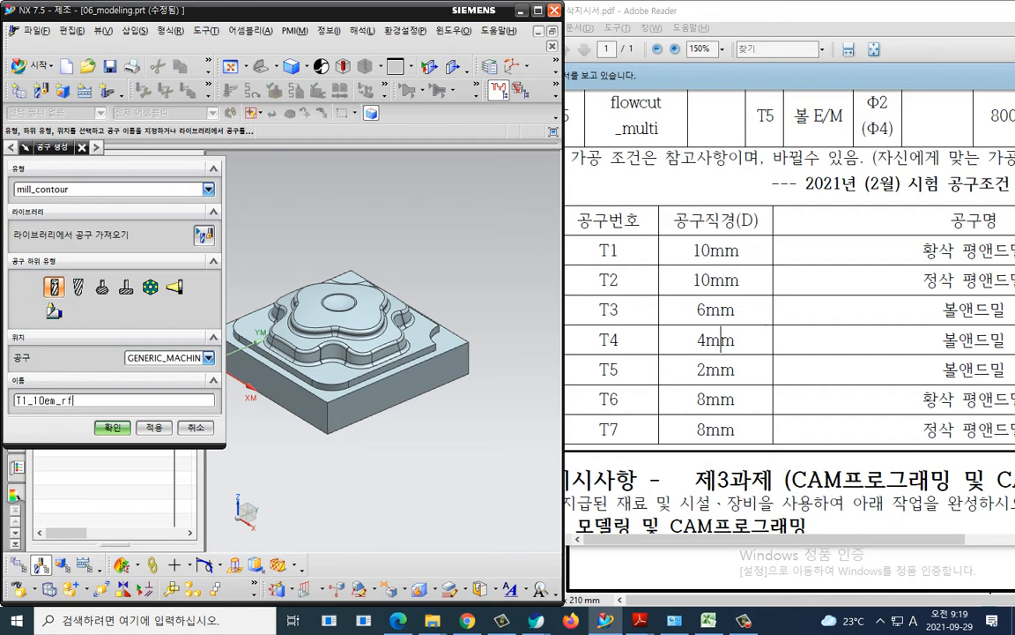
left_click(113, 426)
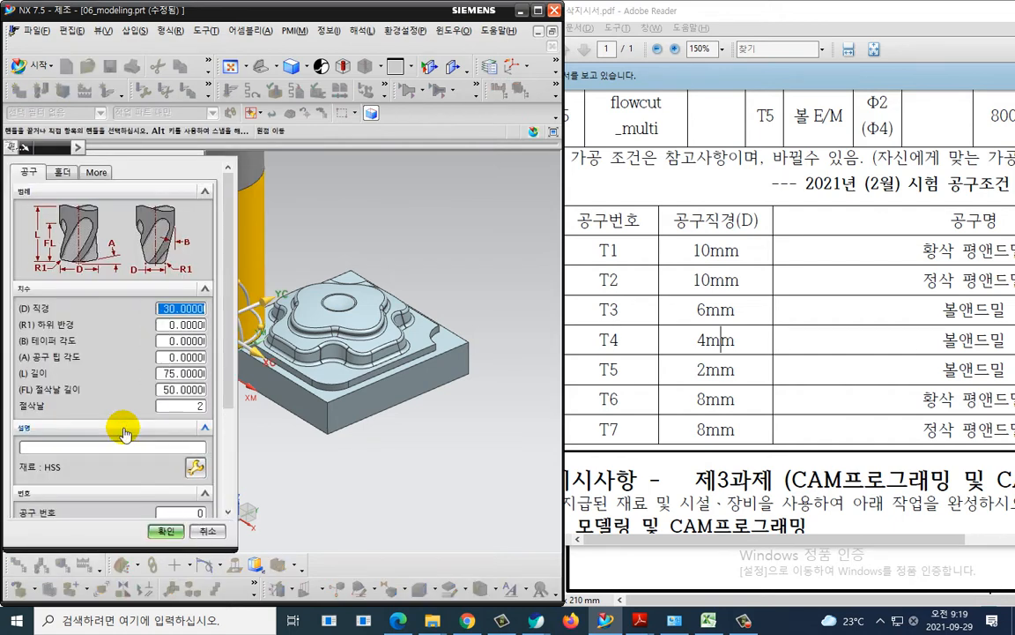
Set the T1 end mill's diameter to 10 mm and its tool number, adjust register and cutter compensation register to 1
type("10")
scroll(123, 388, "down", 3)
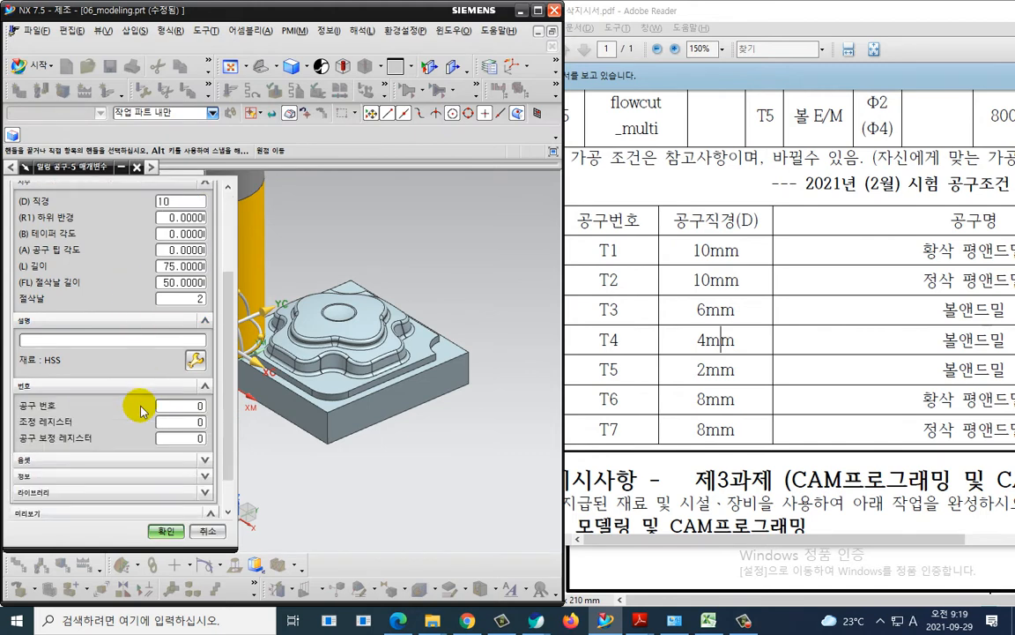
double_click(190, 406)
type("1")
key("Tab")
type("1")
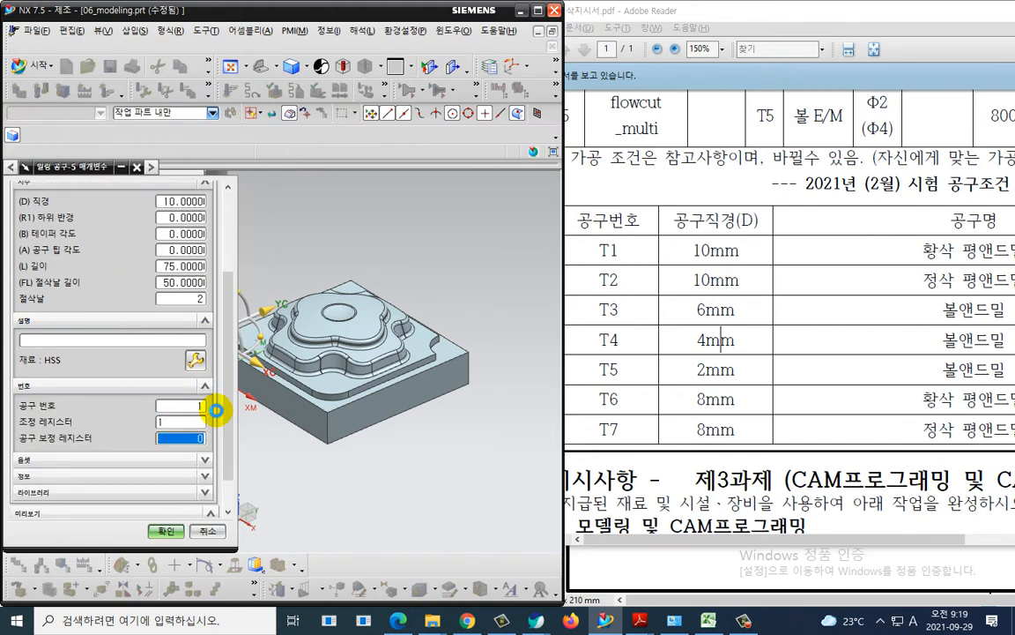
key("Tab")
type("1")
scroll(215, 410, "down", 1)
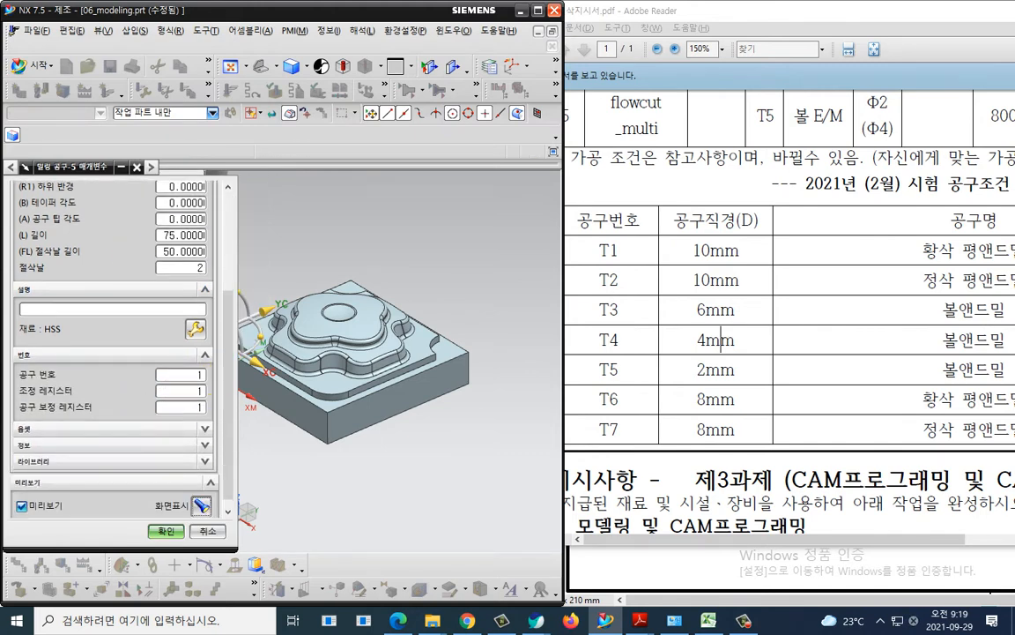
left_click(165, 531)
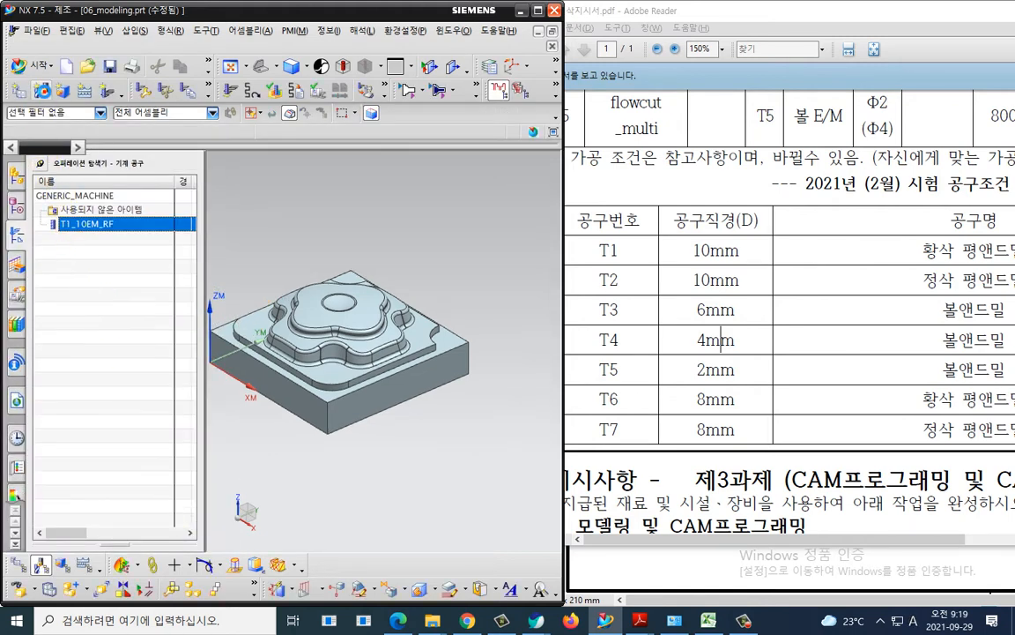
Create a mill_contour tool of subtype MILL under GENERIC_MACHINE, named T2_10em_ff
left_click(41, 90)
type("T2_10em_ff")
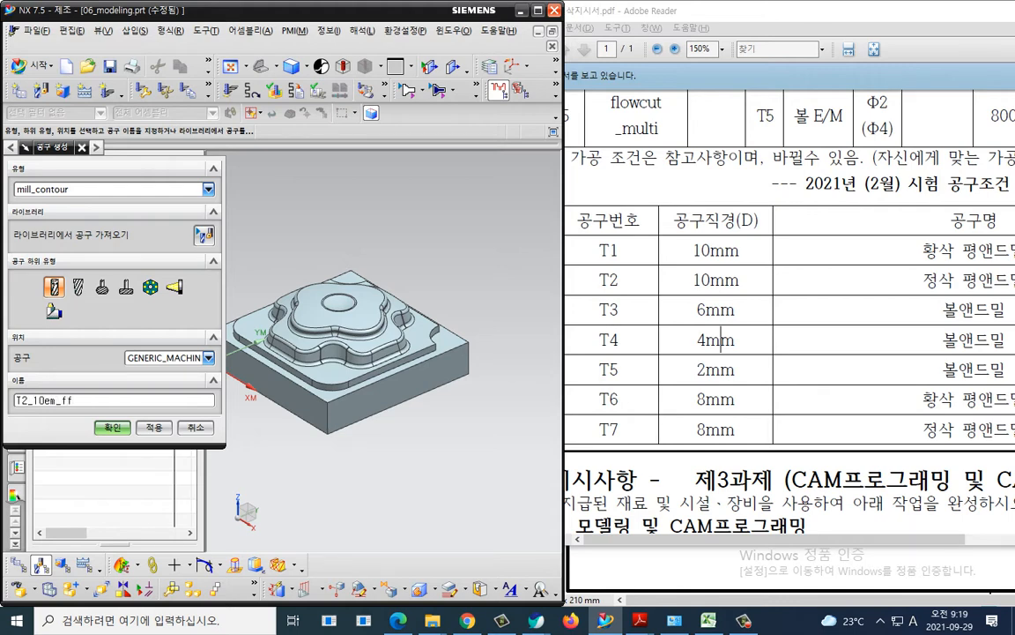
left_click(112, 426)
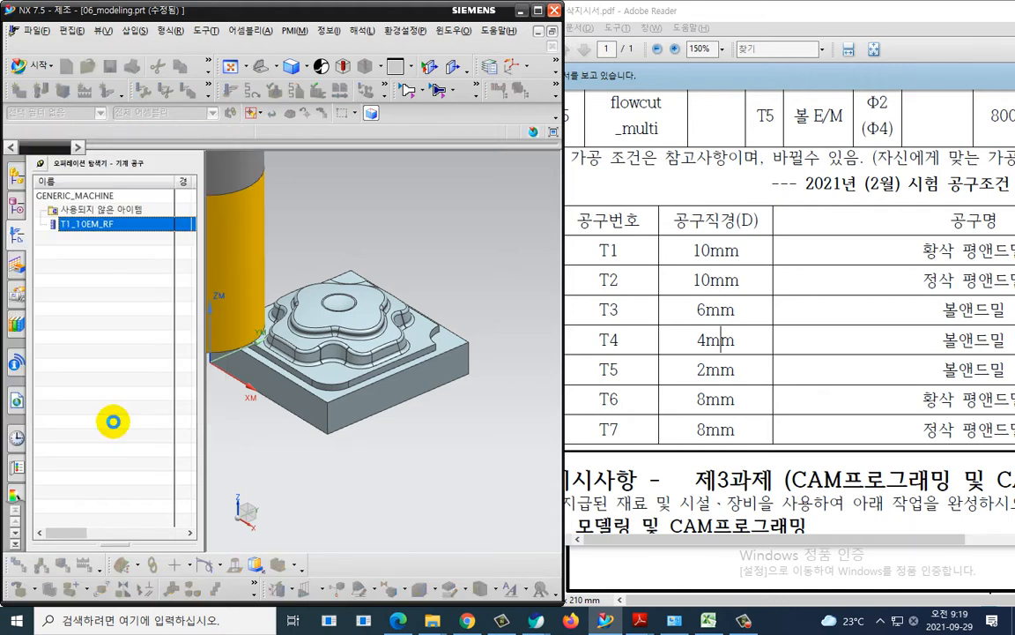
Set the T2 end mill's diameter to 10 mm and its tool number, adjust register and cutter compensation register to 2
scroll(145, 416, "down", 4)
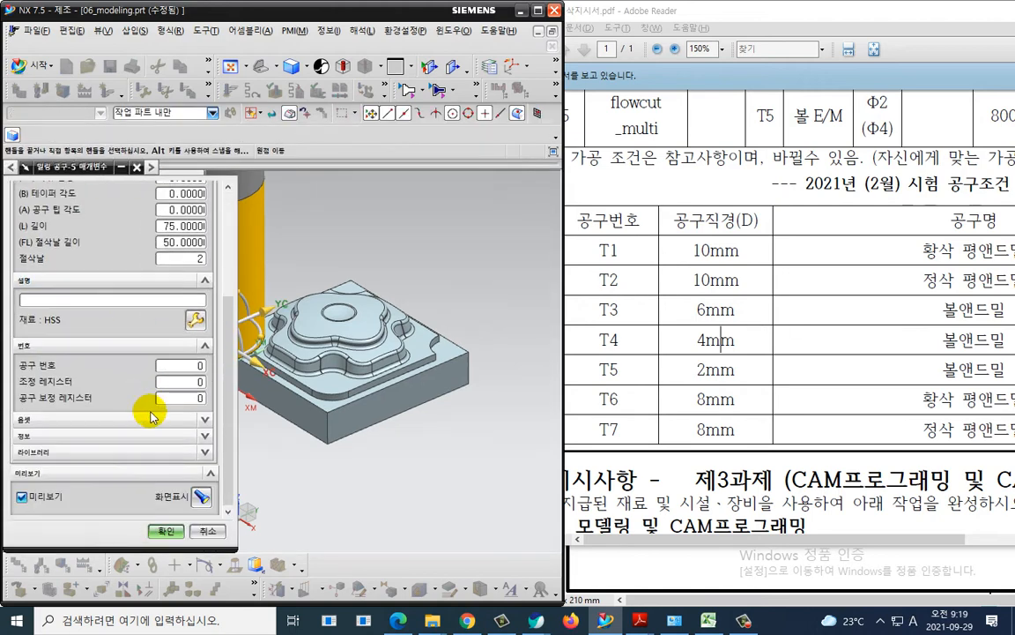
left_click(192, 365)
type("2")
key("Tab")
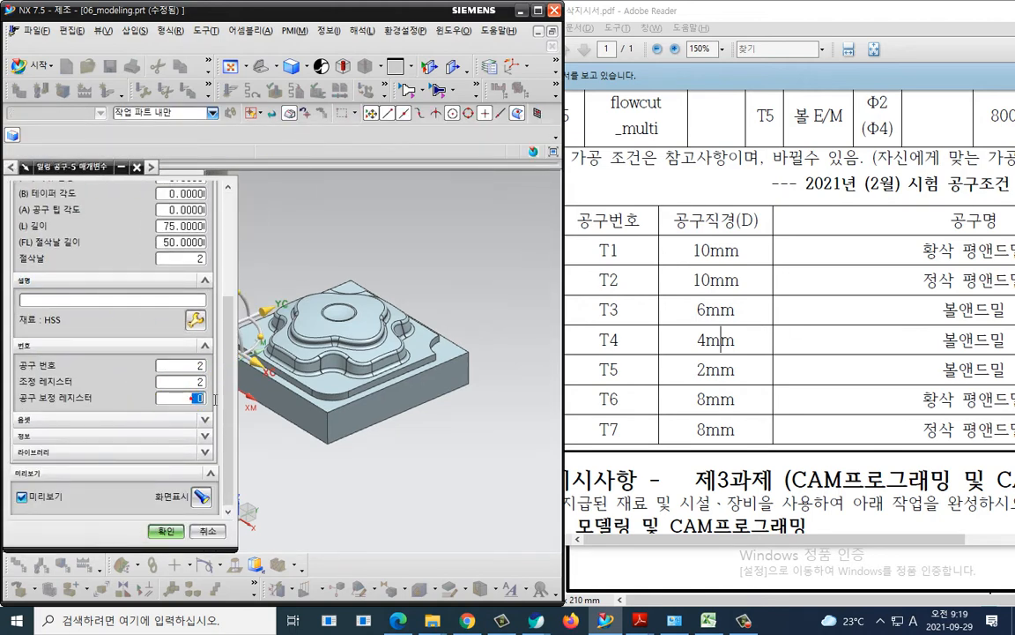
type("2")
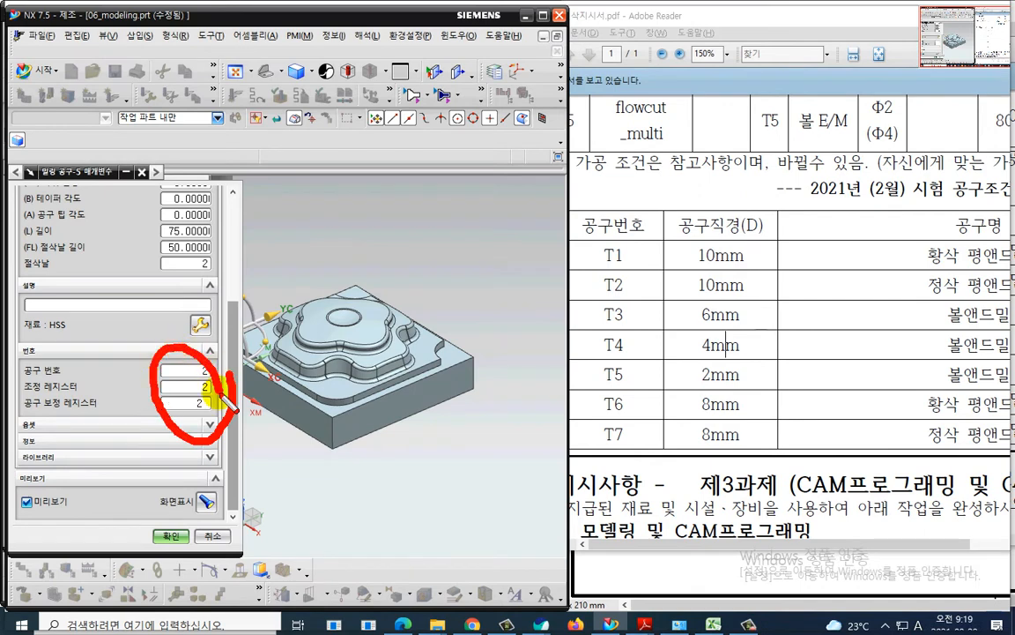
left_click_drag(235, 348, 276, 348)
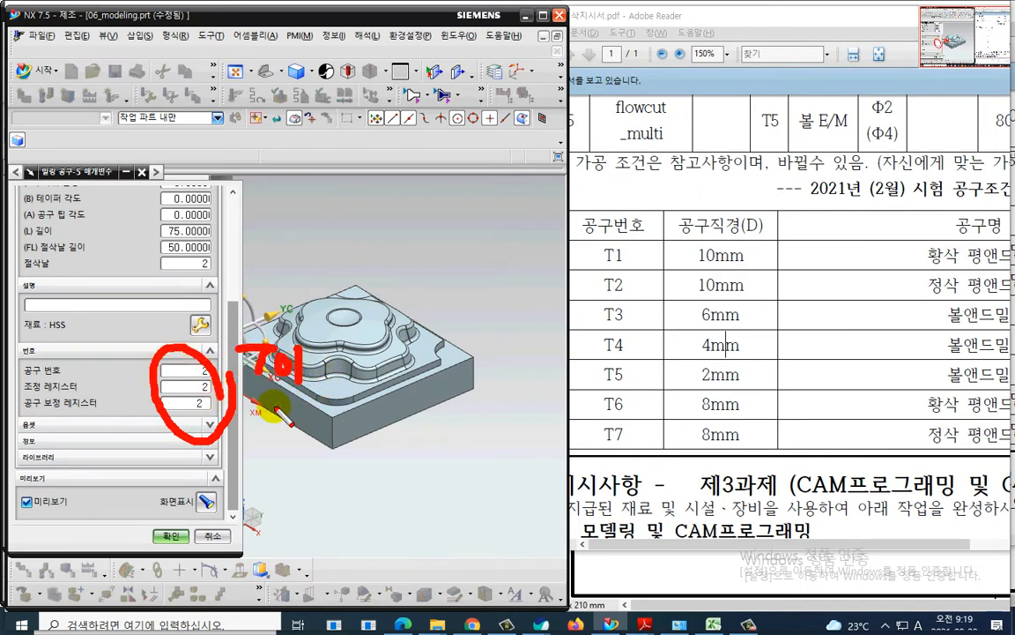
mouse_move(247, 393)
left_mouse_down()
mouse_move(249, 408)
mouse_move(304, 413)
left_mouse_up()
left_click_drag(296, 357, 308, 374)
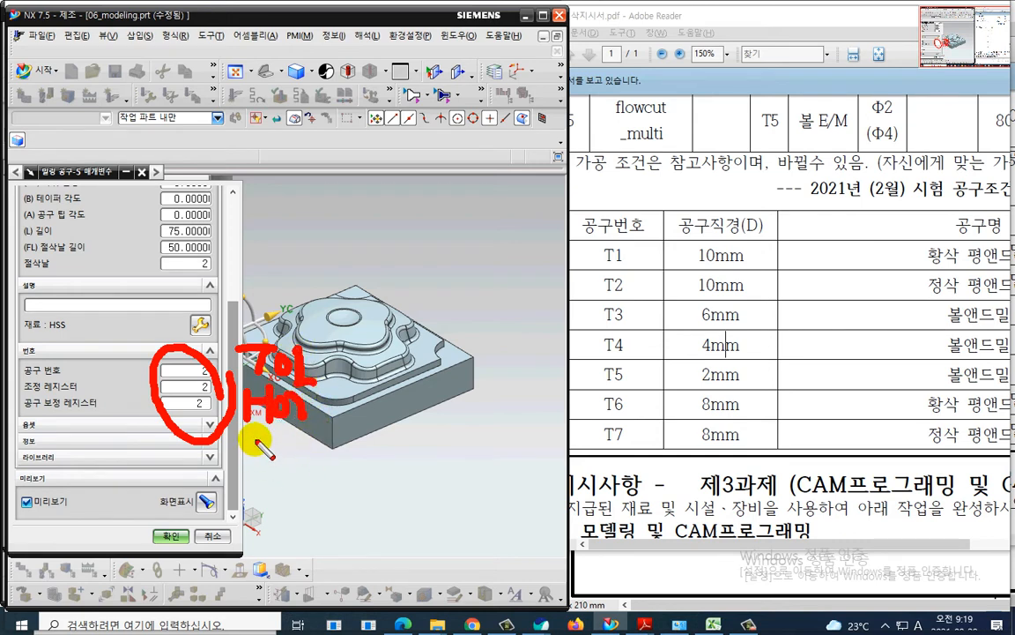
mouse_move(255, 434)
left_mouse_down()
mouse_move(256, 467)
mouse_move(304, 451)
mouse_move(339, 458)
left_mouse_up()
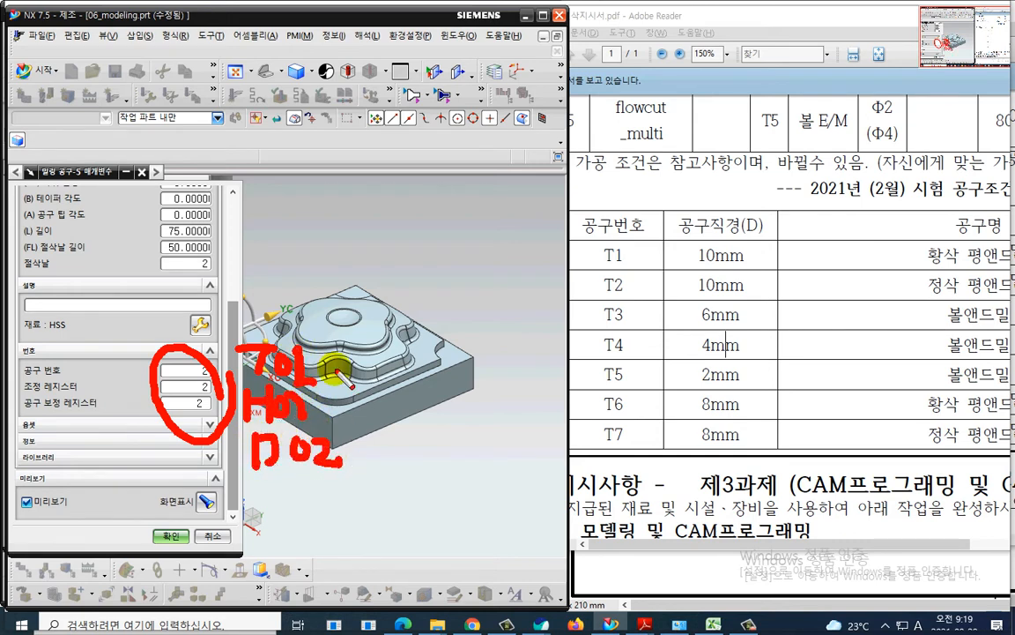
mouse_move(339, 346)
left_mouse_down()
mouse_move(356, 406)
mouse_move(351, 445)
left_mouse_up()
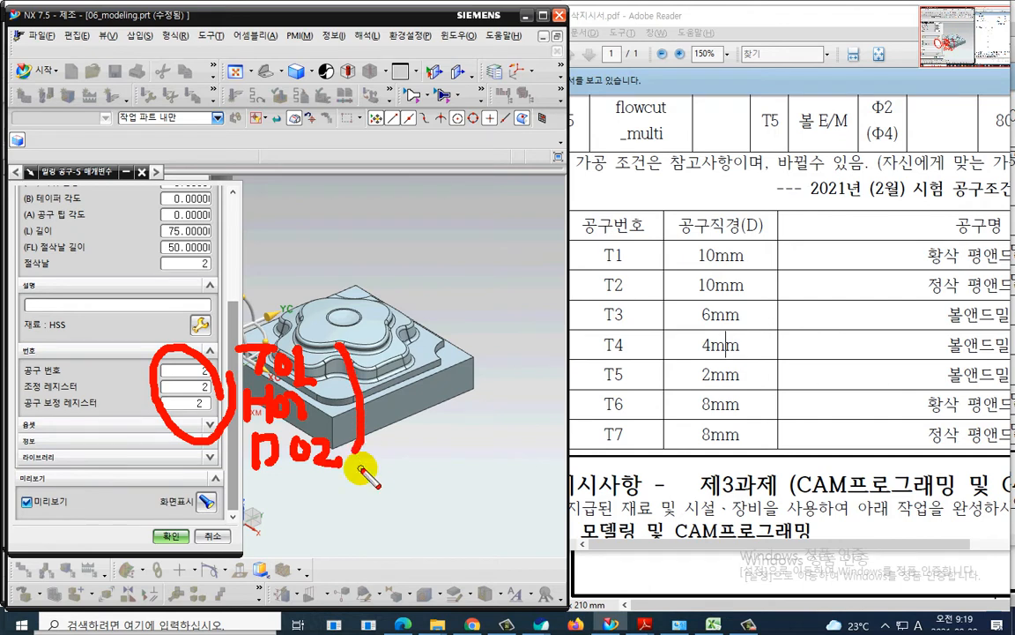
key("Escape")
Accept the T2 tool's parameters and create a mill_contour tool of subtype BALL_MILL under GENERIC_MACHINE, named T3_BALL_MILL_6
left_click(171, 535)
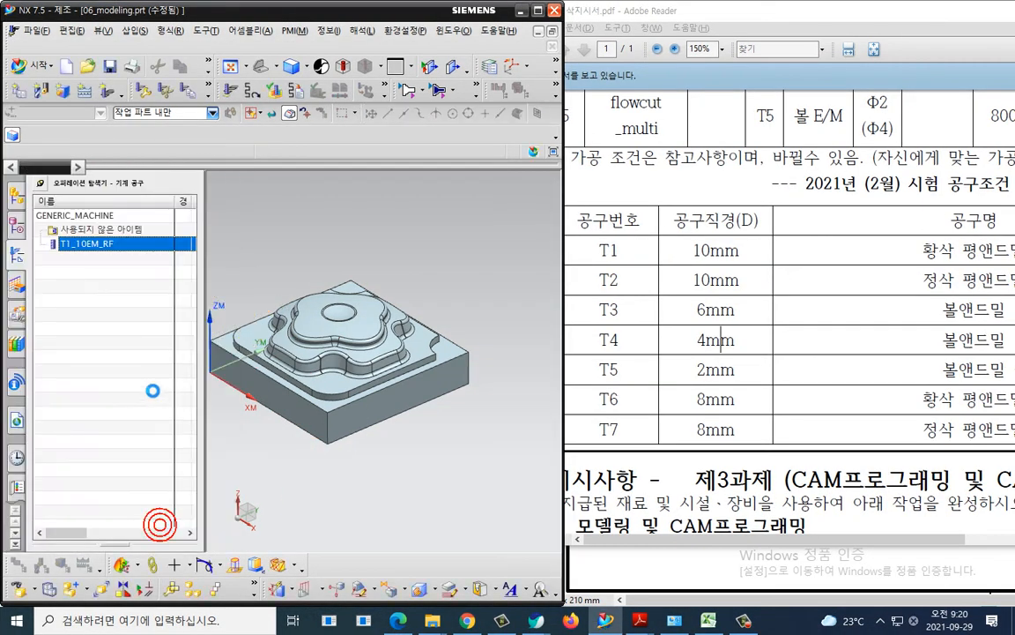
left_click(133, 342)
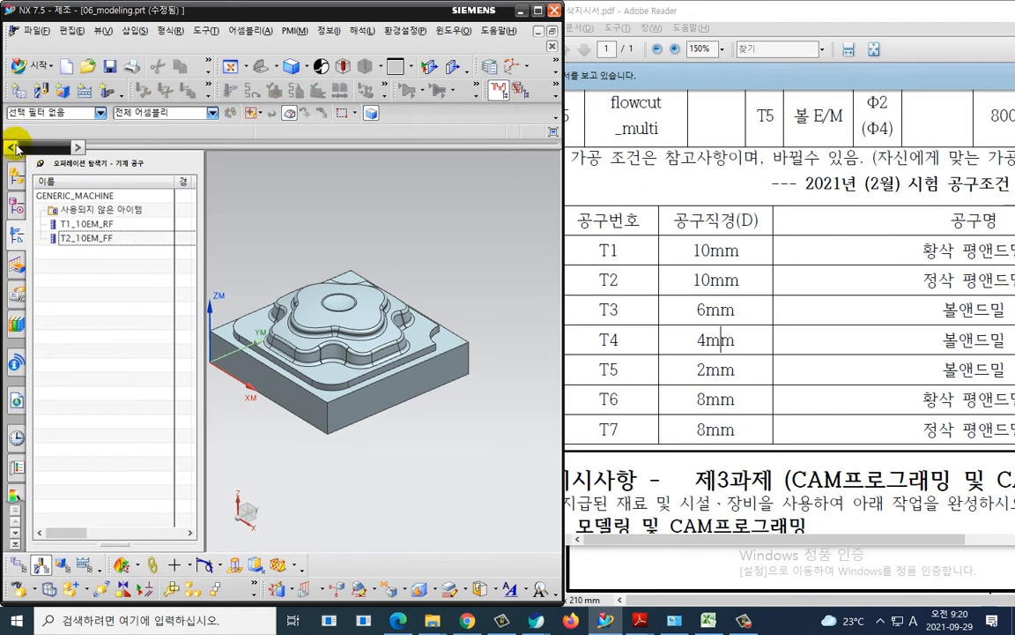
left_click(37, 89)
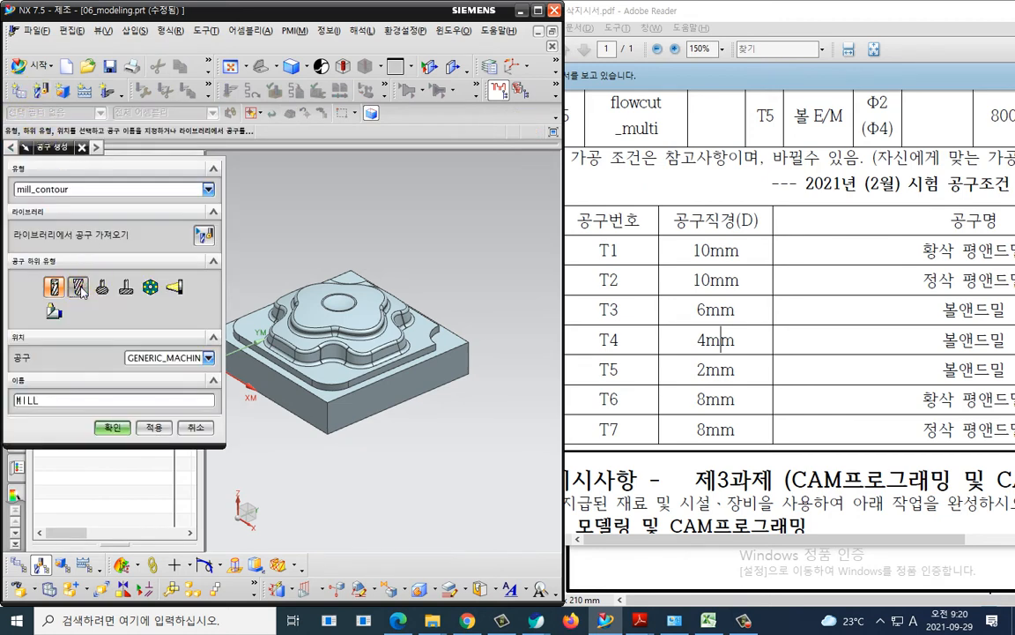
left_click(77, 286)
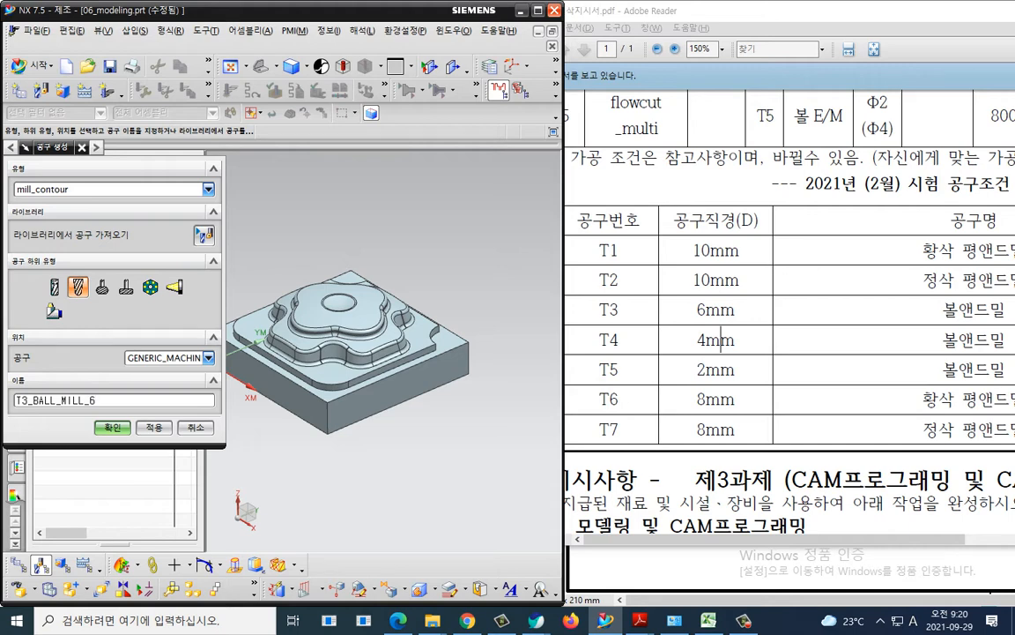
left_click(112, 427)
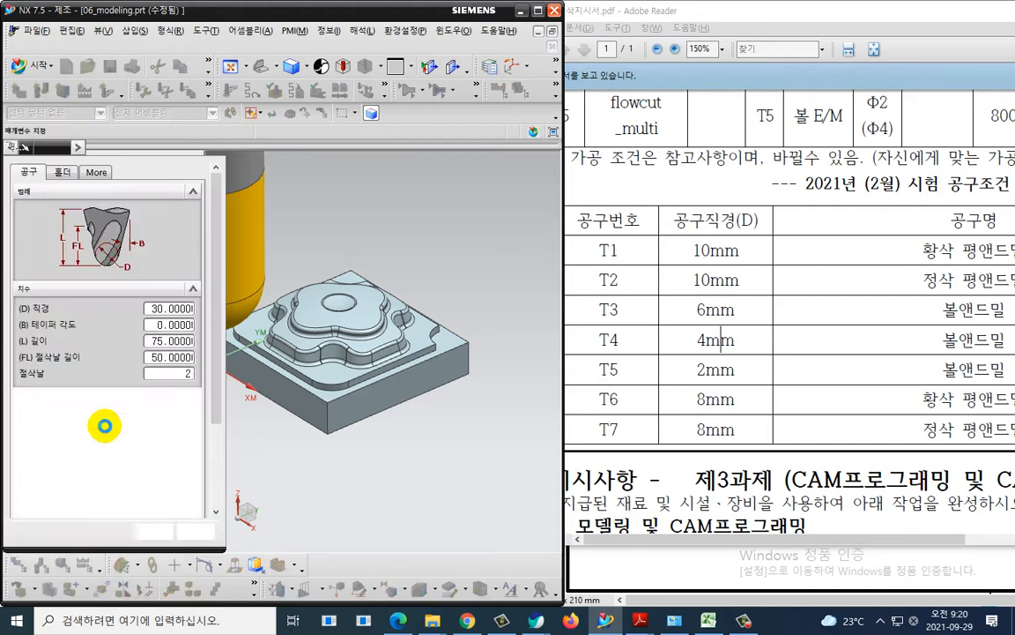
Set the T3 ball mill's diameter to 6 mm and its tool number, adjust register and cutter compensation register to 3
type("6")
scroll(200, 424, "down", 3)
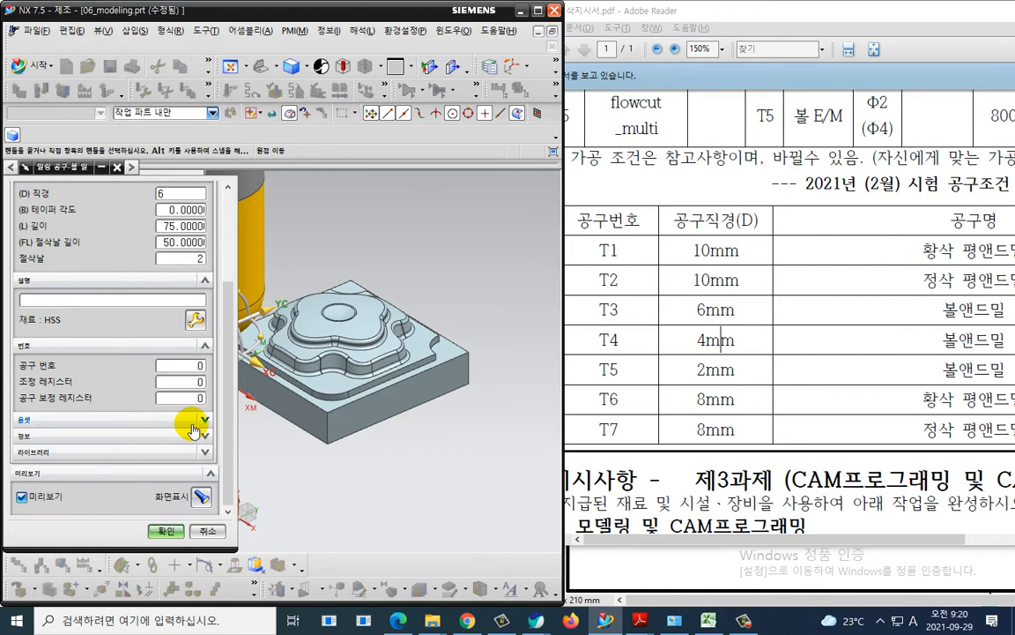
left_click(181, 365)
type("3")
left_click(190, 381)
type("3")
left_click(195, 398)
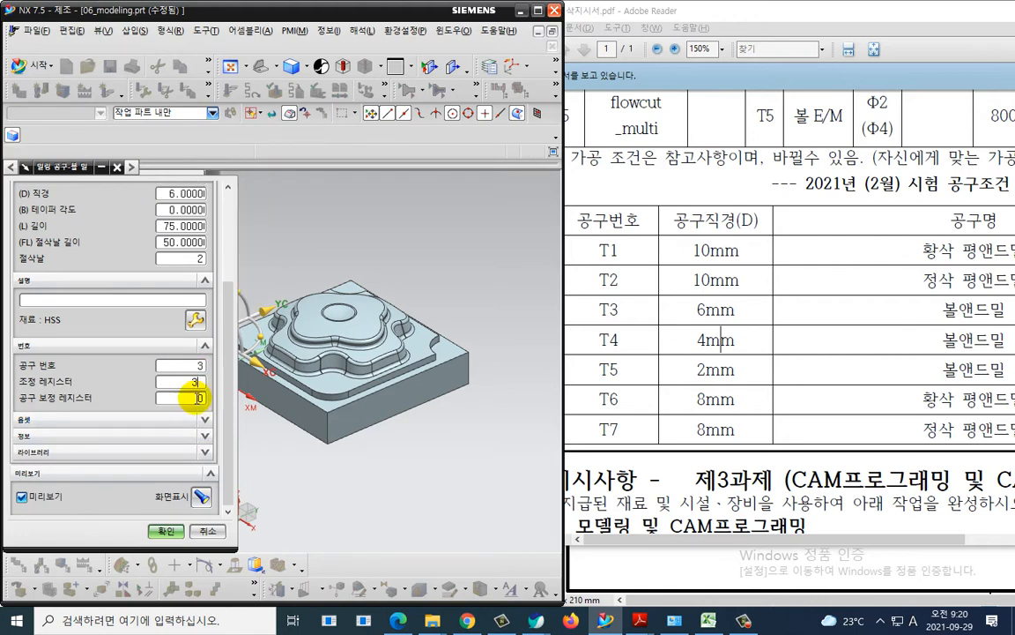
left_click(166, 530)
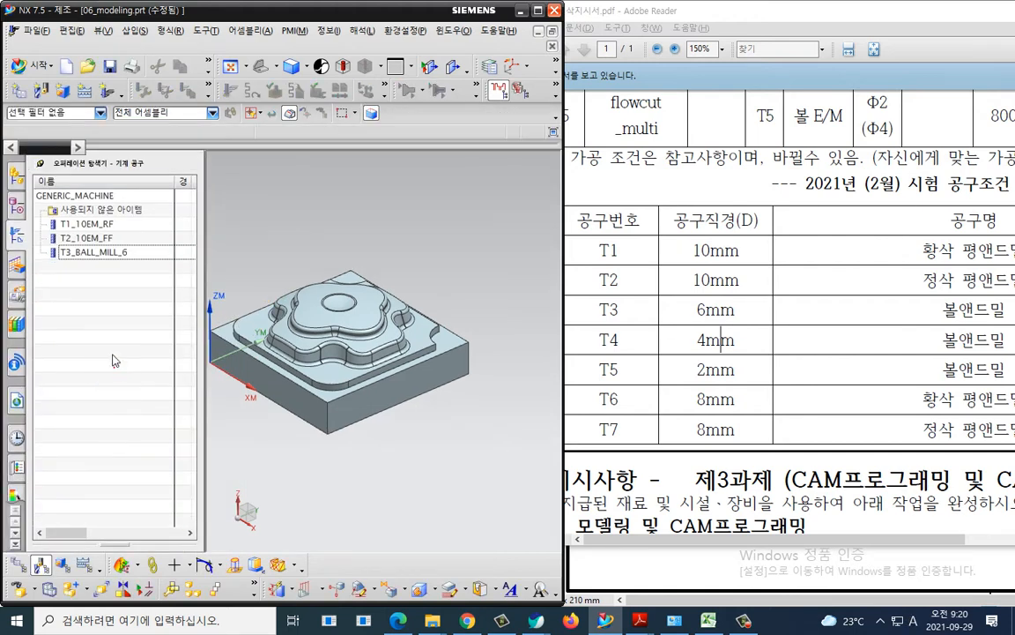
Create a mill_contour tool of subtype BALL_MILL under GENERIC_MACHINE, named T4_BALL_MILL_4
left_click(40, 91)
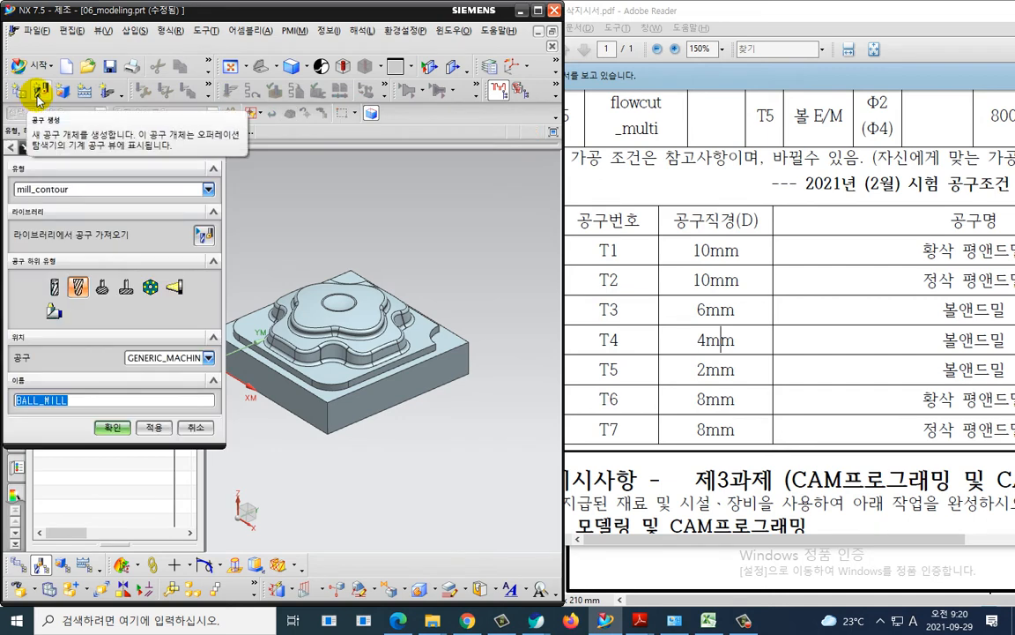
type("T4_")
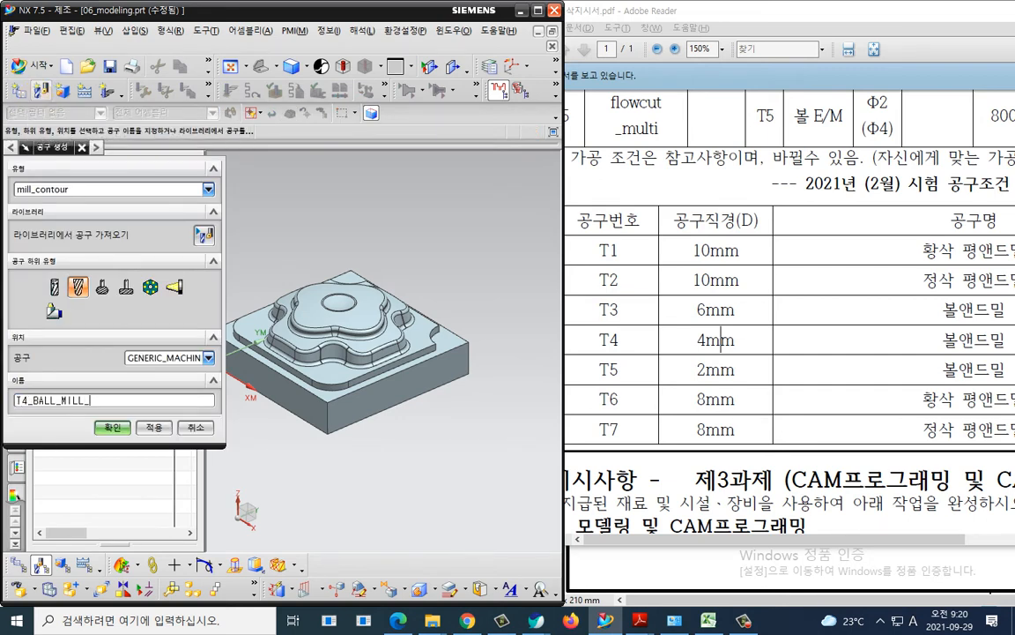
left_click(113, 426)
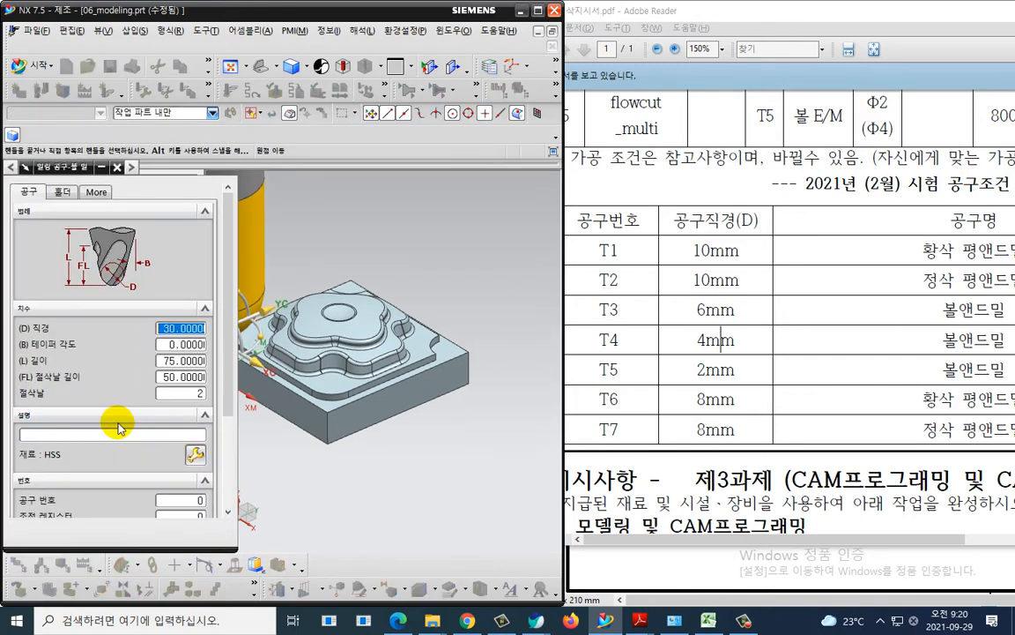
Set the T4 ball mill's diameter to 4 mm and its tool number, adjust register and cutter compensation register to 4
type("4")
scroll(118, 421, "down", 3)
left_click_drag(189, 375, 232, 409)
type("44")
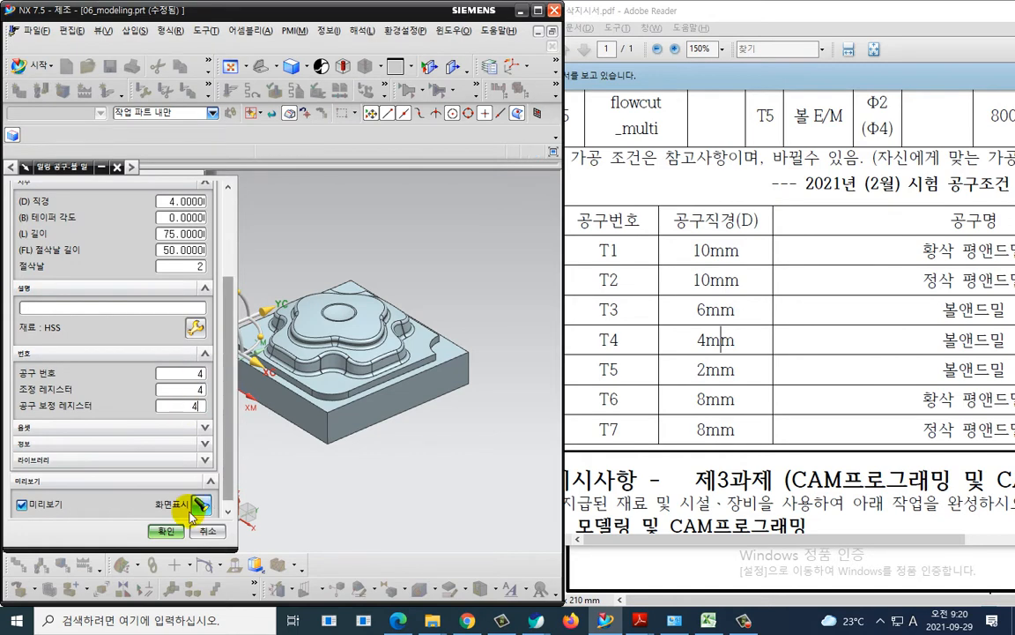
left_click(166, 531)
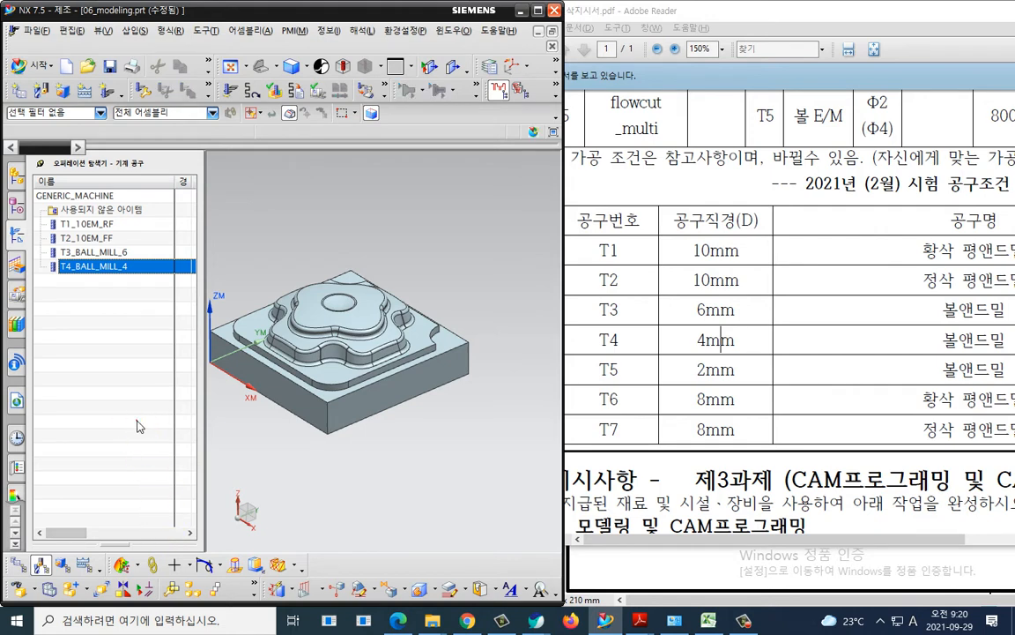
Create a mill_contour tool of subtype BALL_MILL under GENERIC_MACHINE, named T5_BALL_MILL_2
left_click(39, 90)
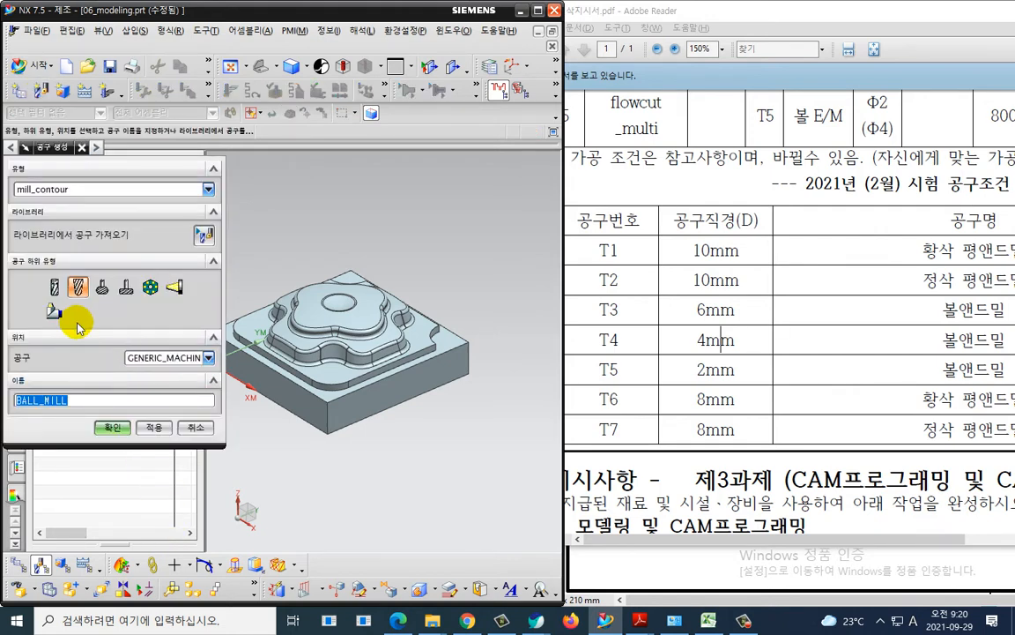
left_click(85, 401)
type("T5_")
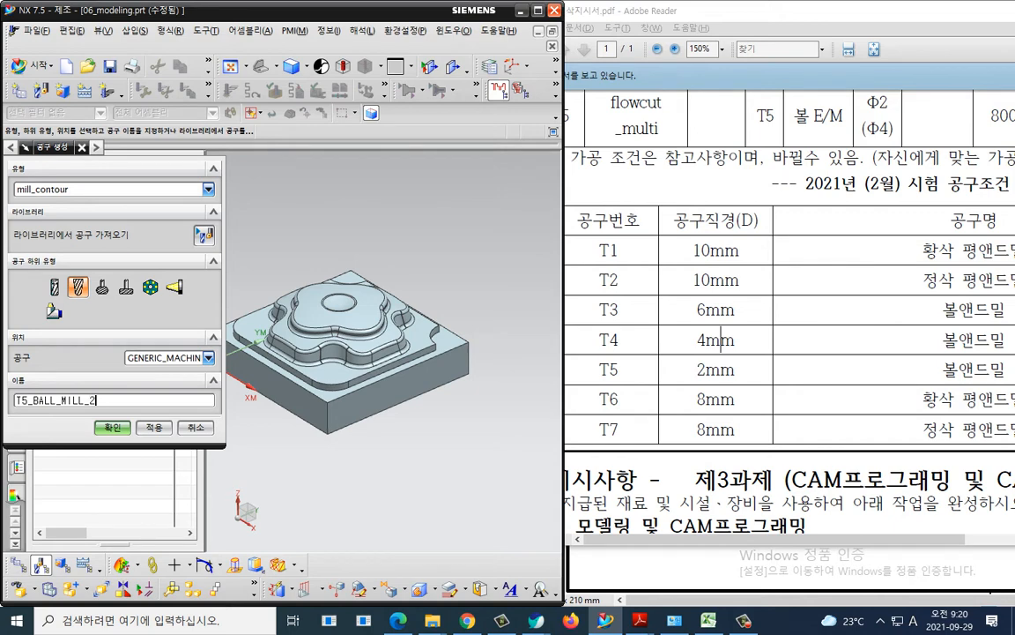
left_click(104, 425)
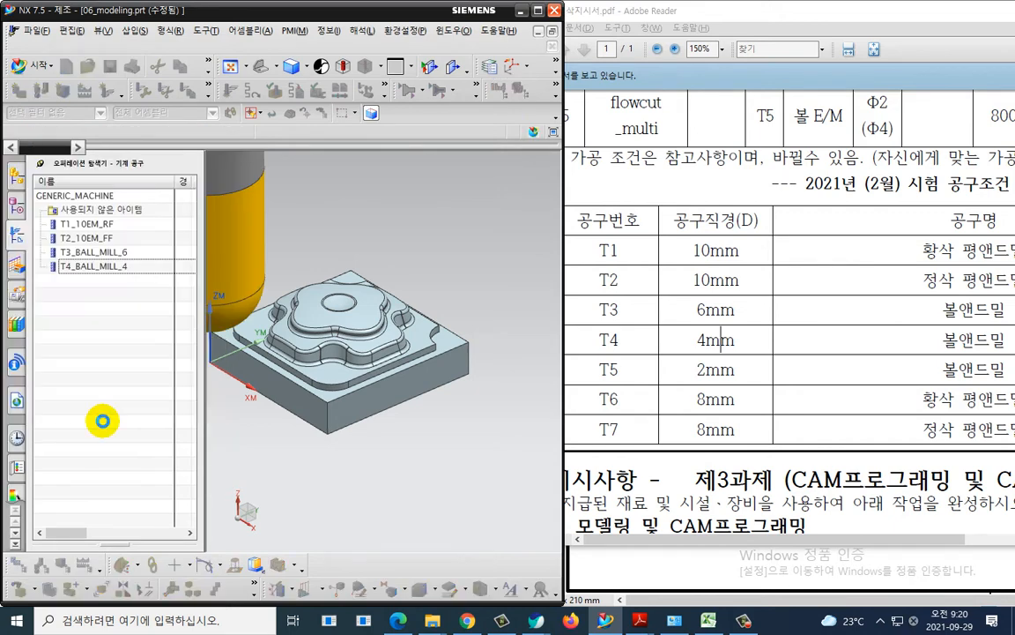
Set the T5 ball mill's diameter to 2 mm and its tool number, adjust register and cutter compensation register to 5
type("2")
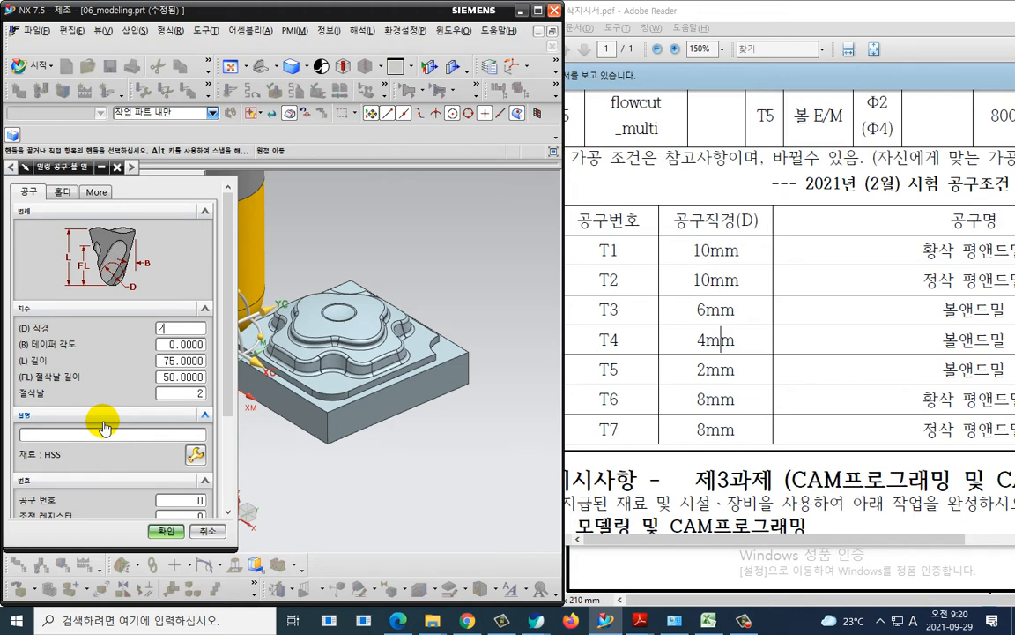
scroll(107, 425, "down", 3)
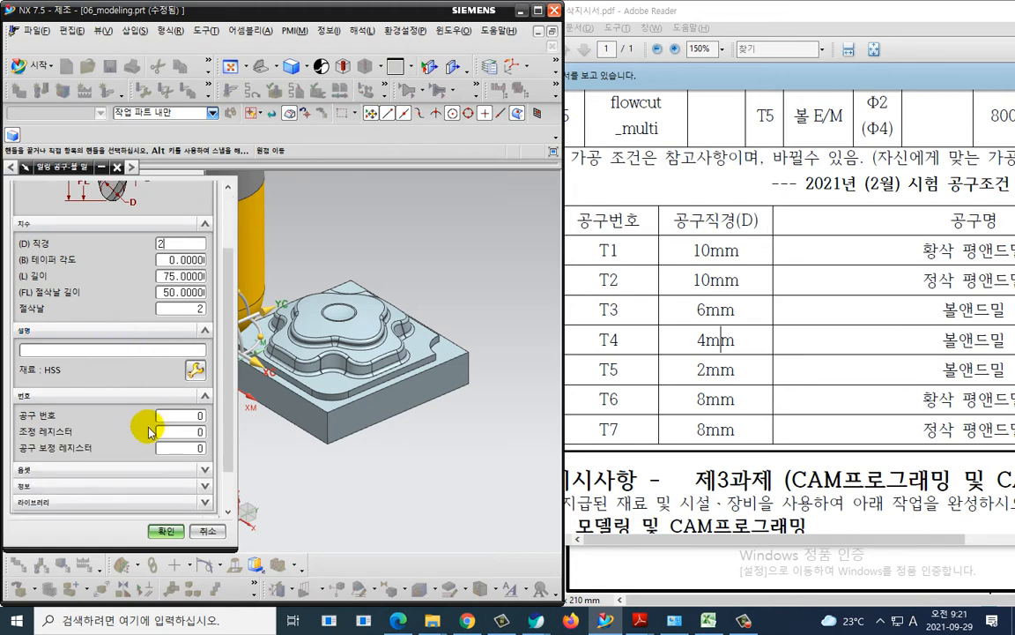
double_click(184, 416)
type("5")
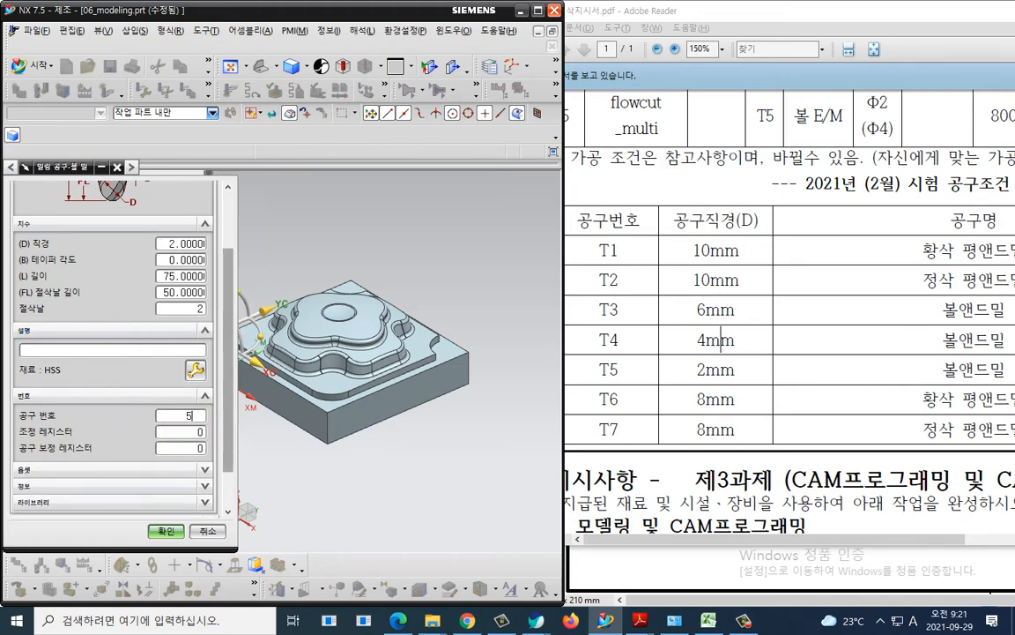
left_click(190, 432)
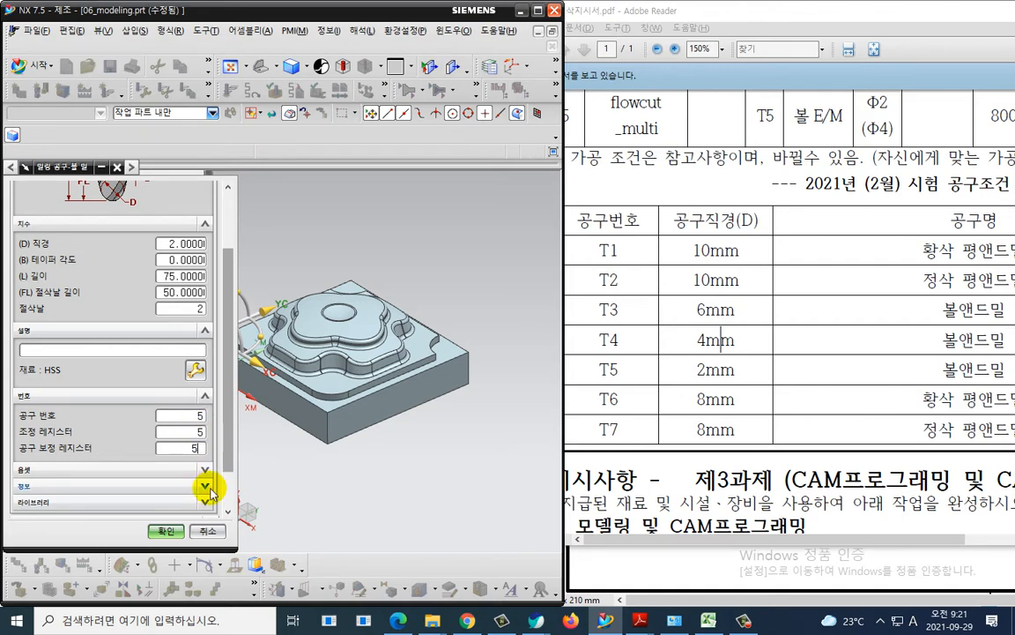
left_click(173, 531)
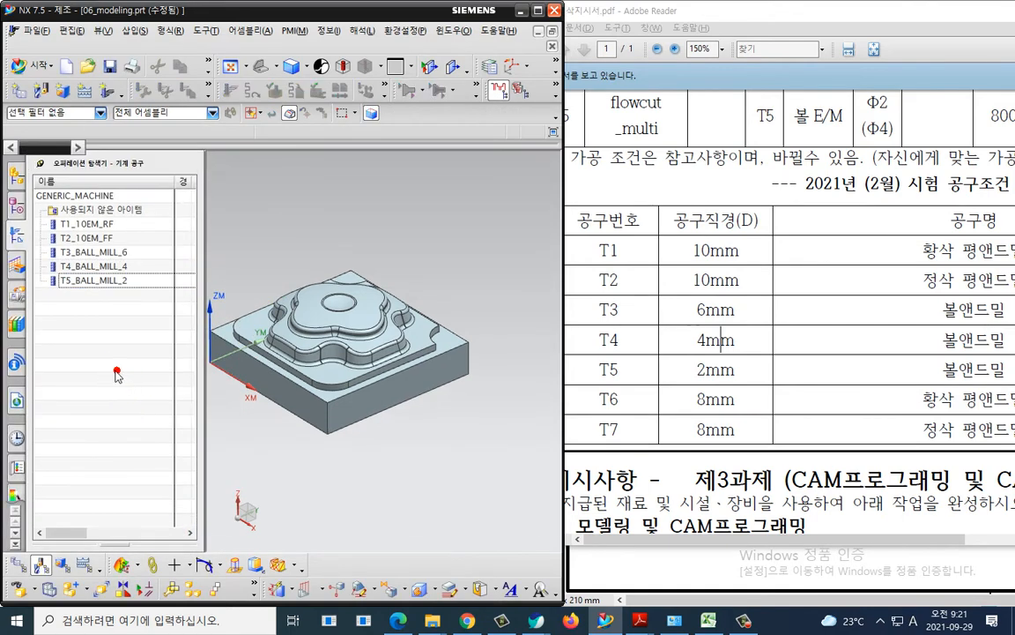
Create a mill_contour tool of subtype MILL under GENERIC_MACHINE, named T6_8em_rf
left_click(40, 90)
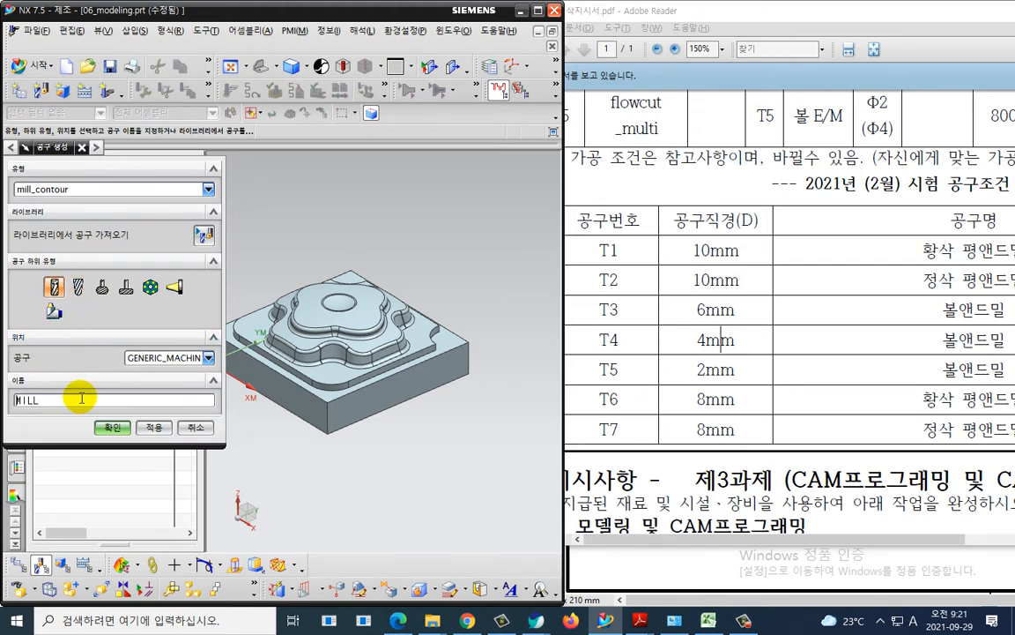
type("T6_8")
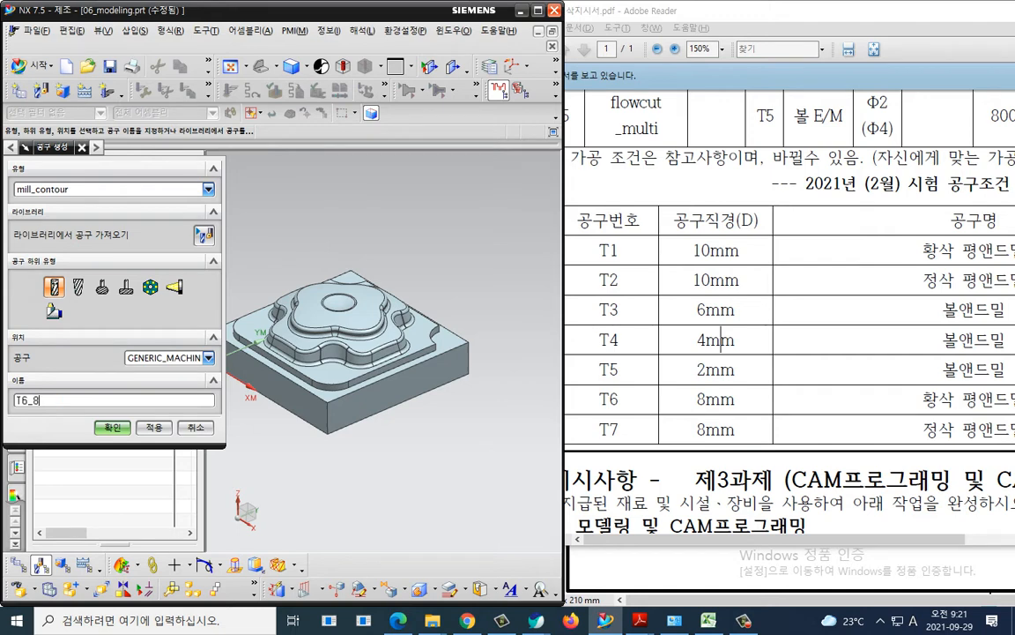
type("em_rf")
key("Return")
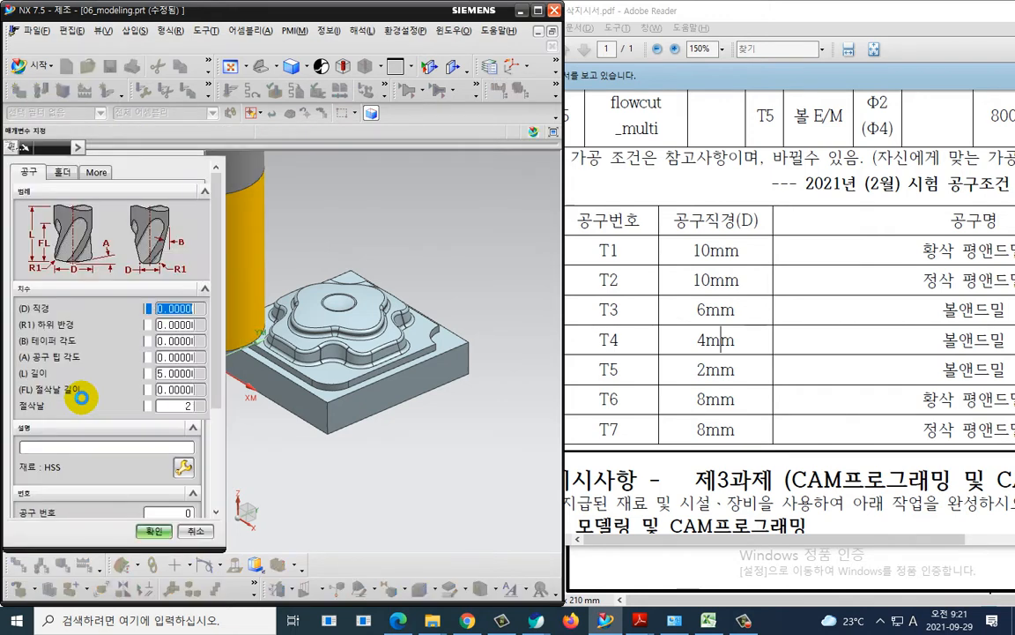
Set the T6 end mill's diameter to 8 mm and its tool number, adjust register and cutter compensation register to 6
type("8")
scroll(81, 398, "down", 3)
left_click(181, 447)
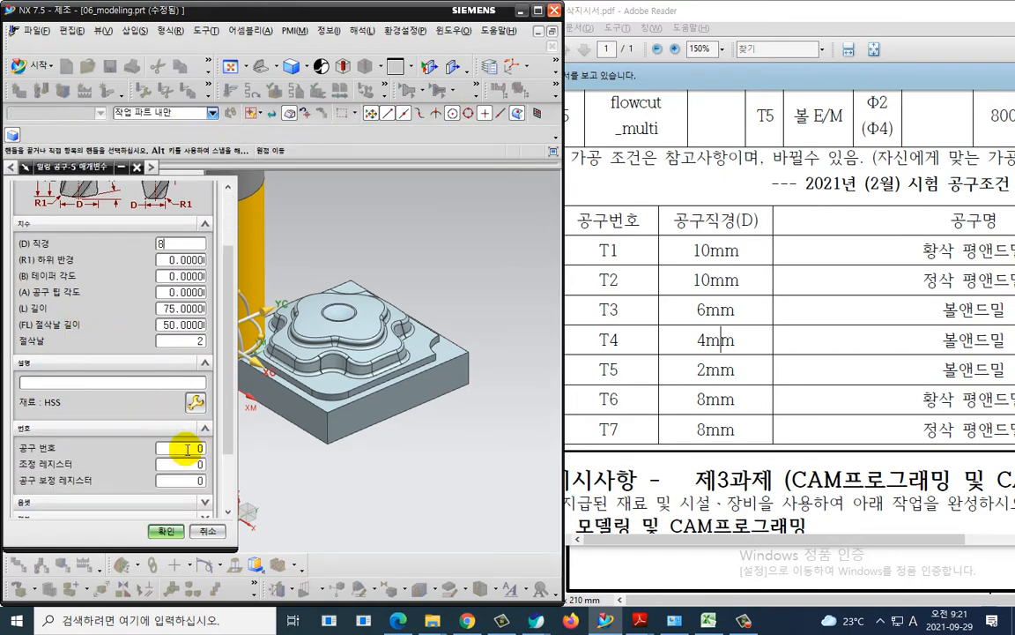
type("6")
key("Tab")
type("6")
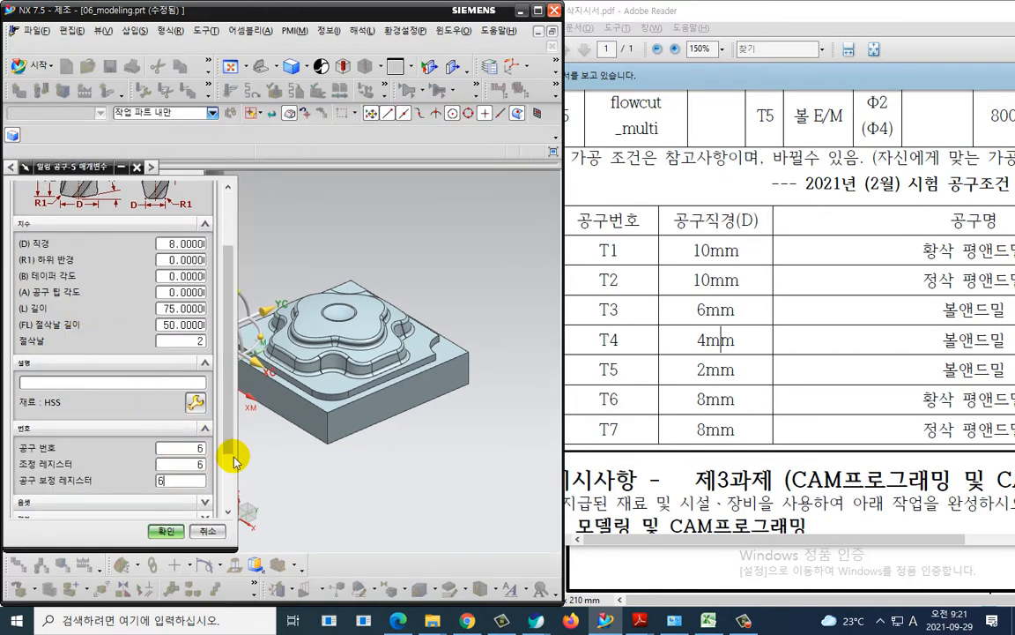
left_click(166, 531)
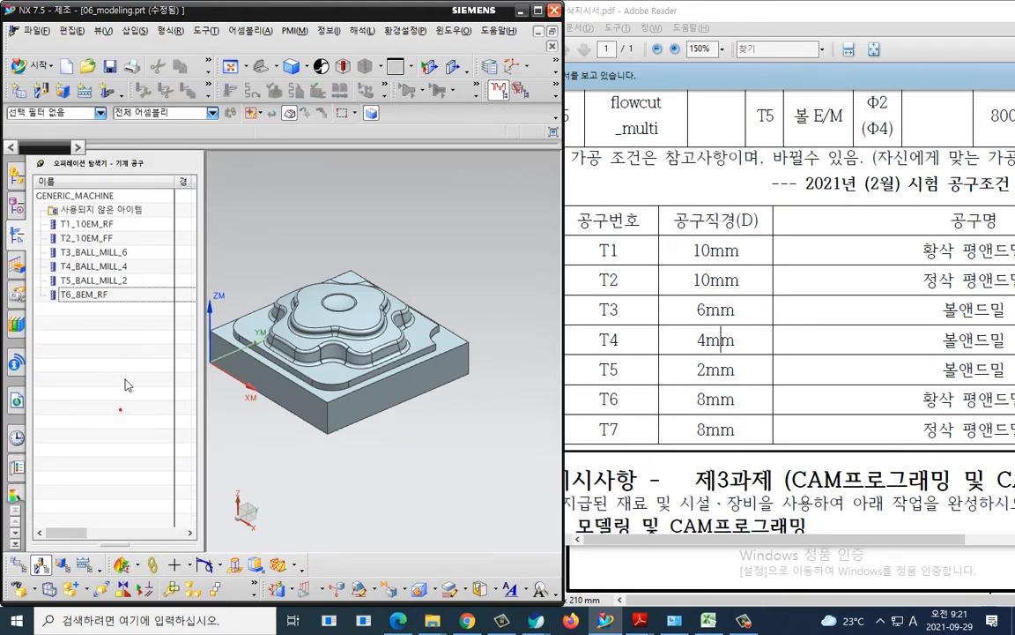
Create a mill_contour tool of subtype MILL under GENERIC_MACHINE, named T7_8mm_ff
left_click(40, 90)
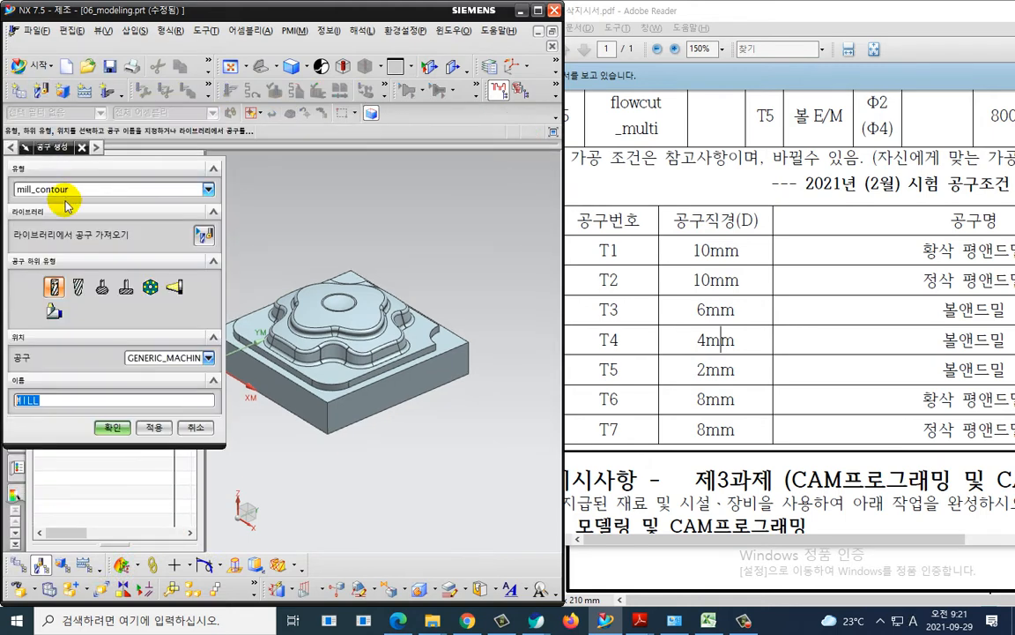
type("T7_8mm_ff")
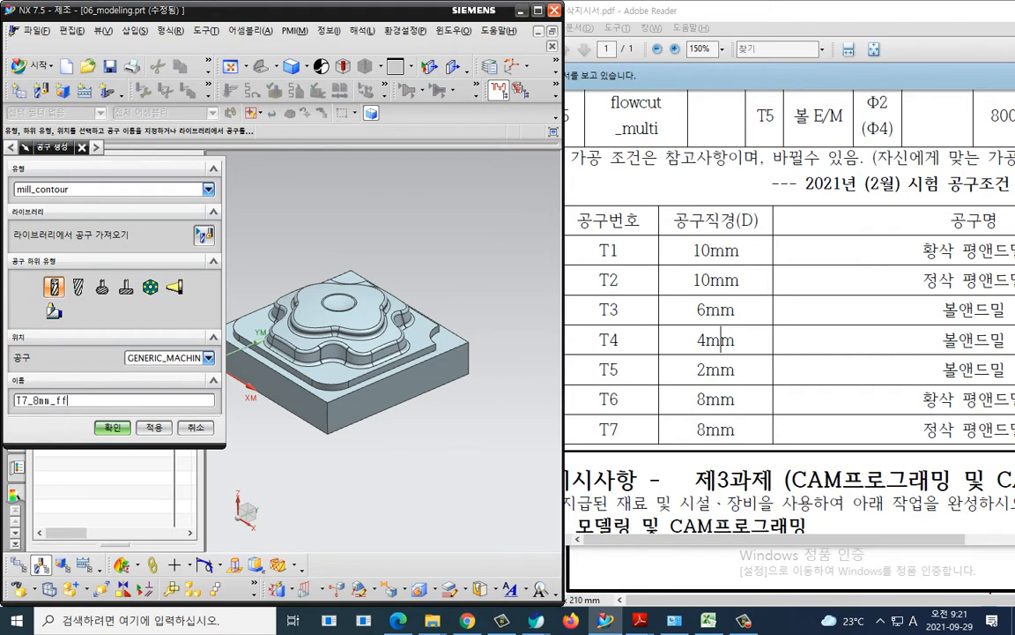
key("Return")
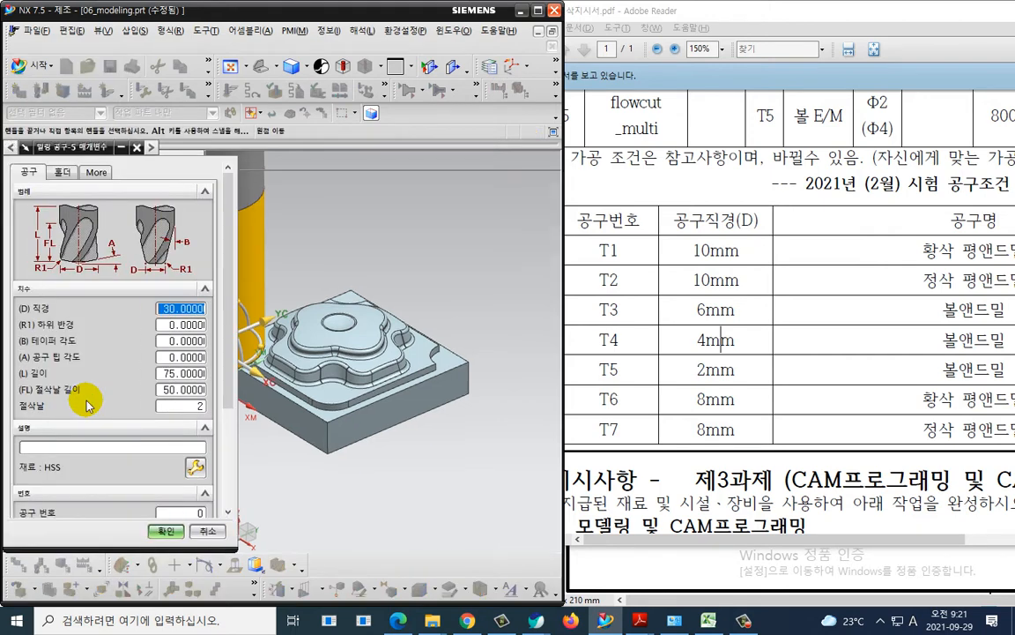
Set the T7 end mill's diameter to 8 mm and its tool number, adjust register and cutter compensation register to 7
type("8")
scroll(166, 410, "down", 3)
double_click(185, 406)
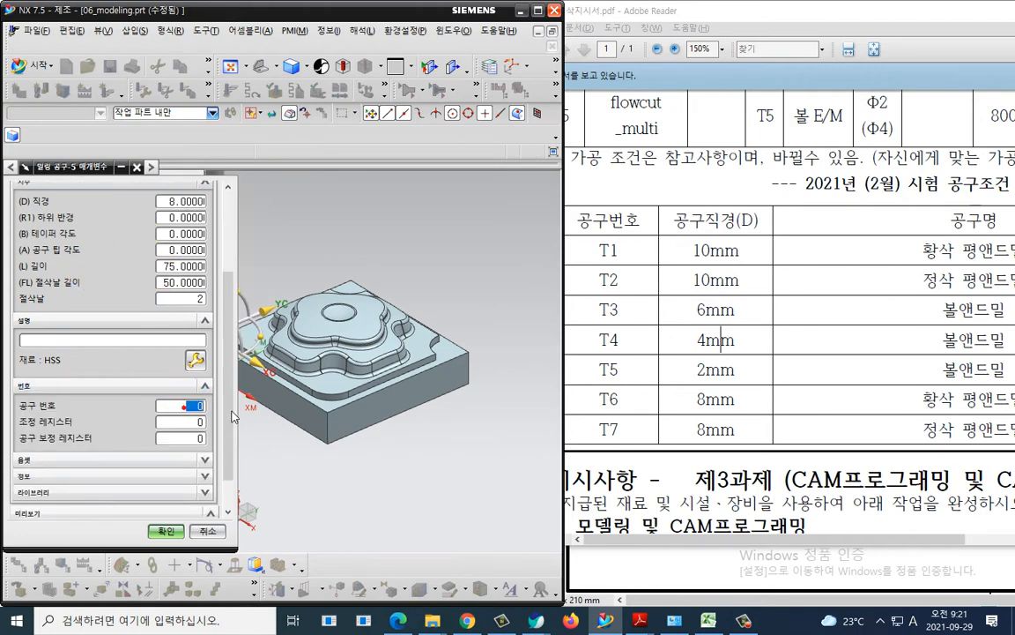
key("Tab")
type("7")
key("Tab")
type("7")
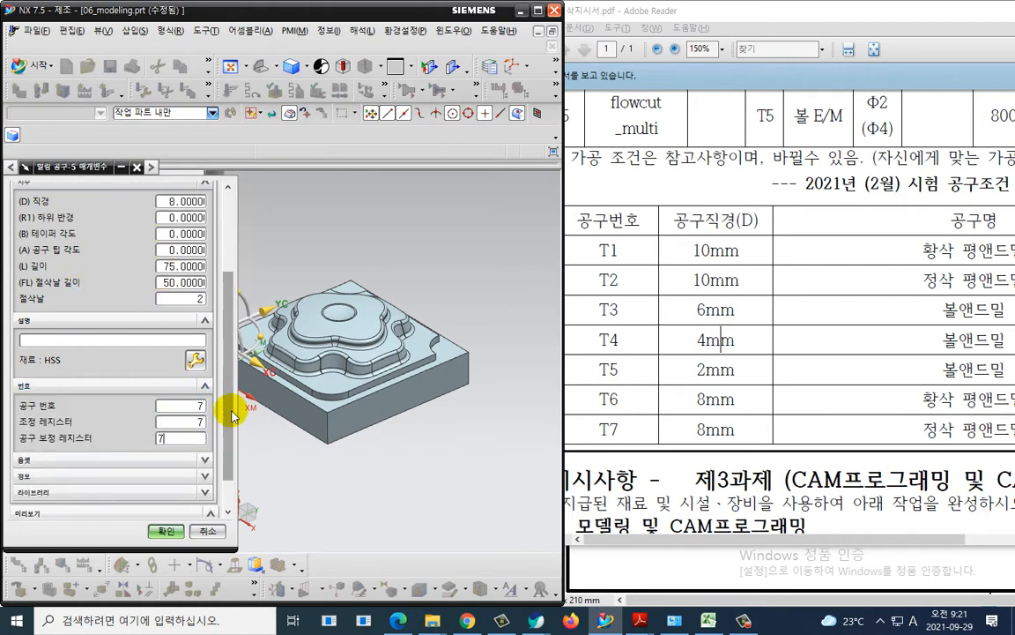
left_click(171, 534)
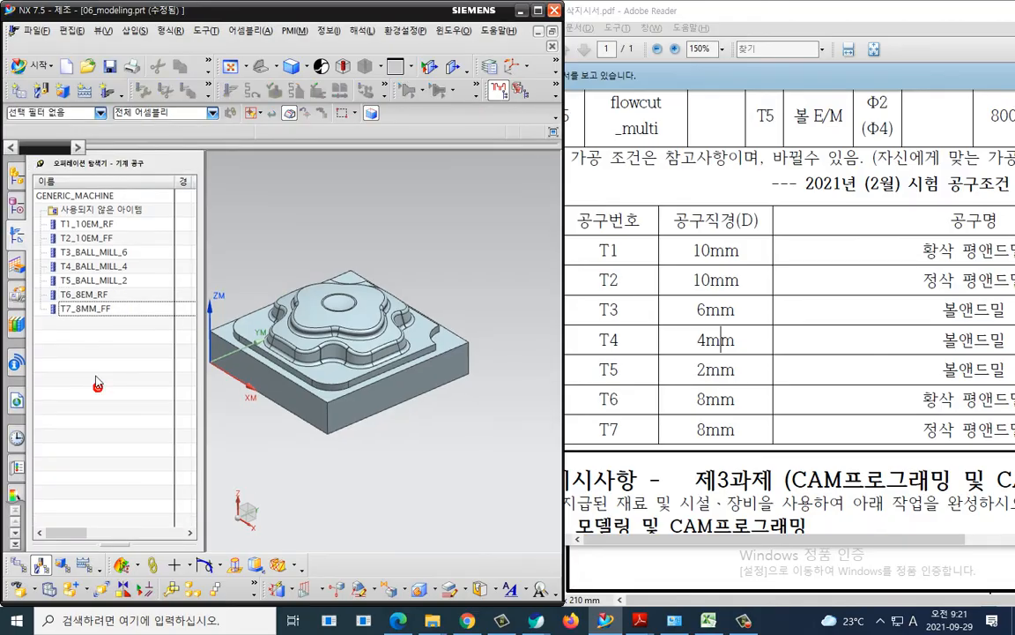
mouse_move(132, 244)
left_mouse_down()
mouse_move(110, 255)
mouse_move(48, 214)
mouse_move(127, 245)
left_mouse_up()
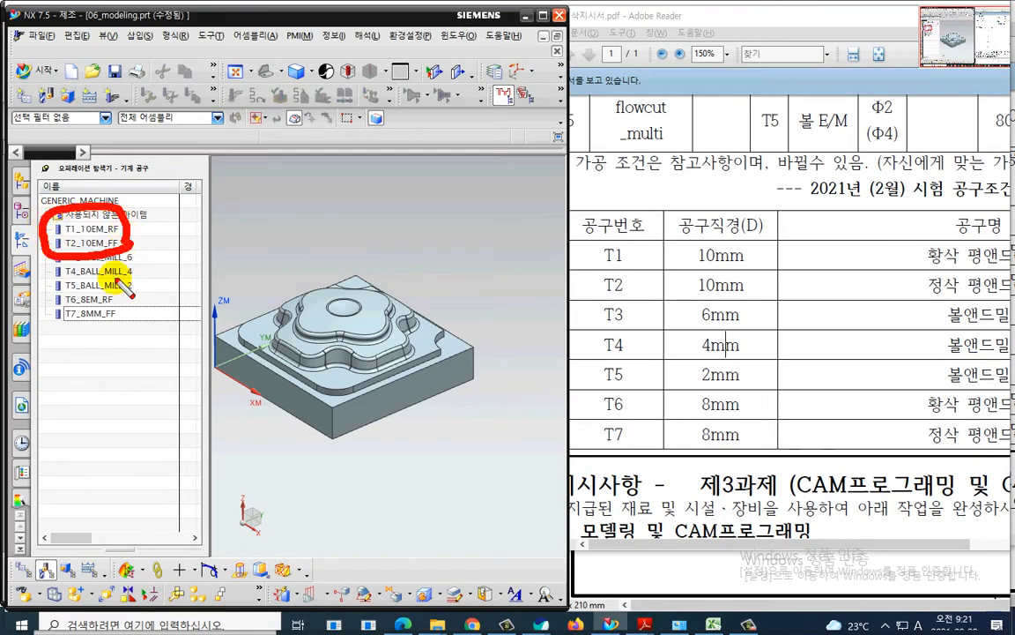
mouse_move(110, 333)
left_mouse_down()
mouse_move(60, 291)
mouse_move(117, 319)
left_mouse_up()
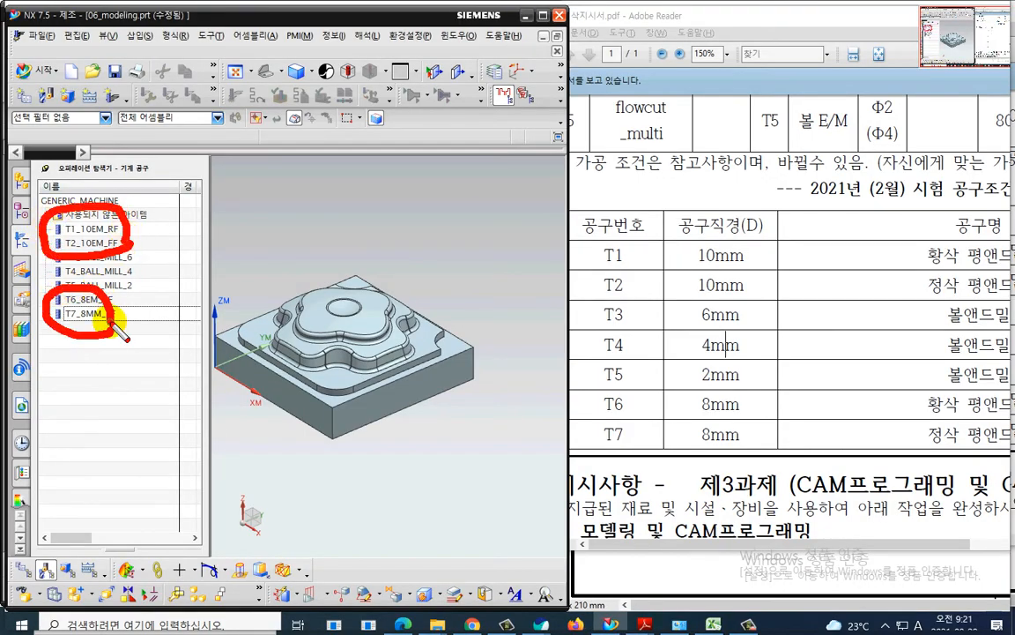
mouse_move(401, 407)
left_mouse_down()
mouse_move(388, 409)
mouse_move(215, 315)
mouse_move(430, 283)
mouse_move(428, 406)
left_mouse_up()
mouse_move(154, 211)
left_mouse_down()
mouse_move(207, 192)
mouse_move(265, 231)
left_mouse_up()
left_click(282, 217)
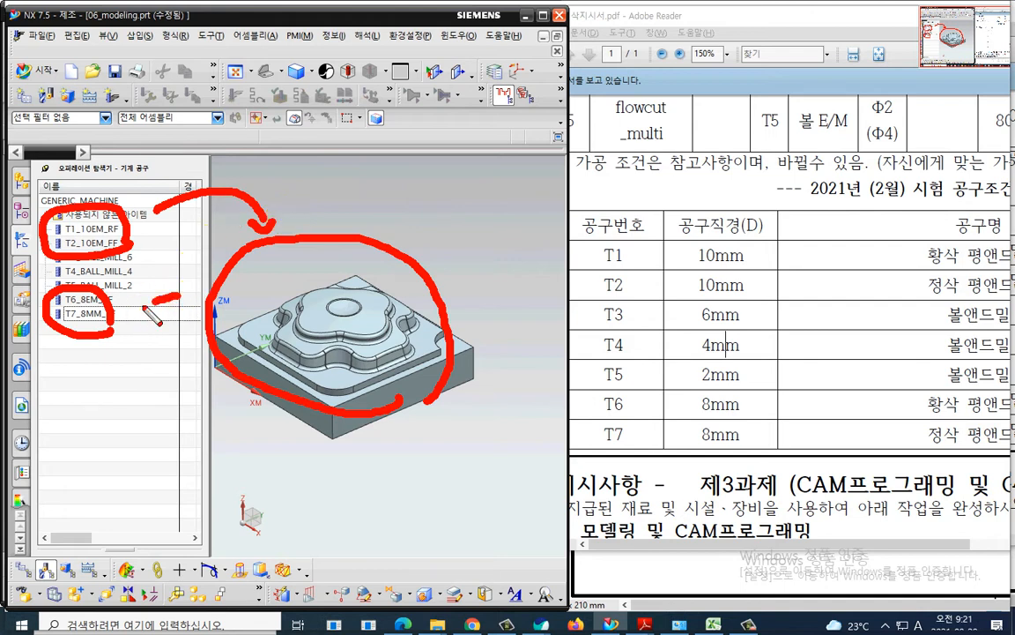
mouse_move(131, 312)
left_mouse_down()
mouse_move(145, 300)
mouse_move(231, 321)
left_mouse_up()
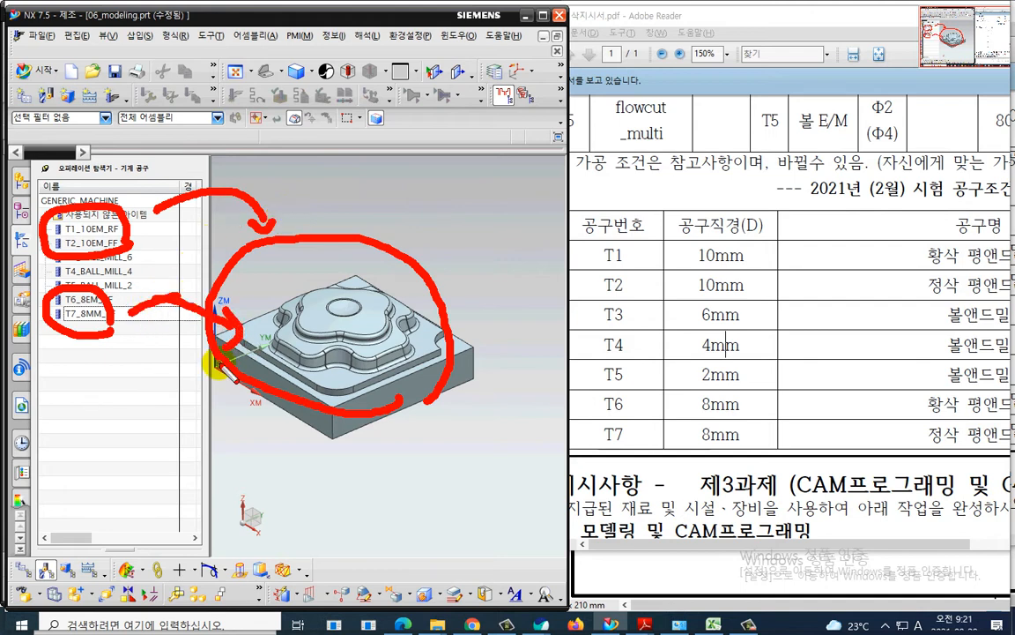
left_click_drag(280, 297, 336, 342)
left_click_drag(330, 284, 380, 335)
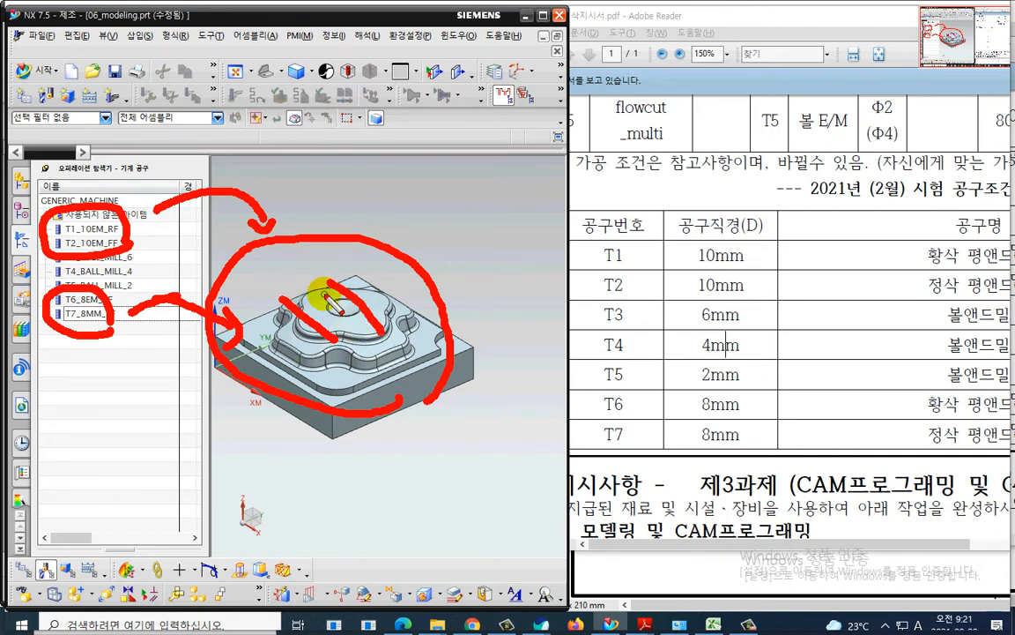
key("Escape")
scroll(457, 408, "down", 1)
middle_click_drag(446, 424, 478, 392, "shift")
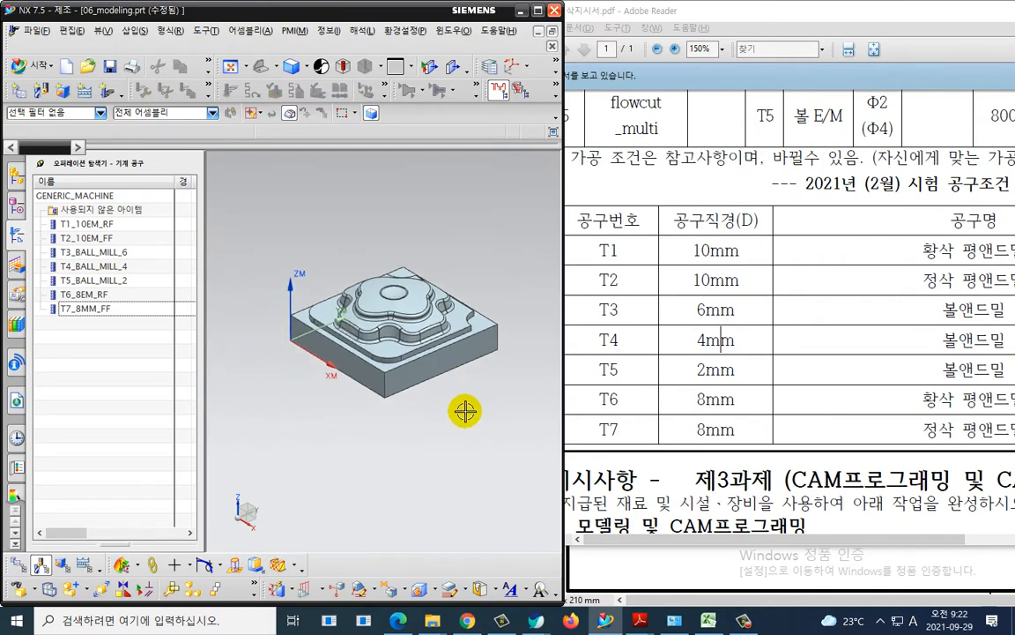
scroll(465, 411, "up", 1)
Examine the machining conditions table in the Adobe Reader document for the operations from cavity_mill to flowcut_multi and their tools
scroll(709, 277, "up", 3)
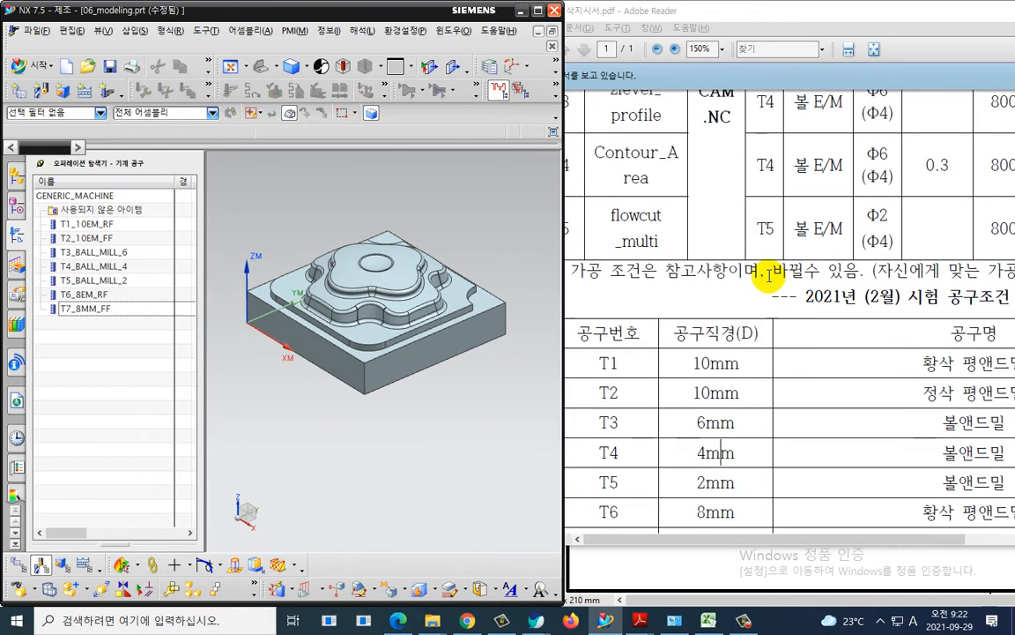
scroll(689, 257, "up", 5)
scroll(758, 225, "down", 2, "ctrl")
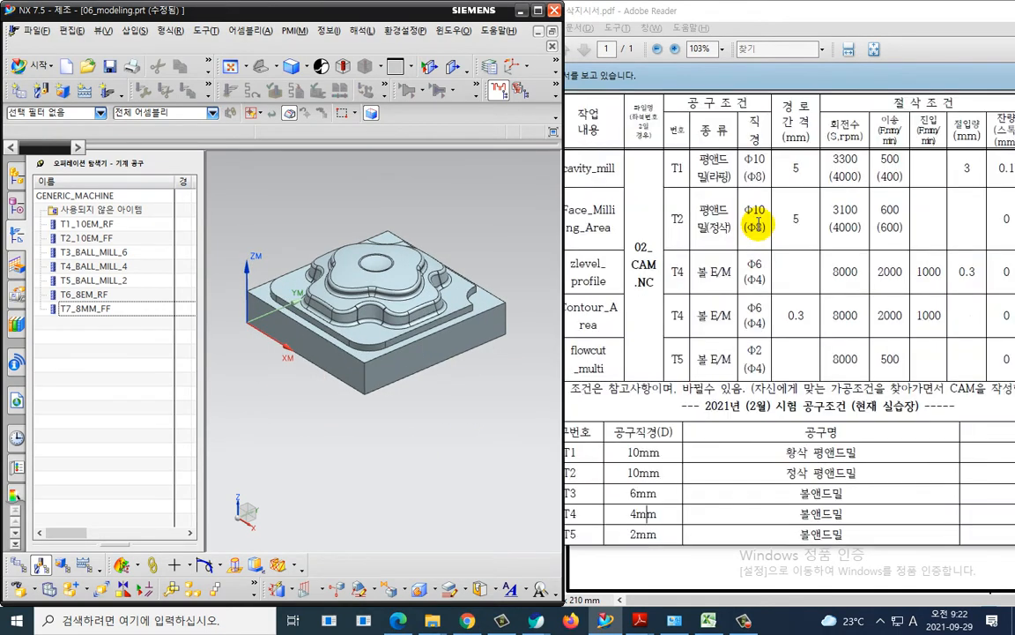
mouse_move(616, 13)
left_mouse_down()
mouse_move(710, 11)
mouse_move(703, 16)
left_mouse_up()
left_click(458, 210)
key("ctrl+2")
mouse_move(669, 192)
left_mouse_down()
mouse_move(679, 148)
mouse_move(709, 319)
mouse_move(637, 262)
mouse_move(643, 196)
left_mouse_up()
mouse_move(680, 353)
left_mouse_down()
mouse_move(652, 370)
mouse_move(684, 356)
mouse_move(699, 377)
left_mouse_up()
mouse_move(589, 190)
left_mouse_down()
mouse_move(640, 196)
mouse_move(583, 211)
left_mouse_up()
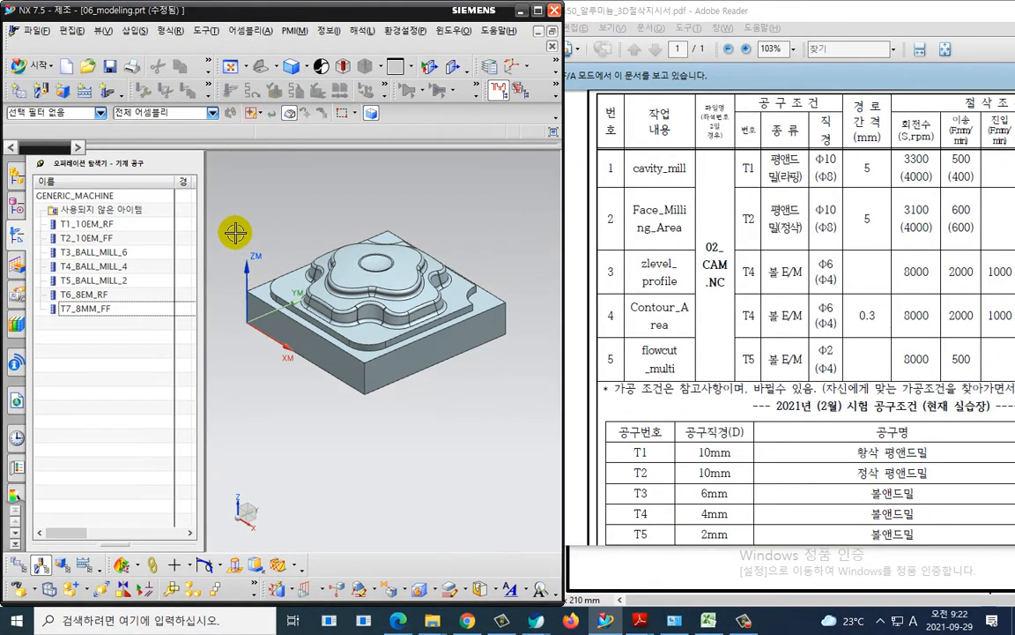
Switch the operation navigator to the geometry view and start creating a mill_contour operation
right_click(154, 359)
left_click(185, 386)
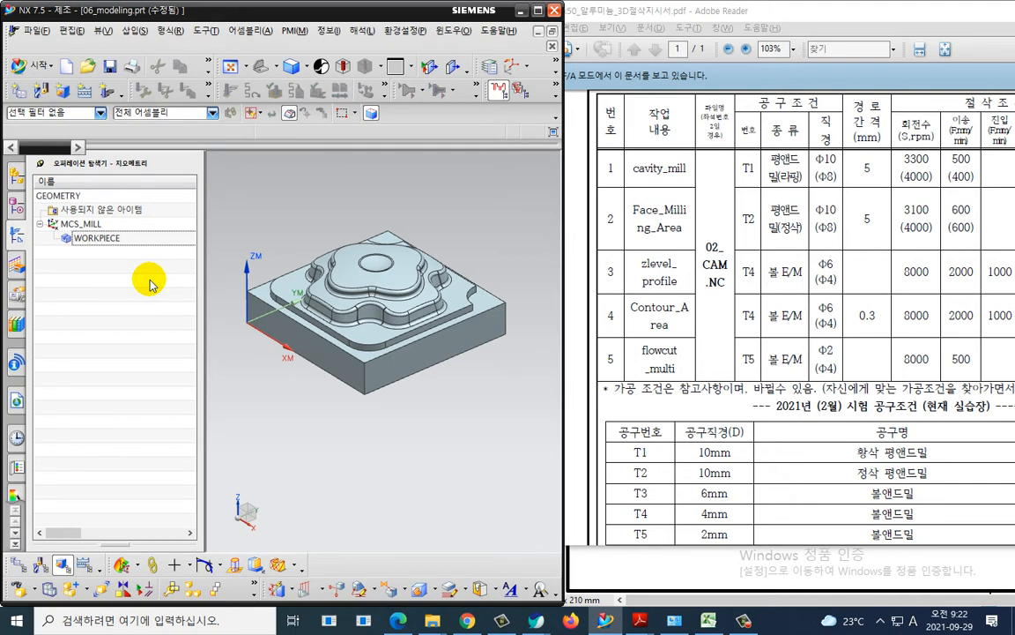
left_click(99, 90)
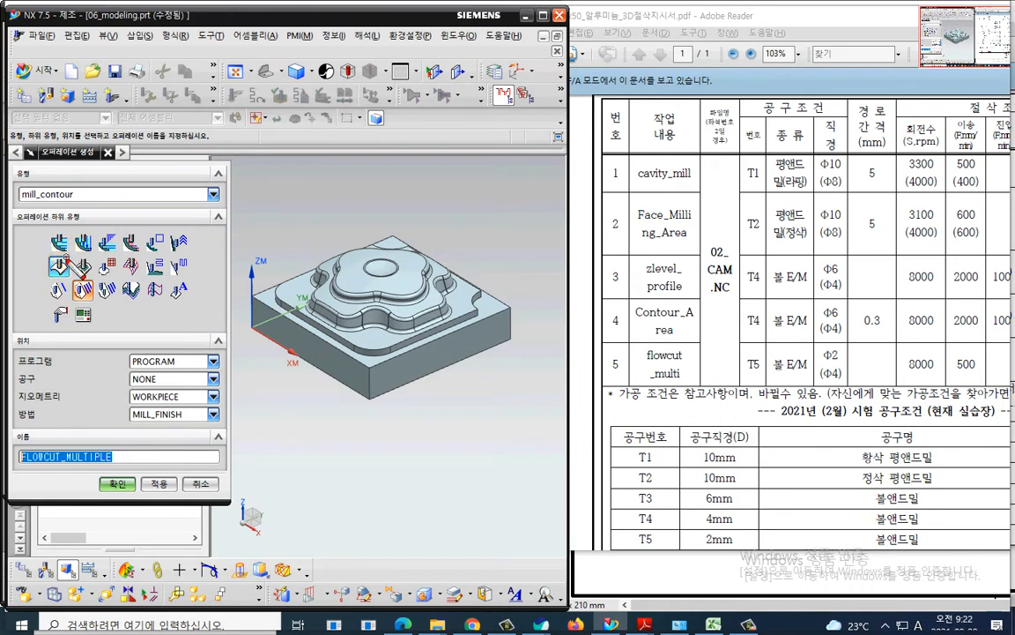
mouse_move(65, 253)
left_mouse_down()
mouse_move(32, 247)
mouse_move(68, 226)
mouse_move(79, 264)
mouse_move(122, 222)
mouse_move(152, 246)
mouse_move(133, 256)
mouse_move(157, 258)
mouse_move(146, 227)
mouse_move(164, 259)
left_mouse_up()
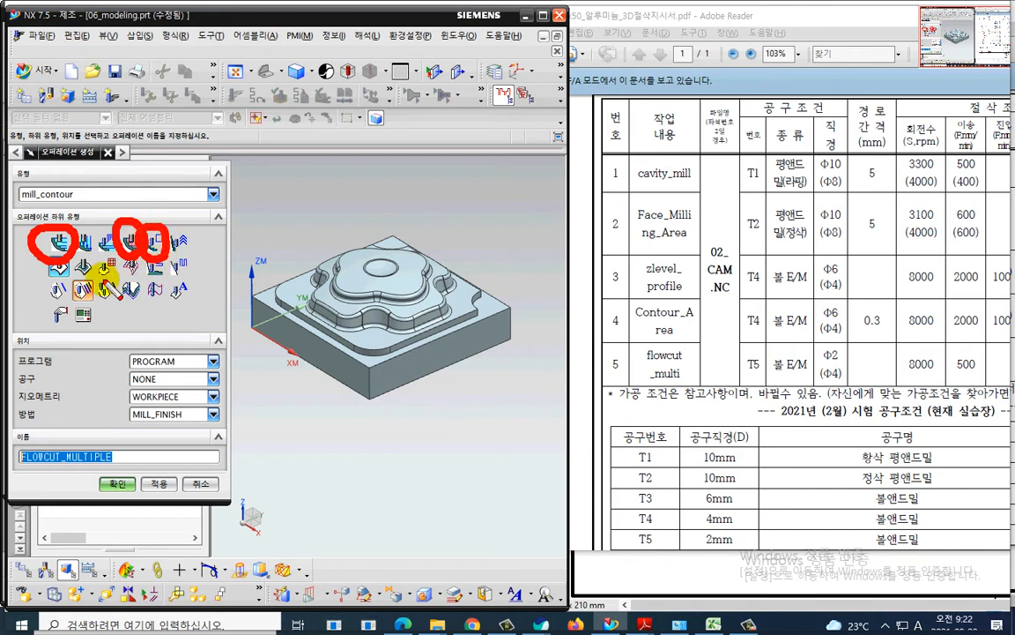
left_click_drag(92, 281, 79, 255)
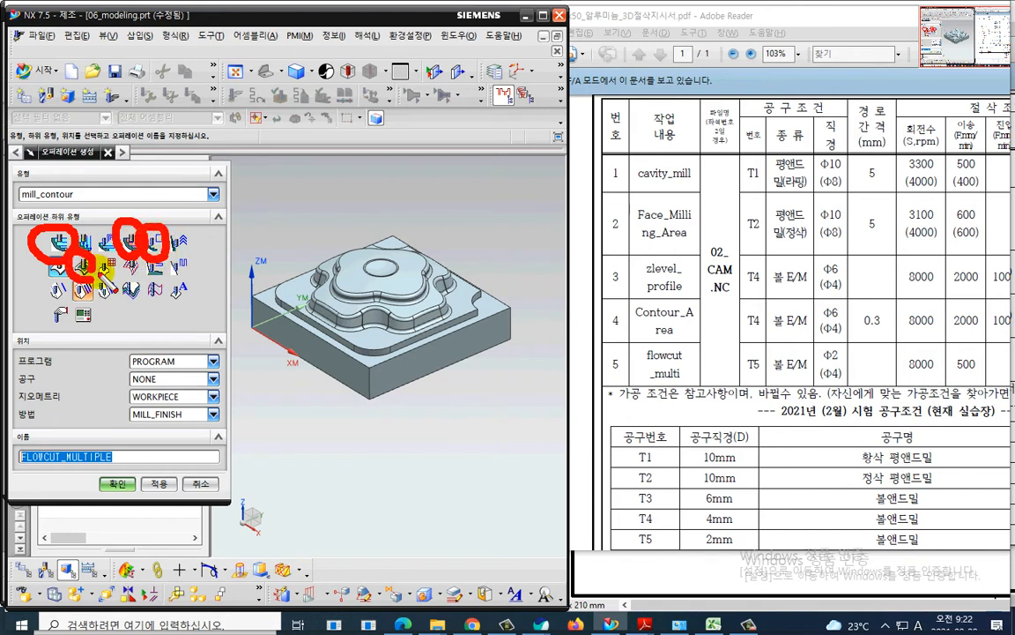
mouse_move(63, 308)
left_mouse_down()
mouse_move(52, 305)
mouse_move(89, 282)
mouse_move(81, 299)
left_mouse_up()
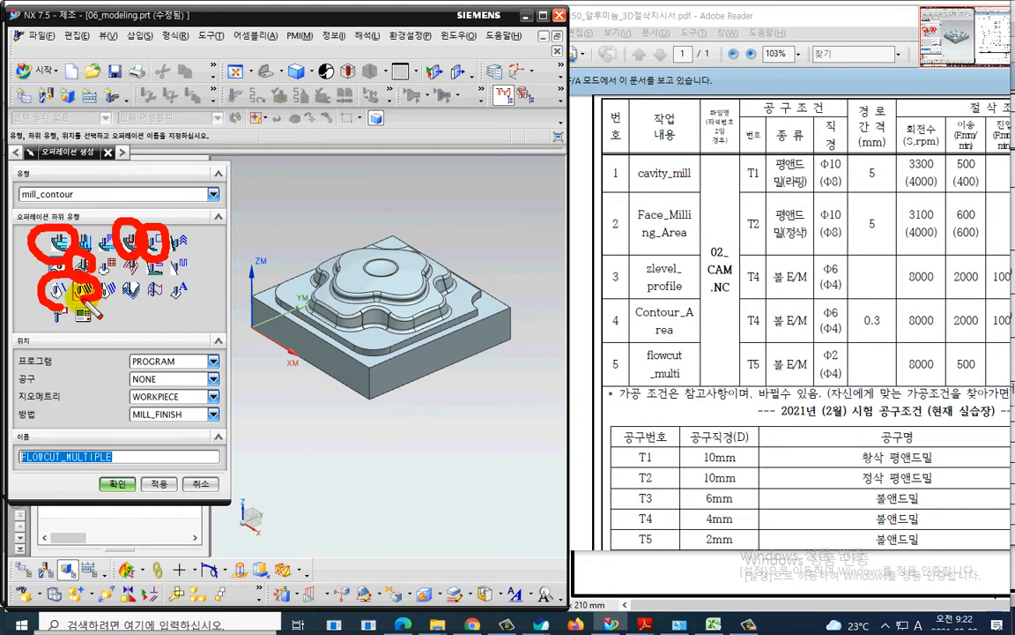
mouse_move(60, 185)
left_mouse_down()
mouse_move(75, 110)
mouse_move(84, 128)
mouse_move(89, 113)
mouse_move(99, 150)
left_mouse_up()
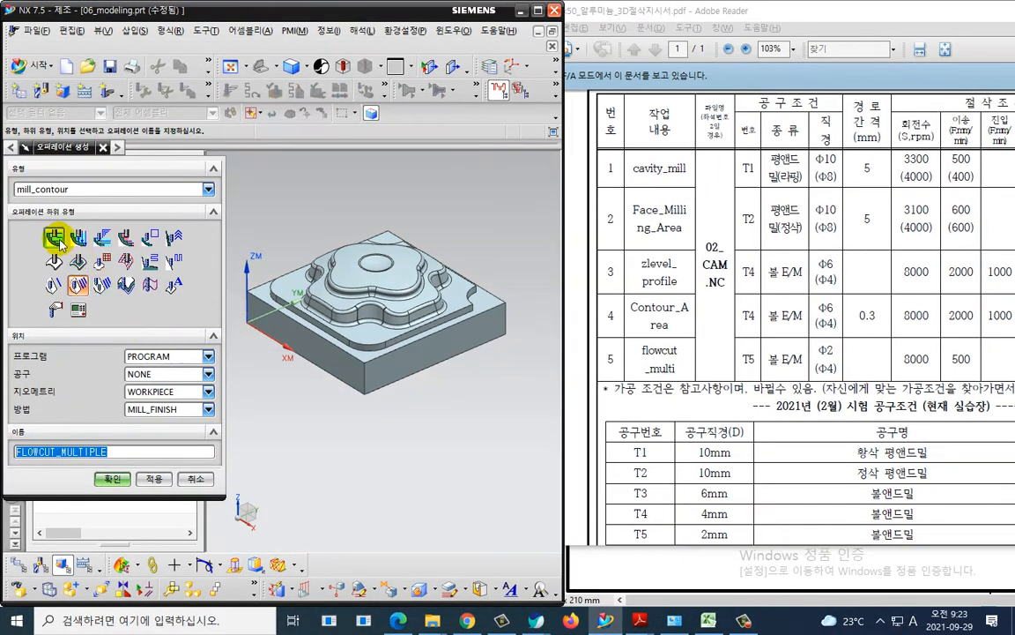
Choose the CAVITY_MILL subtype for the new operation and assign the T1_10EM_RF tool
left_click(60, 243)
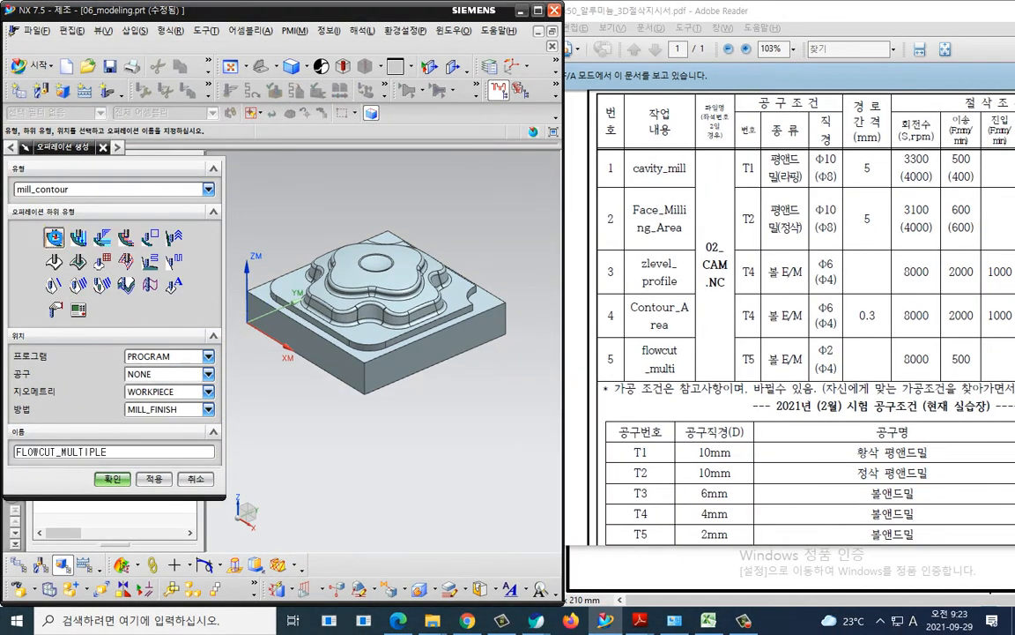
left_click(208, 374)
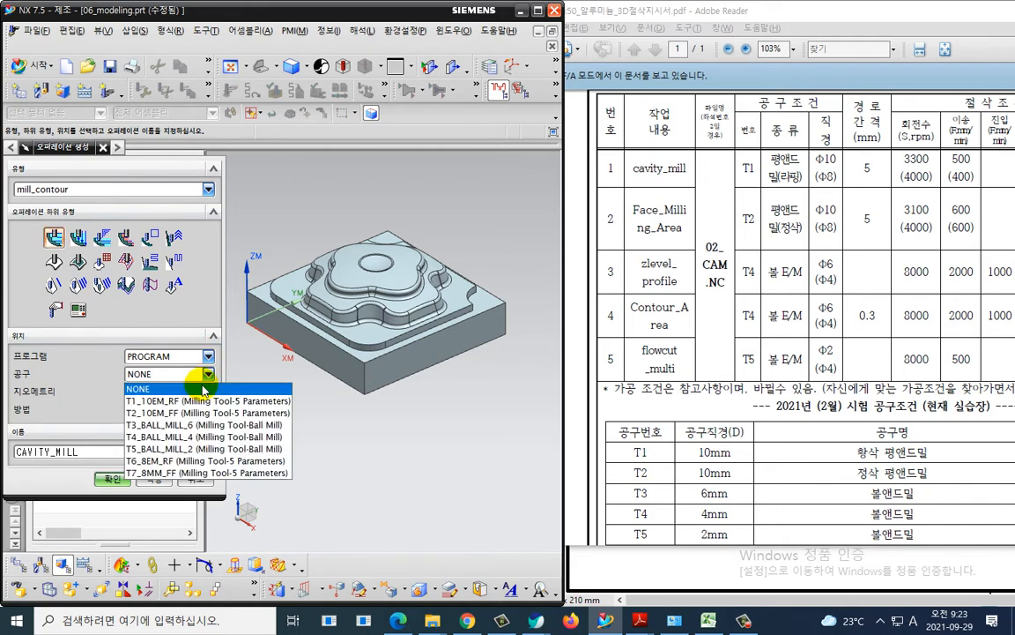
left_click(201, 403)
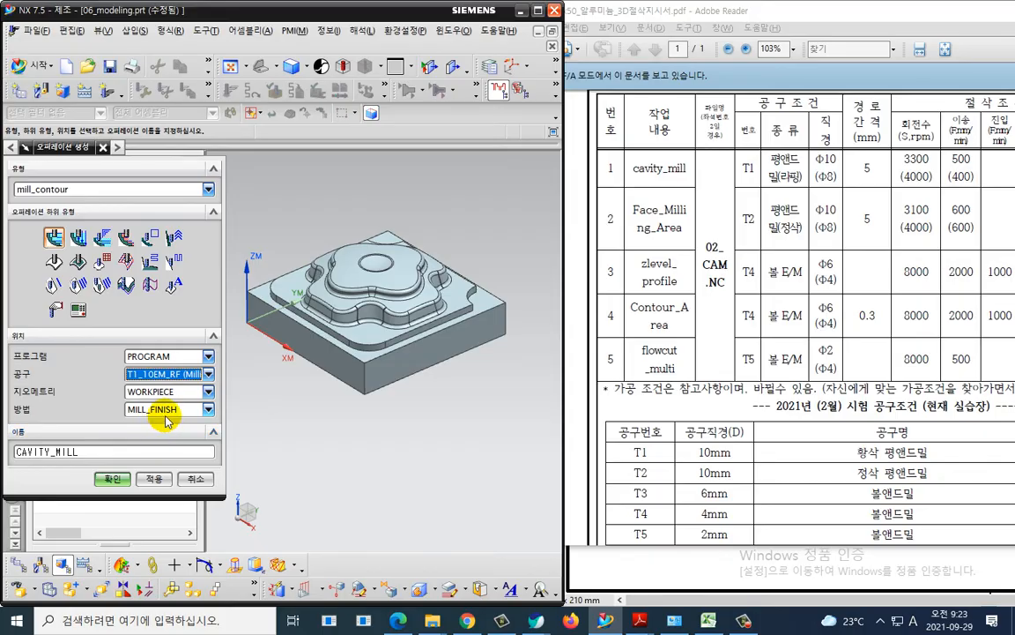
left_click(159, 409)
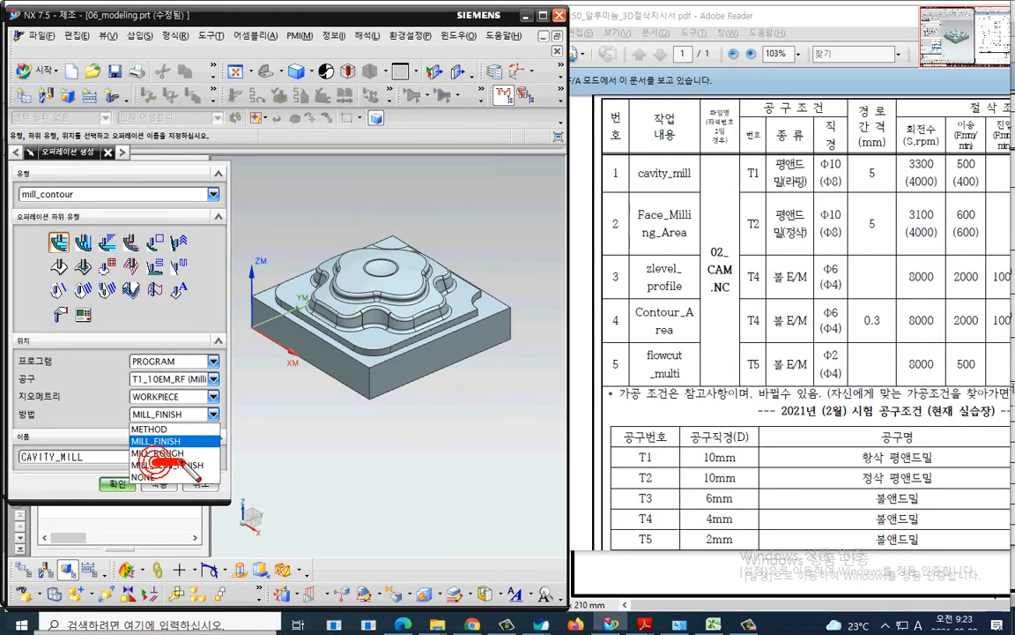
mouse_move(161, 477)
left_mouse_down()
mouse_move(282, 436)
mouse_move(275, 448)
left_mouse_up()
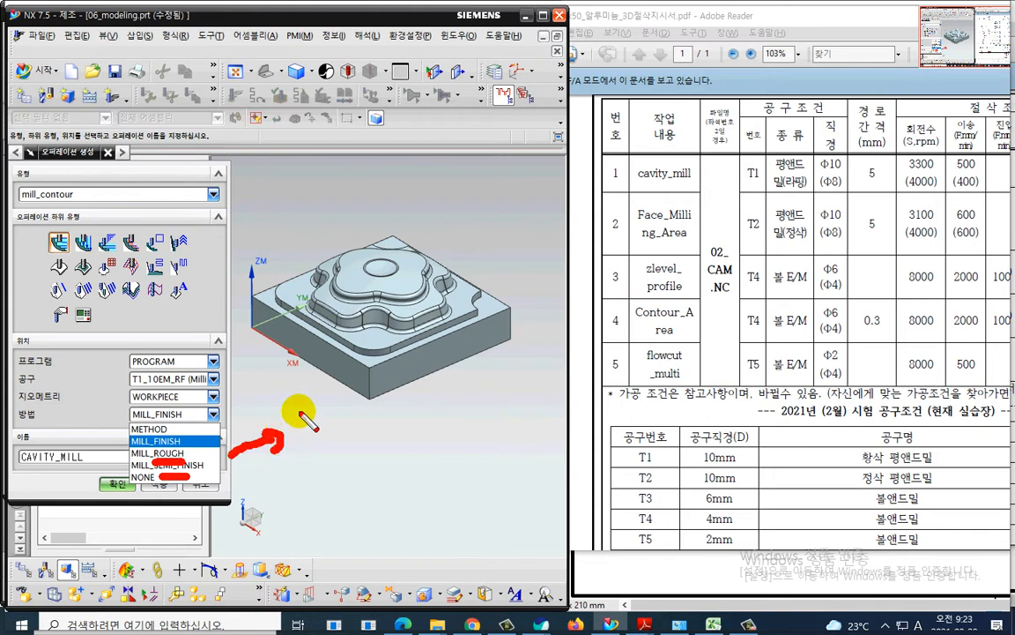
mouse_move(301, 409)
left_mouse_down()
mouse_move(301, 450)
mouse_move(360, 445)
left_mouse_up()
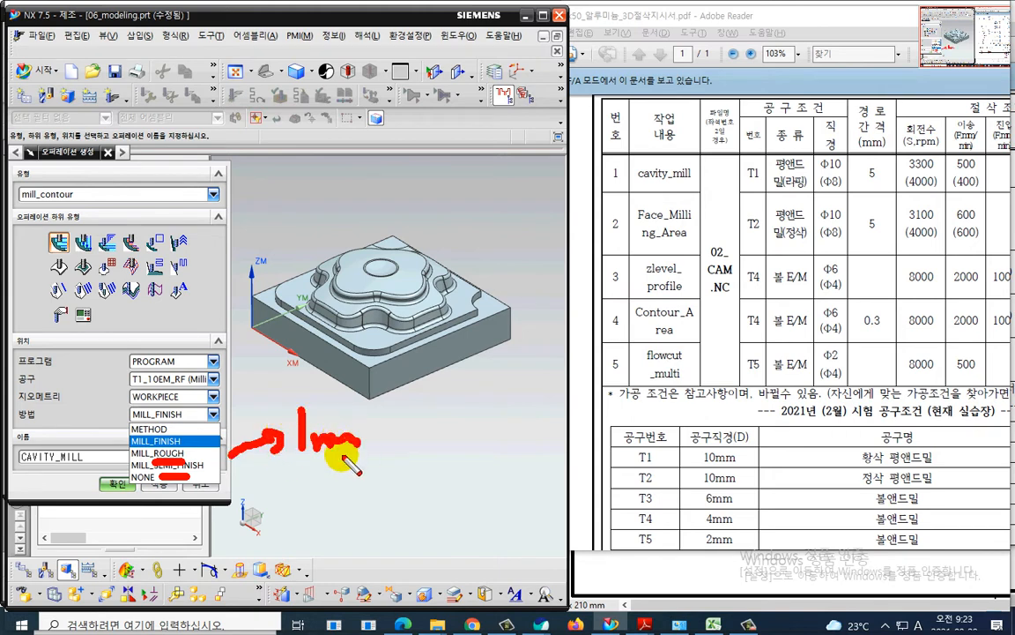
mouse_move(232, 477)
left_mouse_down()
mouse_move(273, 469)
mouse_move(317, 500)
mouse_move(388, 507)
mouse_move(409, 476)
left_mouse_up()
left_click_drag(394, 403, 372, 429)
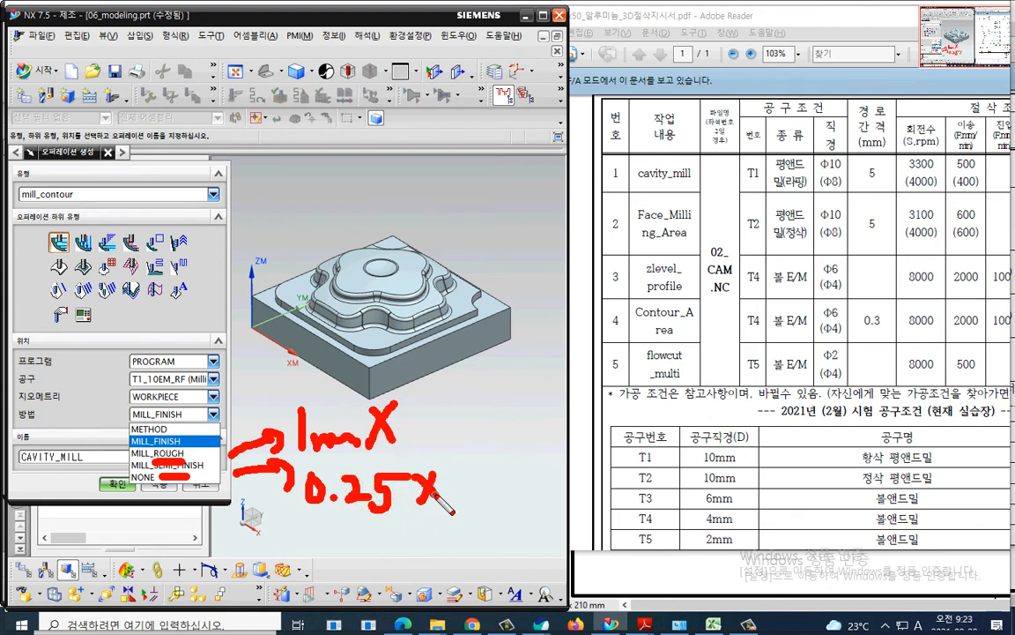
left_click_drag(483, 426, 538, 462)
mouse_move(467, 483)
left_mouse_down()
mouse_move(564, 478)
mouse_move(449, 395)
mouse_move(457, 472)
mouse_move(482, 489)
left_mouse_up()
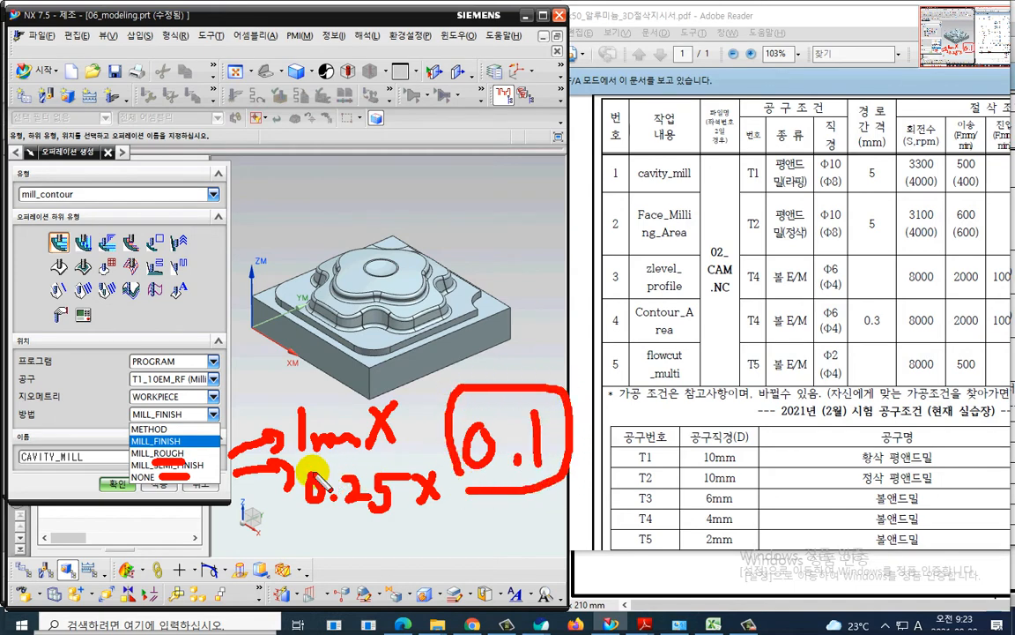
Select MILL_FINISH as the method and create the CAVITY_MILL operation on WORKPIECE
key("Escape")
left_click(176, 414)
left_click(184, 438)
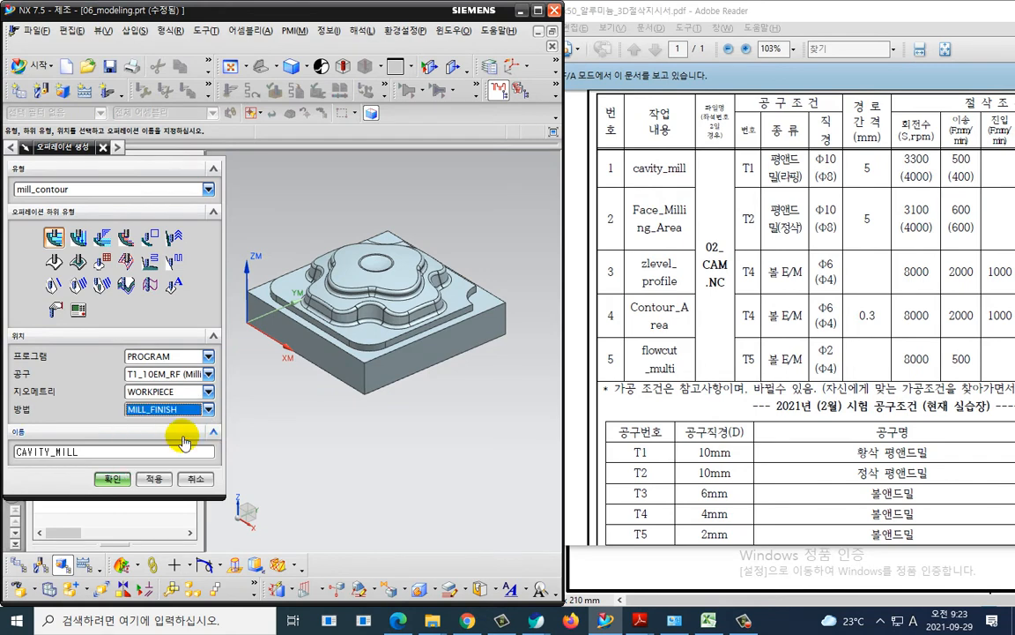
left_click(120, 483)
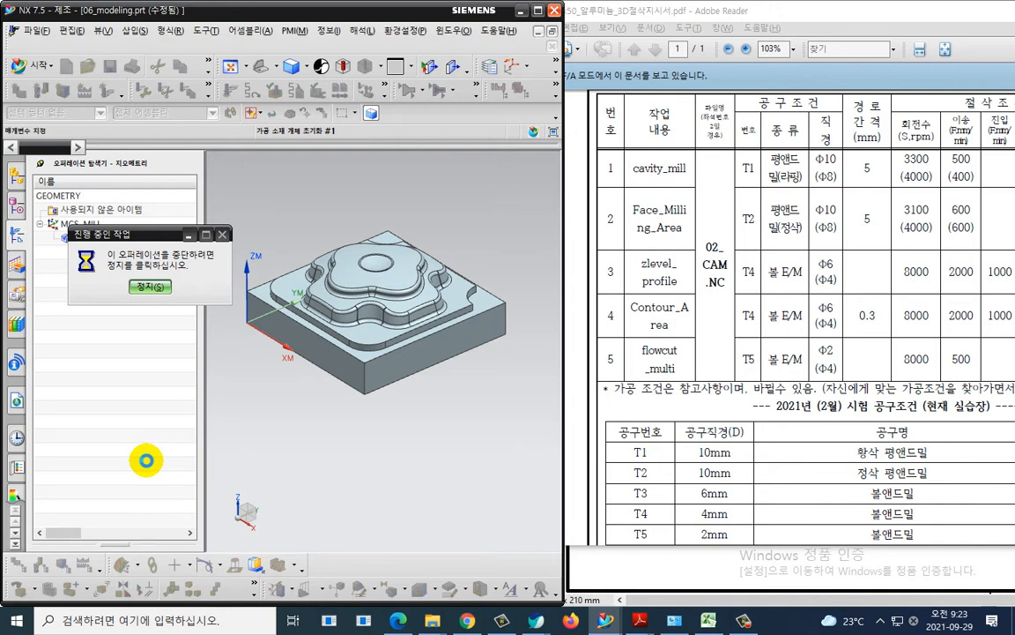
scroll(104, 441, "down", 3)
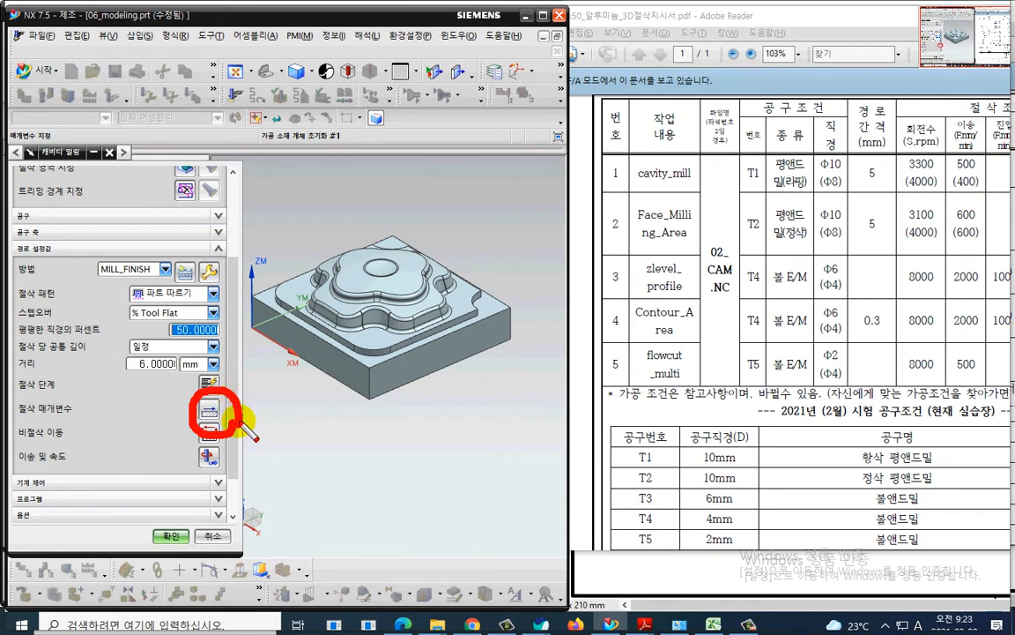
Review the cavity mill's cut area, cutting parameters, cut pattern and stepover settings
mouse_move(251, 410)
left_mouse_down()
mouse_move(292, 404)
mouse_move(335, 423)
left_mouse_up()
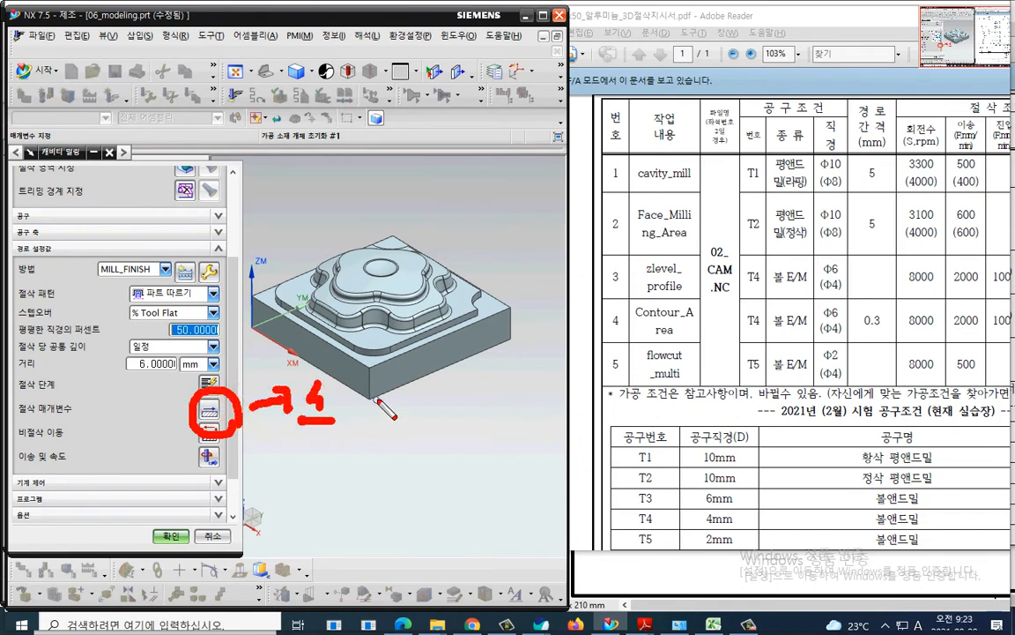
left_click(415, 454)
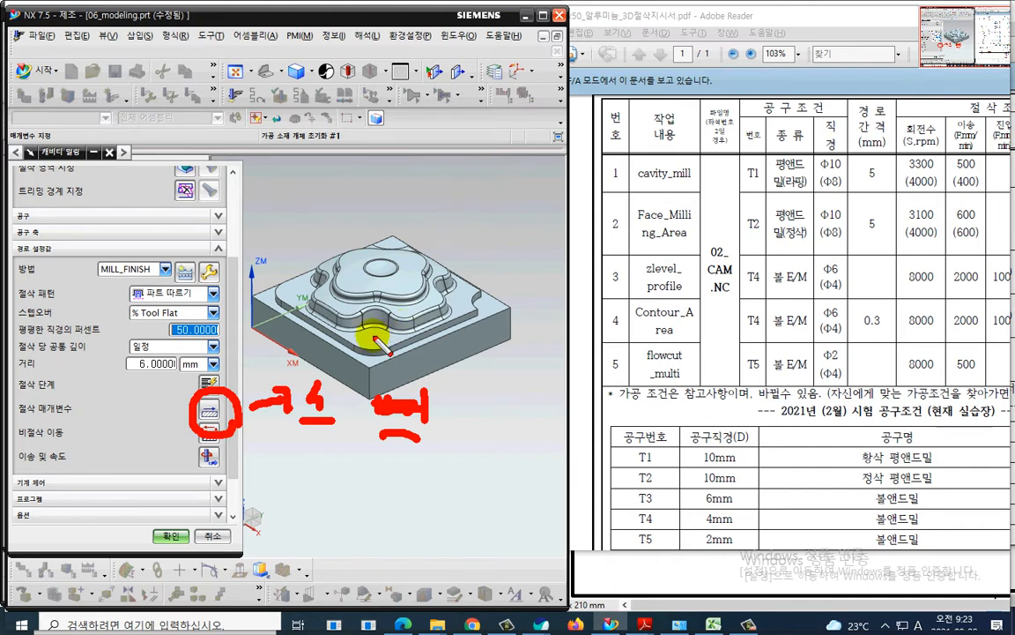
key("Escape")
scroll(267, 296, "down", 3)
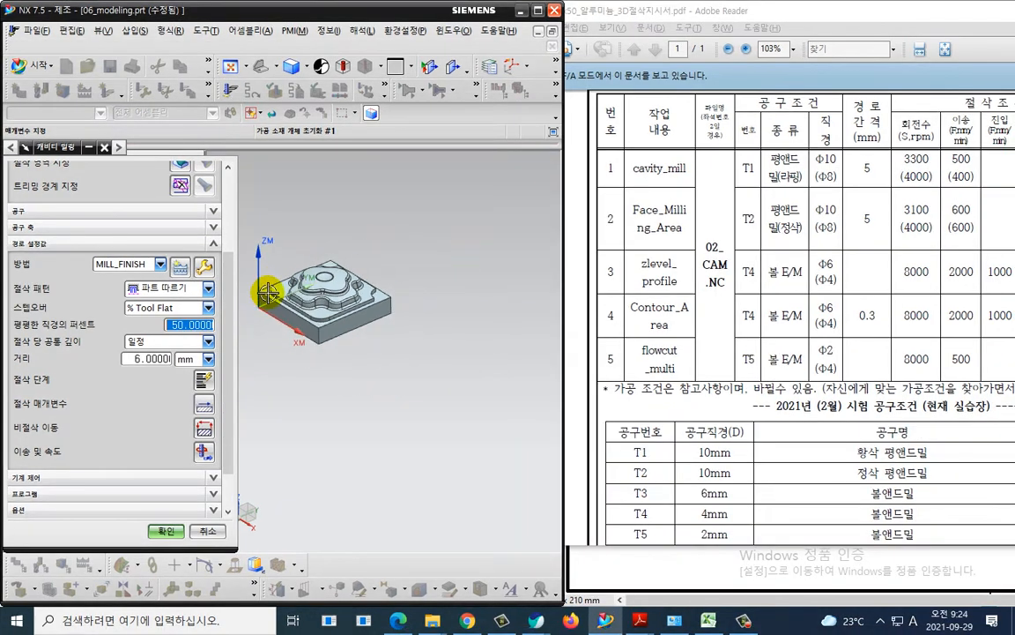
scroll(261, 304, "up", 4)
scroll(115, 213, "up", 3)
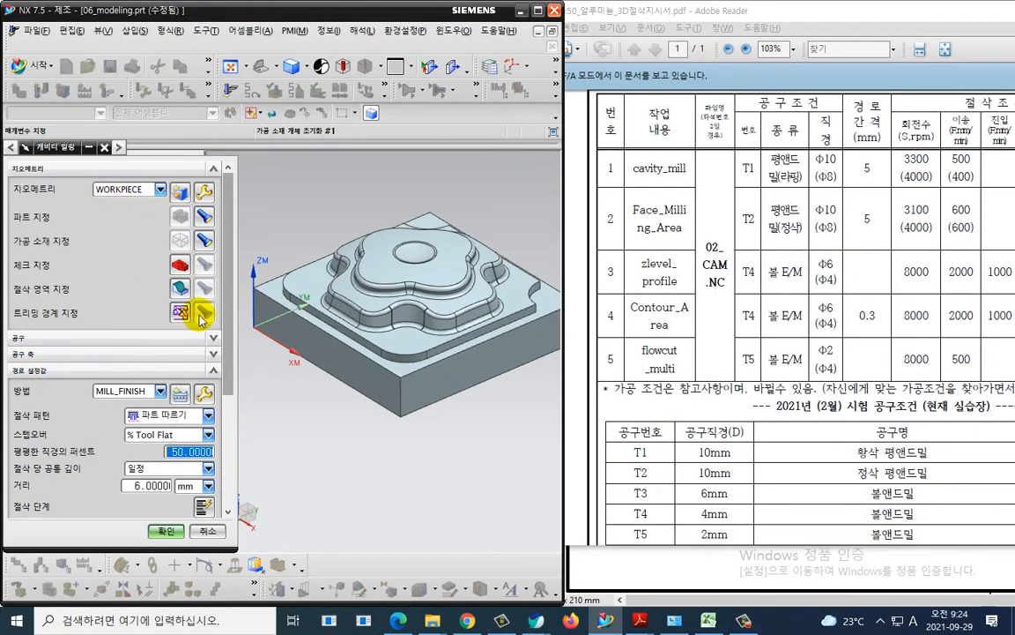
key("ctrl+2")
mouse_move(204, 314)
left_mouse_down()
mouse_move(162, 297)
mouse_move(217, 315)
left_mouse_up()
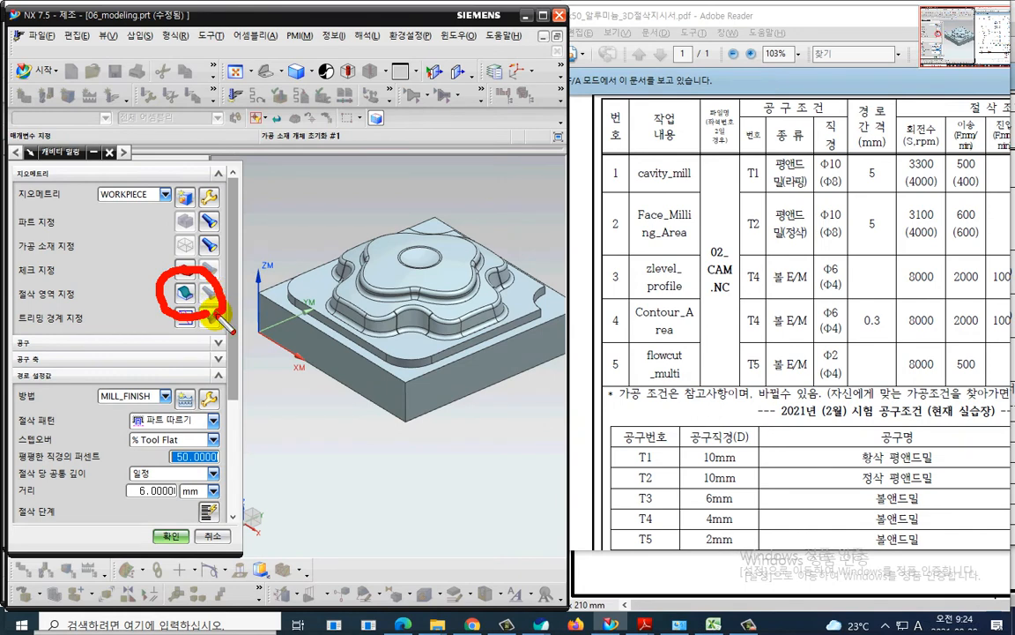
key("Escape")
scroll(199, 414, "down", 3)
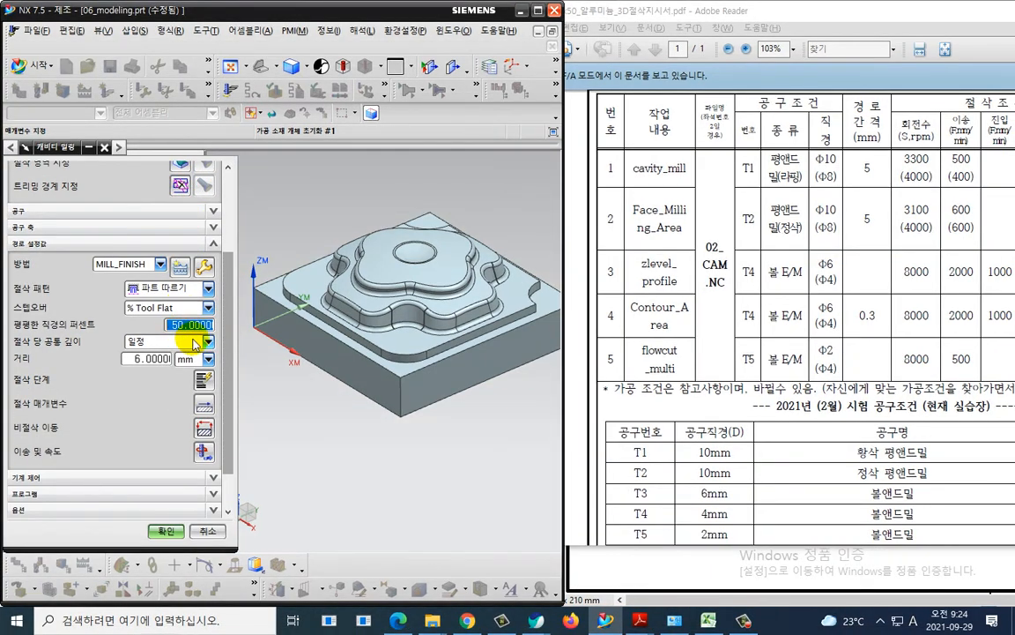
key("ctrl+2")
mouse_move(221, 319)
left_mouse_down()
mouse_move(149, 323)
mouse_move(164, 256)
mouse_move(231, 319)
mouse_move(225, 348)
left_mouse_up()
left_click_drag(22, 328, 57, 328)
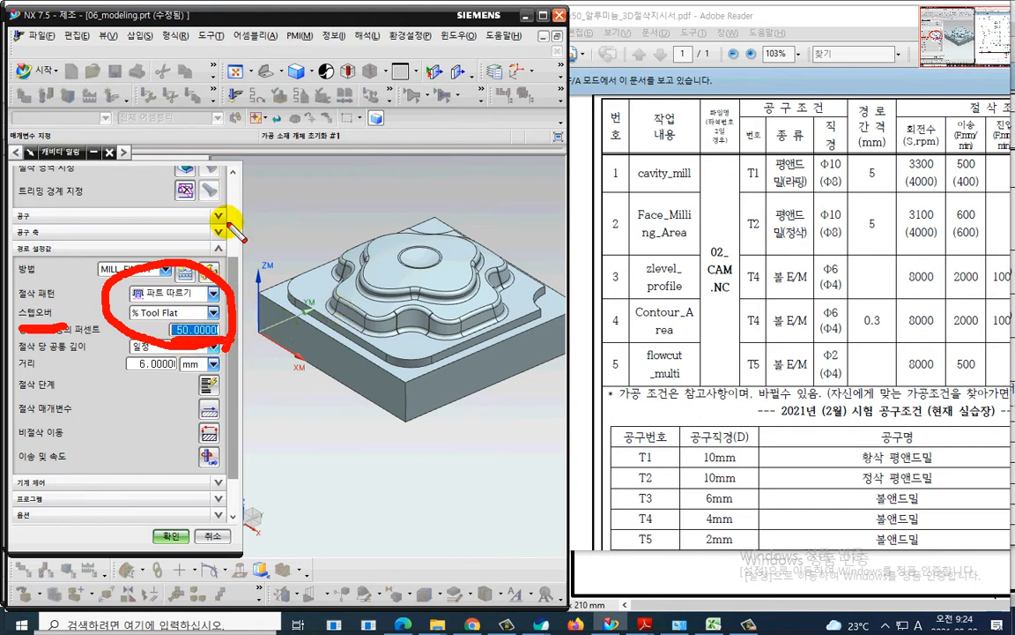
mouse_move(246, 164)
left_mouse_down()
mouse_move(254, 219)
mouse_move(313, 162)
left_mouse_up()
left_click_drag(269, 232, 269, 252)
mouse_move(269, 241)
left_mouse_down()
mouse_move(397, 231)
mouse_move(398, 255)
left_mouse_up()
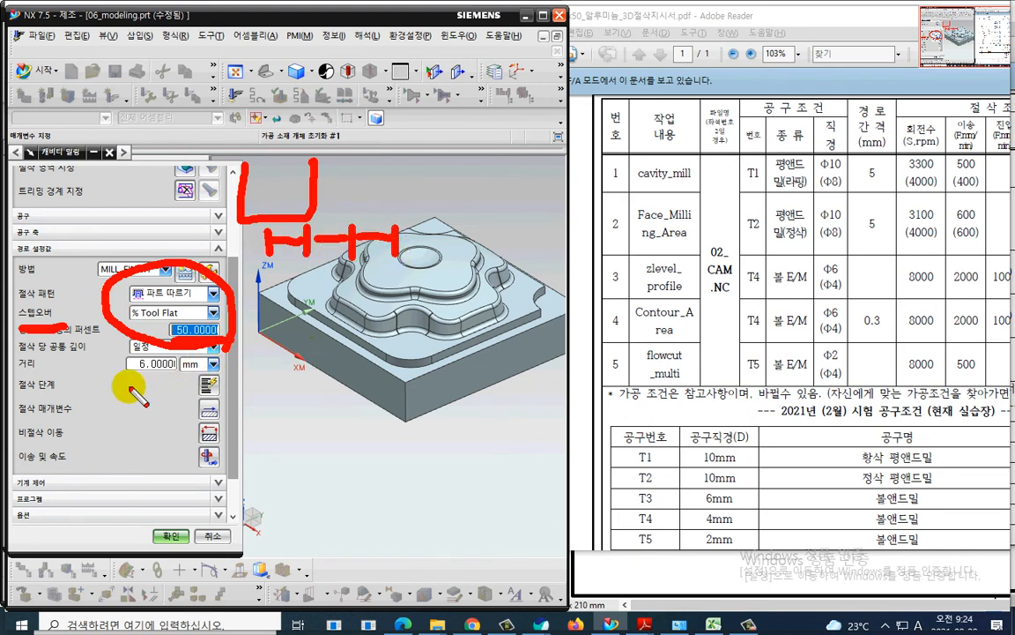
key("Escape")
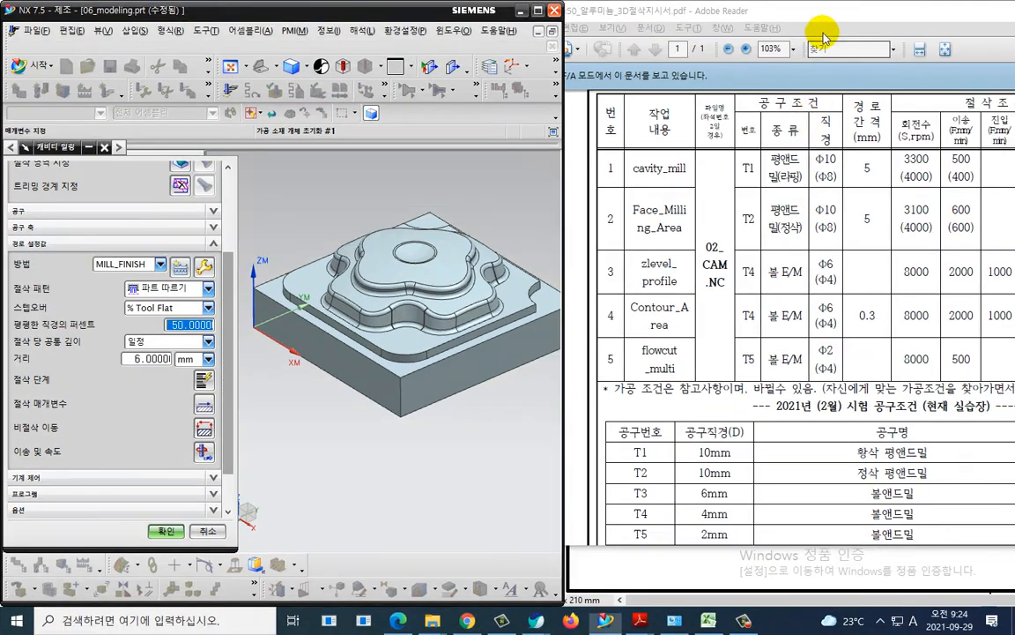
Look up the depth of cut for cavity_mill in the instruction sheet and set the common depth per cut distance to 3 mm
scroll(821, 156, "down", 2, "ctrl")
key("ctrl+2")
mouse_move(1004, 187)
left_mouse_down()
mouse_move(995, 157)
mouse_move(1003, 190)
left_mouse_up()
left_click_drag(137, 348, 152, 378)
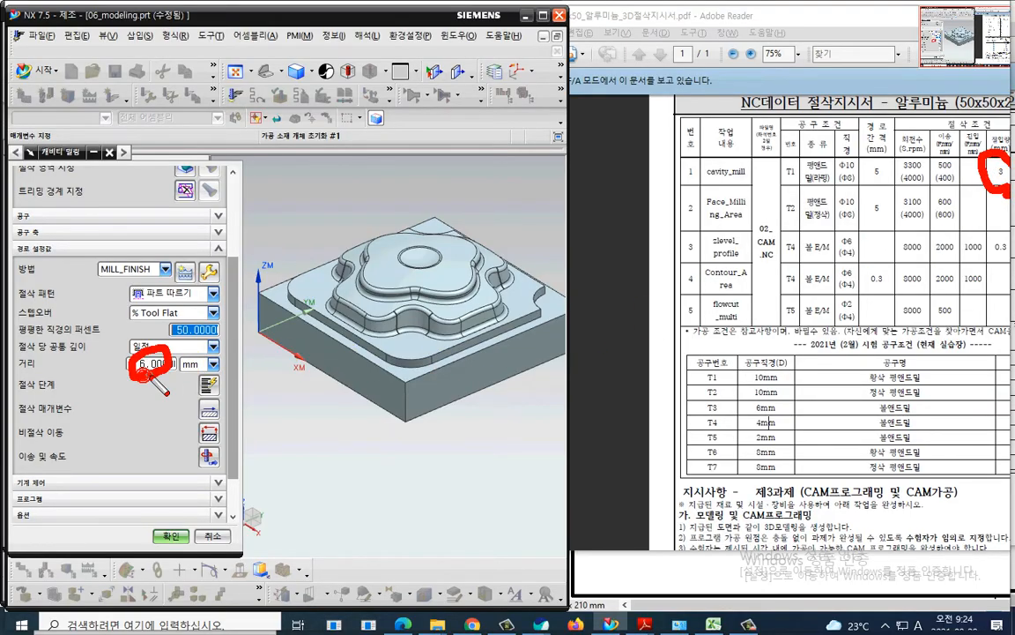
key("Escape")
double_click(145, 358)
type("3")
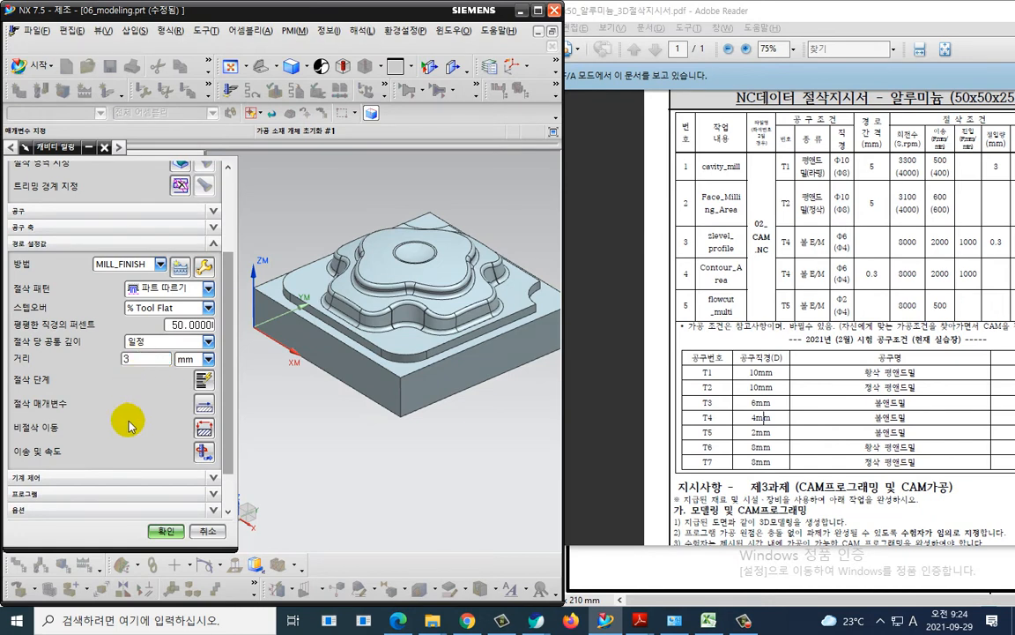
Enable the spindle speed in the cavity mill's feeds and speeds and set it to 3300 rpm
left_click(198, 454)
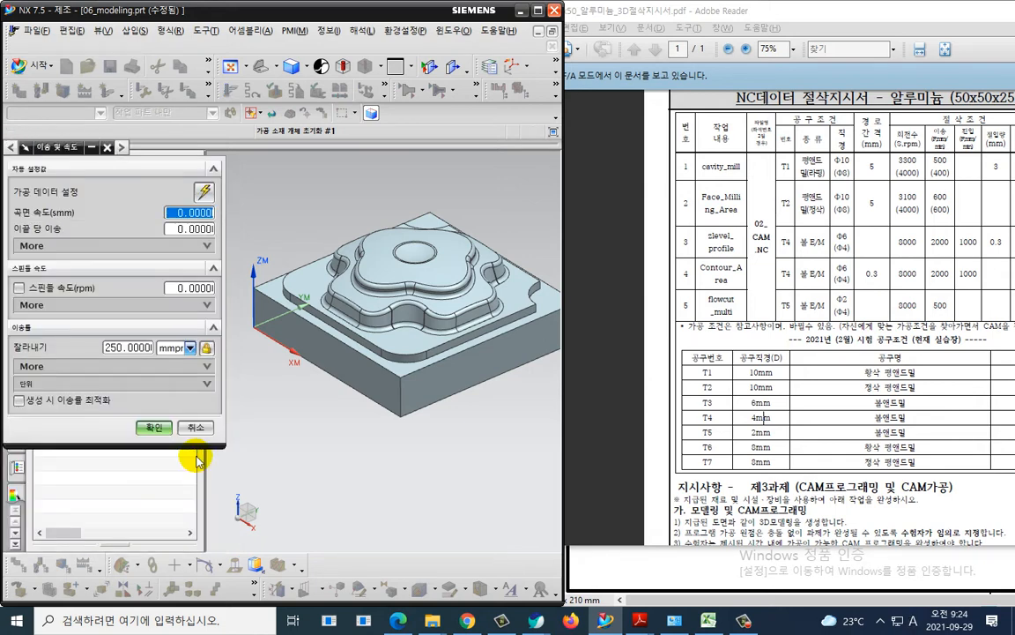
left_click(19, 288)
left_click(19, 288)
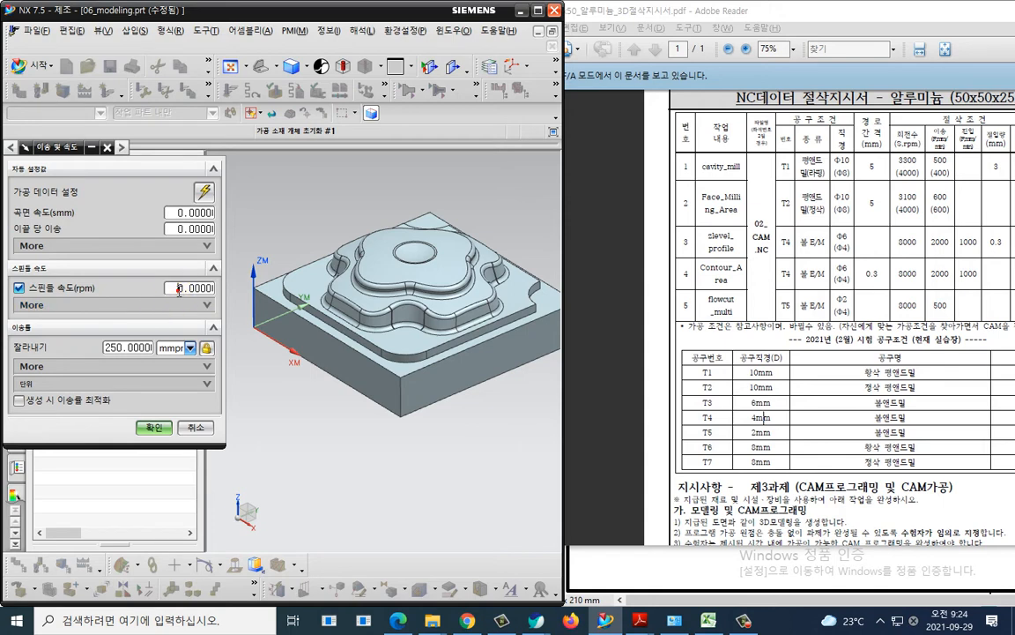
left_click(177, 288)
type("33")
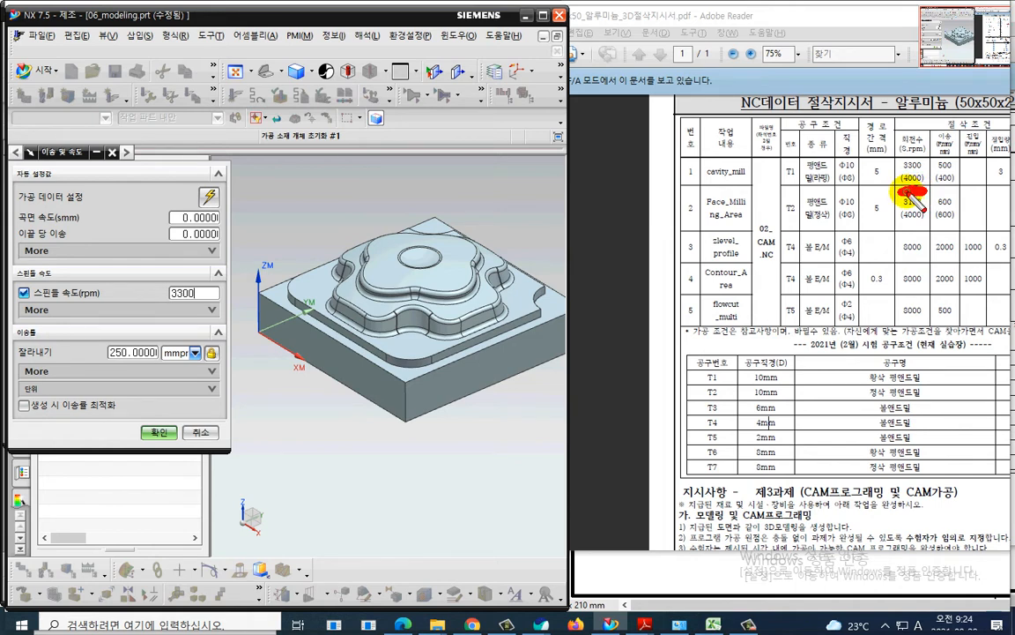
Set the cut feed rate to 500 and the engage feed rate to 250, and accept the feeds and speeds
left_click(141, 355)
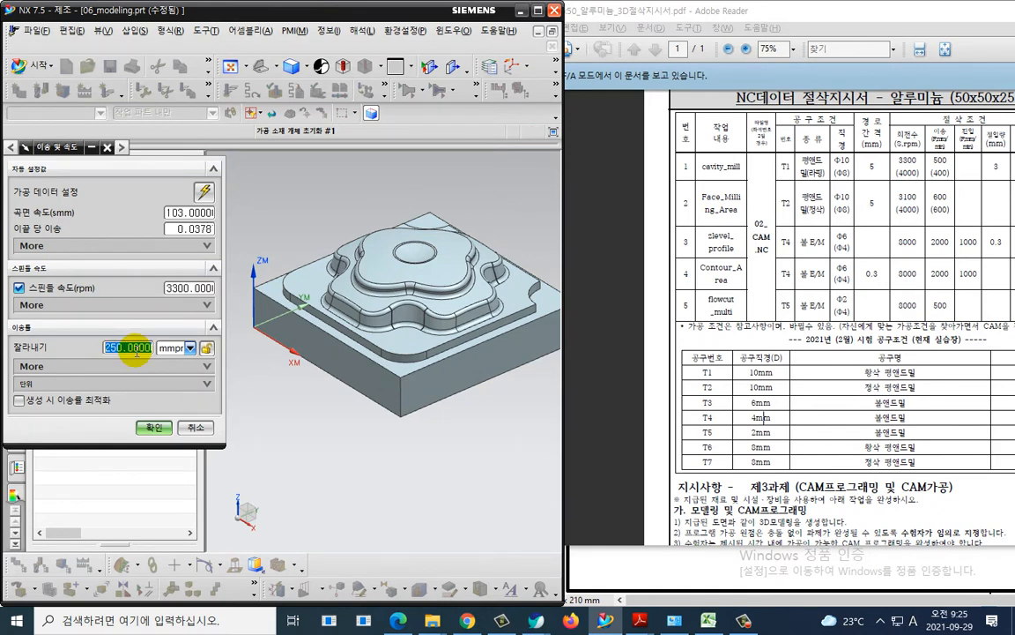
type("5")
key("Return")
left_click(123, 365)
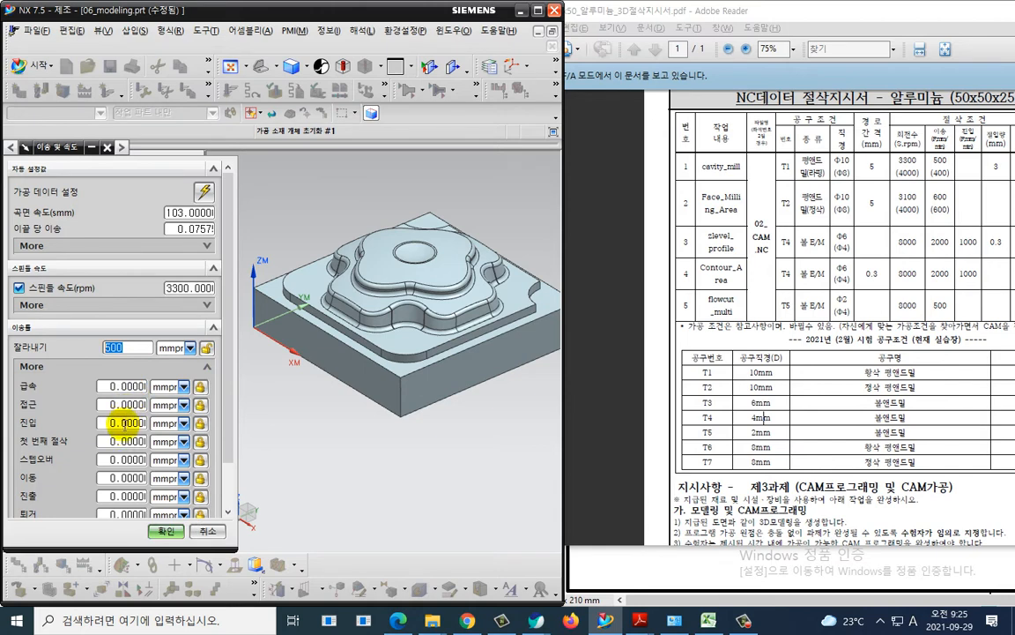
left_click(123, 423)
type("25")
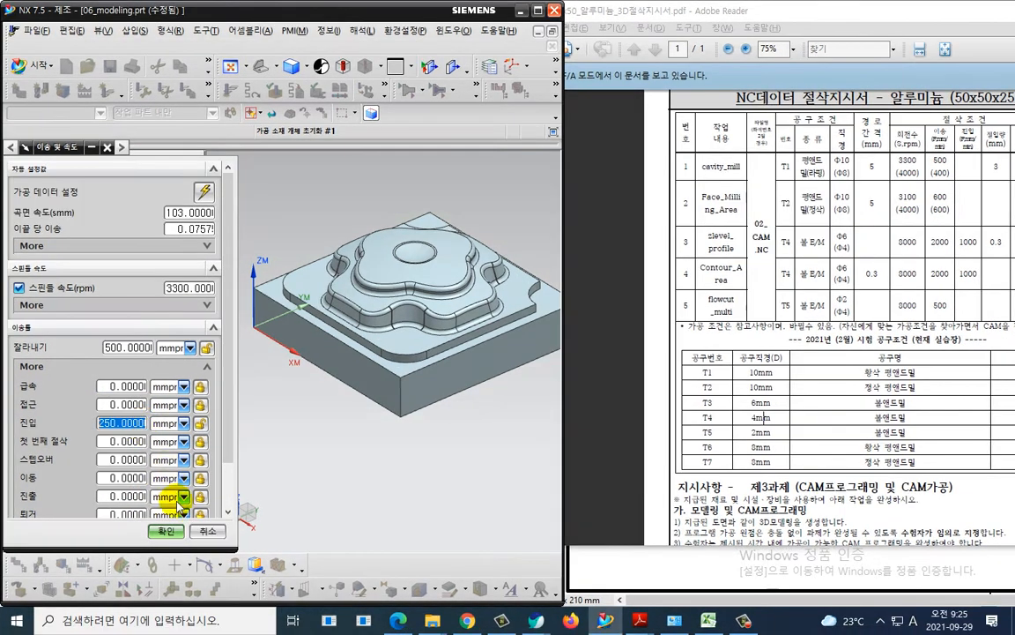
left_click(171, 536)
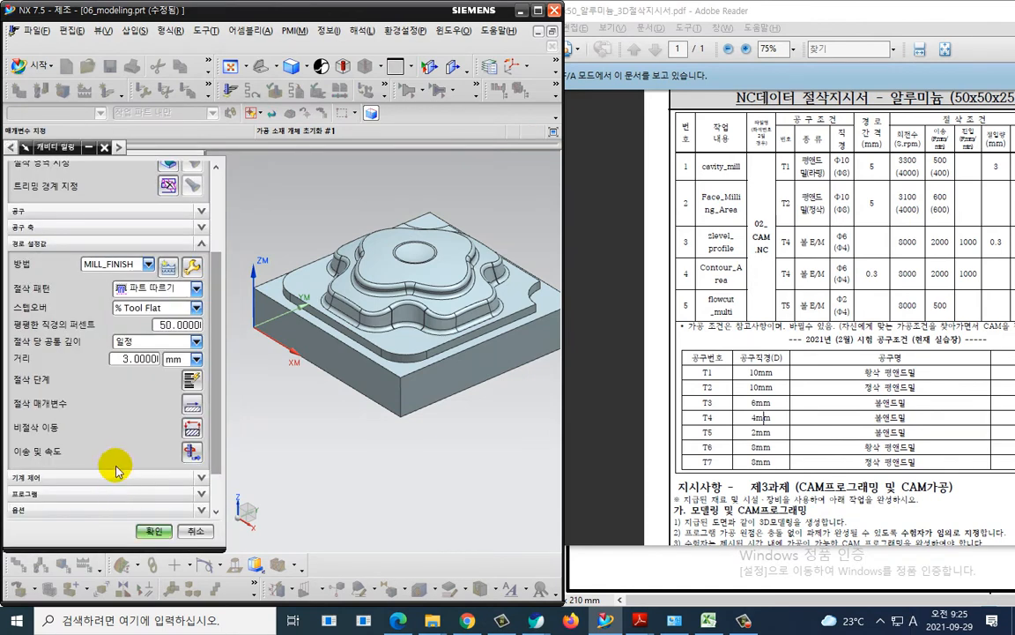
Generate the tool path for the cavity milling operation
left_click(73, 500)
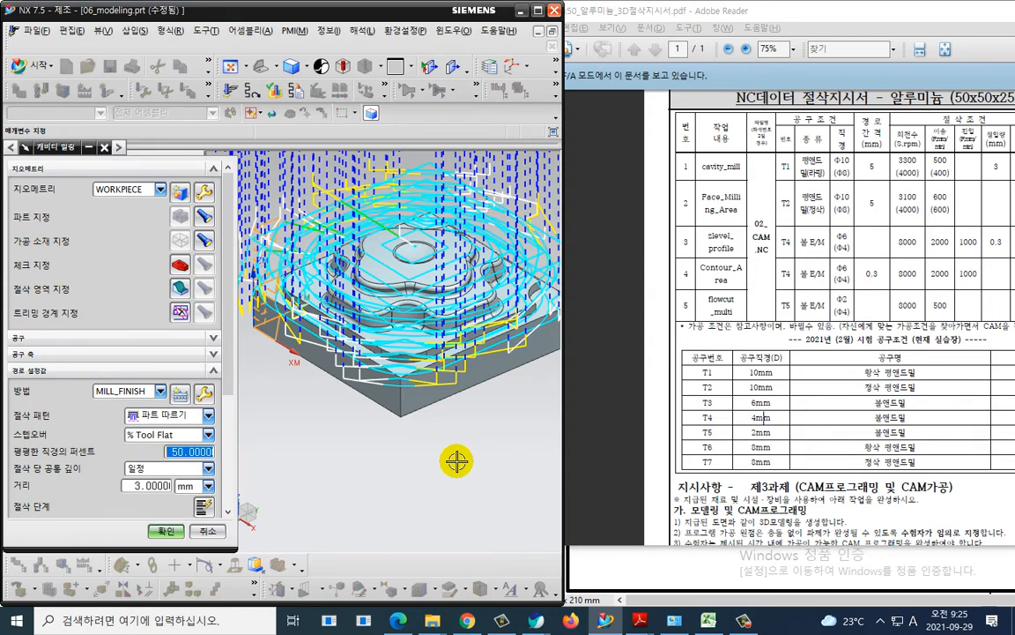
scroll(460, 465, "down", 3)
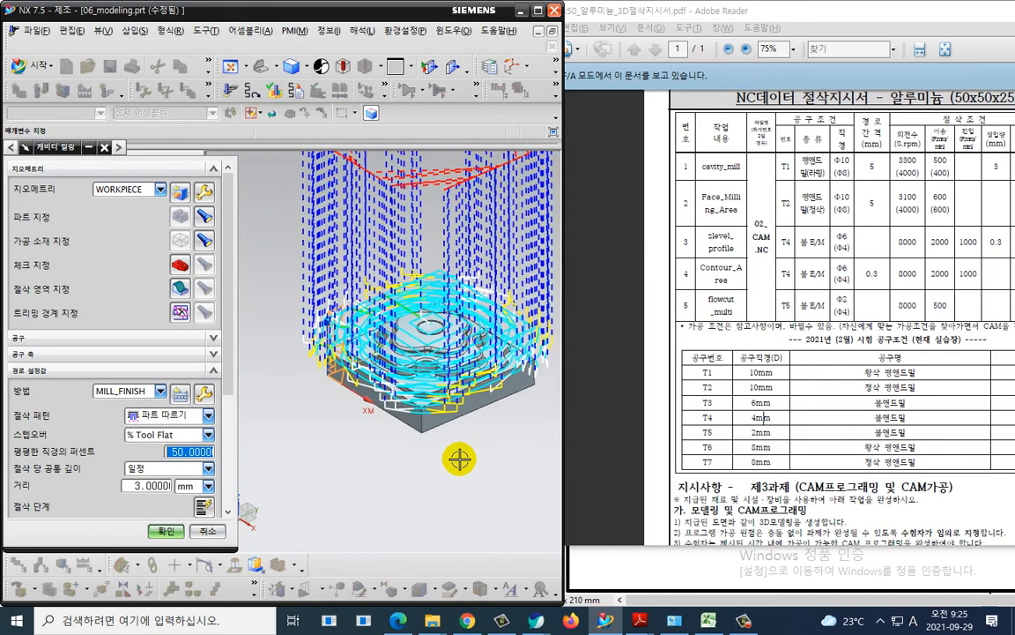
scroll(97, 409, "down", 5)
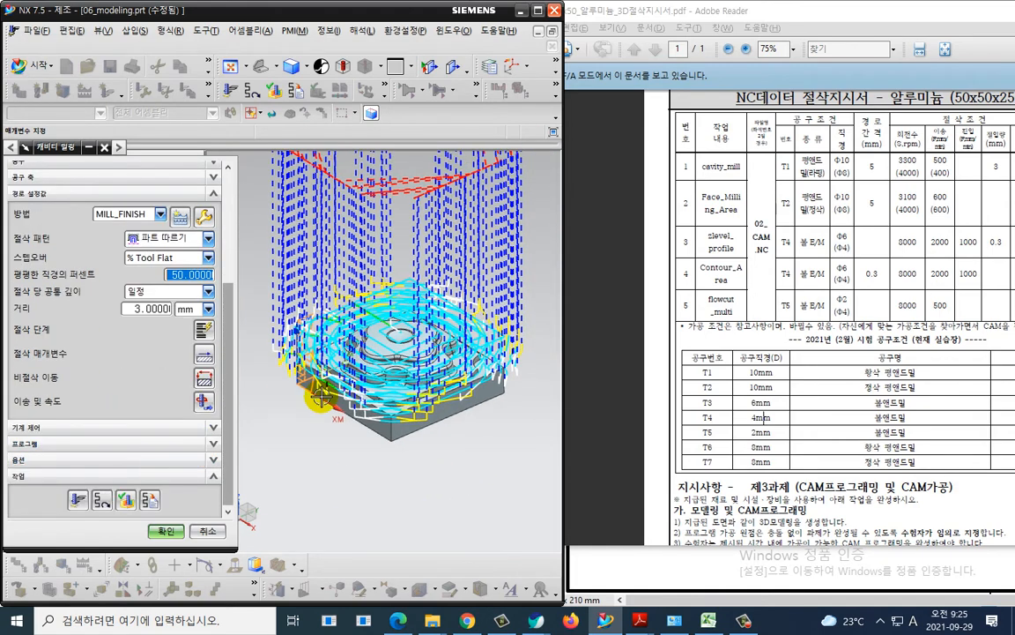
Verify the cavity milling tool path by playing the dynamic material removal simulation
left_click(125, 498)
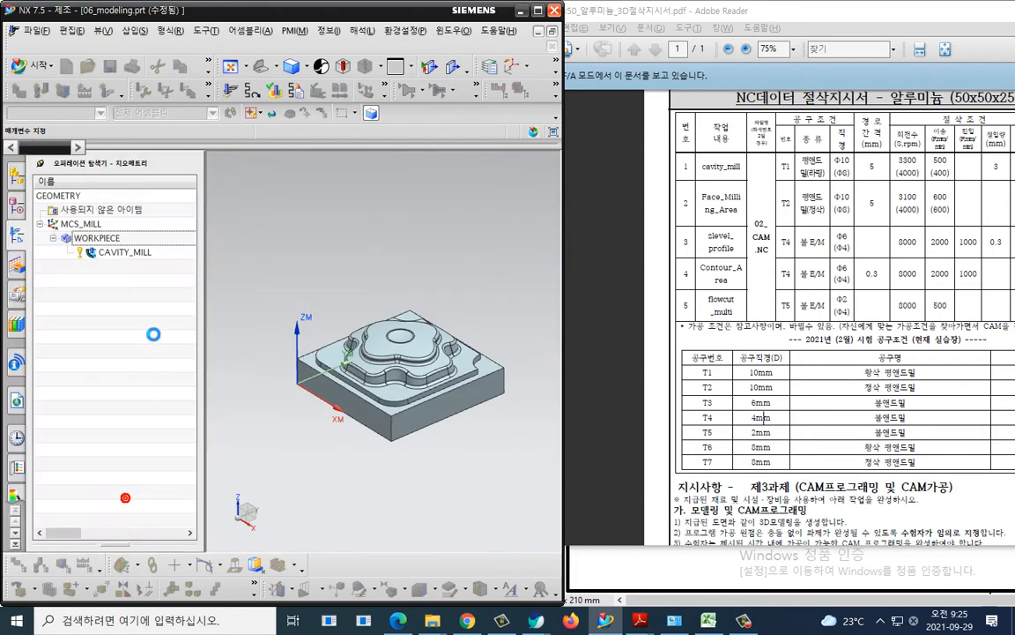
left_click(118, 260)
scroll(97, 453, "down", 5)
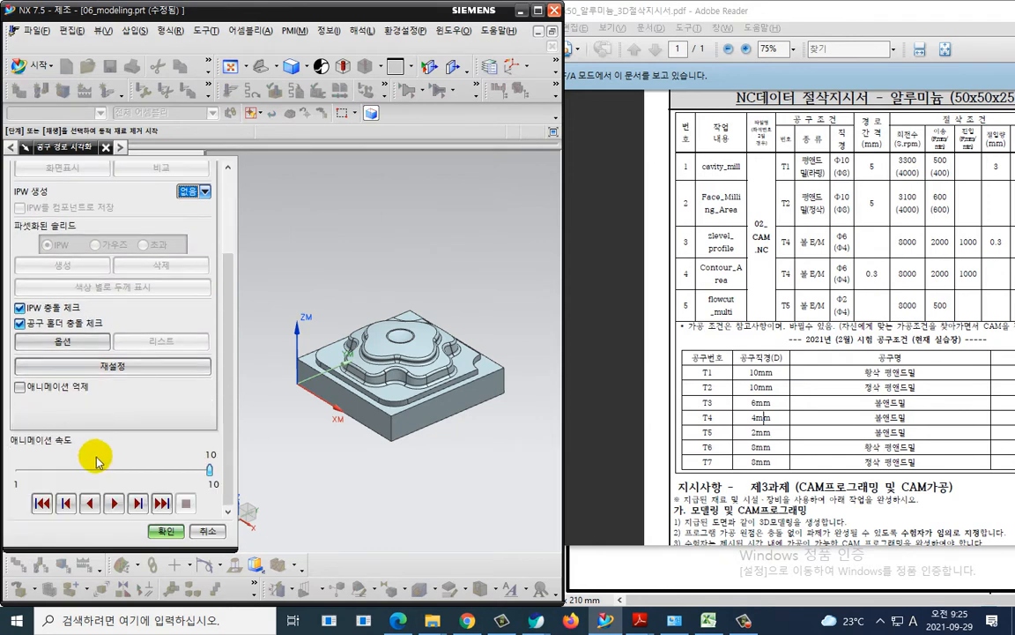
left_click(112, 506)
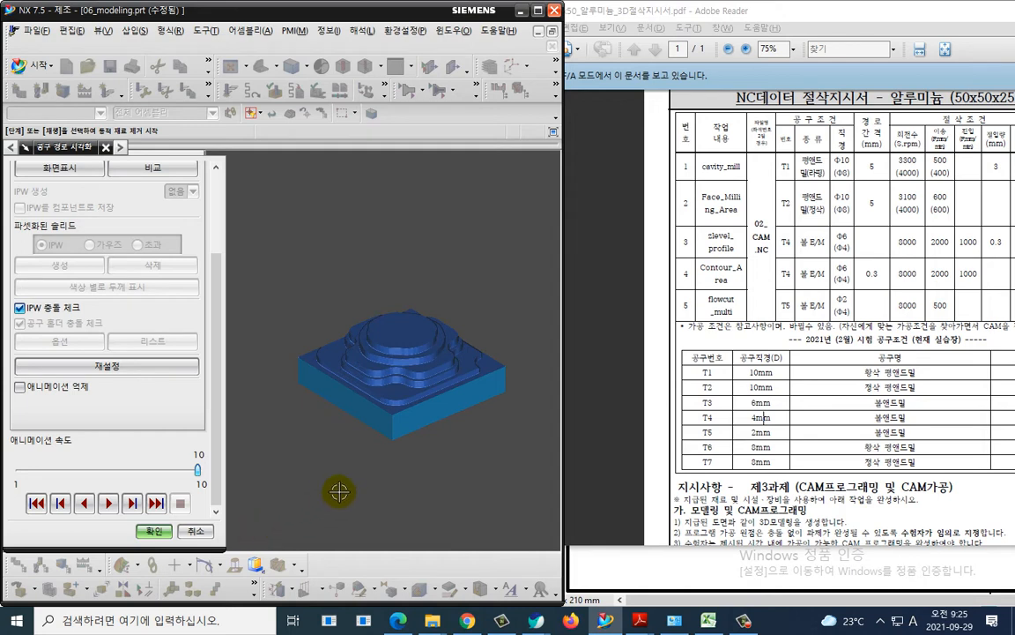
Examine the stock left in the simulated part's recesses against the T4 tool diameter, and close the tool path visualization
key("ctrl+2")
mouse_move(417, 393)
left_mouse_down()
mouse_move(388, 393)
mouse_move(418, 396)
left_mouse_up()
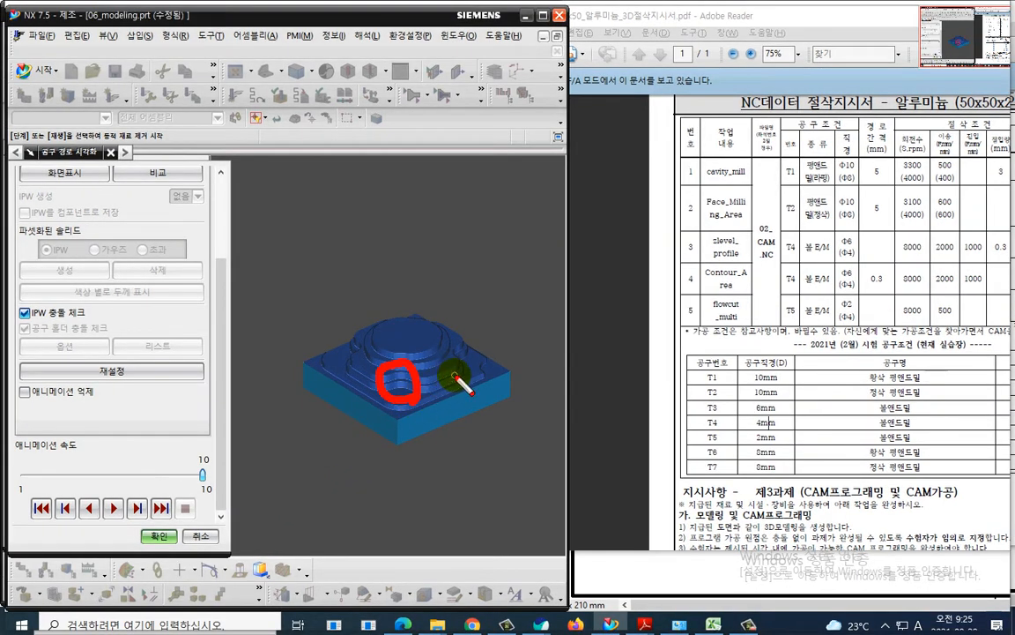
left_click_drag(445, 353, 459, 366)
mouse_move(375, 339)
left_mouse_down()
mouse_move(353, 357)
mouse_move(379, 361)
left_mouse_up()
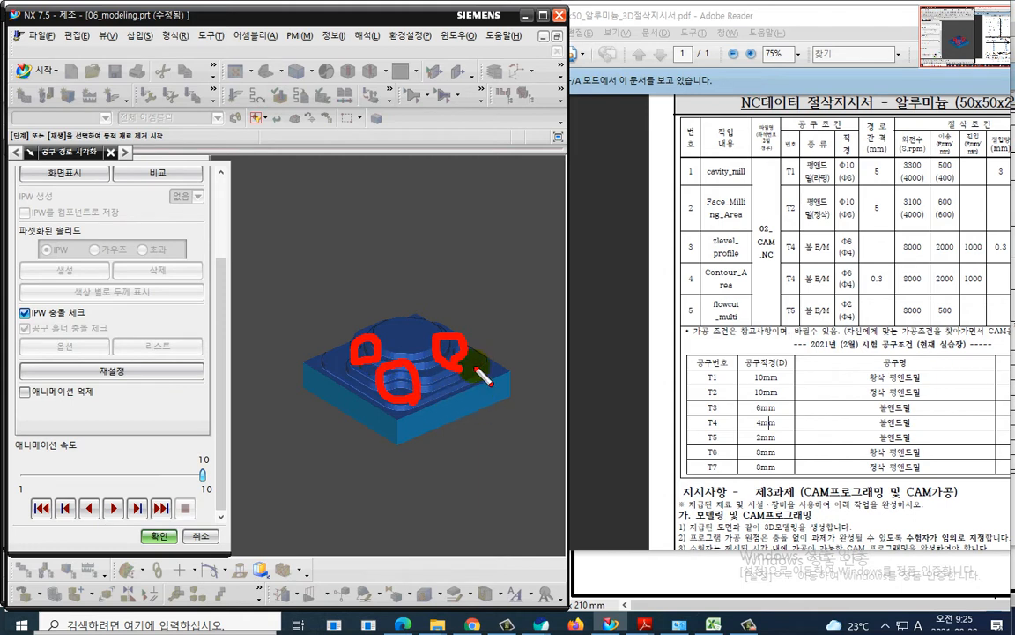
key("Escape")
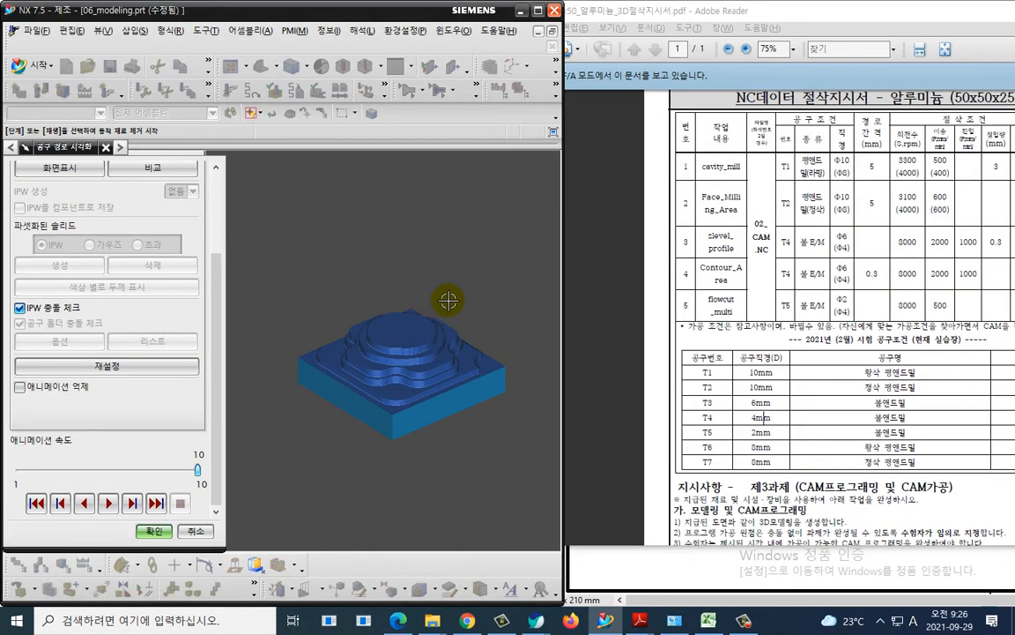
key("ctrl+2")
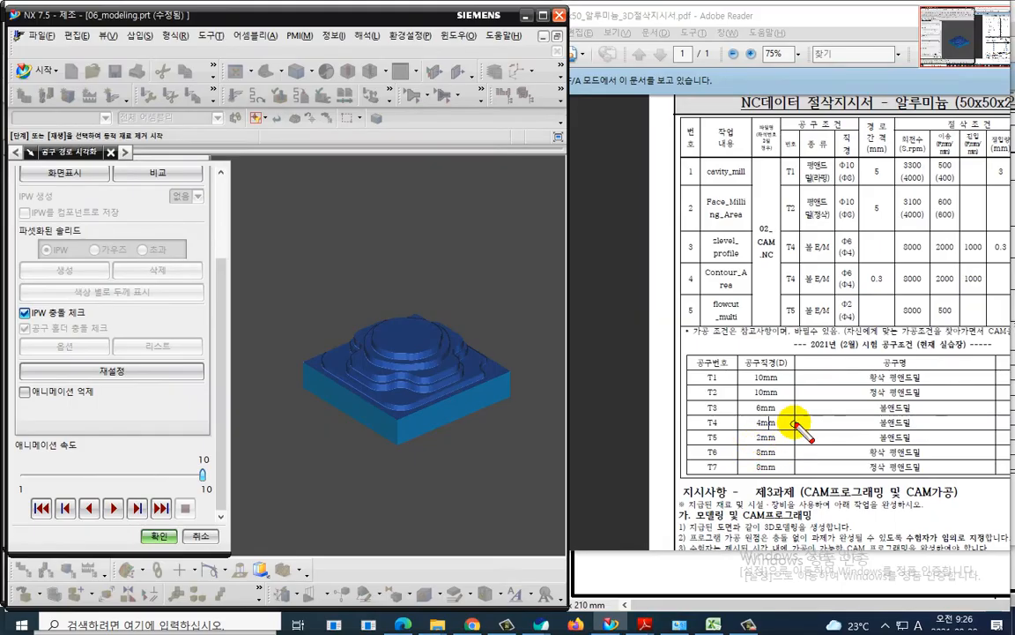
mouse_move(792, 422)
left_mouse_down()
mouse_move(725, 398)
mouse_move(714, 422)
mouse_move(702, 421)
mouse_move(733, 421)
left_mouse_up()
key("Escape")
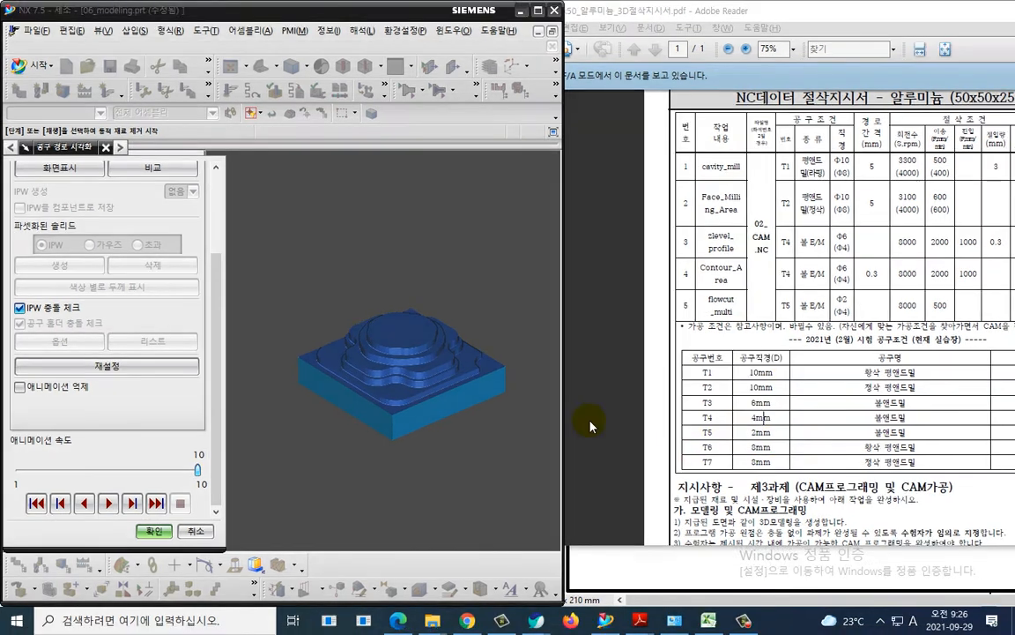
left_click(153, 530)
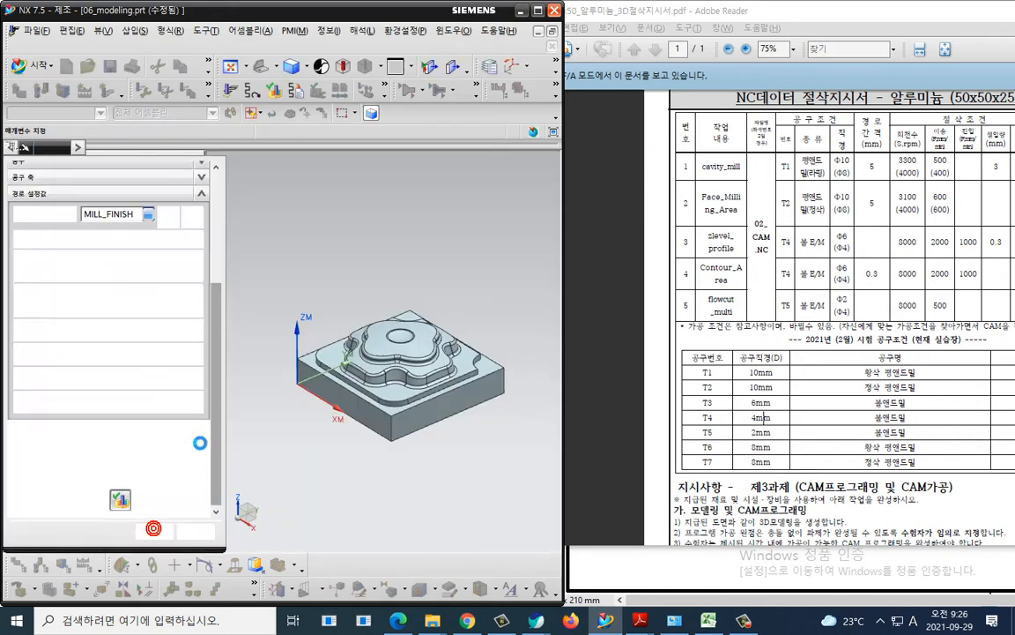
Recheck the cavity mill's cut pattern, stepover, depth per cut, and feeds and speeds settings
scroll(232, 295, "down", 3)
scroll(294, 291, "up", 2)
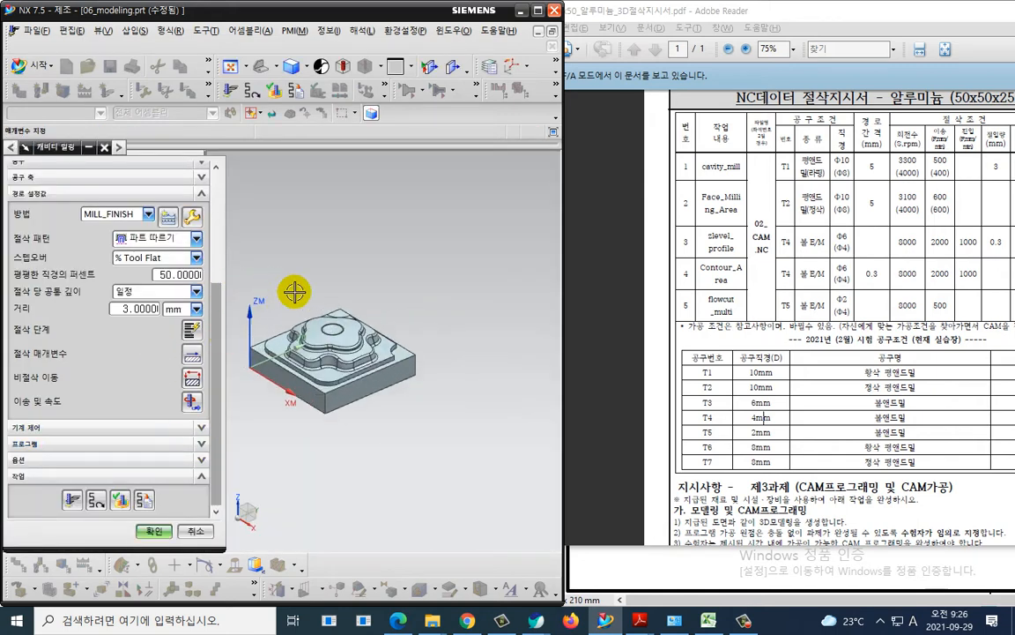
scroll(294, 292, "up", 1)
key("ctrl+2")
mouse_move(188, 288)
left_mouse_down()
mouse_move(126, 262)
mouse_move(187, 272)
mouse_move(140, 335)
left_mouse_up()
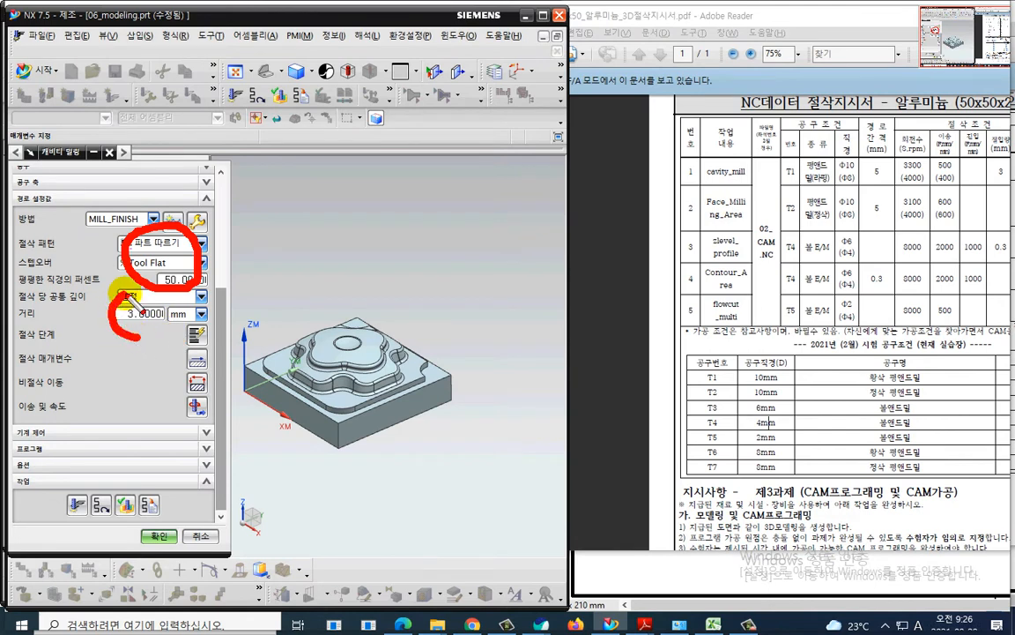
mouse_move(125, 294)
left_mouse_down()
mouse_move(155, 314)
mouse_move(127, 318)
mouse_move(134, 337)
left_mouse_up()
mouse_move(201, 386)
left_mouse_down()
mouse_move(188, 427)
mouse_move(222, 417)
left_mouse_up()
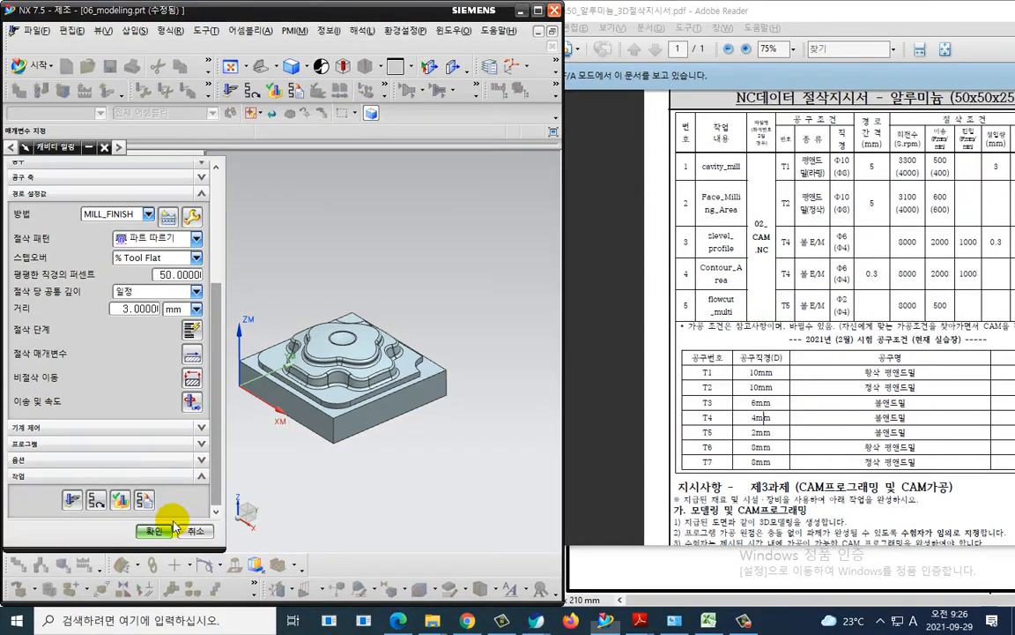
Accept the CAVITY_MILL operation and switch the operation navigator to the program order view
left_click(159, 536)
right_click(101, 322)
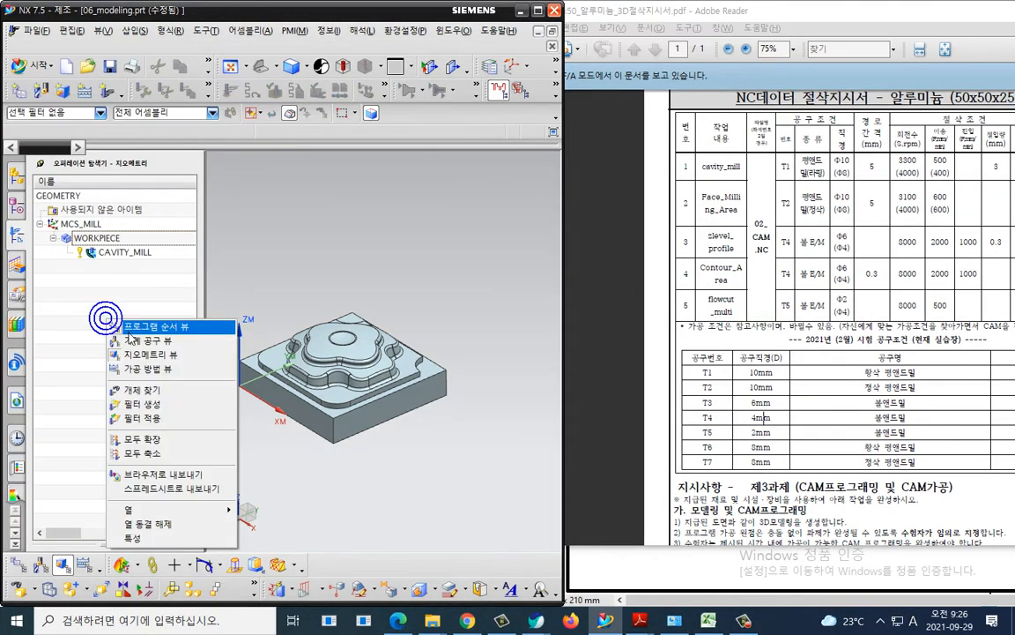
left_click(137, 331)
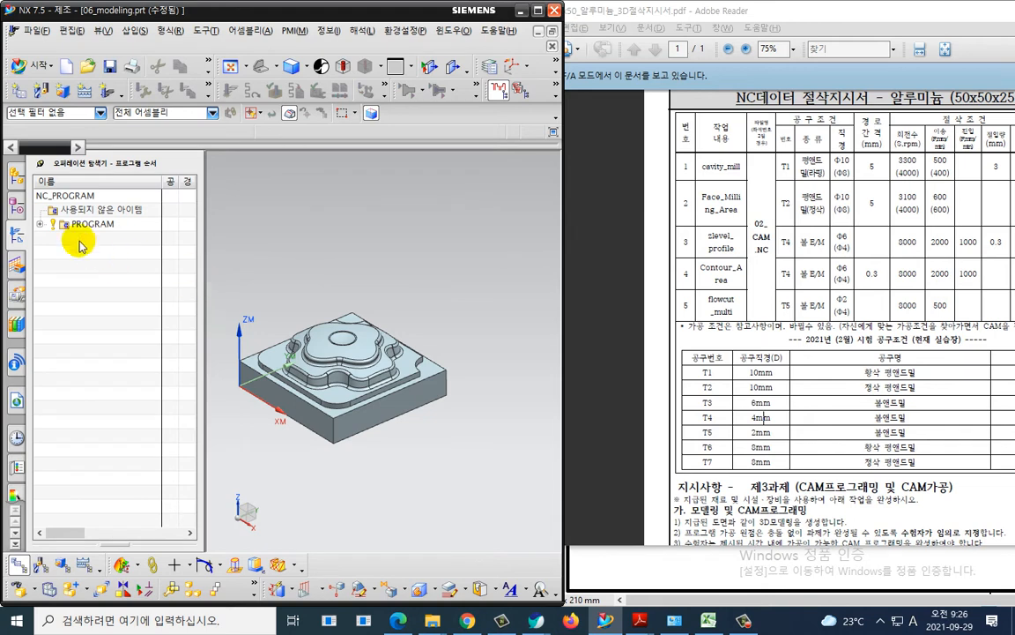
Expand PROGRAM in the operation navigator and check the machining time of the CAVITY_MILL operation
left_click(40, 224)
left_click_drag(204, 267, 386, 300)
mouse_move(348, 262)
left_mouse_down()
mouse_move(329, 264)
mouse_move(385, 242)
mouse_move(369, 266)
left_mouse_up()
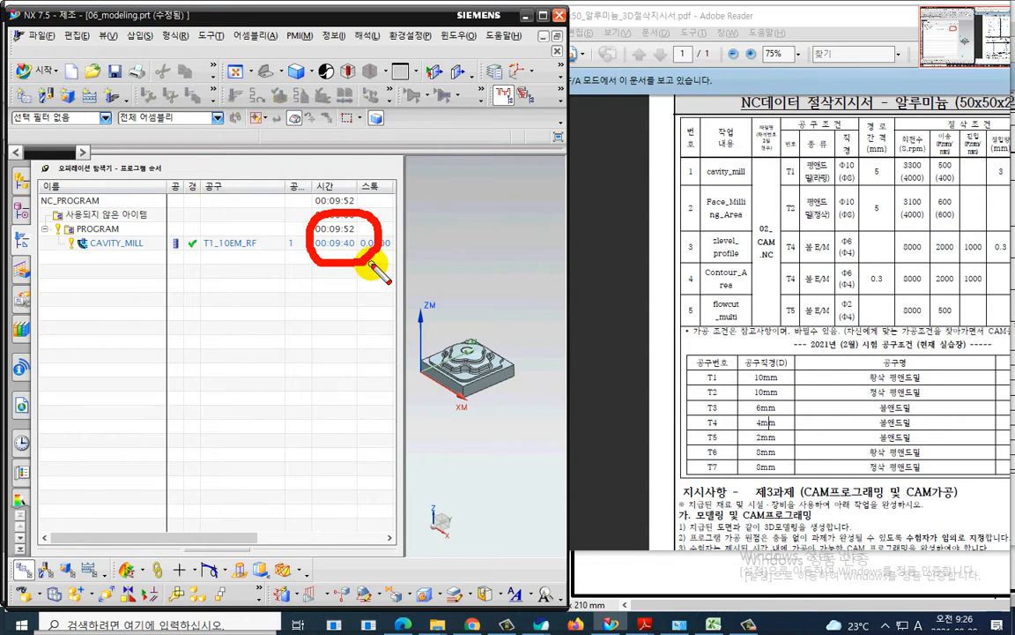
mouse_move(375, 264)
left_mouse_down()
mouse_move(299, 264)
mouse_move(359, 211)
mouse_move(306, 257)
mouse_move(330, 192)
mouse_move(370, 258)
left_mouse_up()
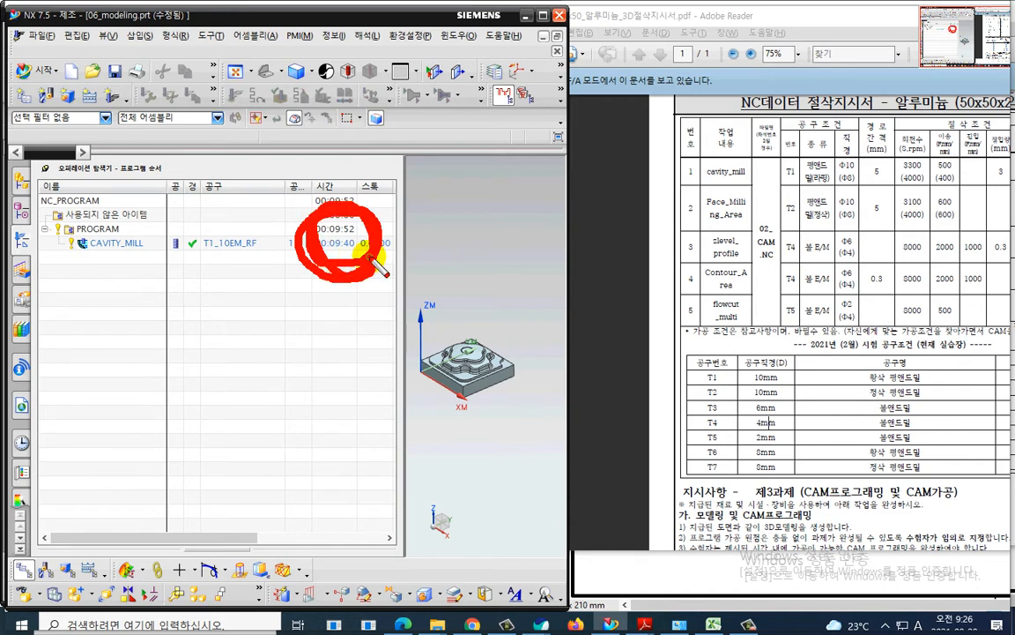
key("Escape")
Switch the operation navigator to the geometry view and set CAVITY_MILL's part side stock to 0.1 in its cutting parameters
right_click(143, 286)
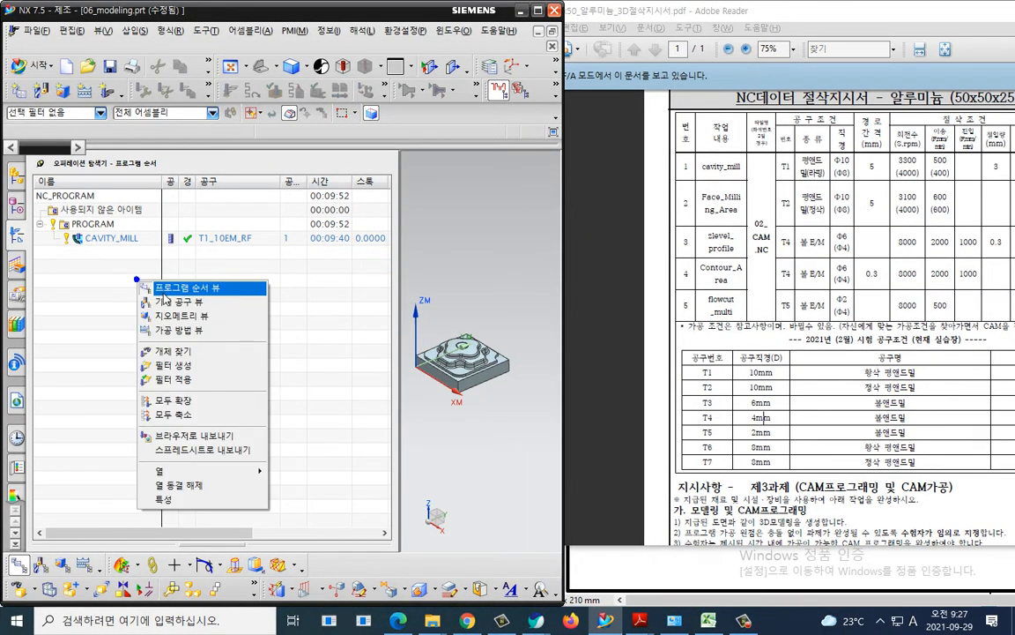
left_click(172, 316)
left_click(122, 252)
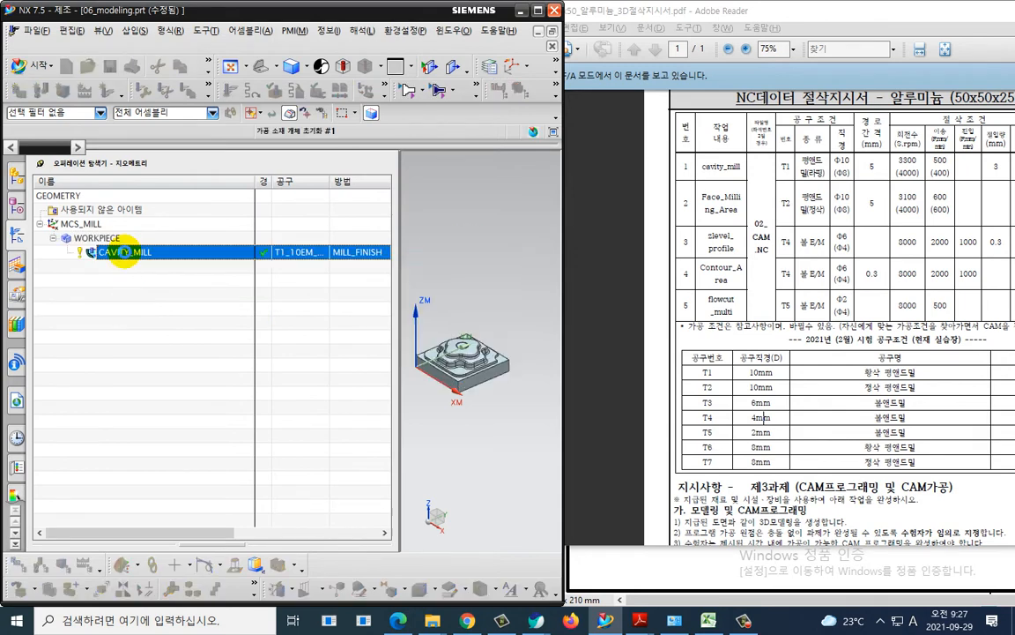
double_click(123, 252)
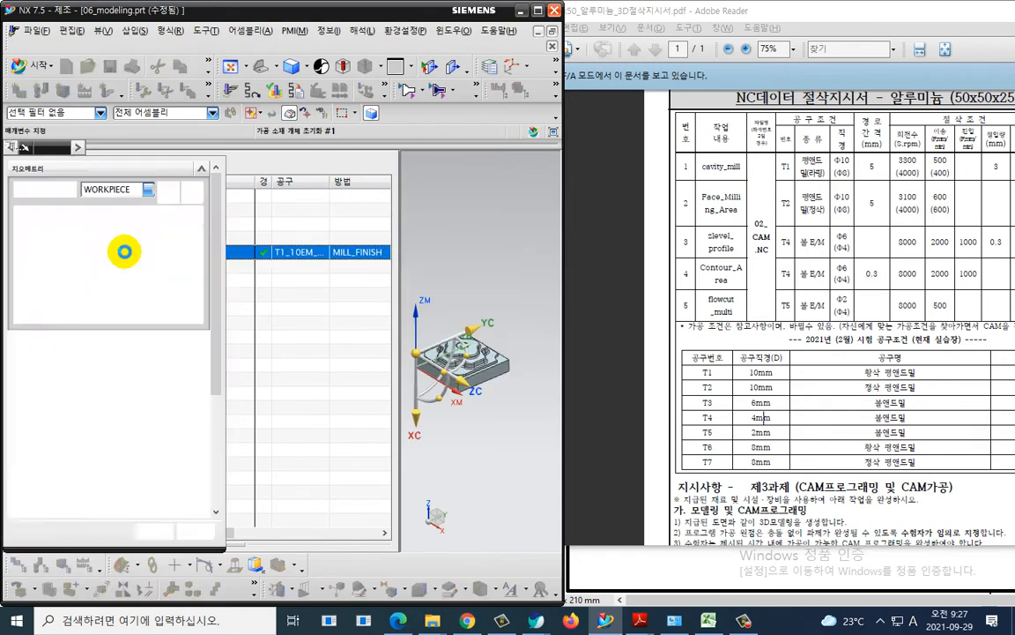
scroll(99, 414, "down", 5)
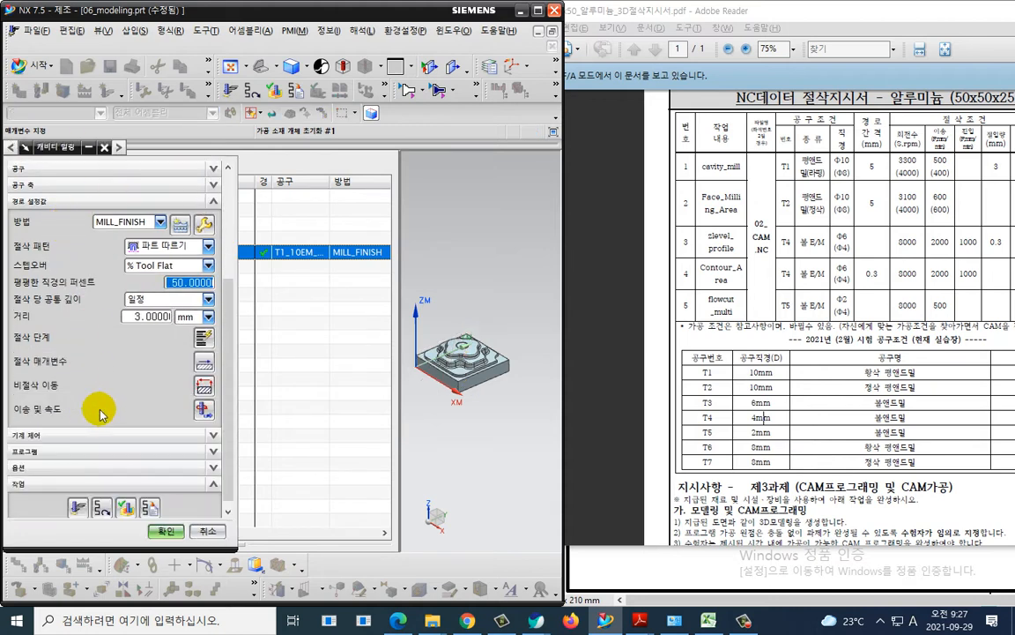
left_click(210, 368)
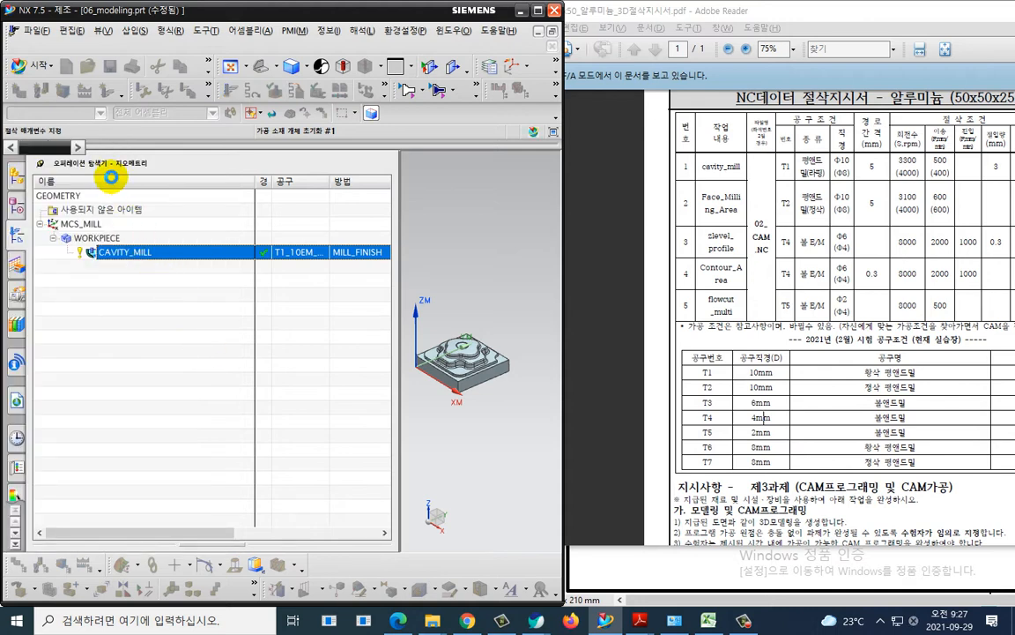
left_click(63, 171)
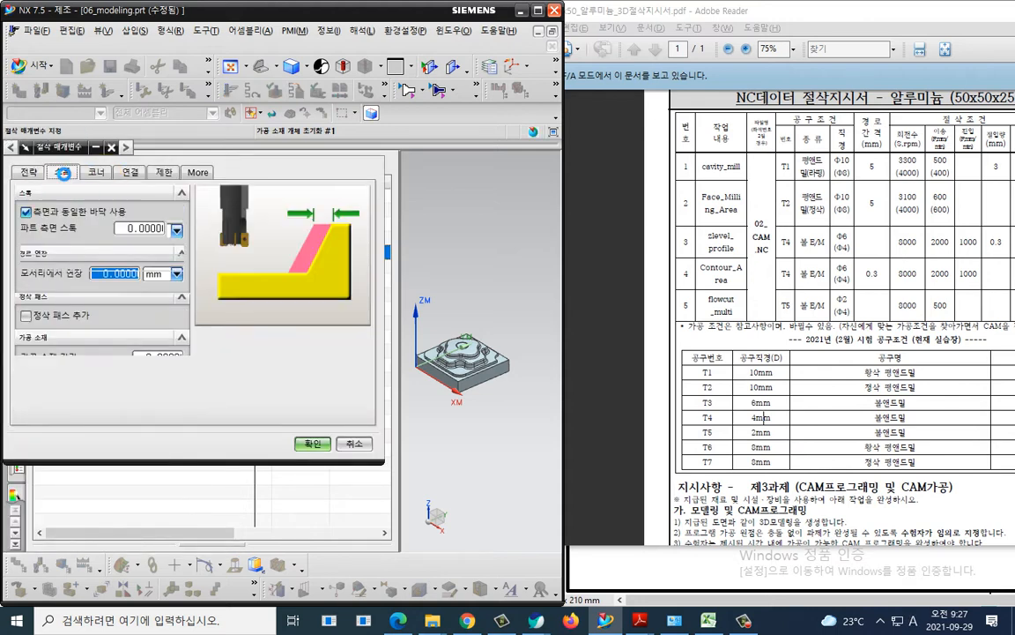
double_click(130, 228)
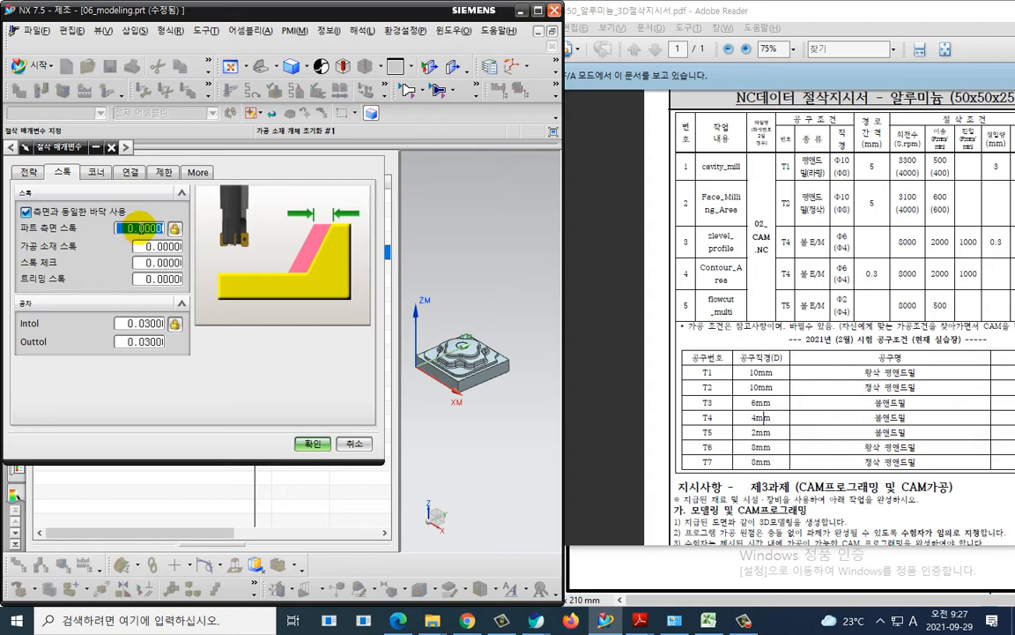
type("0.1")
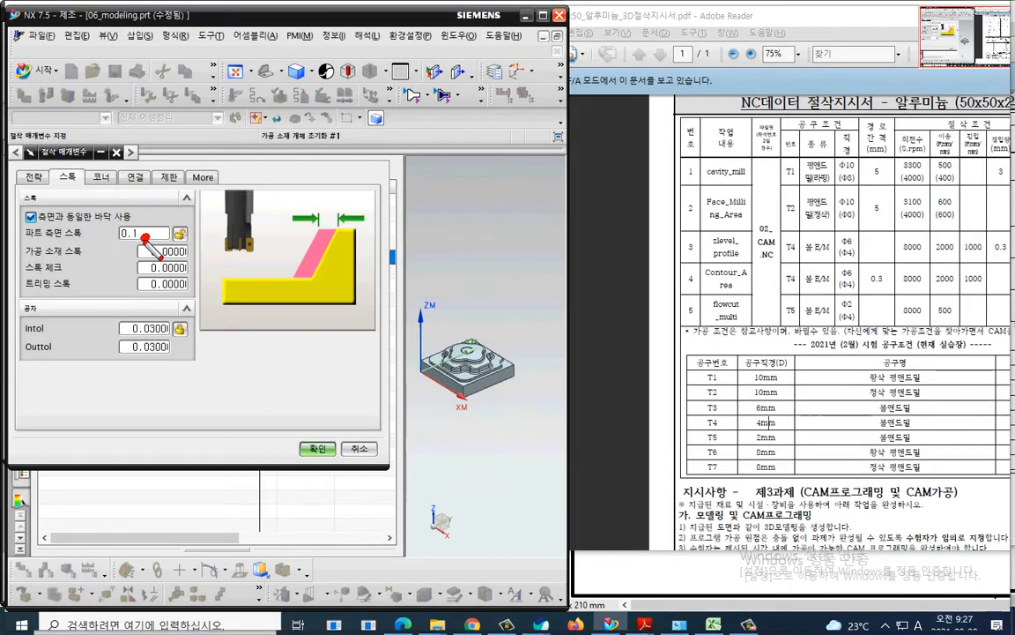
mouse_move(141, 208)
left_mouse_down()
mouse_move(105, 221)
mouse_move(151, 243)
left_mouse_up()
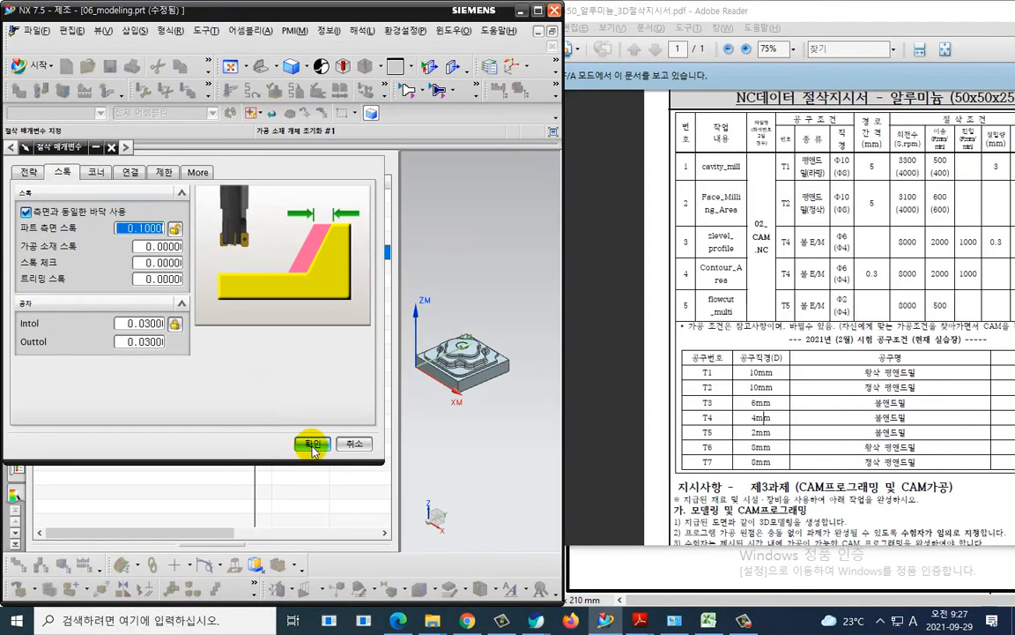
left_click(317, 448)
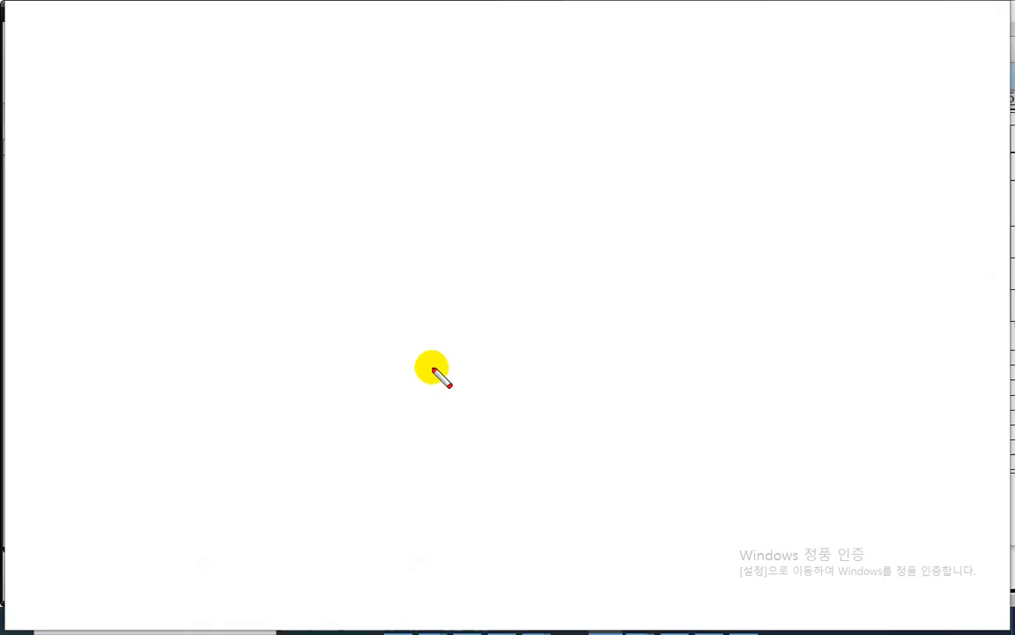
mouse_move(422, 251)
left_mouse_down()
mouse_move(425, 357)
mouse_move(444, 357)
left_mouse_up()
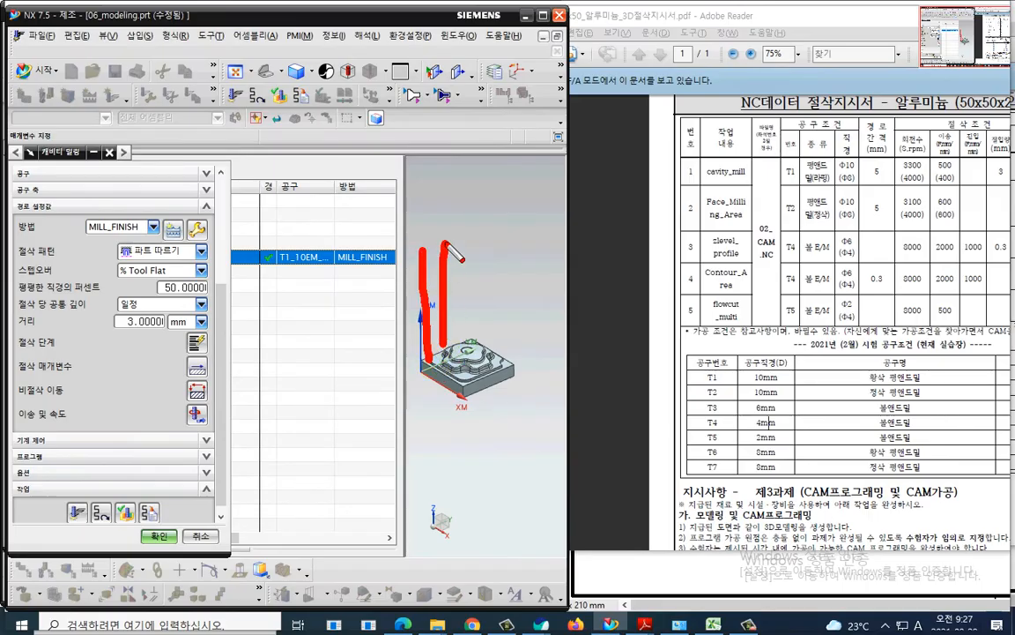
mouse_move(465, 238)
left_mouse_down()
mouse_move(465, 349)
mouse_move(497, 335)
left_mouse_up()
left_click_drag(515, 249, 513, 339)
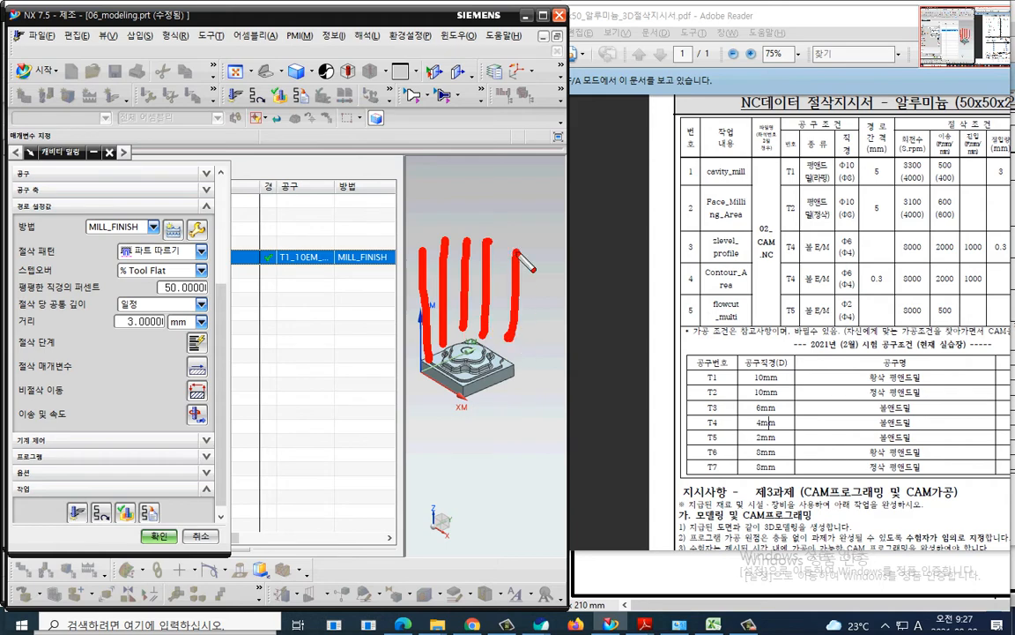
left_click_drag(205, 377, 215, 398)
Set the rapid transfer type between regions to clearance - cut plane (간격 - 절단면) in the non-cutting moves
left_click(197, 391)
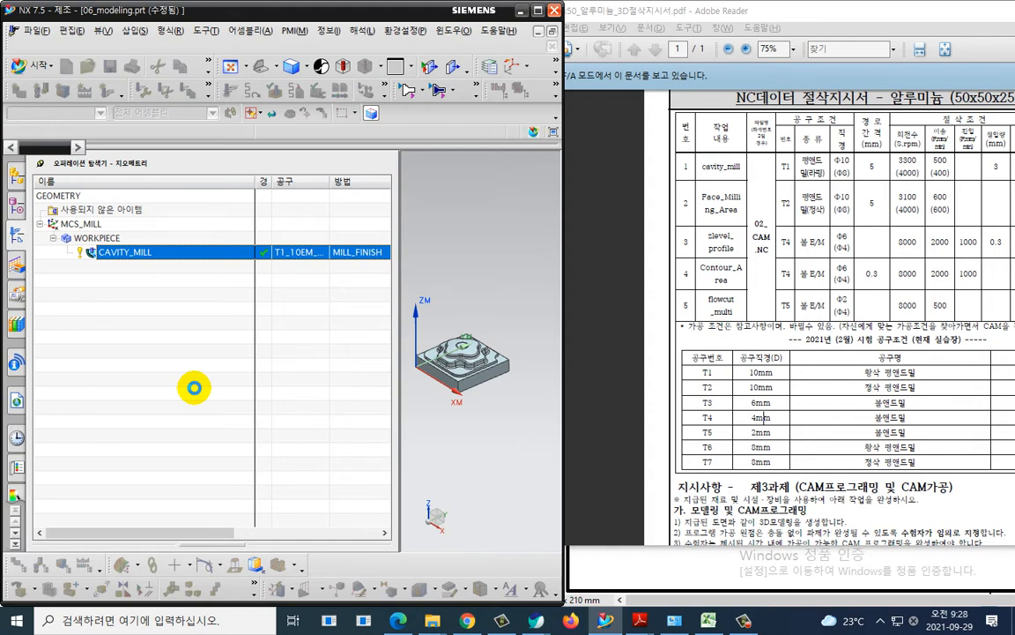
left_click(161, 173)
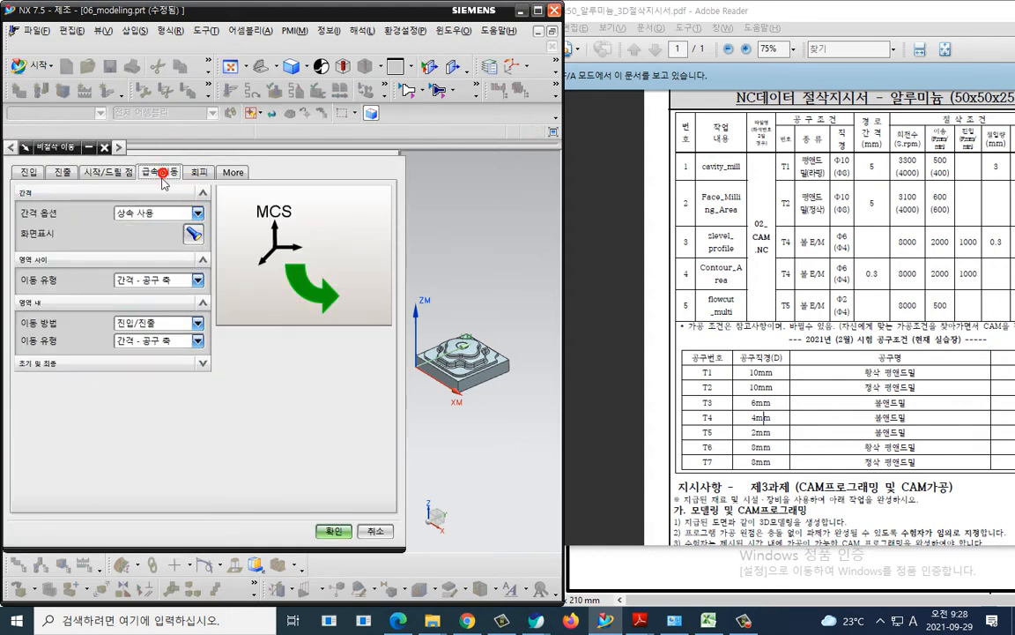
left_click_drag(110, 293, 193, 303)
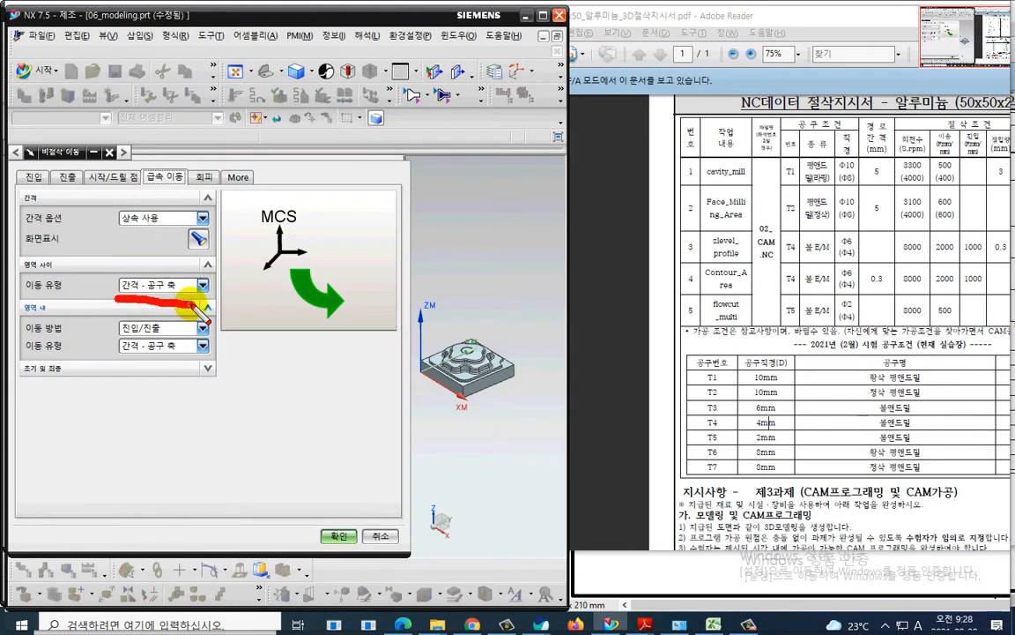
mouse_move(423, 381)
left_mouse_down()
mouse_move(424, 243)
mouse_move(452, 324)
left_mouse_up()
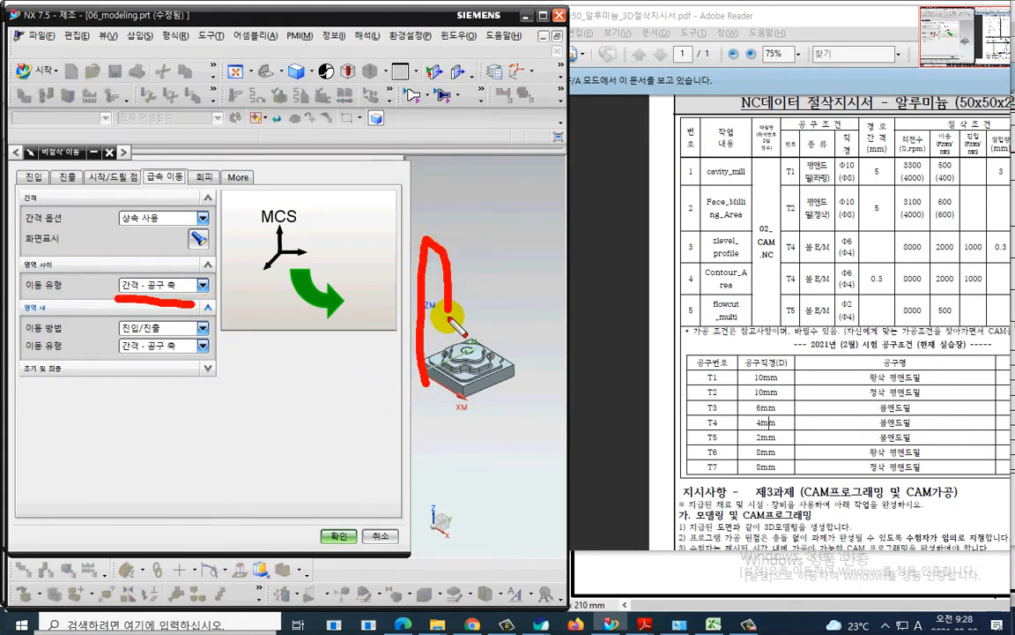
key("Escape")
left_click(193, 288)
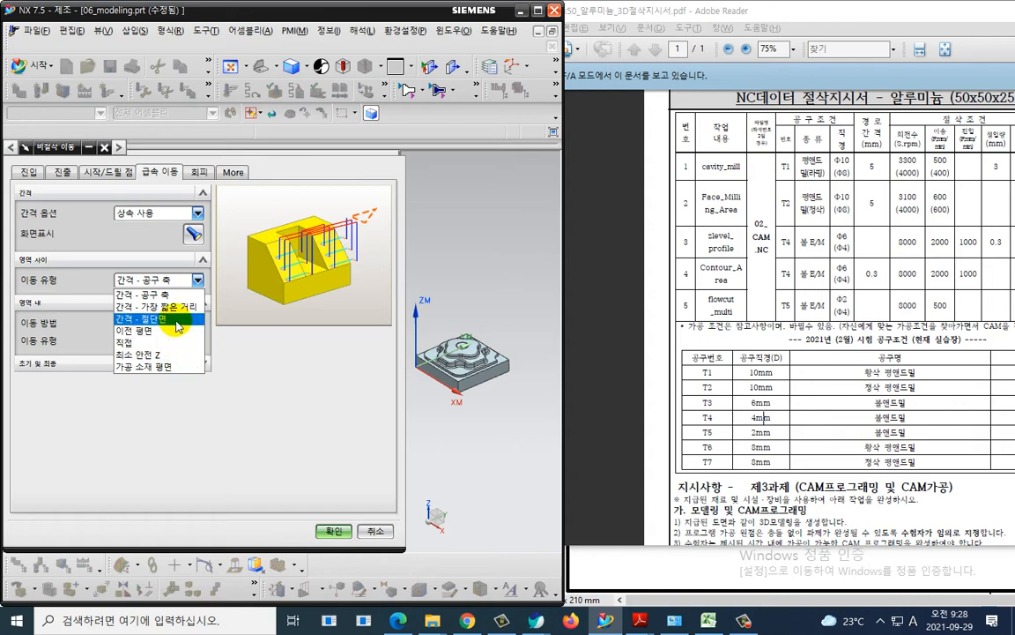
left_click(179, 324)
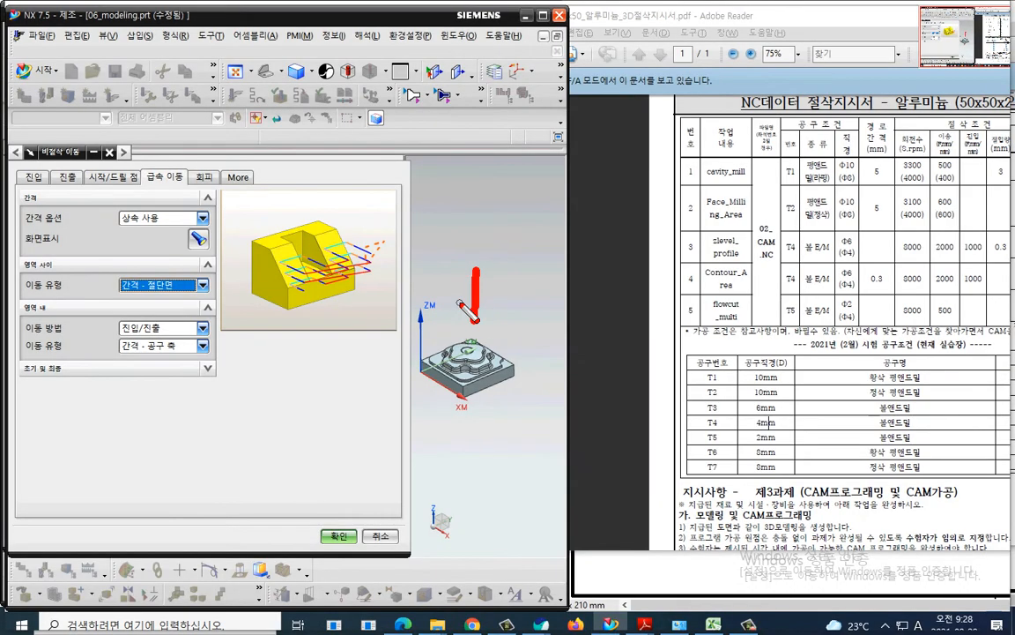
mouse_move(460, 303)
left_mouse_down()
mouse_move(476, 325)
mouse_move(494, 308)
left_mouse_up()
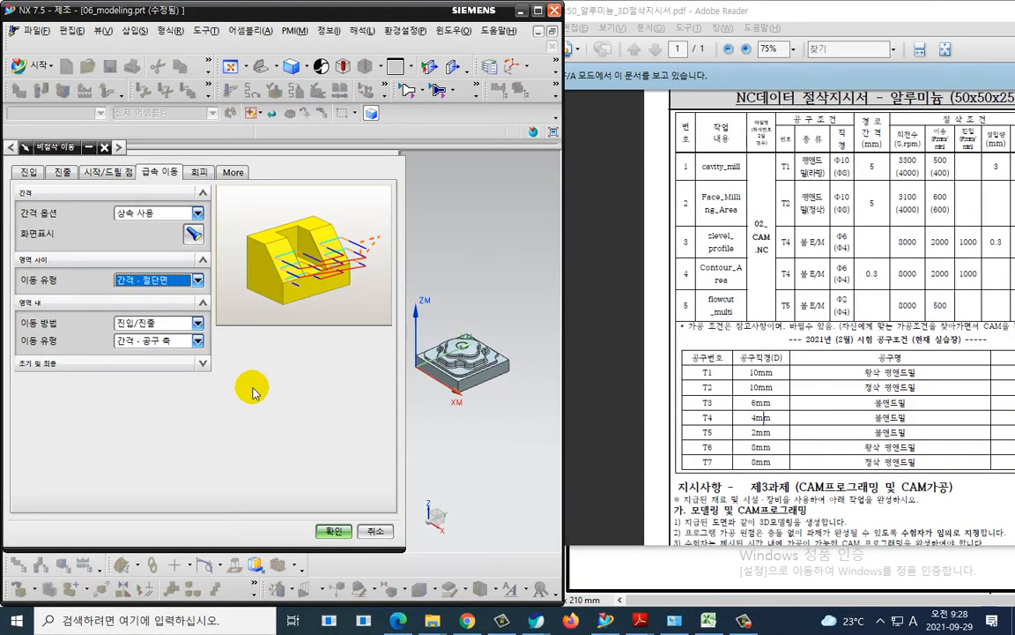
Set the transfer type within regions to clearance - cut plane (간격 - 절단면) and accept the non-cutting moves
left_click(203, 346)
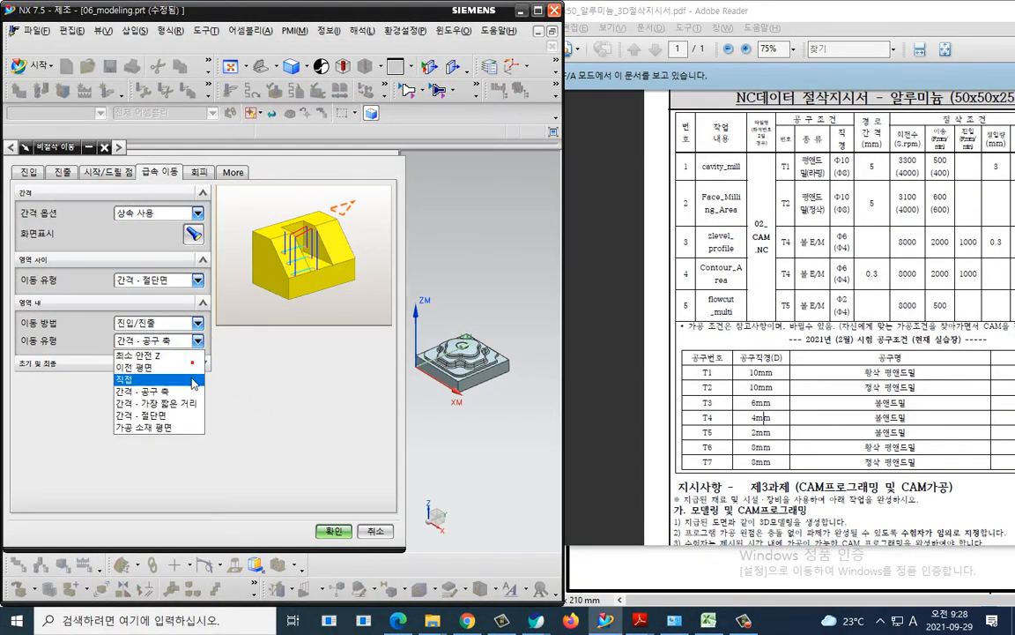
left_click(181, 414)
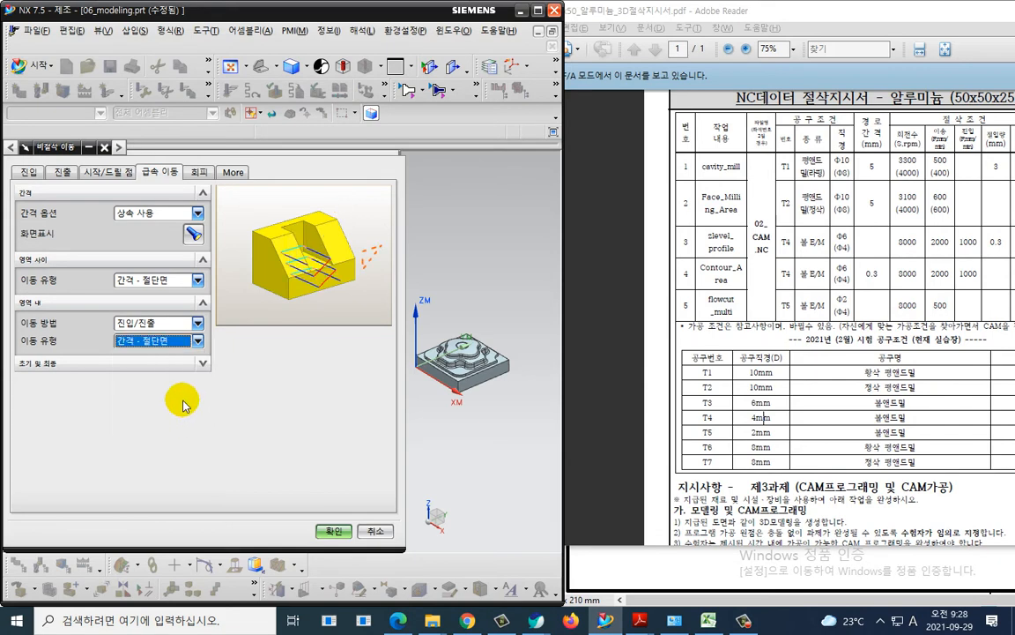
left_click(328, 532)
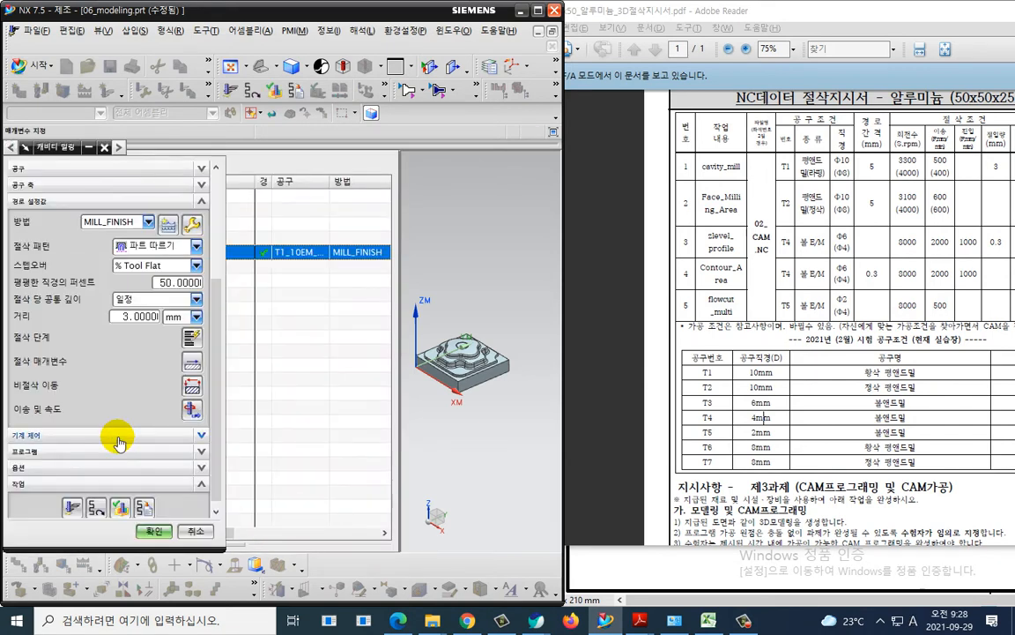
Regenerate the cavity milling tool path and accept the operation
left_click(75, 500)
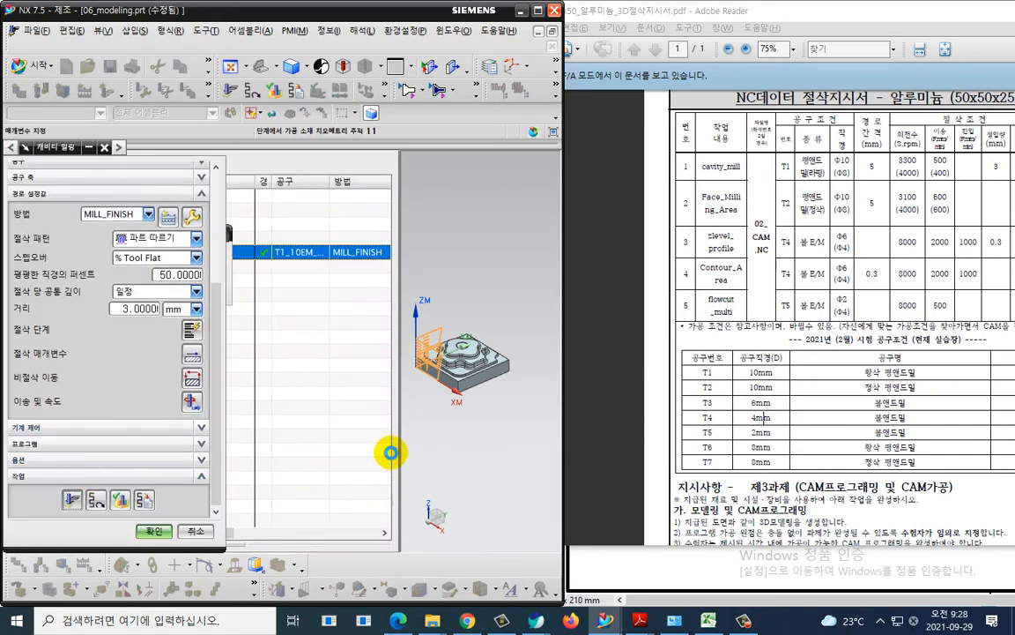
middle_click(391, 453)
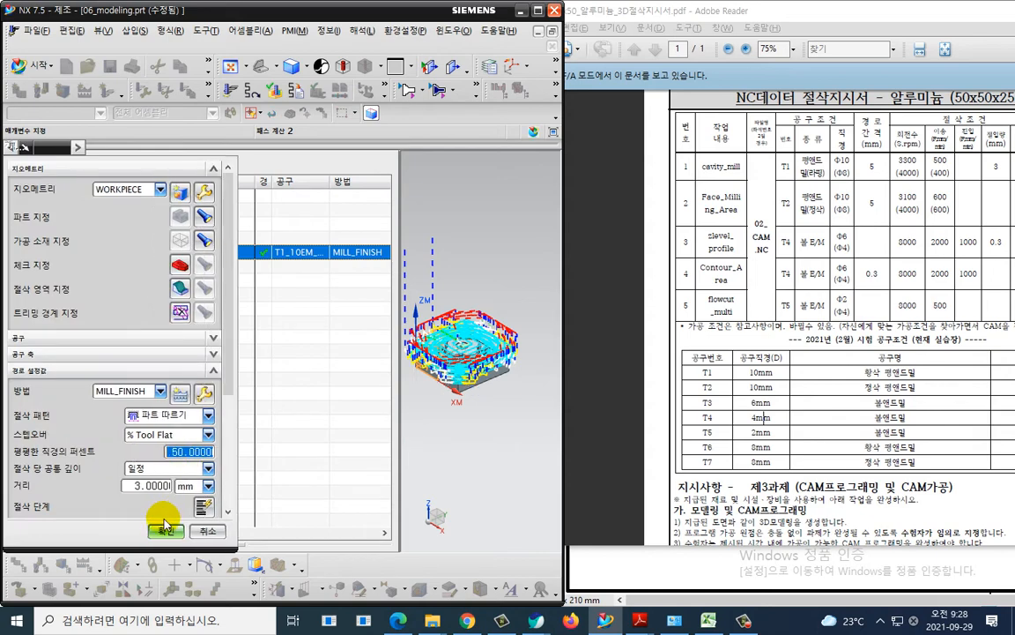
left_click(157, 530)
Switch the operation navigator back to the program order view and check CAVITY_MILL's new machining time
right_click(107, 330)
left_click(184, 339)
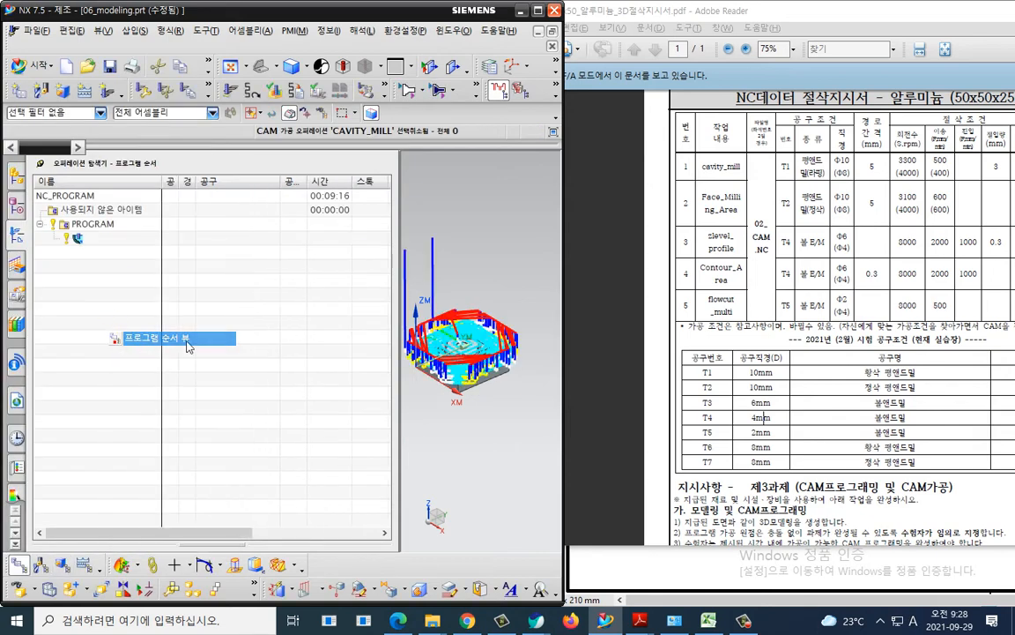
key("ctrl+2")
mouse_move(358, 267)
left_mouse_down()
mouse_move(322, 269)
mouse_move(366, 236)
mouse_move(357, 278)
left_mouse_up()
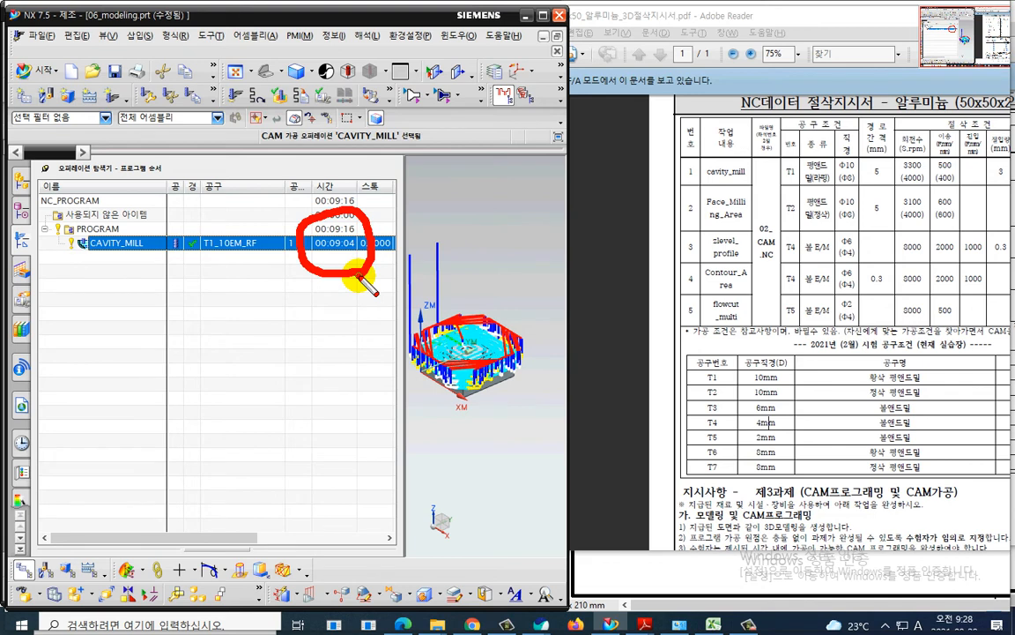
key("Escape")
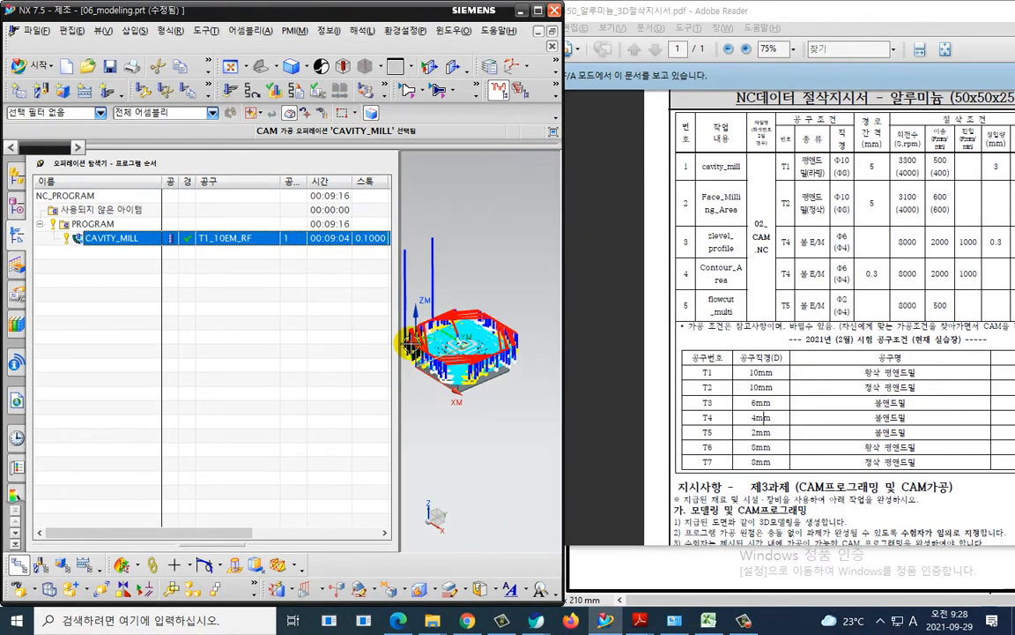
Examine the CAVITY_MILL tool path from the front, focusing on the height of the rapid moves above the part
left_click_drag(320, 325, 212, 325)
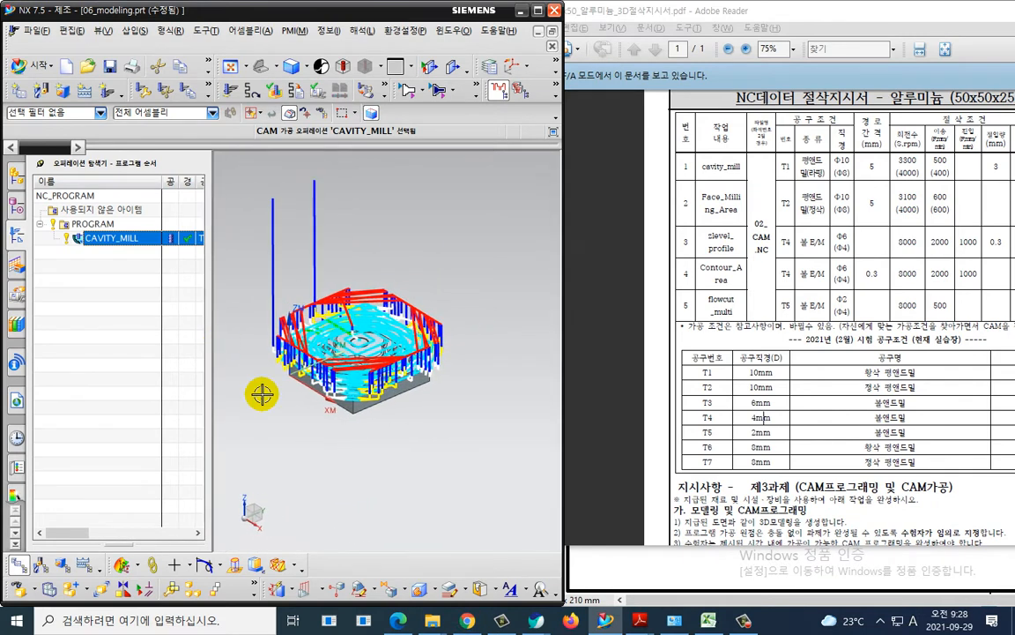
middle_click_drag(262, 394, 338, 410)
key("F8")
scroll(433, 327, "up", 2)
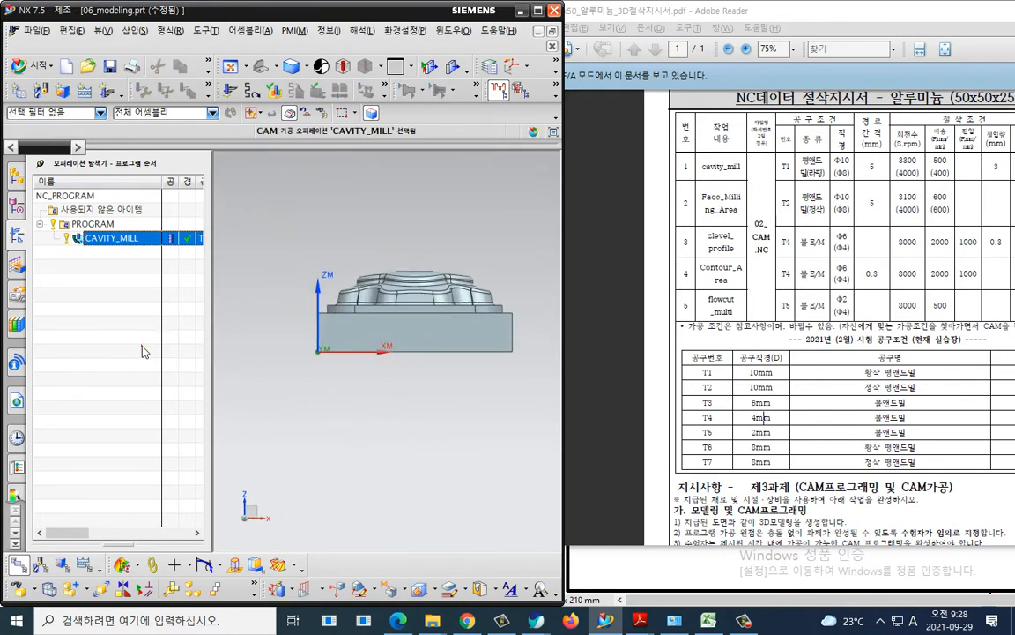
left_click(115, 238)
scroll(408, 308, "up", 2)
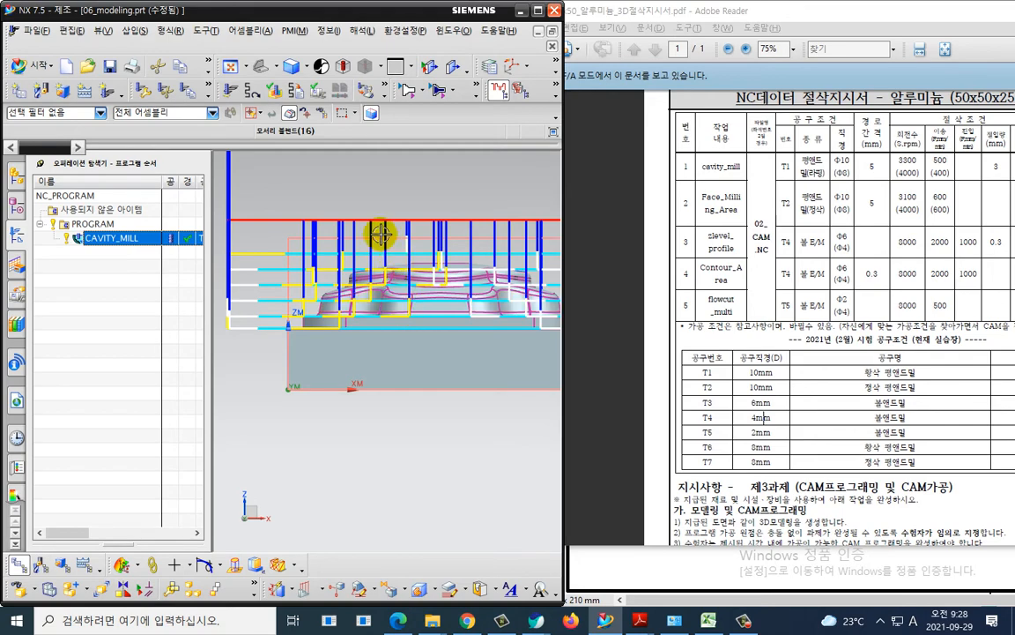
key("ctrl+2")
left_click_drag(340, 224, 389, 224)
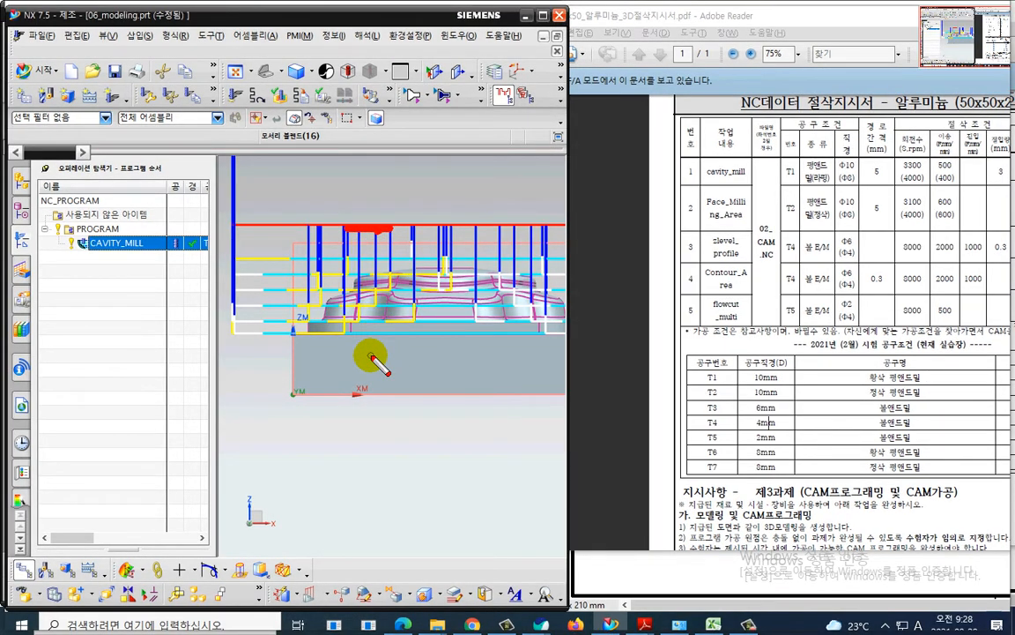
key("Escape")
Reopen the CAVITY_MILL operation's non-cutting moves (비절삭 이동) and review the retract type setting
double_click(136, 242)
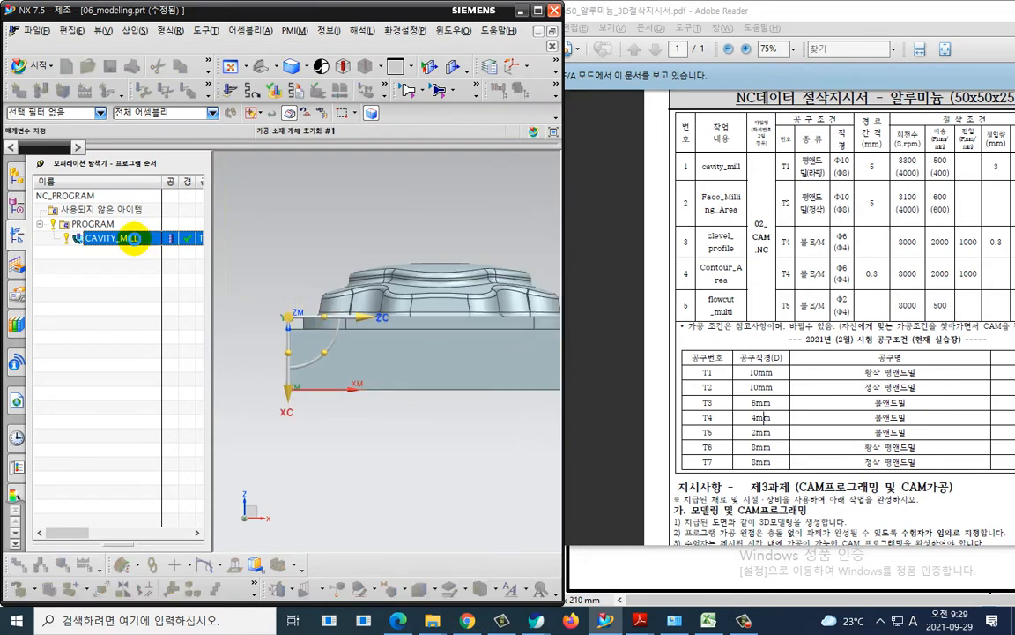
scroll(82, 385, "down", 5)
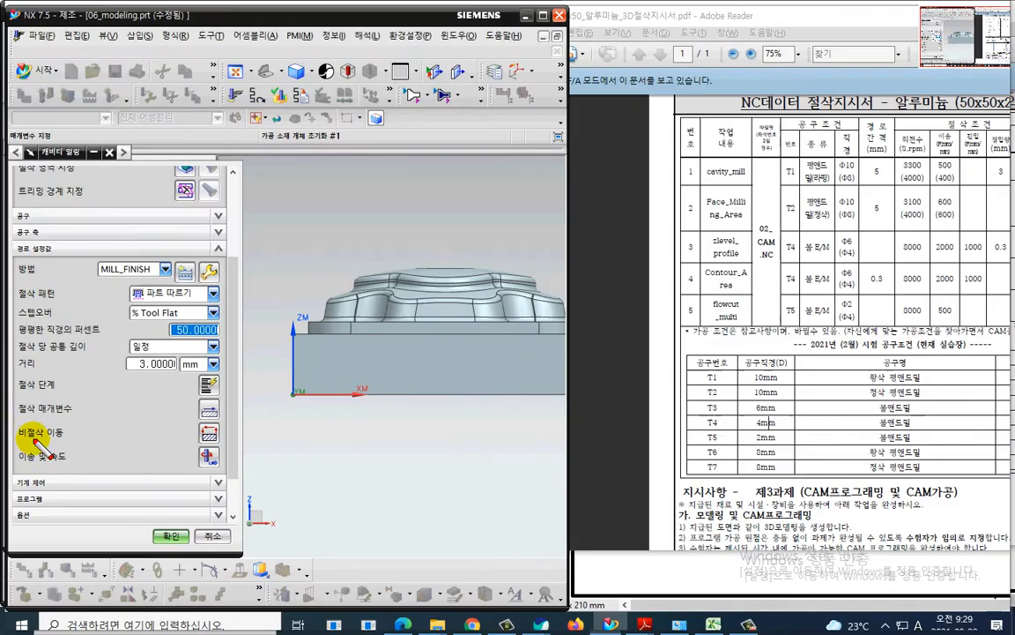
left_click_drag(24, 433, 58, 439)
left_click_drag(169, 438, 229, 456)
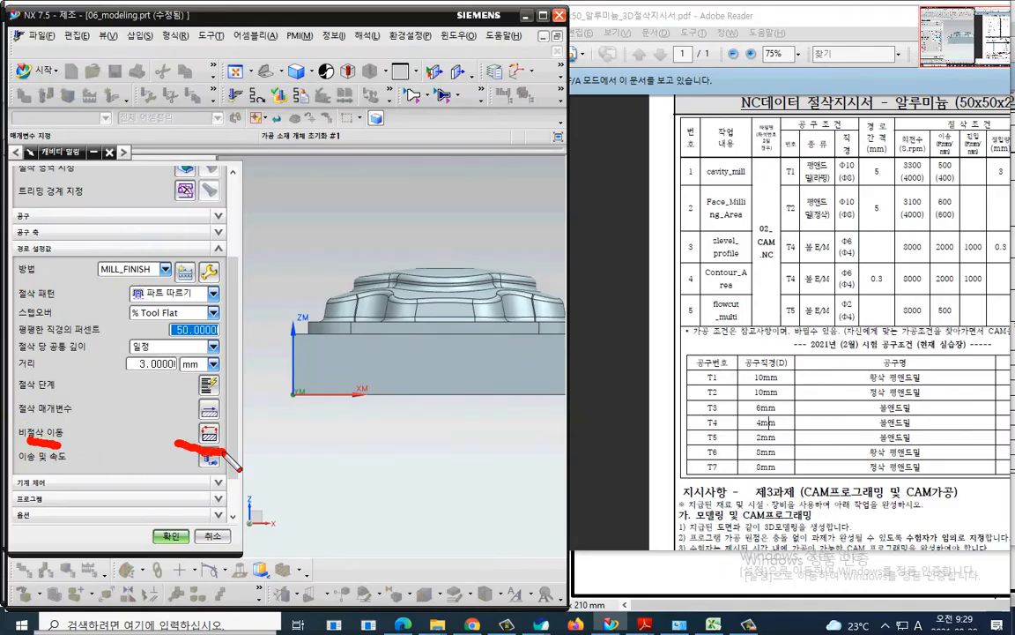
key("Escape")
left_click(208, 434)
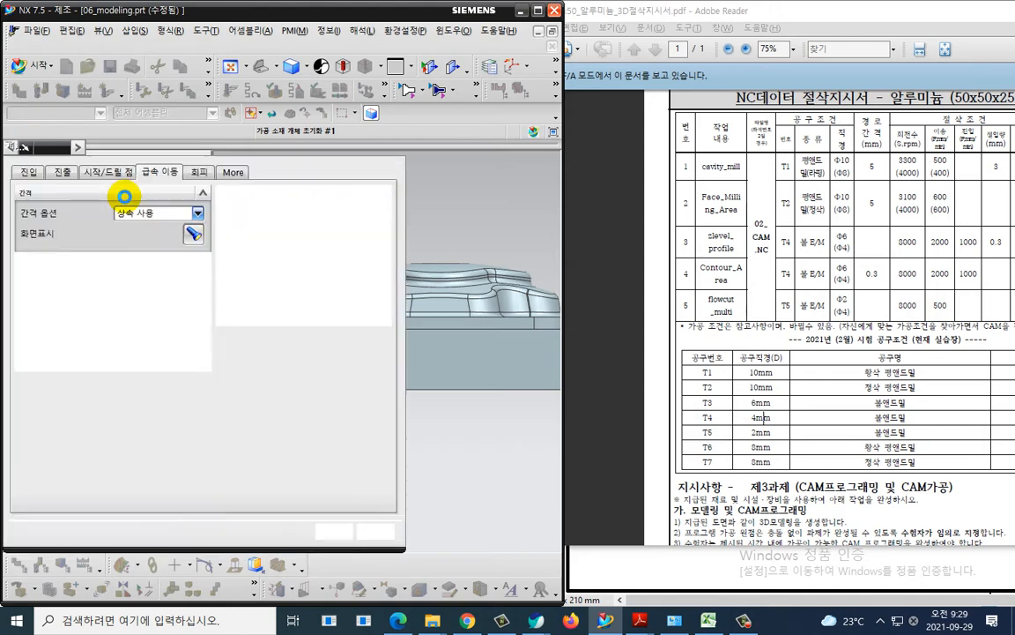
left_click(63, 172)
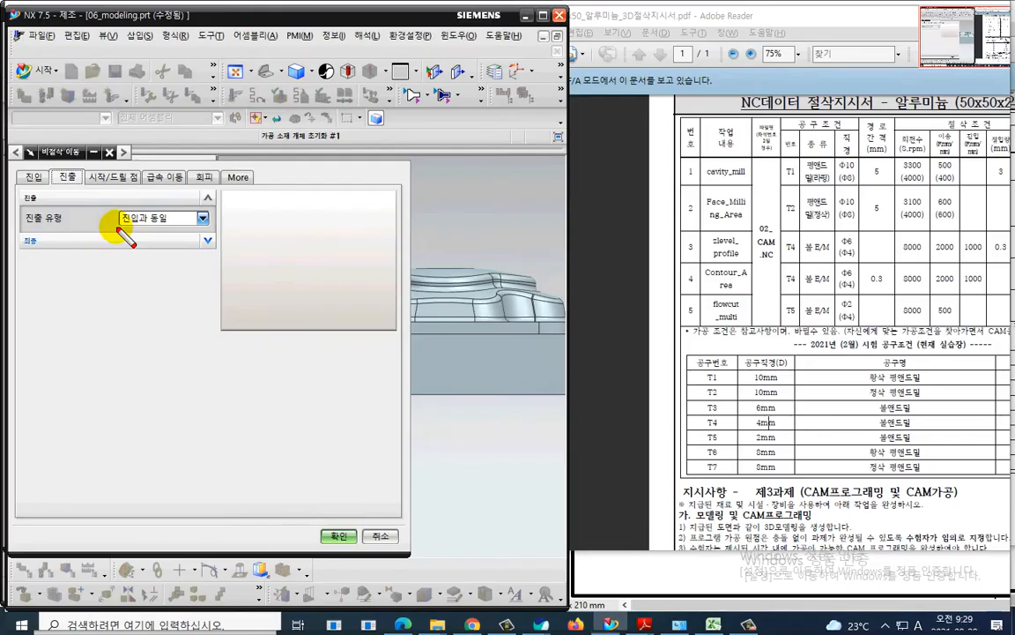
left_click_drag(110, 222, 175, 223)
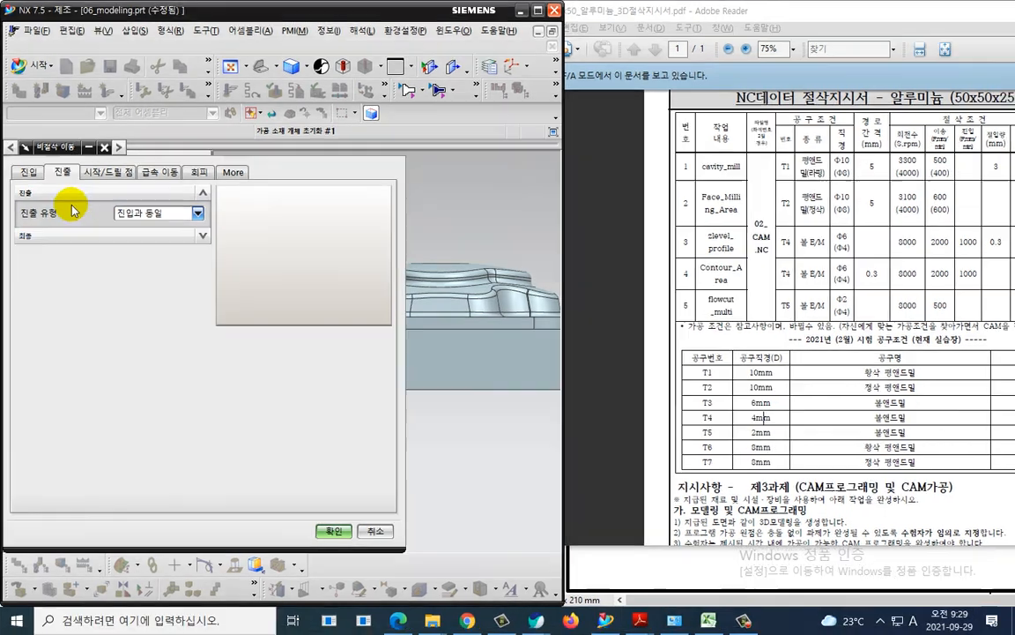
Set the engage height to 10 mm for both the closed and open areas, and accept the non-cutting moves
left_click(33, 177)
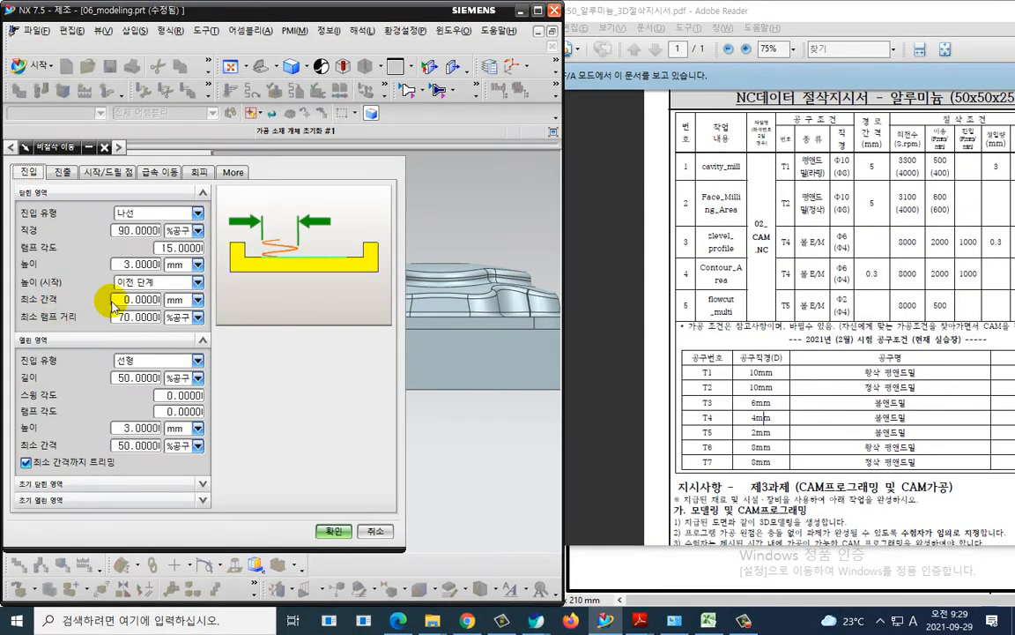
mouse_move(128, 255)
left_mouse_down()
mouse_move(126, 276)
mouse_move(128, 258)
left_mouse_up()
mouse_move(155, 400)
left_mouse_down()
mouse_move(115, 434)
mouse_move(139, 416)
left_mouse_up()
left_click_drag(425, 238, 465, 242)
left_click_drag(447, 226, 487, 226)
key("Escape")
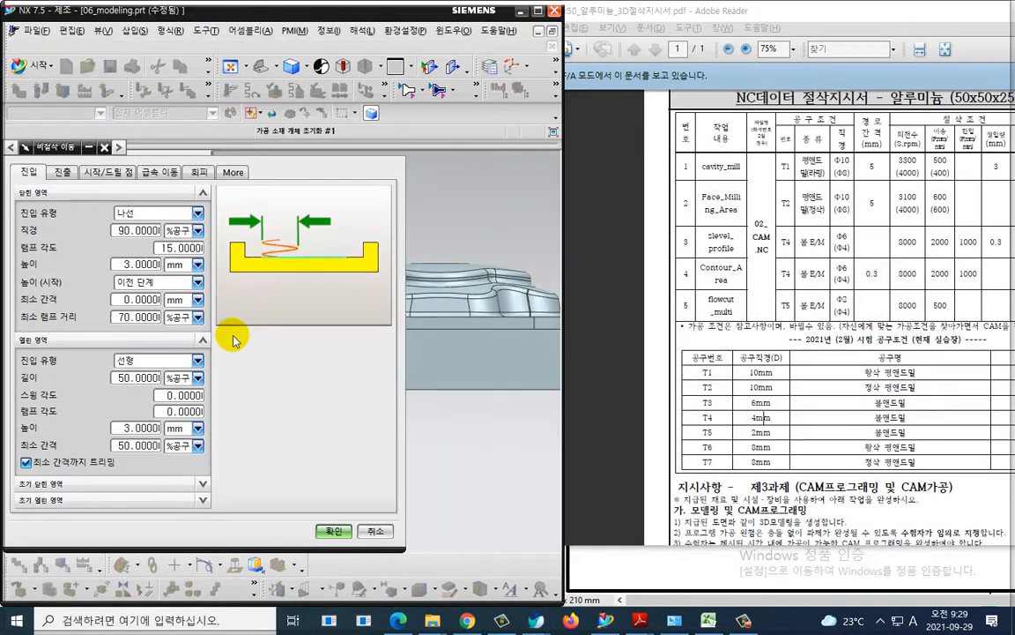
double_click(142, 269)
type("10")
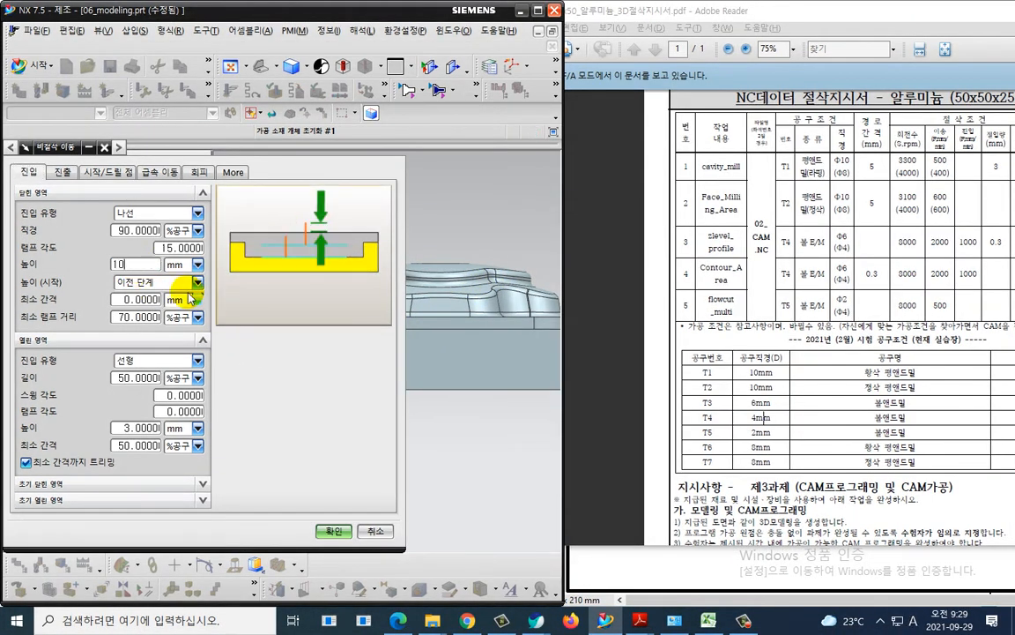
double_click(141, 428)
type("1")
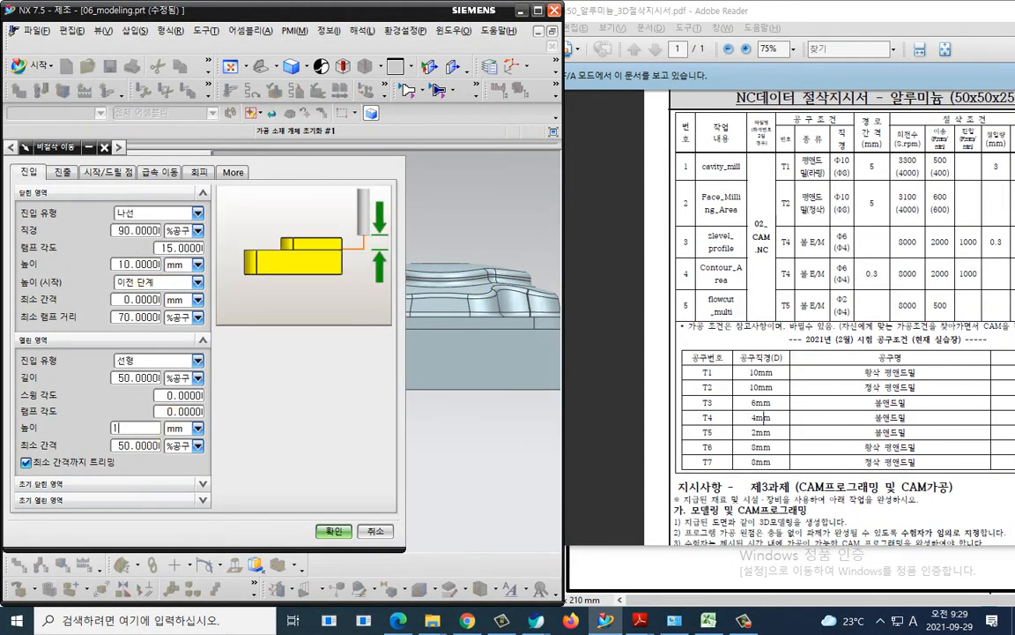
type("0")
left_click(332, 530)
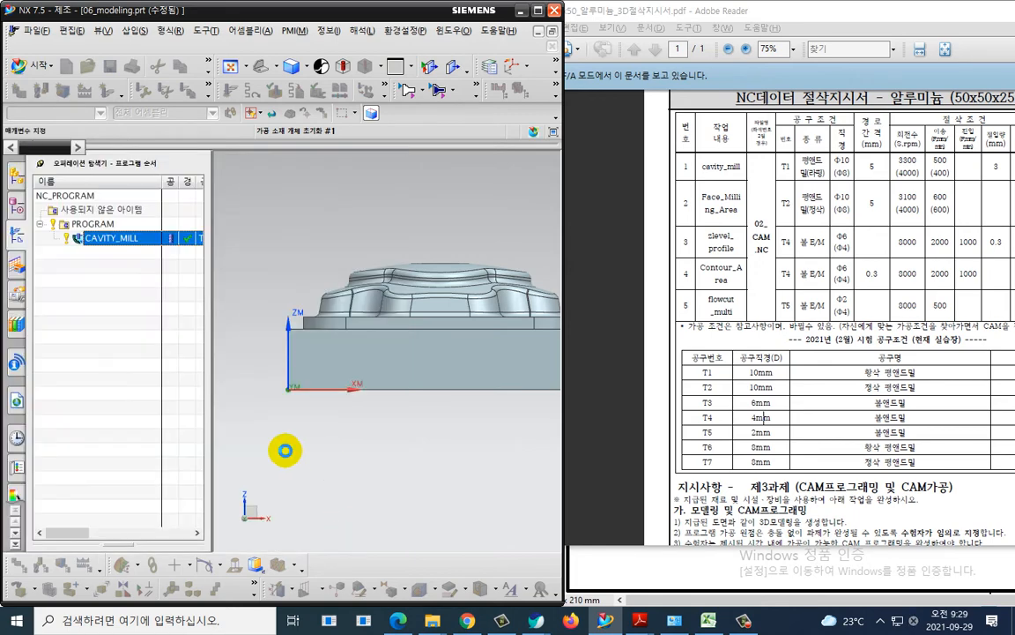
Regenerate the CAVITY_MILL tool path with the new engage heights, view it from the front and accept the operation
scroll(182, 449, "down", 2)
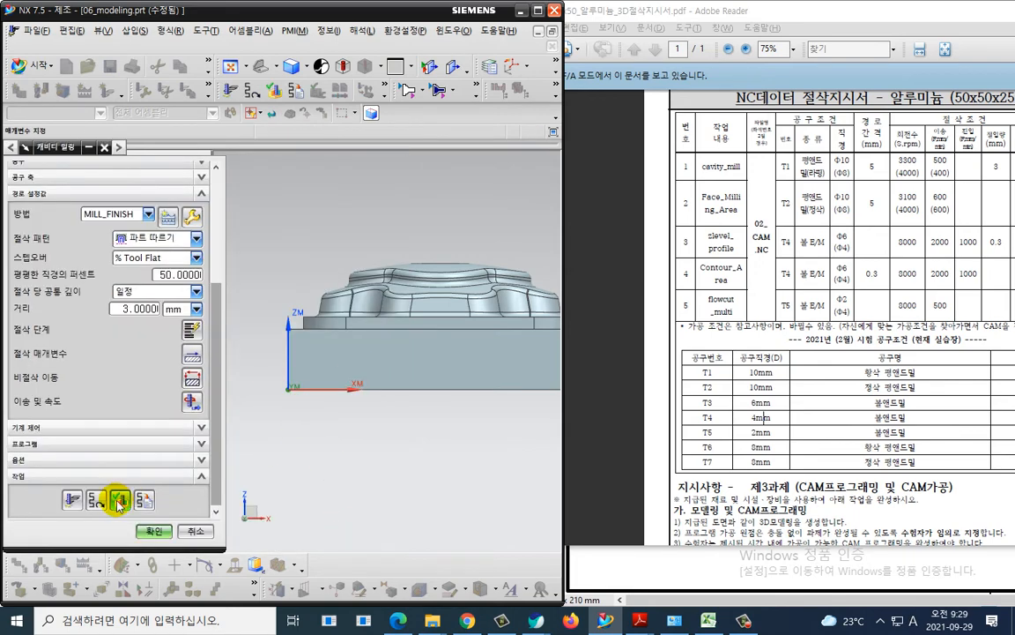
left_click(97, 500)
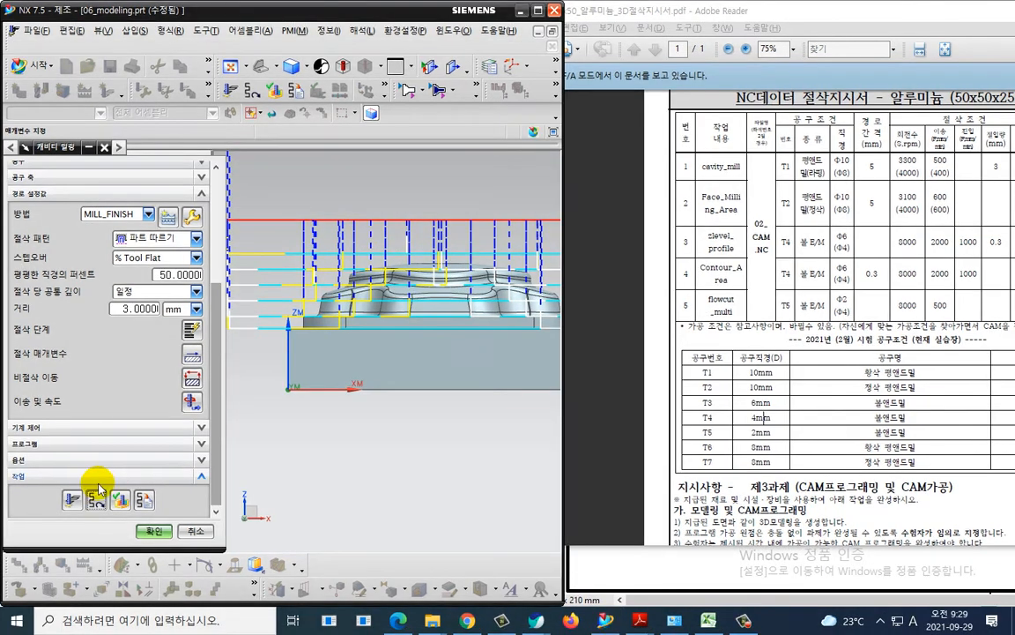
left_click(73, 500)
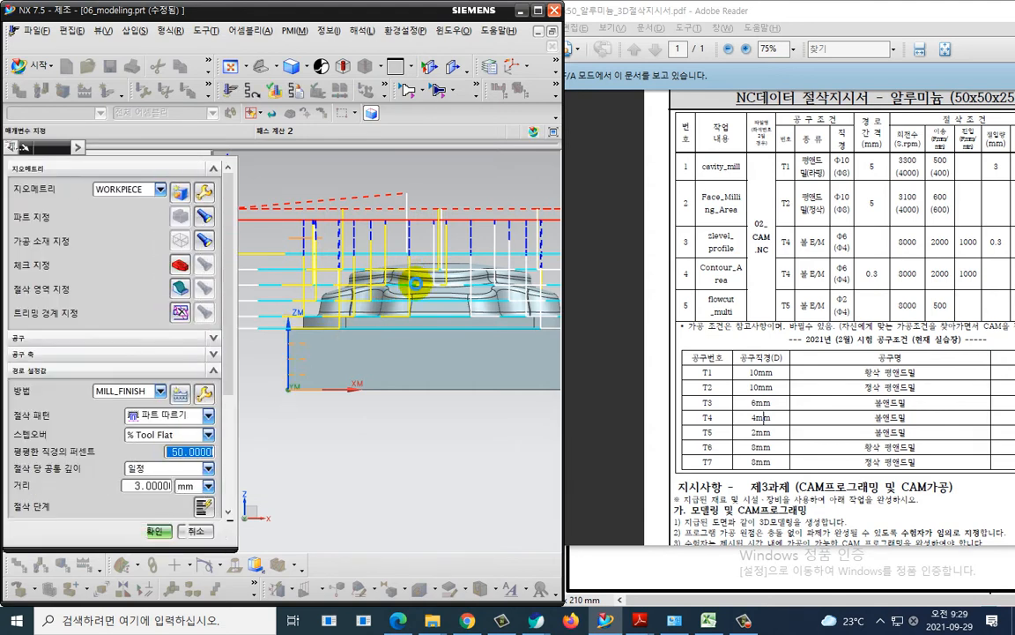
scroll(416, 298, "down", 2)
middle_click_drag(416, 298, 393, 339)
key("F8")
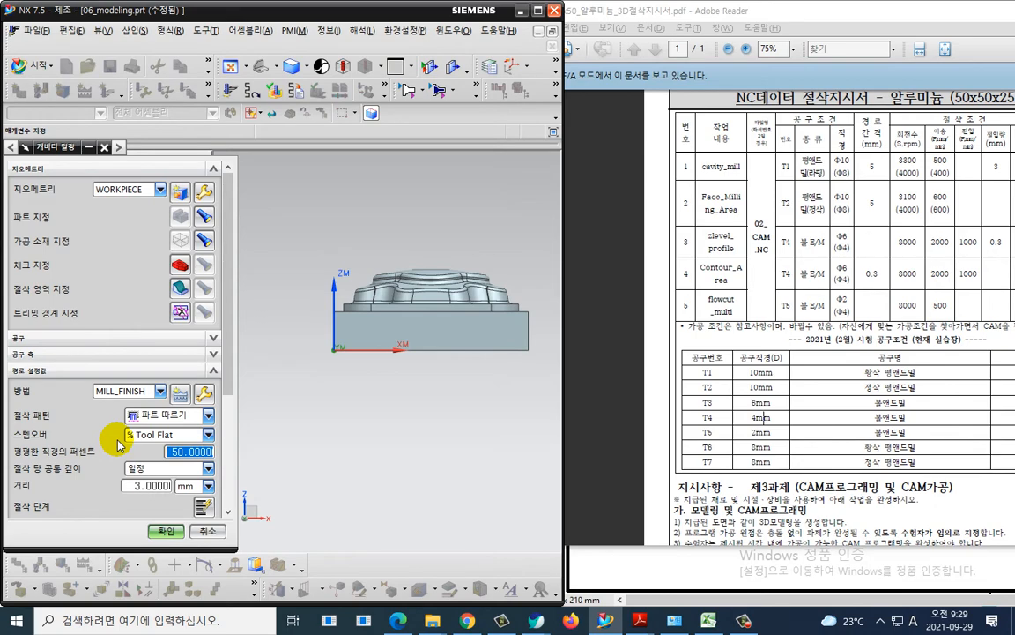
left_click(164, 531)
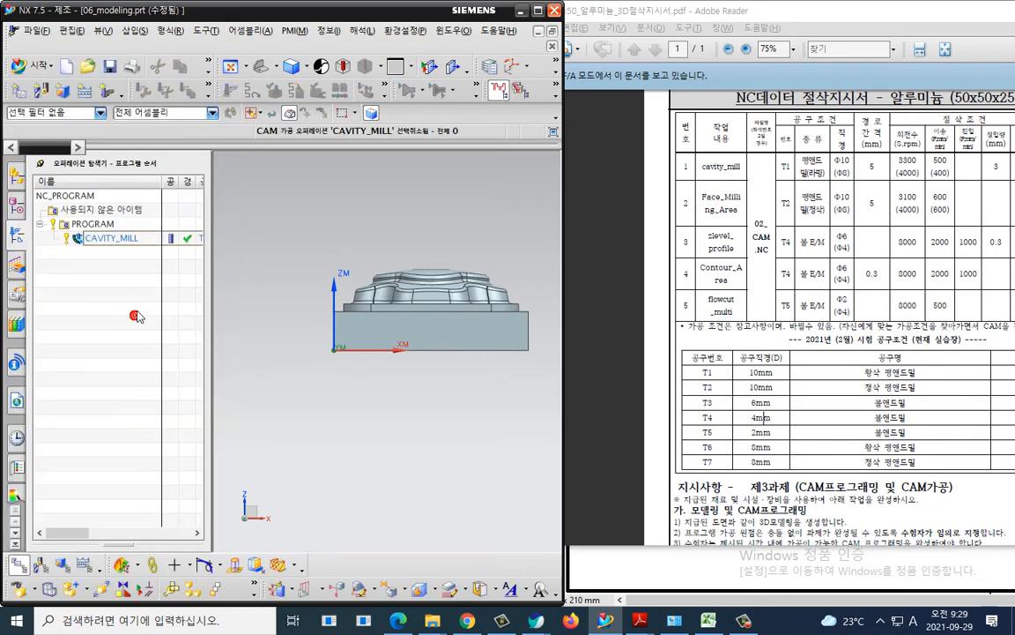
Display the finished CAVITY_MILL tool path over the part in an isometric view for review, and deselect the operation
mouse_move(148, 257)
left_mouse_down()
mouse_move(121, 262)
mouse_move(158, 240)
mouse_move(156, 282)
left_mouse_up()
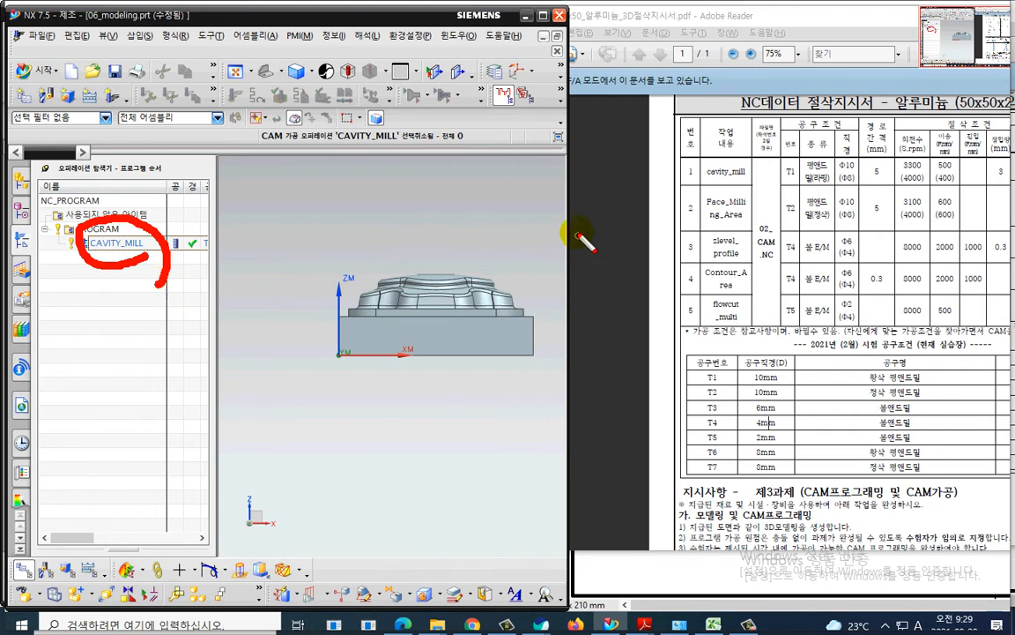
mouse_move(546, 197)
left_mouse_down()
mouse_move(674, 224)
mouse_move(636, 239)
left_mouse_up()
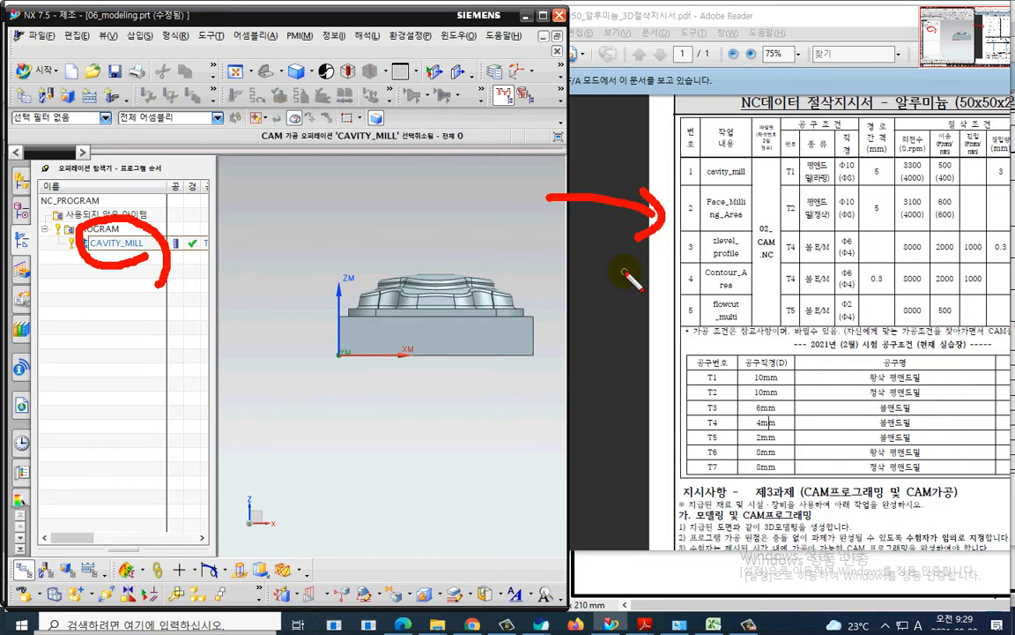
key("Escape")
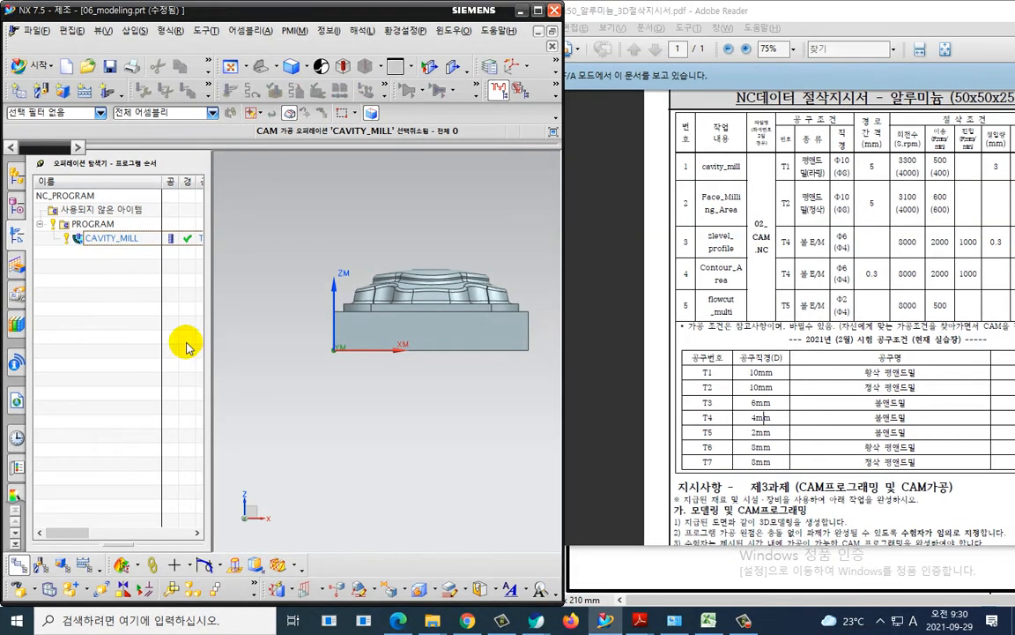
middle_click_drag(262, 368, 235, 331)
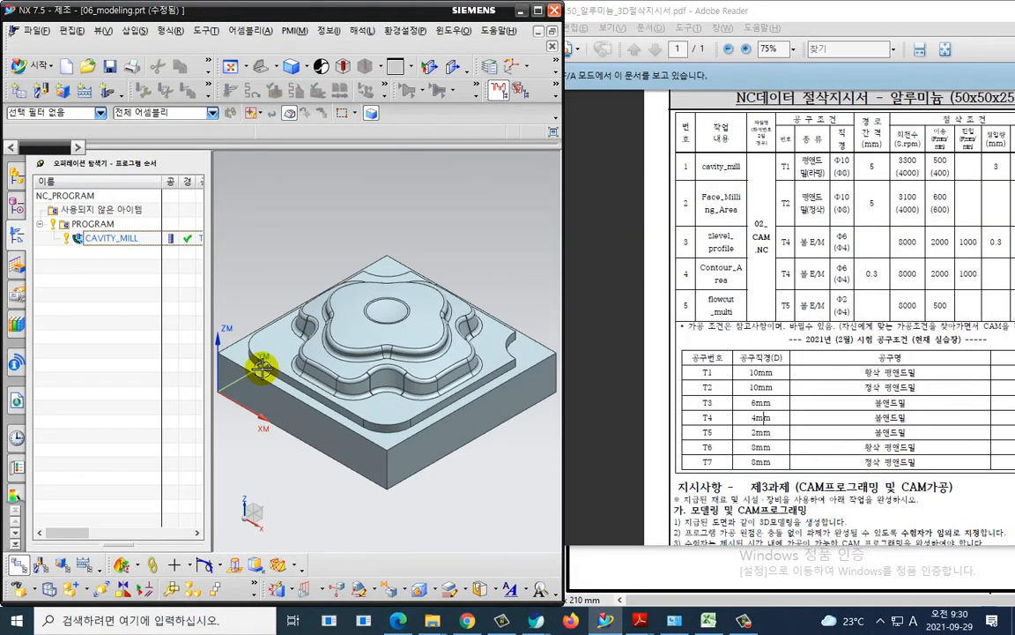
left_click(123, 238)
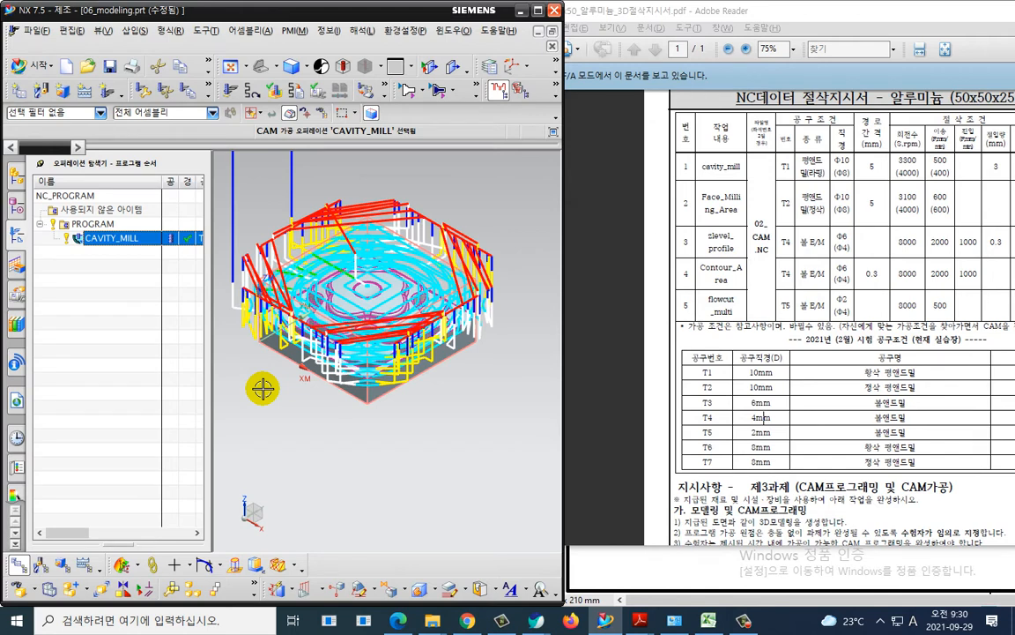
left_click(144, 280)
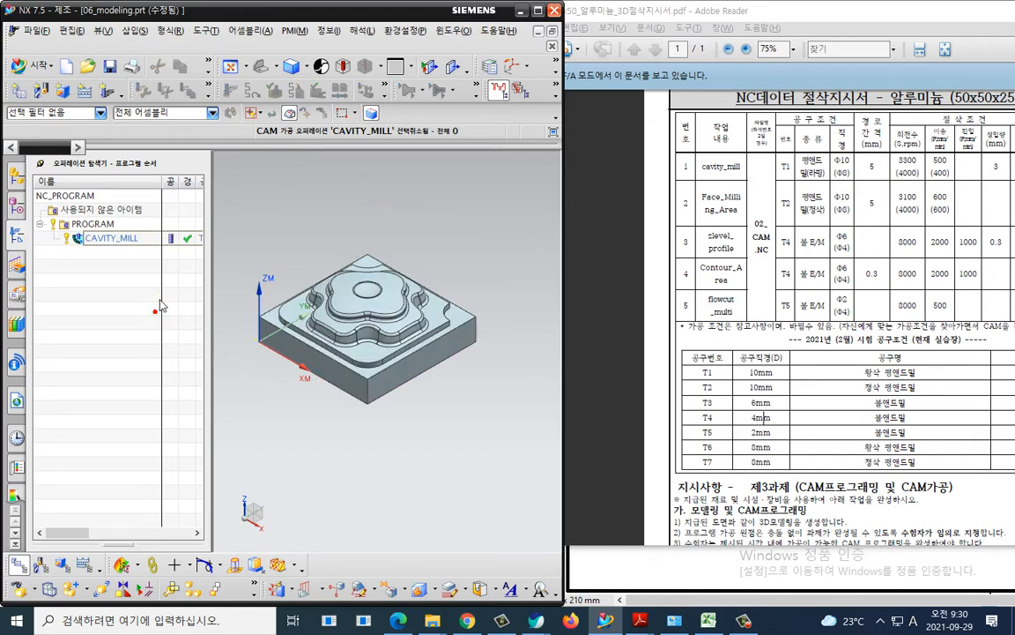
Start creating a new milling operation under PROGRAM
left_click(106, 92)
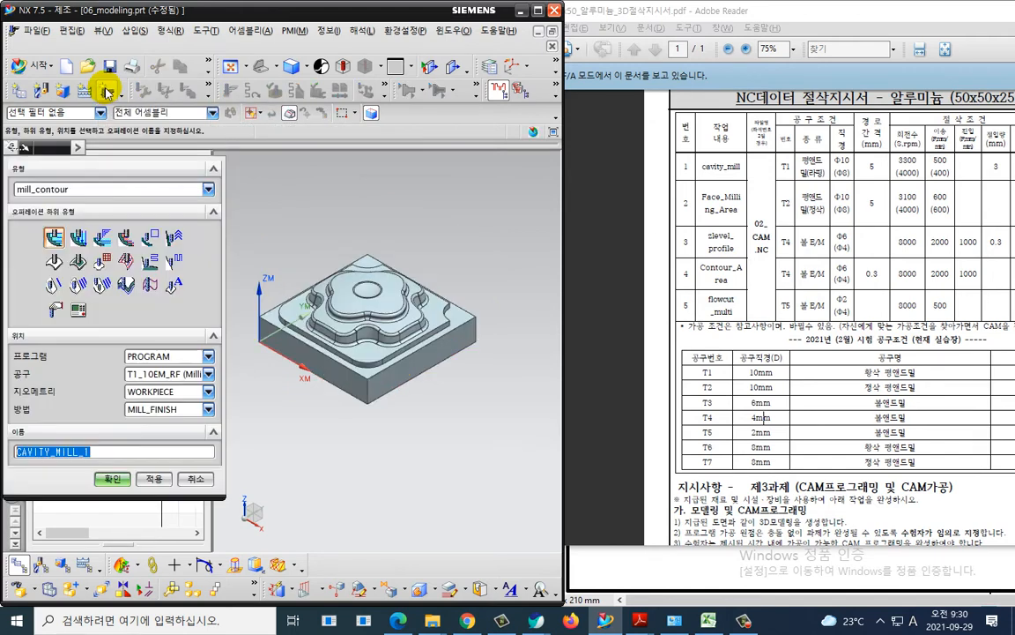
Create a REST_MILLING operation in PROGRAM with tool T3_BALL_MILL_6, WORKPIECE geometry and the MILL_FINISH method
left_click(129, 236)
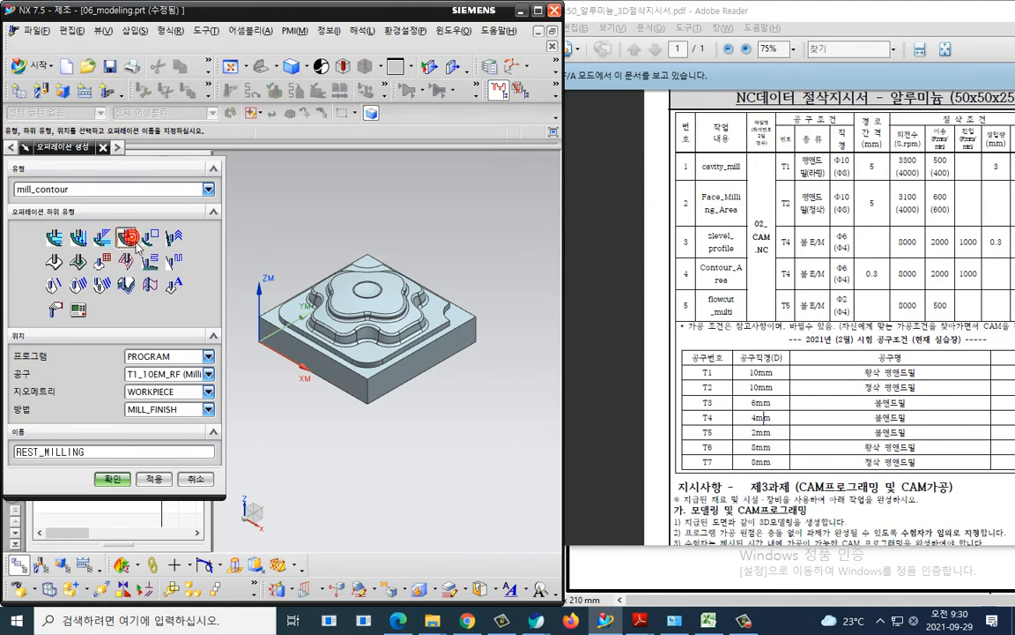
mouse_move(144, 249)
left_mouse_down()
mouse_move(126, 253)
mouse_move(111, 222)
mouse_move(141, 229)
mouse_move(141, 242)
left_mouse_up()
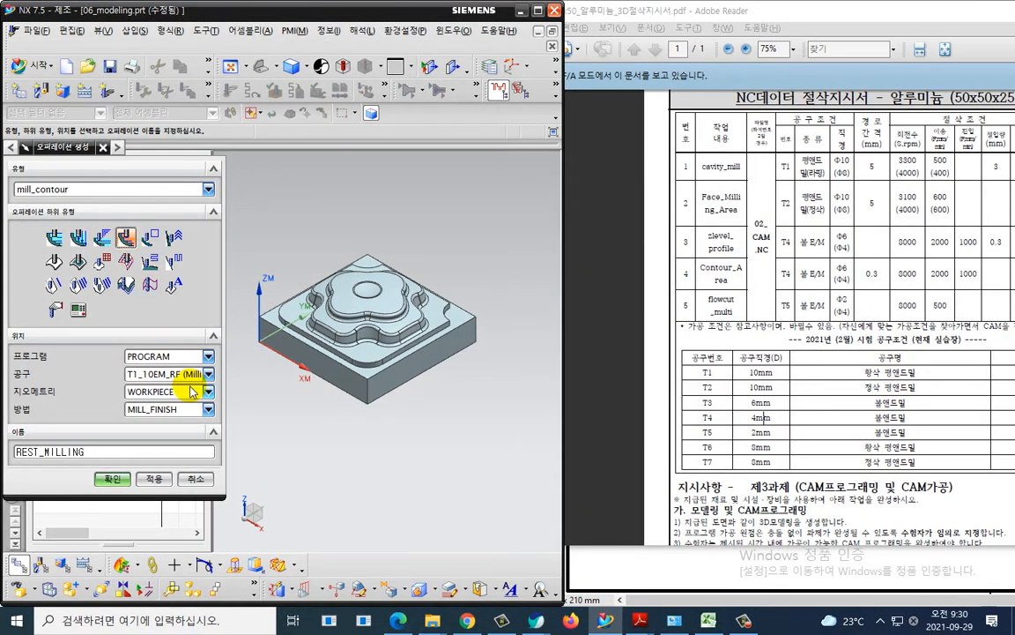
left_click(187, 378)
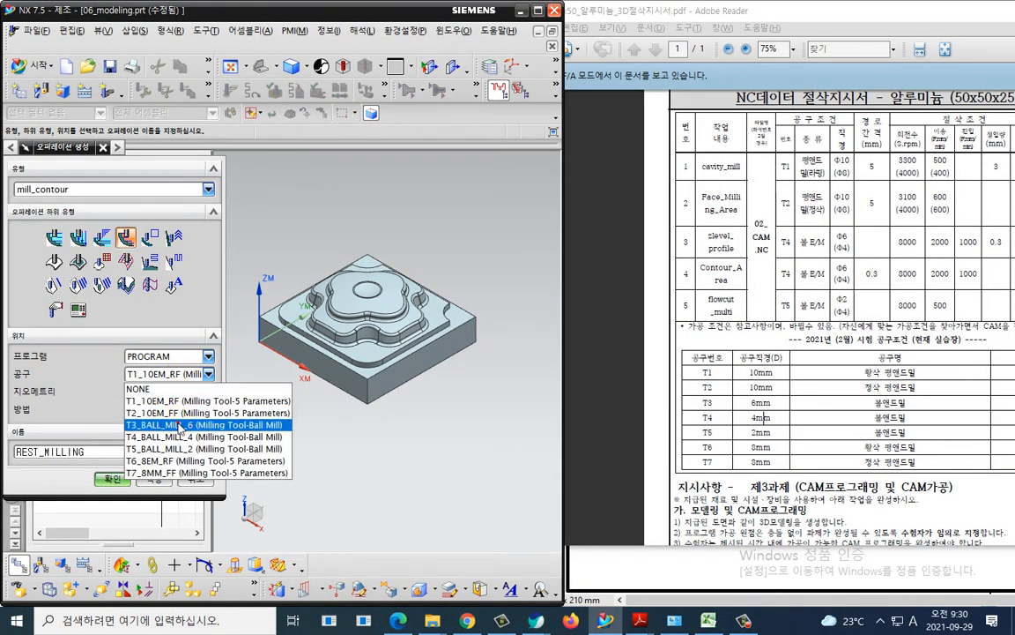
left_click_drag(152, 413, 179, 427)
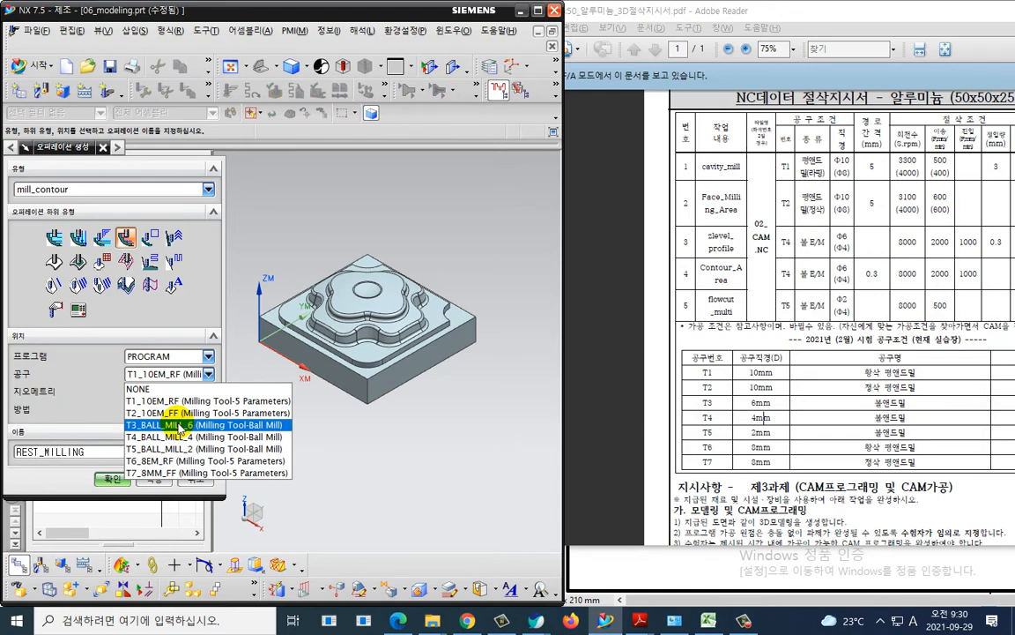
left_click(180, 424)
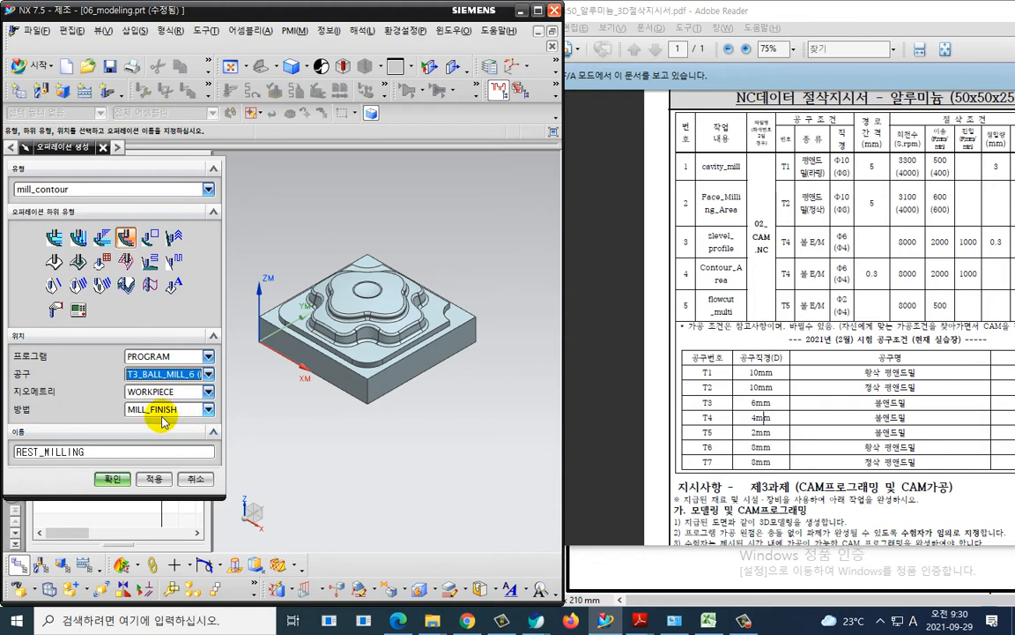
left_click(123, 478)
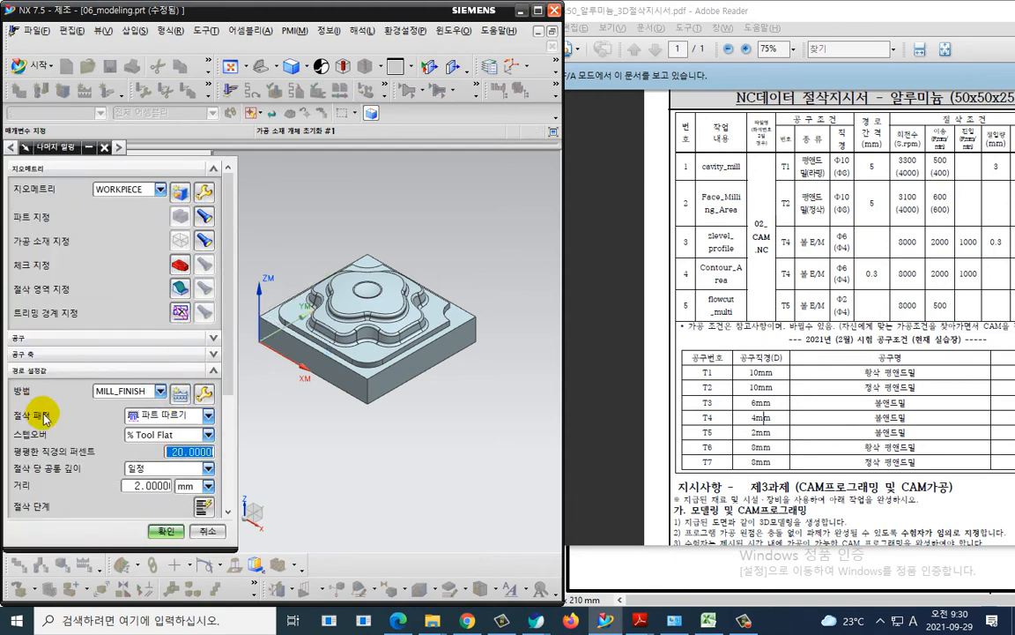
Set the part side stock to 0.1 in the operation's cutting parameters
scroll(44, 418, "down", 3)
left_click(203, 362)
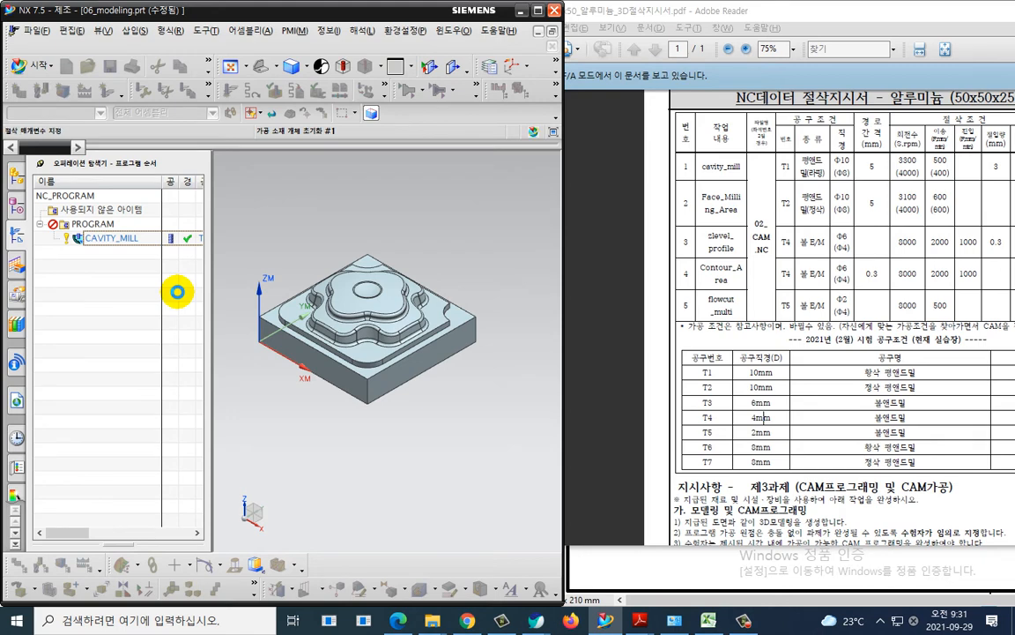
left_click(63, 171)
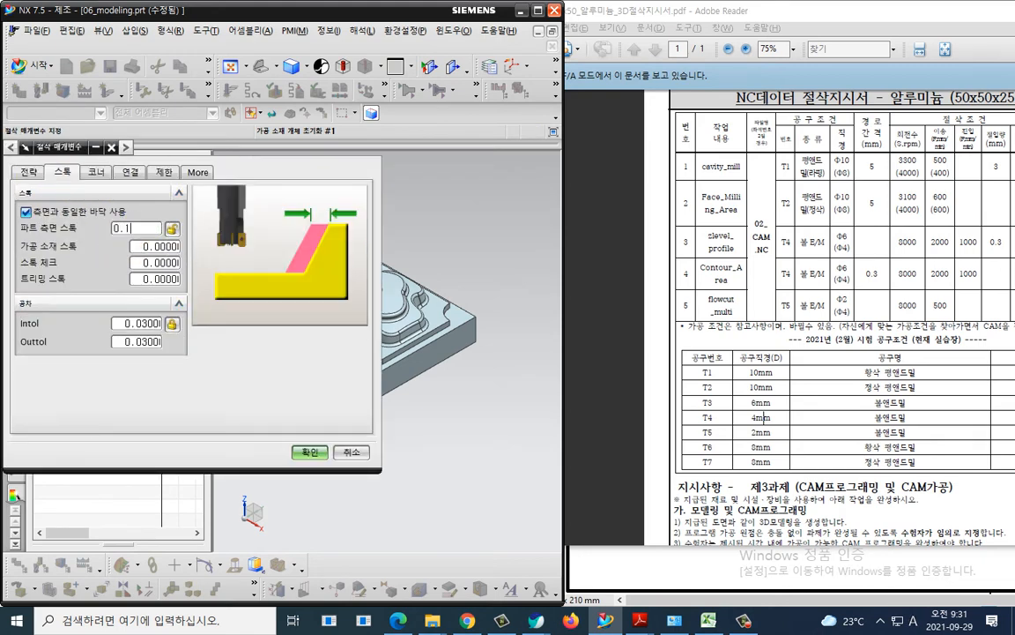
left_click(309, 451)
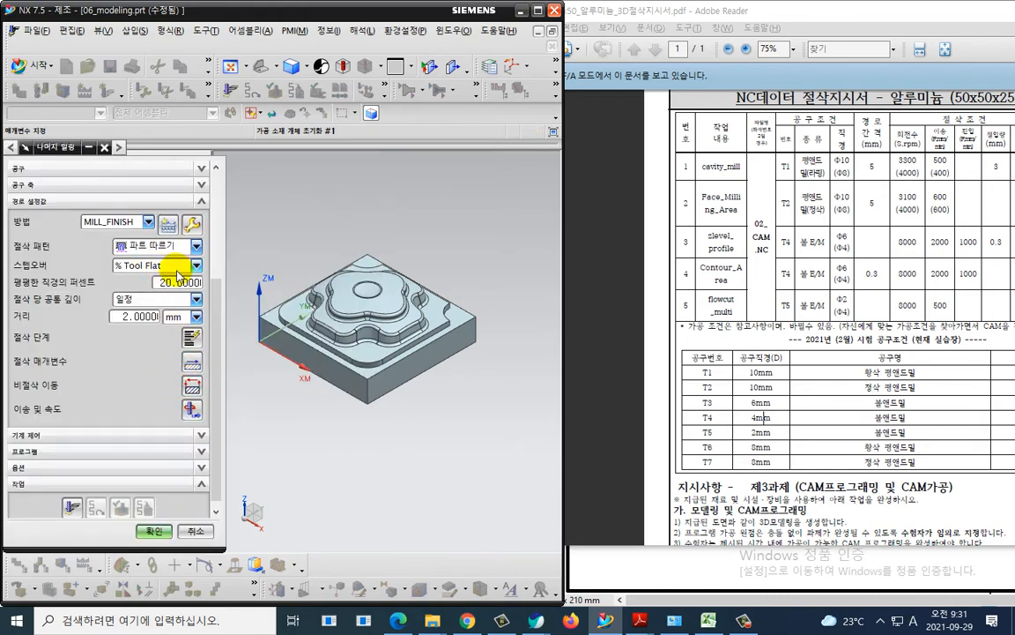
key("ctrl+2")
mouse_move(193, 301)
left_mouse_down()
mouse_move(125, 289)
mouse_move(201, 257)
mouse_move(106, 317)
mouse_move(134, 347)
left_mouse_up()
key("Escape")
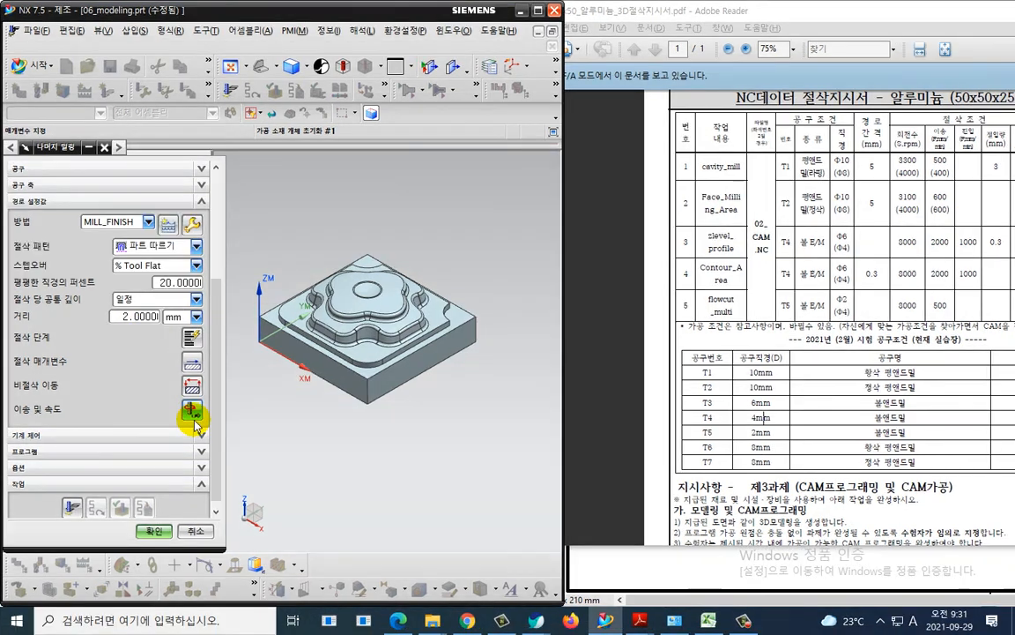
Open the feeds and speeds settings of the rest milling operation
left_click(195, 414)
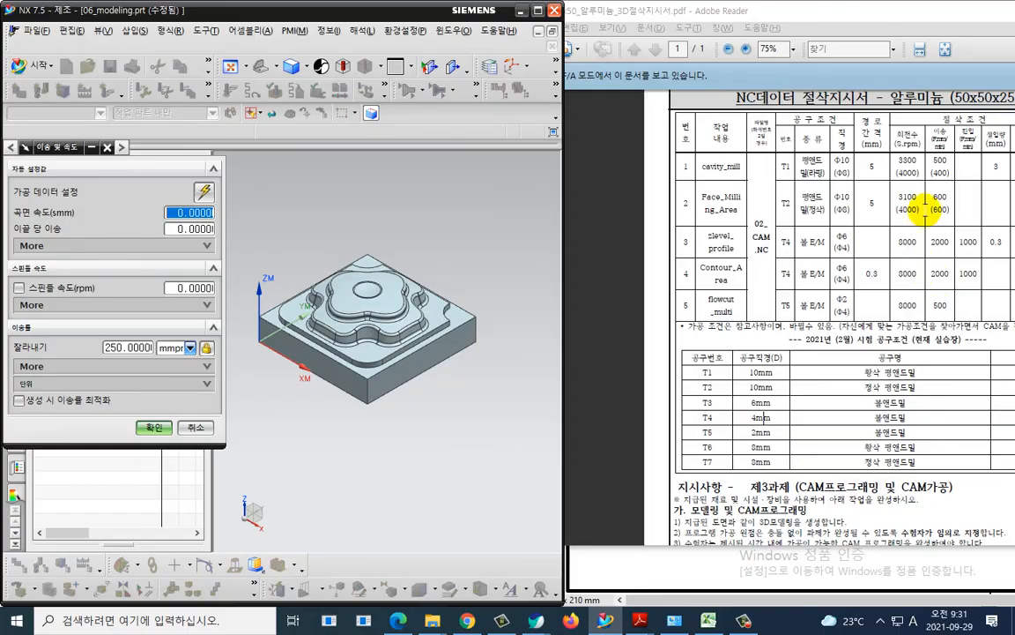
key("ctrl+2")
mouse_move(895, 185)
left_mouse_down()
mouse_move(960, 176)
mouse_move(897, 166)
mouse_move(906, 193)
mouse_move(947, 191)
mouse_move(897, 173)
mouse_move(944, 192)
mouse_move(966, 177)
mouse_move(890, 175)
mouse_move(935, 194)
left_mouse_up()
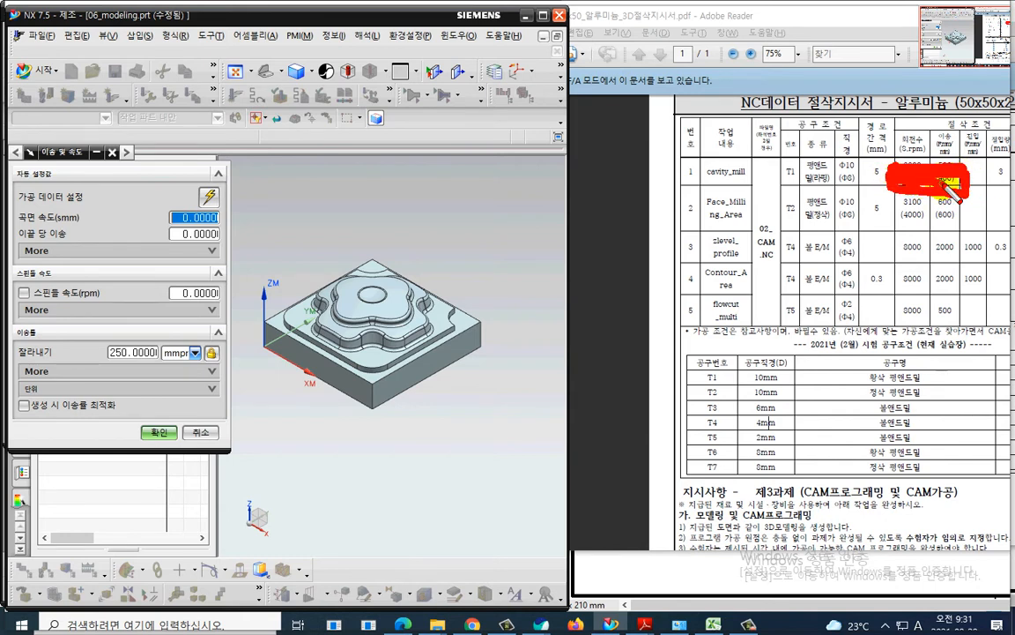
key("Escape")
key("ctrl+2")
mouse_move(963, 191)
left_mouse_down()
mouse_move(899, 191)
mouse_move(936, 160)
mouse_move(948, 201)
mouse_move(932, 173)
mouse_move(972, 179)
left_mouse_up()
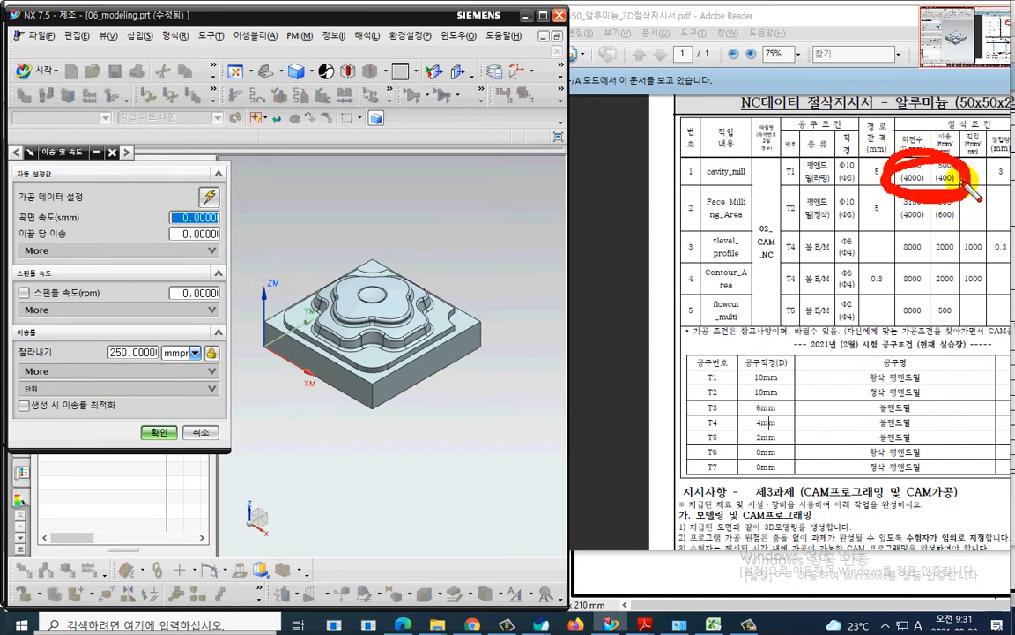
key("Escape")
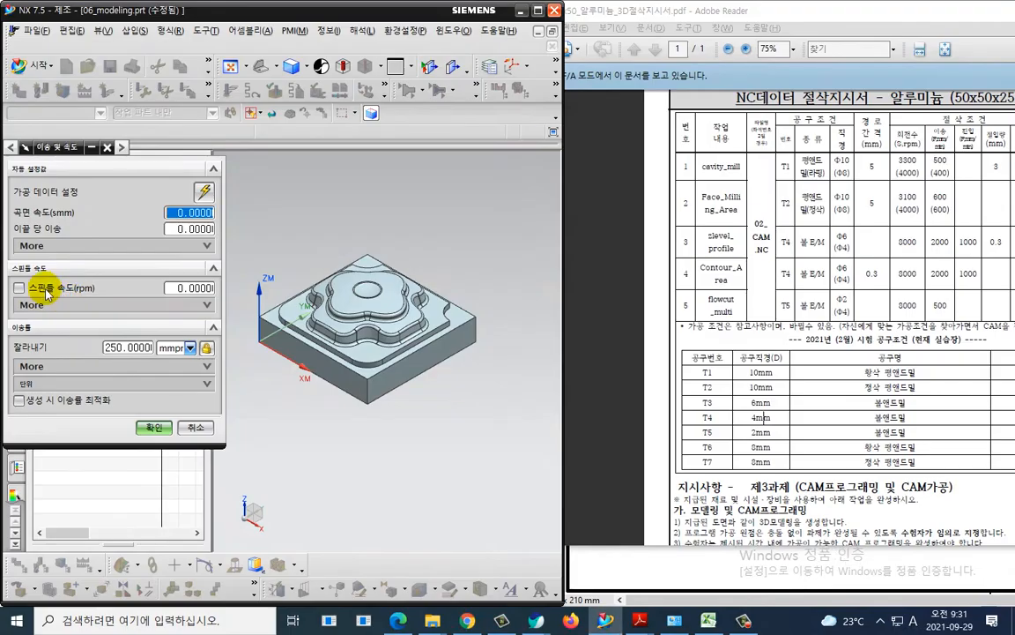
Enable the spindle speed at 4000 rpm and set the cutting feed rate to 400 mmpm
left_click(24, 292)
left_click(177, 287)
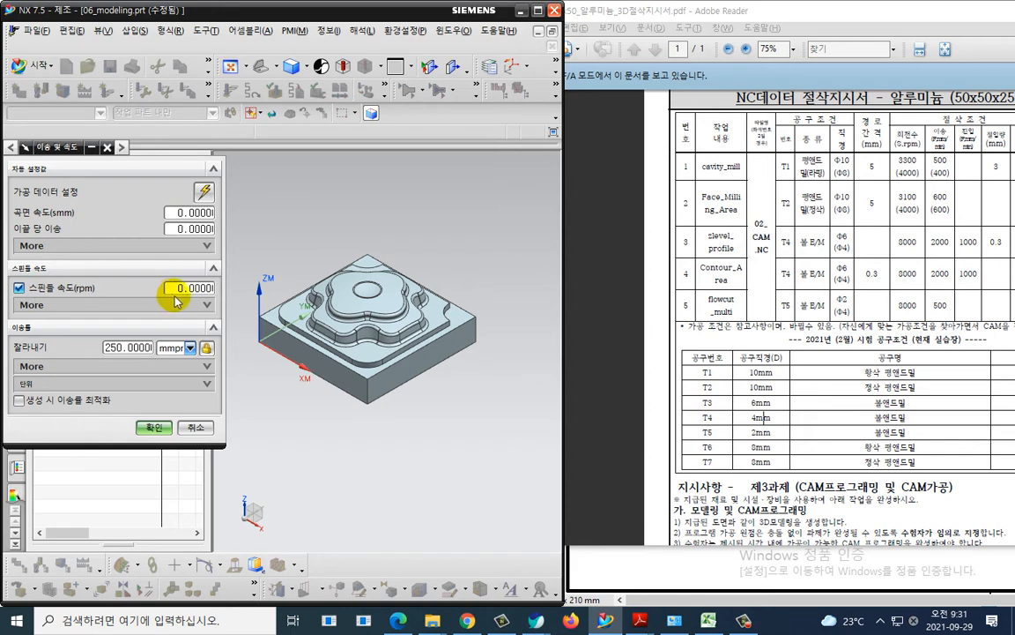
double_click(176, 287)
type("4000")
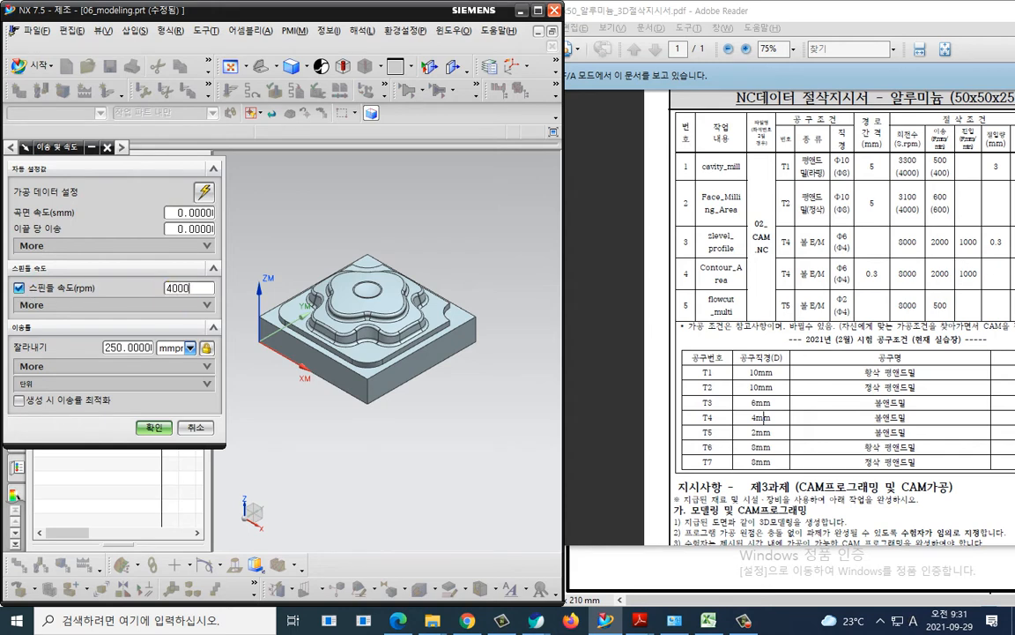
key("Tab")
type("400")
key("Return")
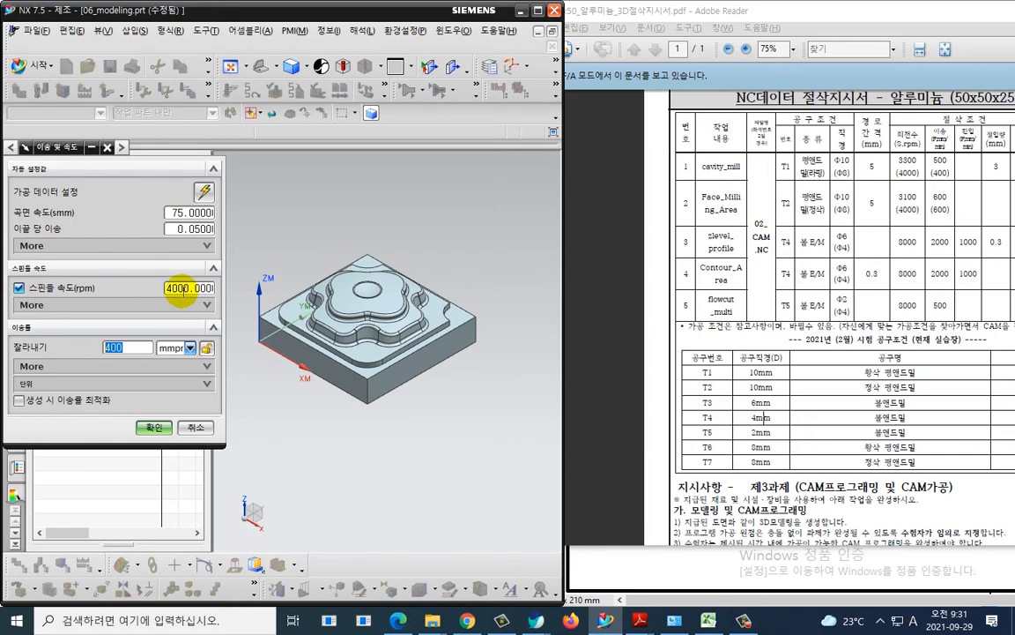
Set the engage feed rate to 200 mmpm and accept the feeds and speeds
left_click(44, 365)
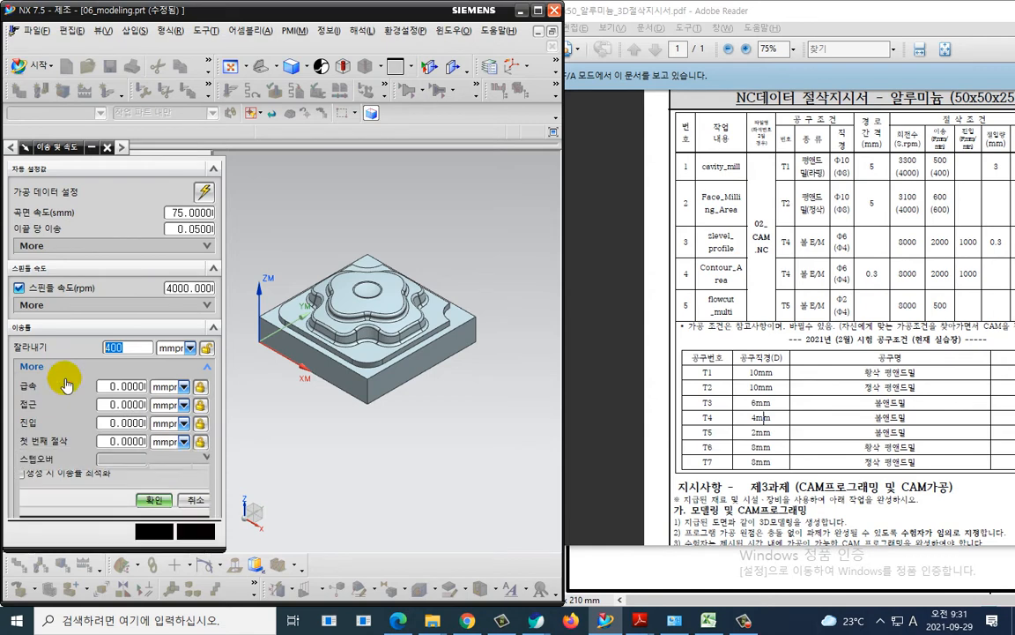
double_click(113, 428)
type("22")
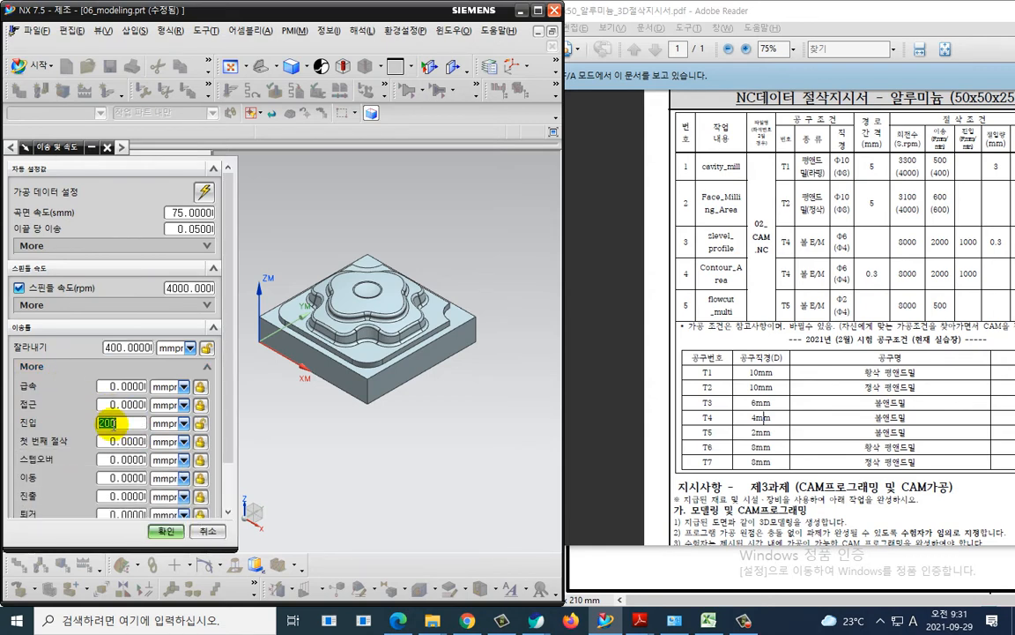
left_click(165, 530)
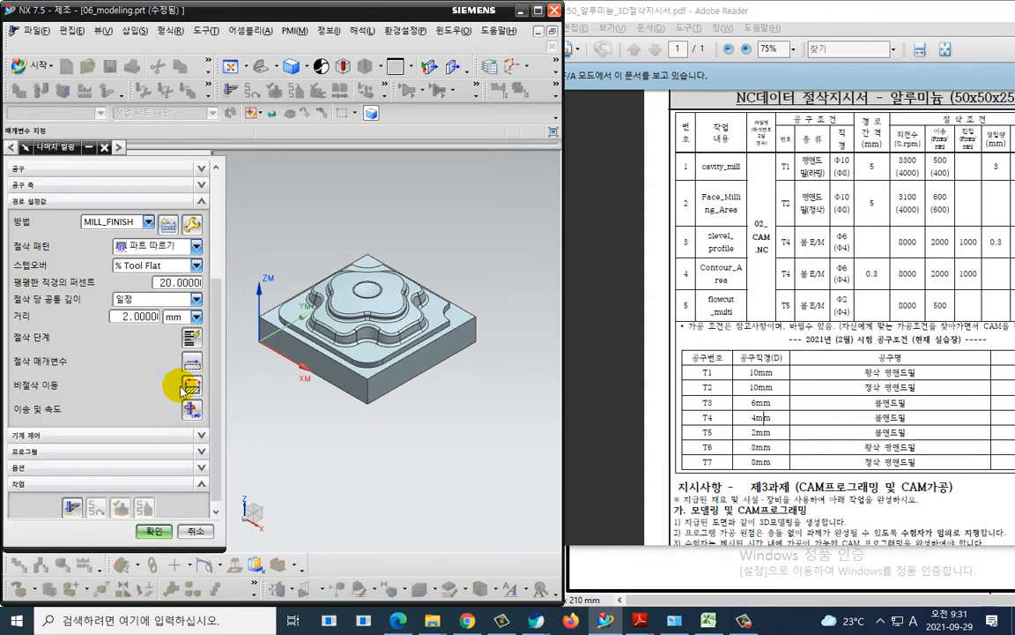
Generate the rest milling toolpath without a specified cut area
left_click(72, 500)
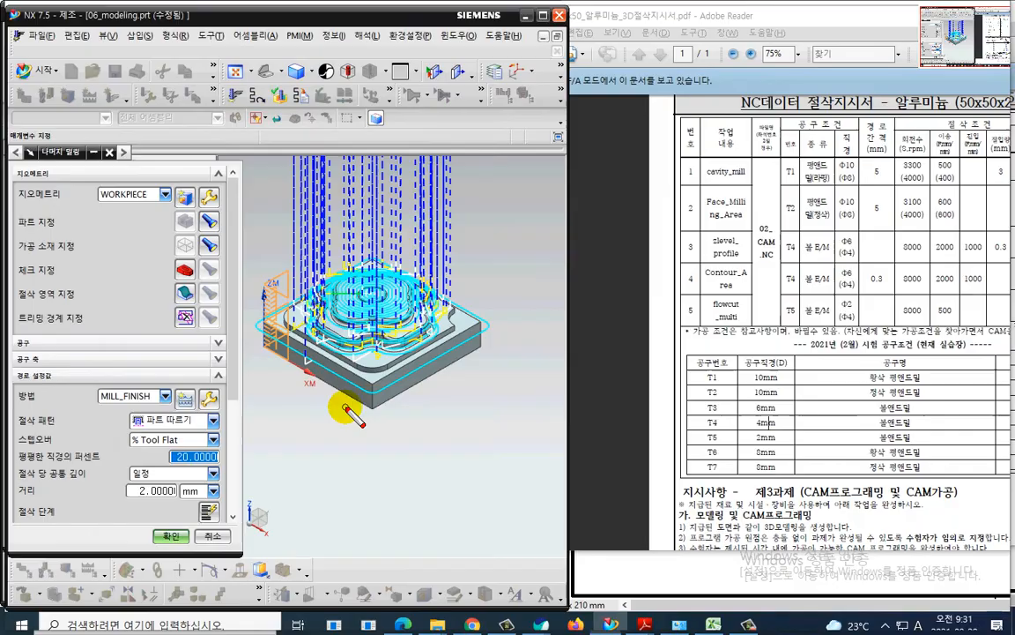
mouse_move(349, 414)
left_mouse_down()
mouse_move(338, 398)
mouse_move(349, 388)
mouse_move(309, 375)
mouse_move(325, 384)
left_mouse_up()
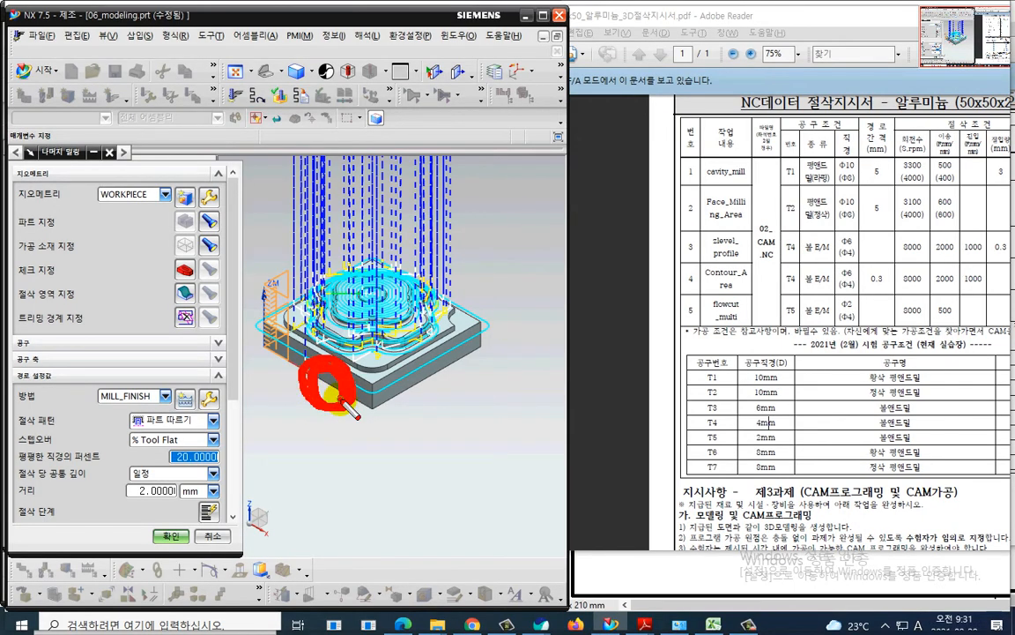
key("Escape")
Specify the cut area by window-selecting, in the front view, all raised contour faces above the square base
left_click(188, 295)
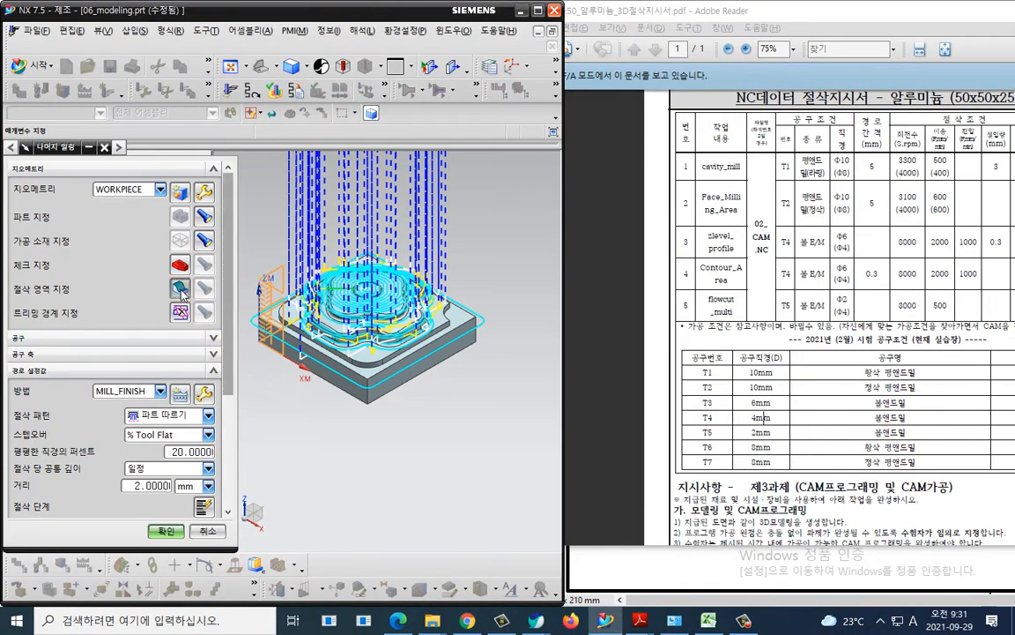
key("ctrl+alt+f")
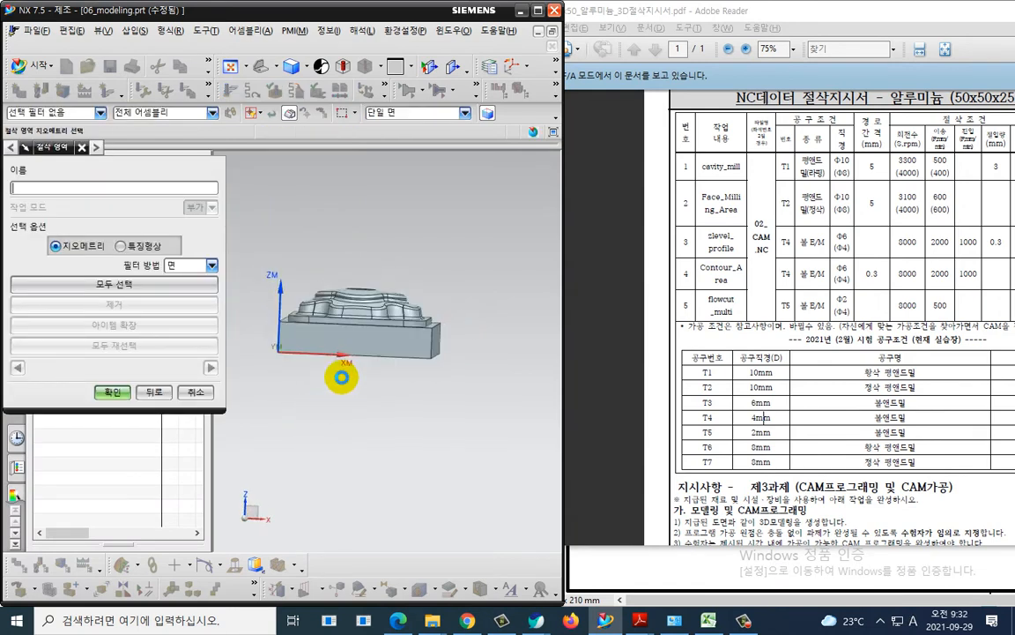
left_click_drag(260, 222, 409, 302)
key("End")
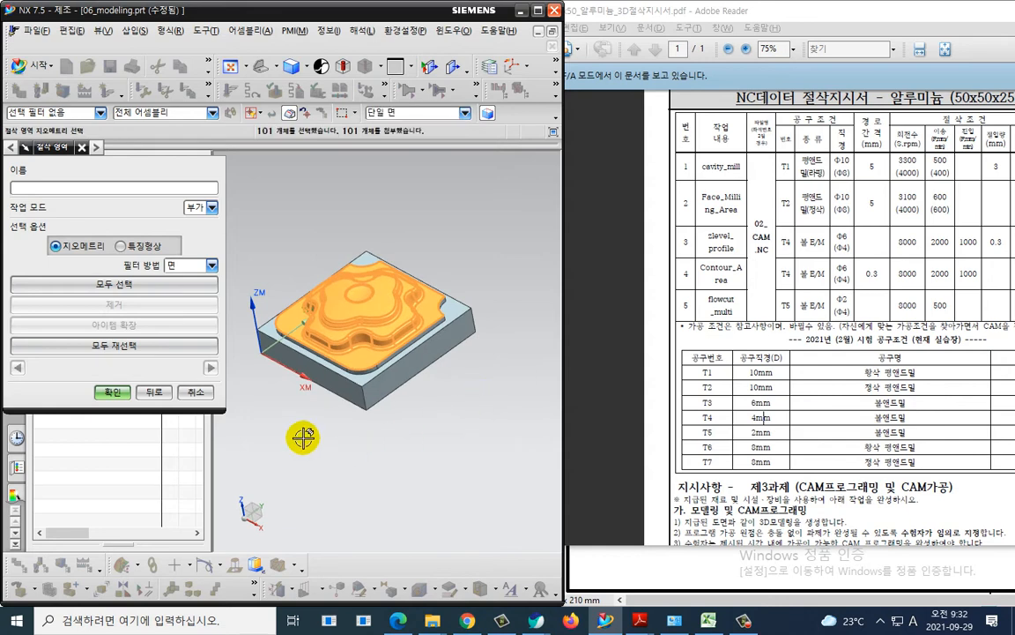
left_click(111, 399)
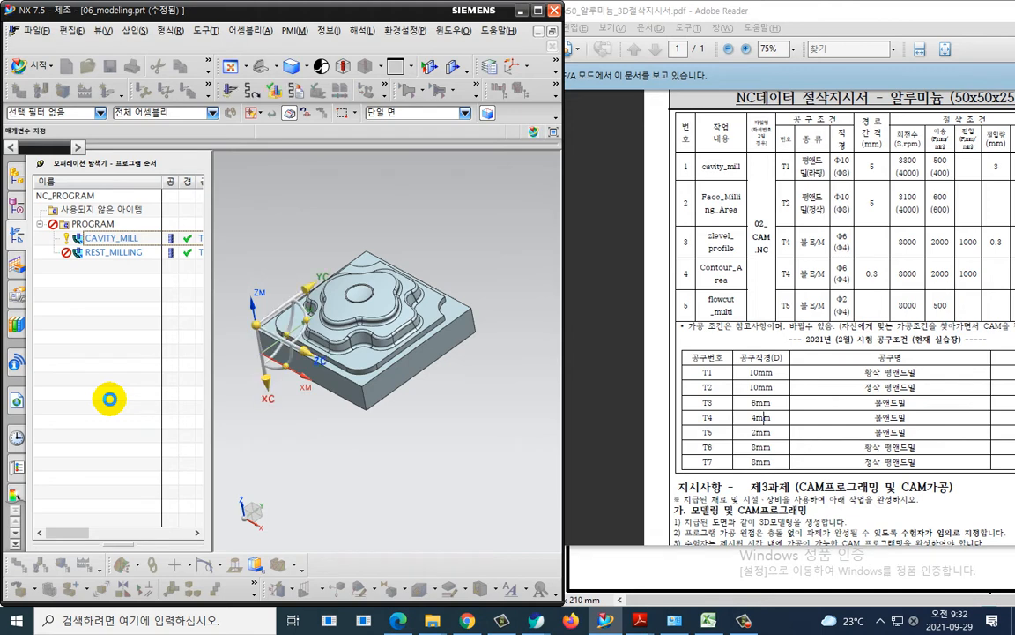
Regenerate the rest milling toolpath for the selected cut area and accept the operation
scroll(85, 467, "down", 5)
left_click(78, 499)
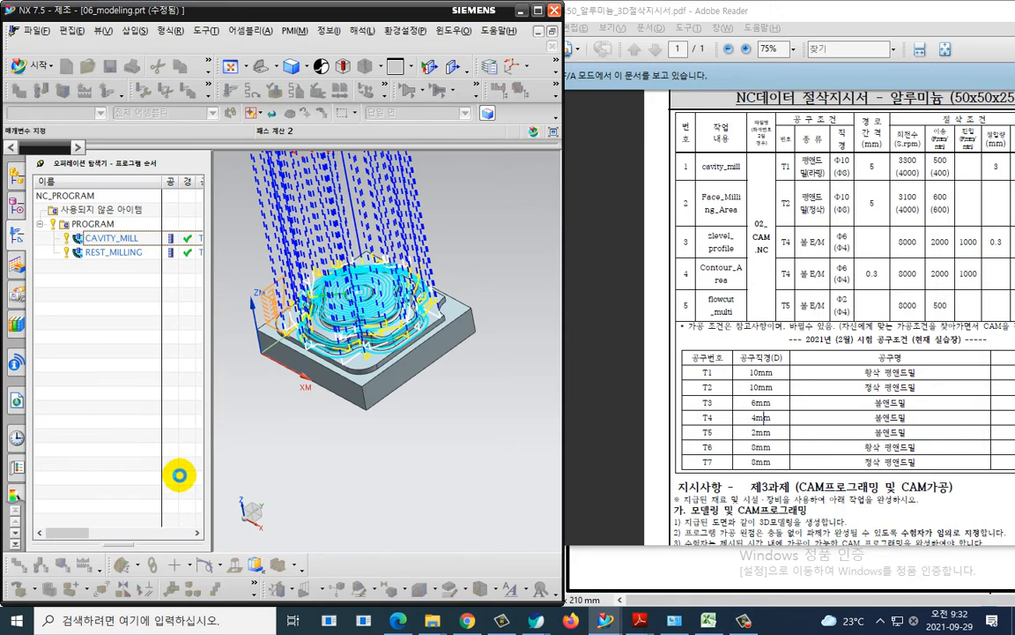
left_click(163, 533)
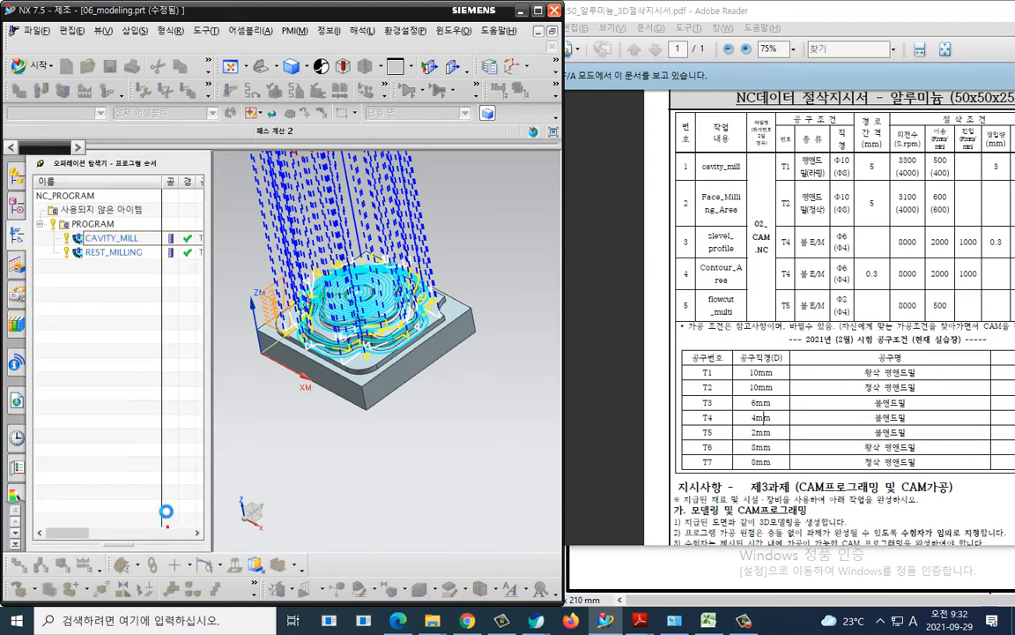
Verify all PROGRAM toolpaths with a 2D dynamic material removal simulation at animation speed 1, then close the visualization
left_click(113, 222)
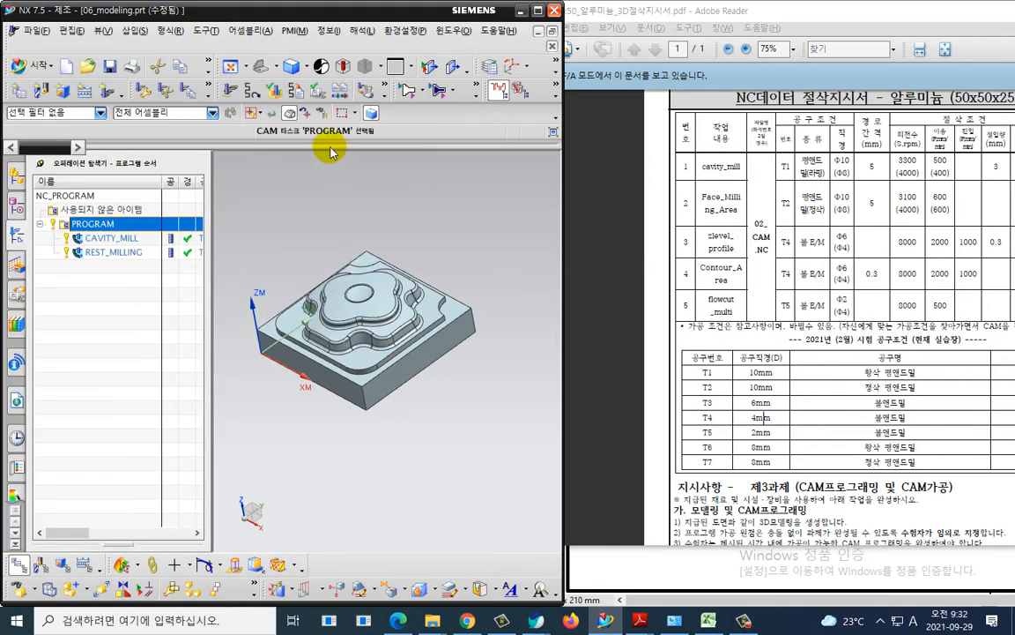
left_click(248, 88)
middle_click_drag(446, 467, 427, 424)
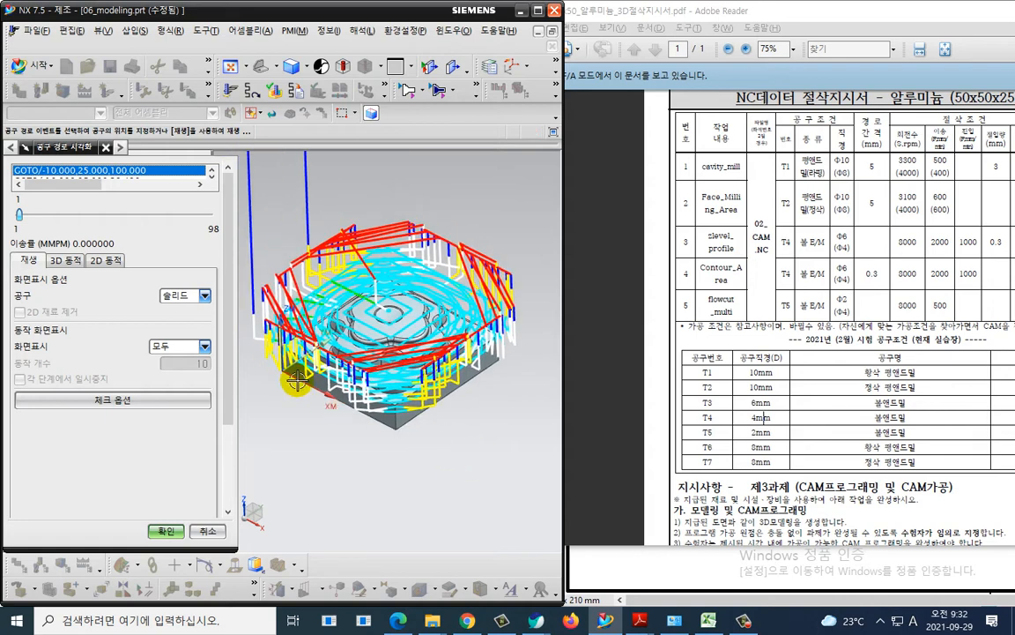
left_click(118, 267)
left_click_drag(229, 306, 17, 469)
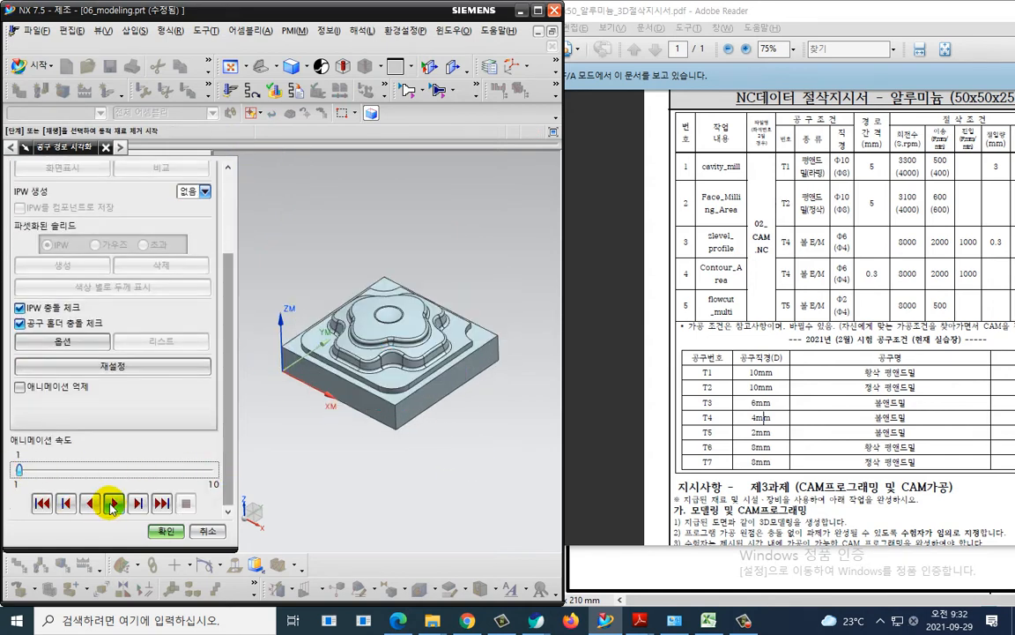
left_click(114, 503)
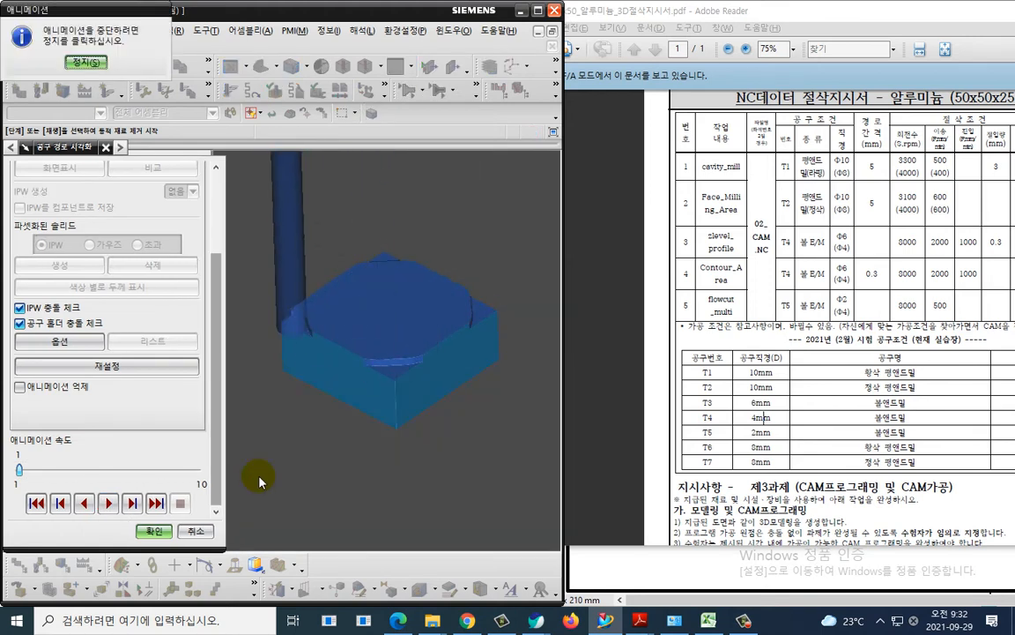
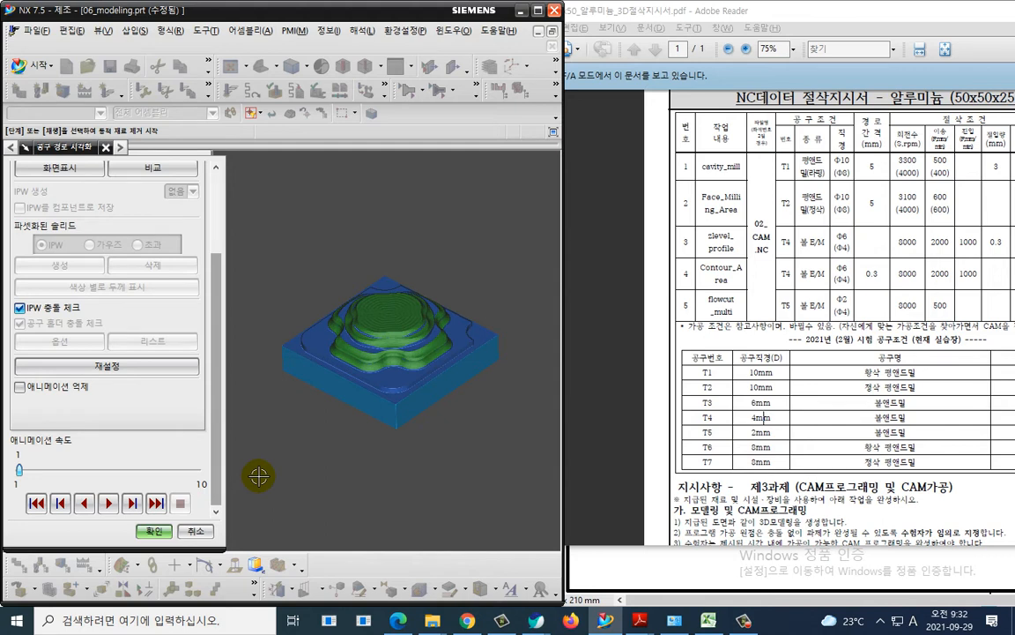
left_click(153, 530)
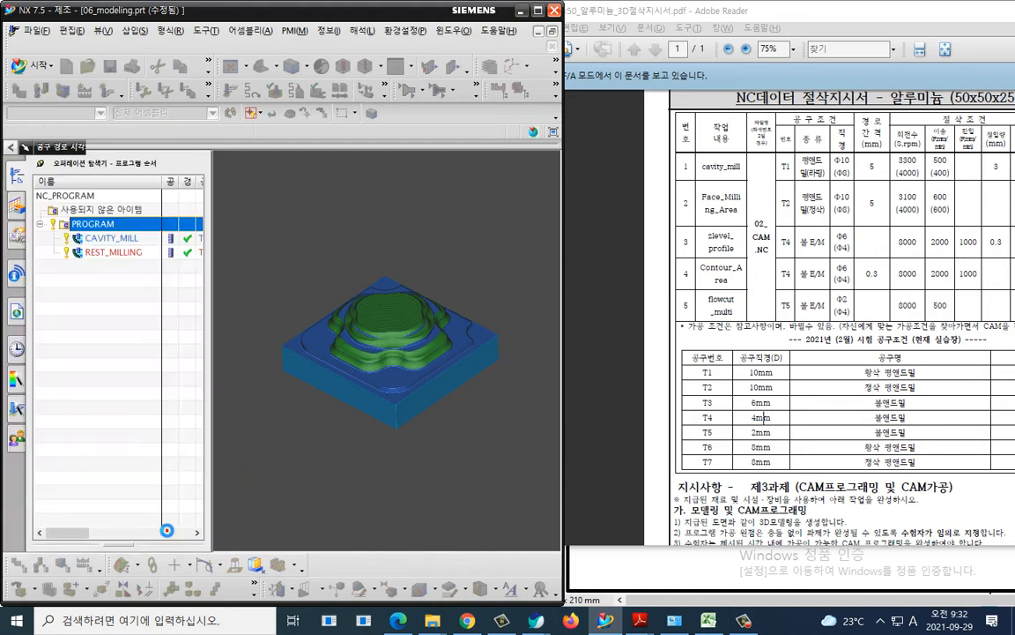
left_click(129, 292)
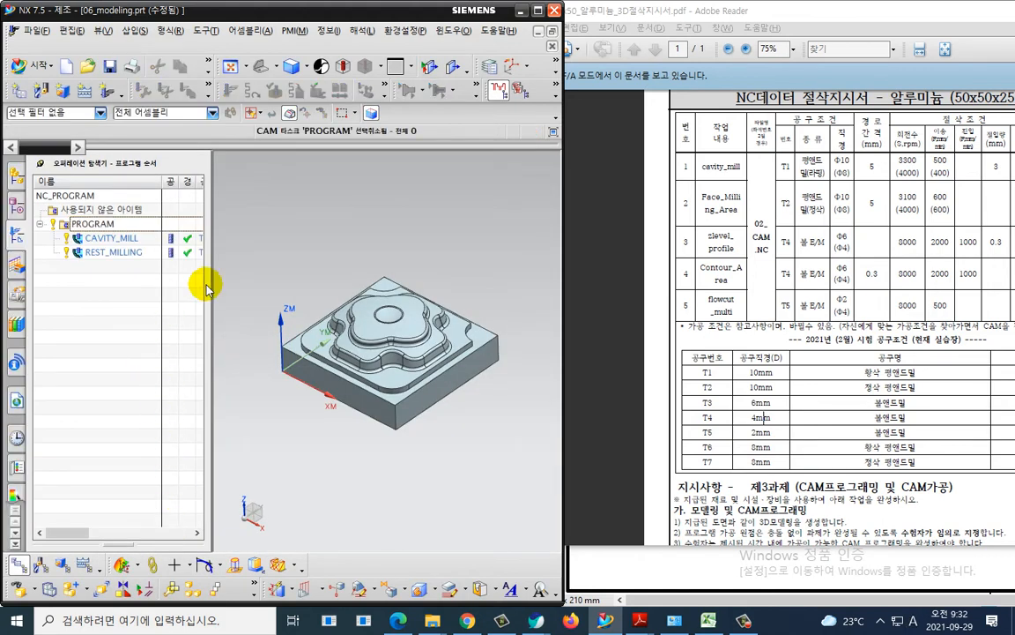
Review the tools and machining times of the existing operations in the program order view
left_click_drag(208, 284, 378, 291)
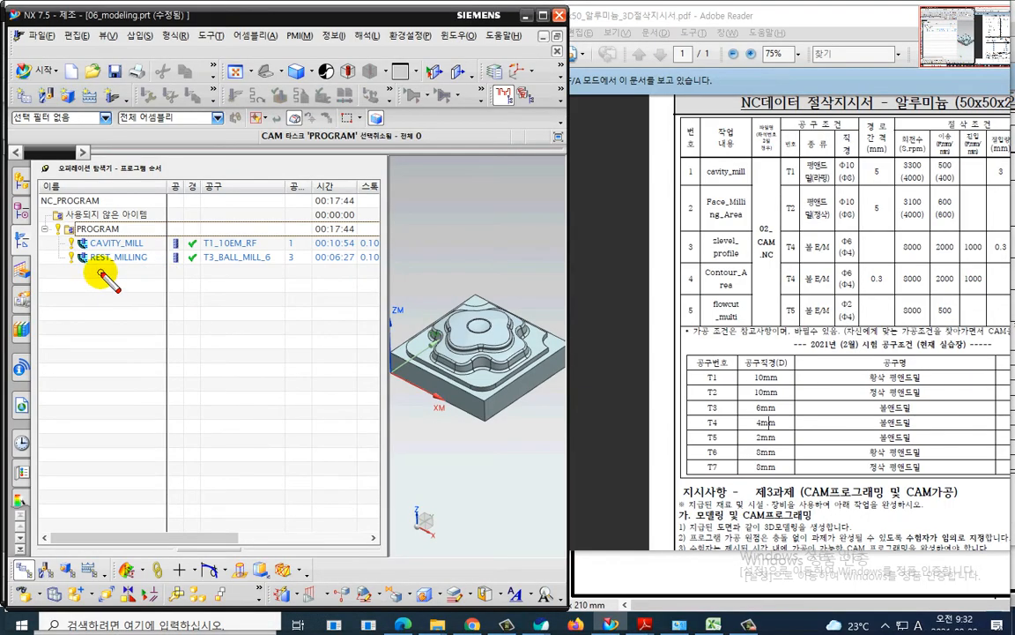
left_click_drag(99, 274, 253, 272)
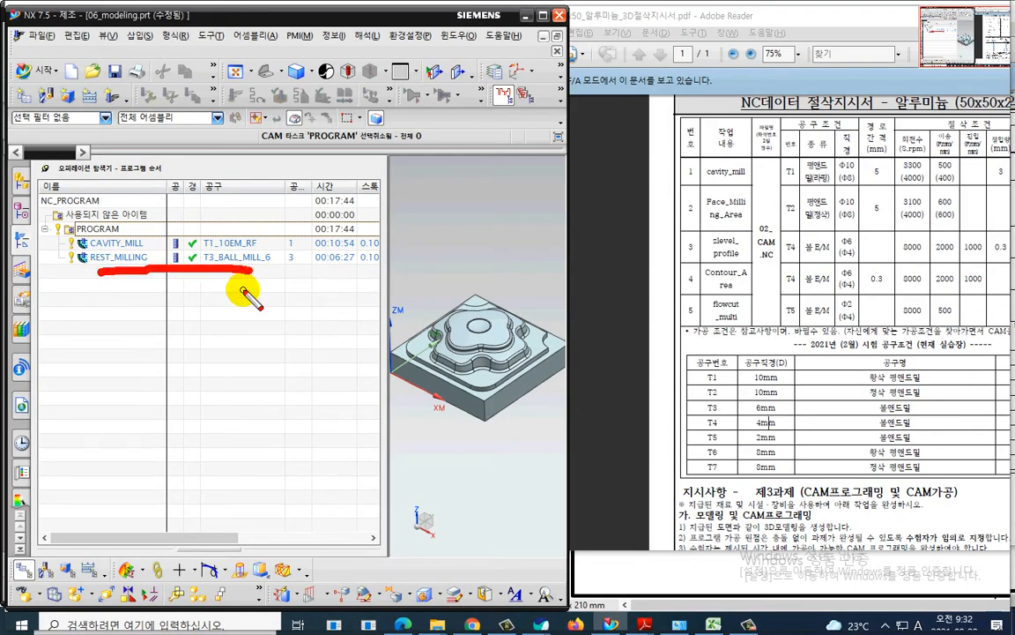
key("Escape")
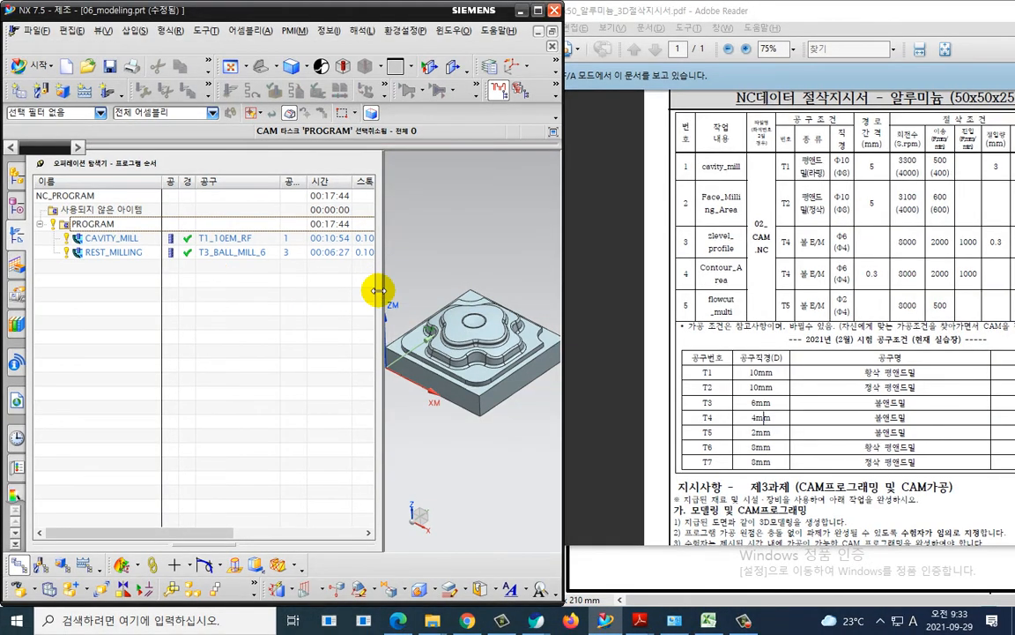
left_click_drag(379, 291, 200, 298)
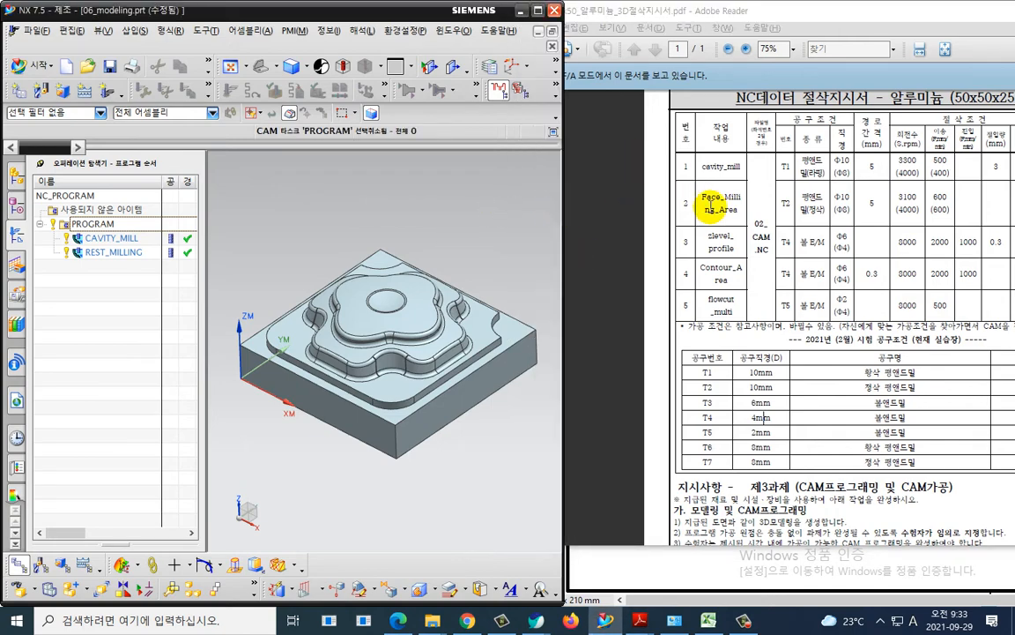
Examine the Face_Milling_Area, zlevel_profile and Contour_Area rows of the cutting instruction sheet against the part's flat faces
scroll(731, 206, "up", 2, "ctrl")
scroll(731, 209, "down", 2, "ctrl")
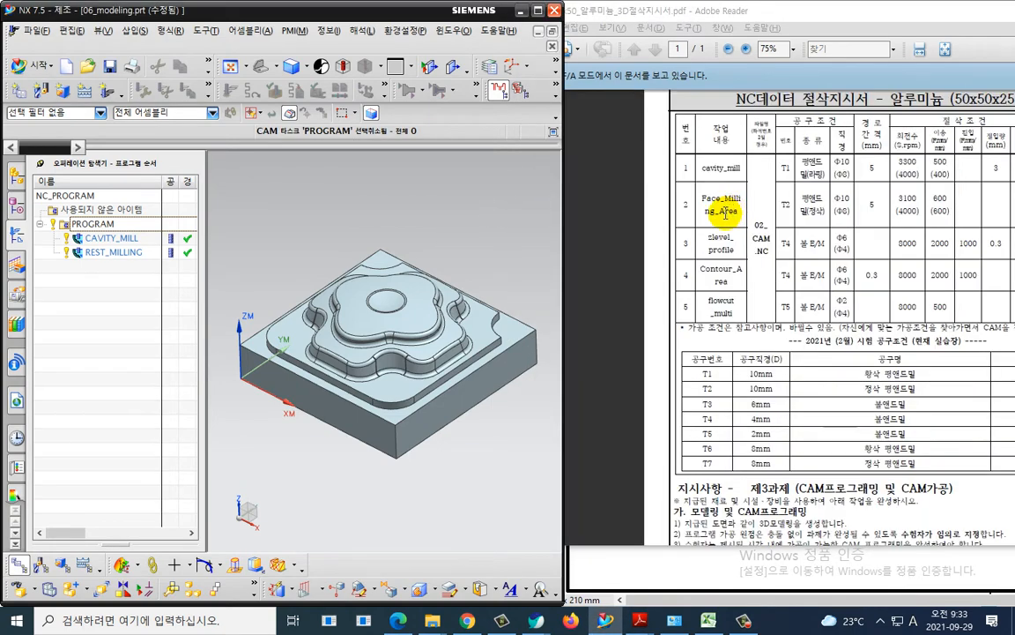
scroll(728, 209, "up", 2, "ctrl")
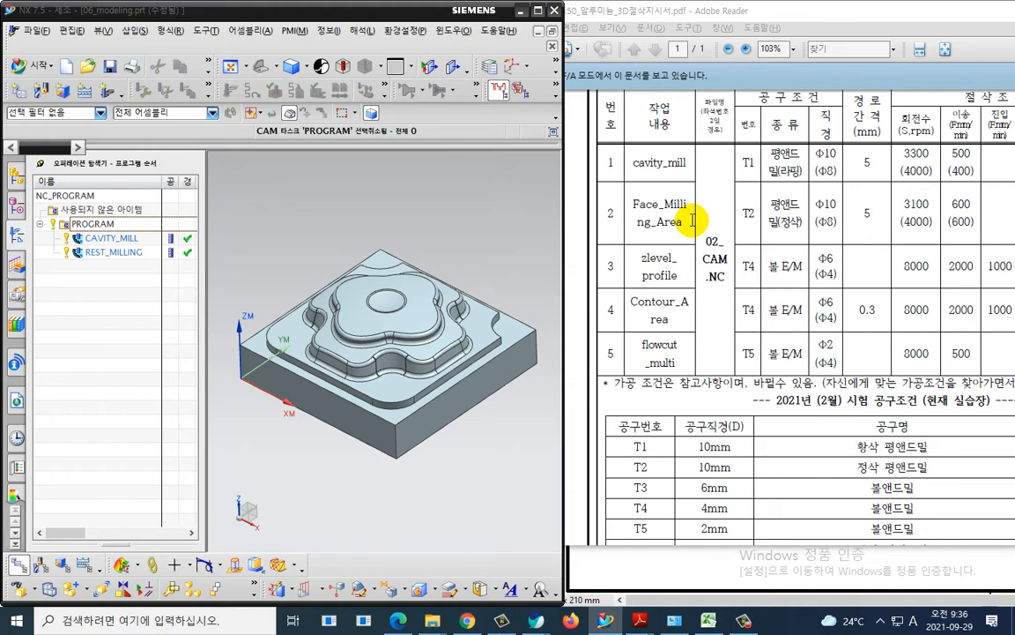
left_click(153, 312)
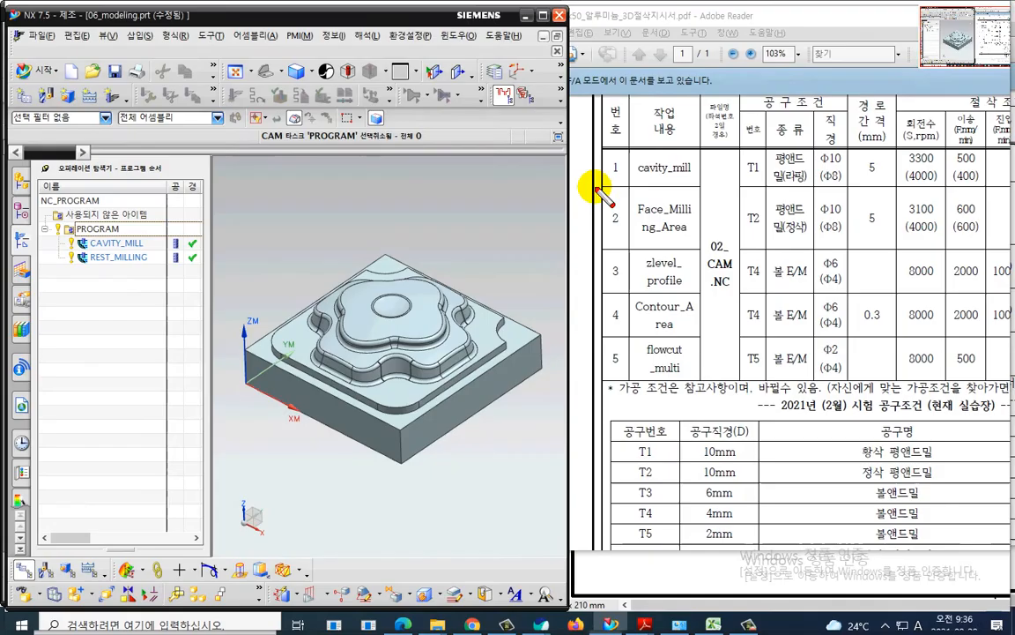
mouse_move(590, 181)
left_mouse_down()
mouse_move(591, 302)
mouse_move(646, 339)
mouse_move(711, 313)
mouse_move(621, 187)
mouse_move(605, 256)
mouse_move(612, 351)
left_mouse_up()
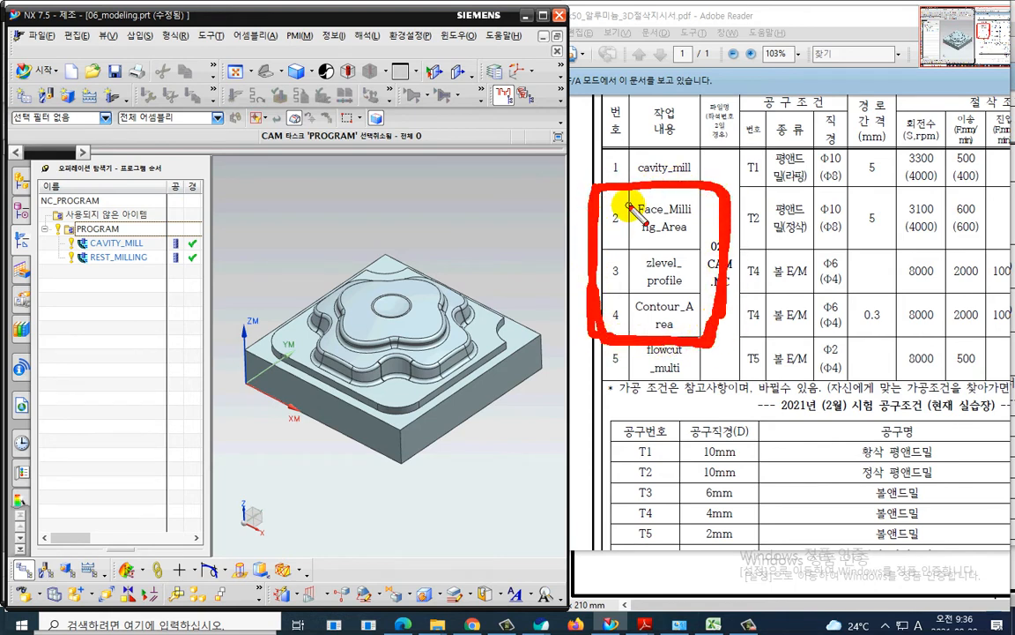
left_click_drag(287, 281, 290, 346)
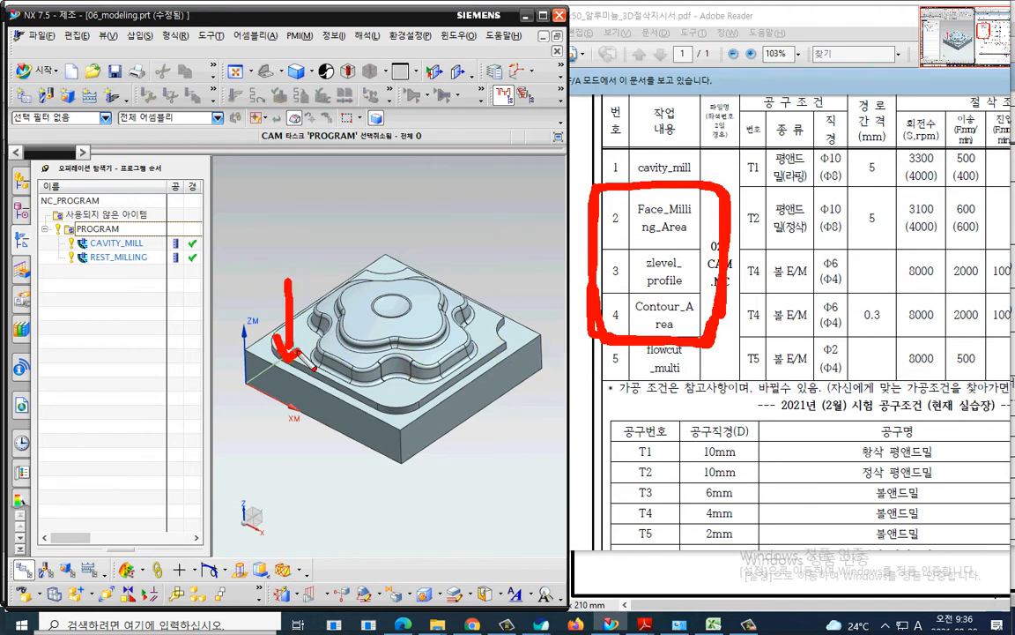
left_click_drag(256, 313, 273, 362)
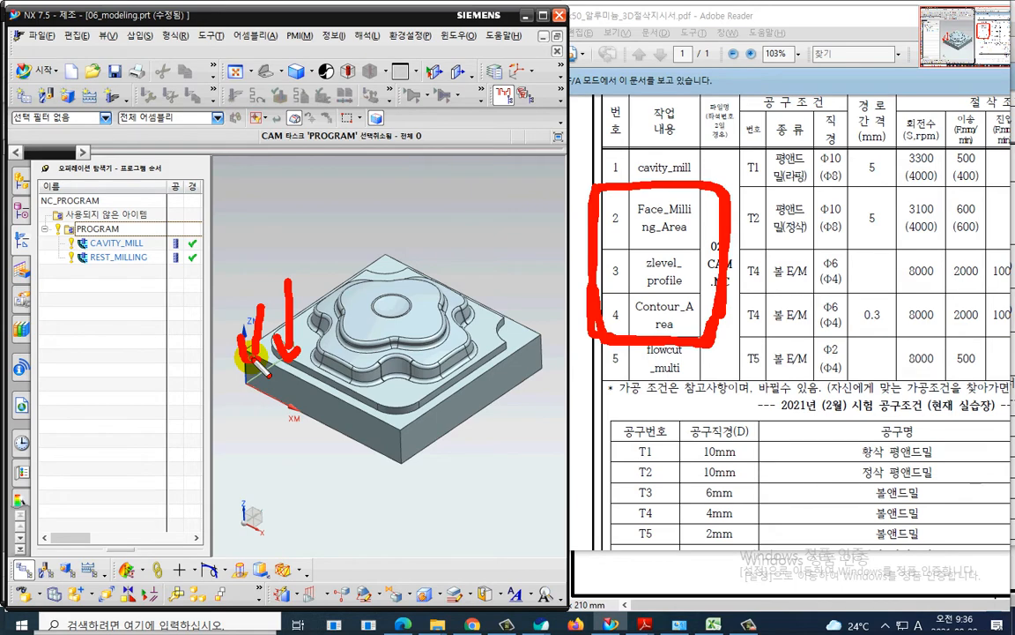
key("Escape")
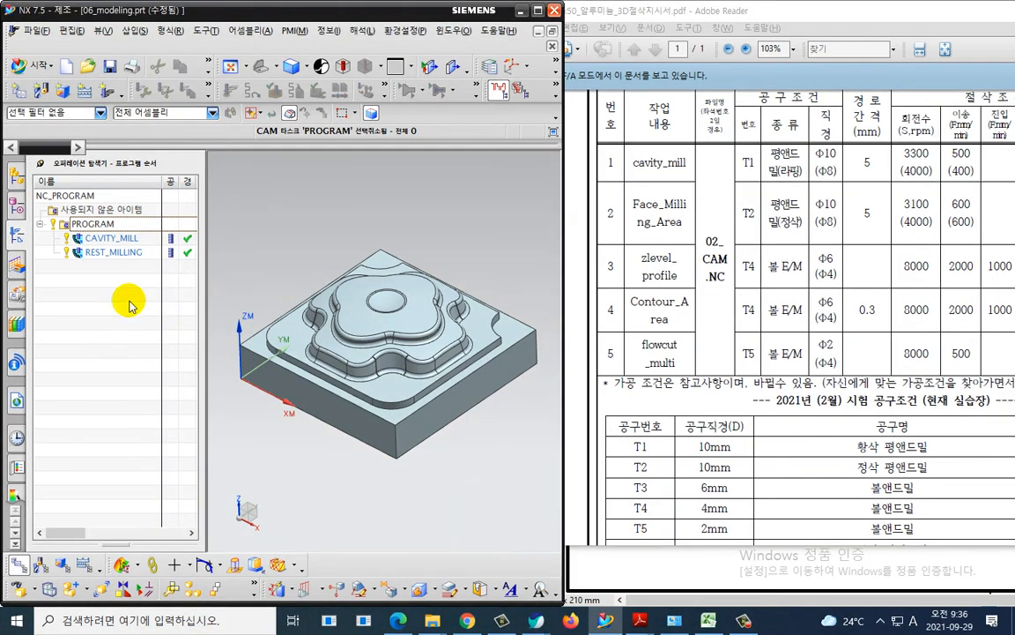
Create a mill_contour cavity mill operation using tool T2_10EM_FF, WORKPIECE geometry and the MILL_FINISH method
left_click(104, 88)
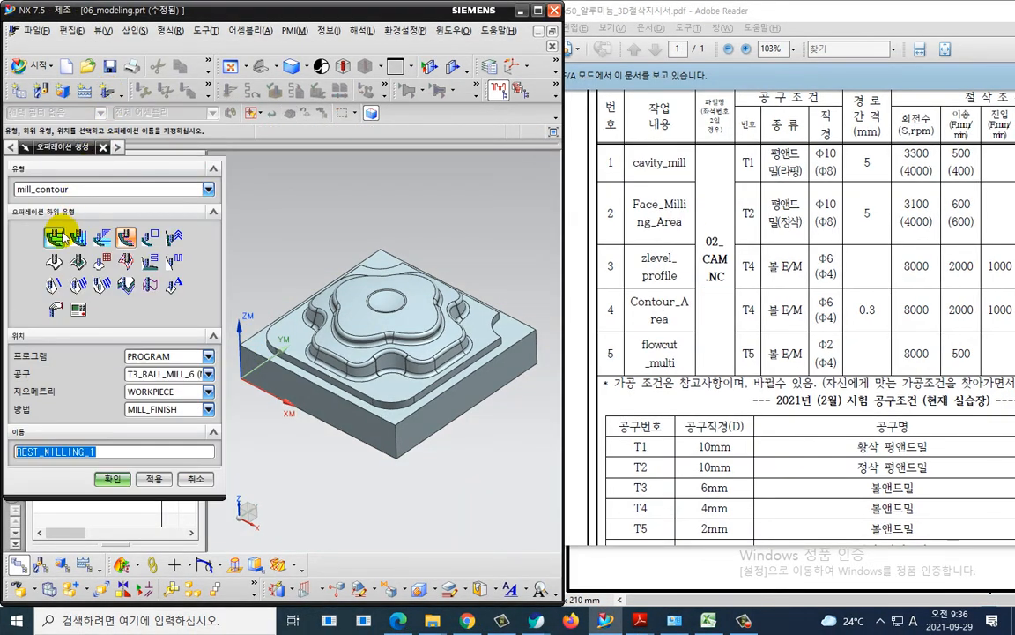
mouse_move(70, 231)
left_mouse_down()
mouse_move(36, 248)
mouse_move(65, 227)
left_mouse_up()
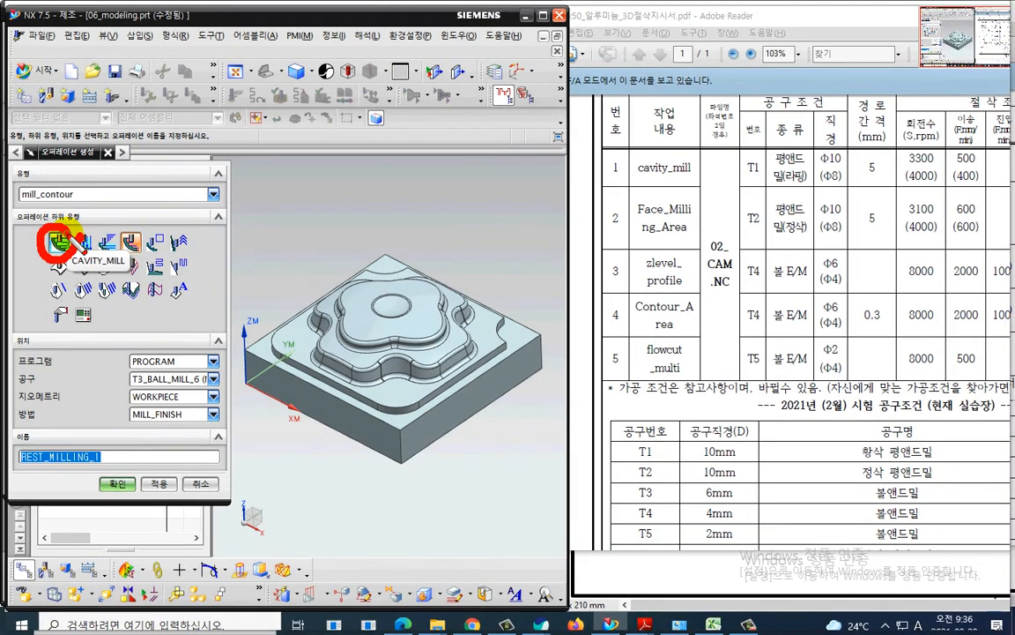
key("Escape")
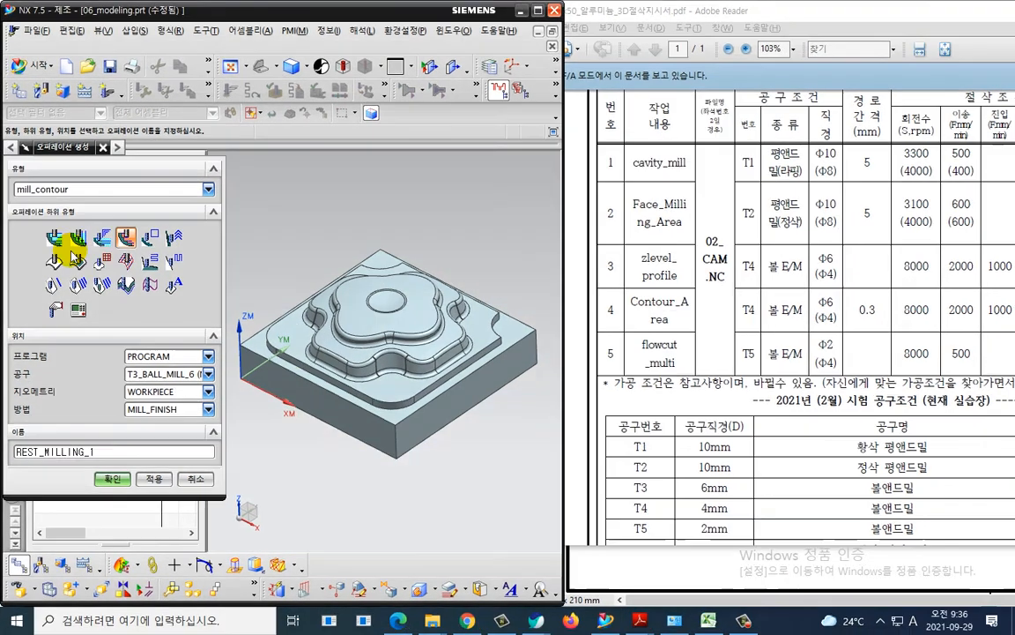
left_click(58, 243)
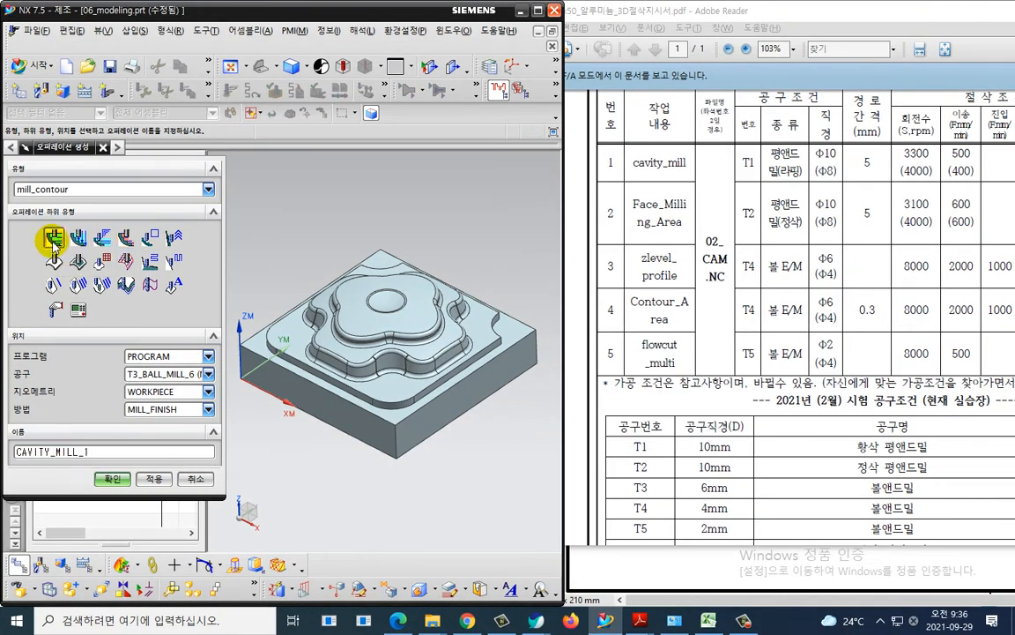
left_click(172, 374)
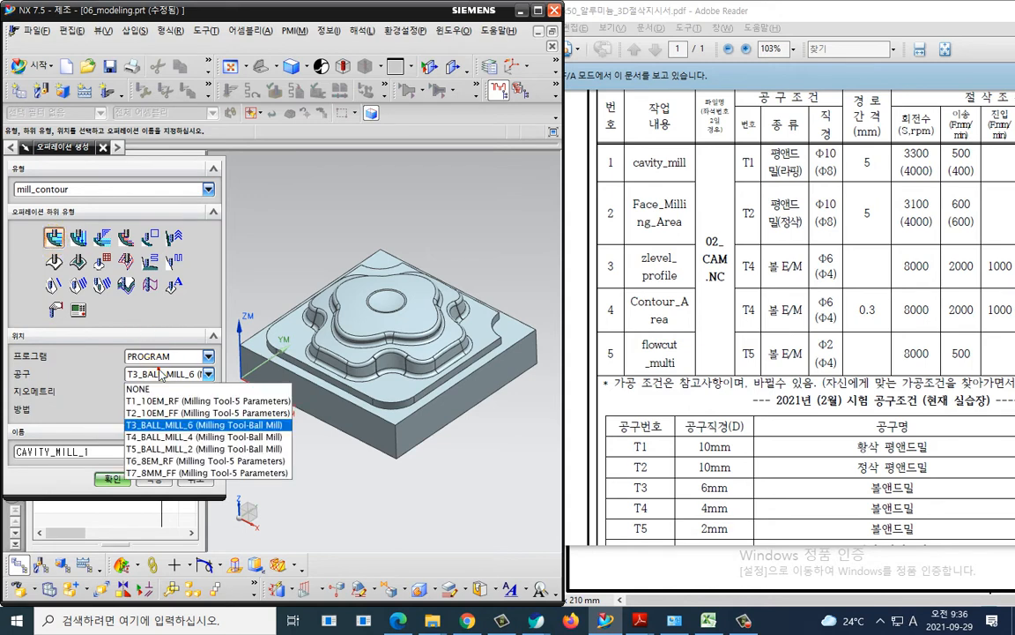
left_click(167, 415)
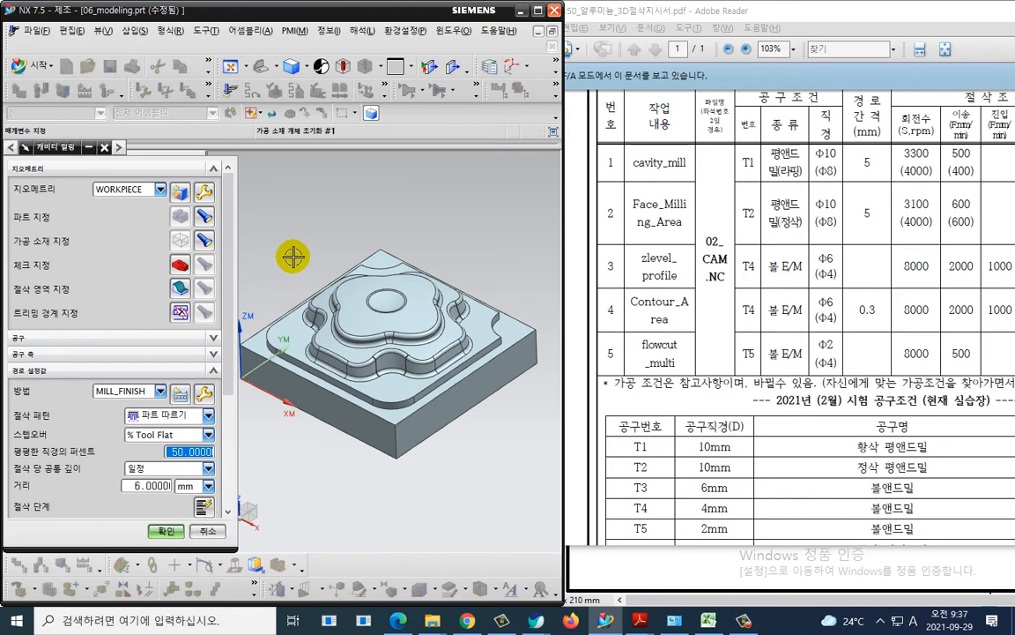
Specify the flat face around the raised contour and the outer base's top face as the cavity mill cut area
left_click(180, 288)
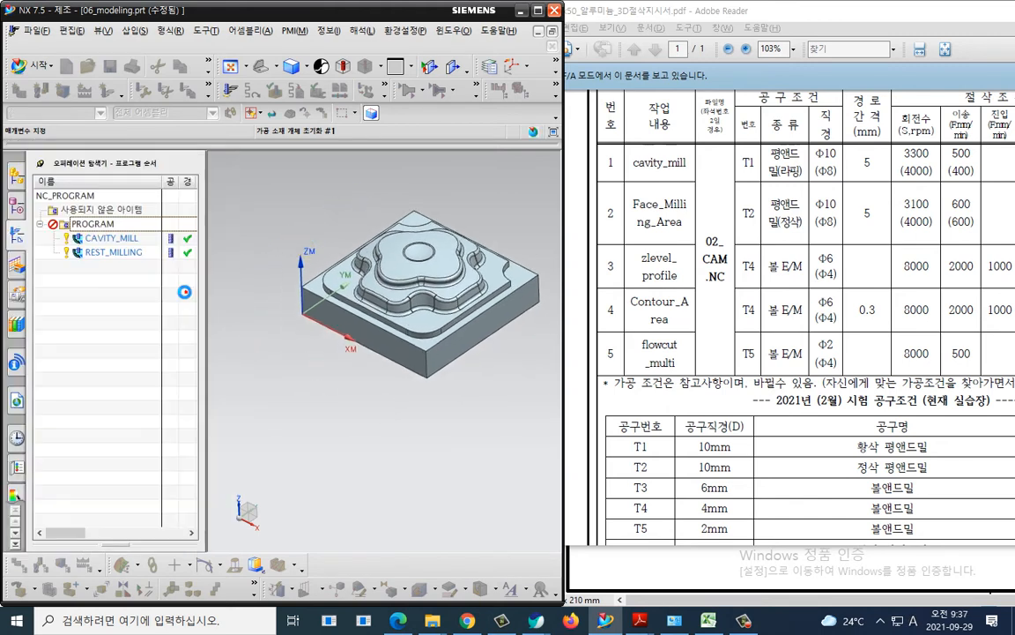
left_click(315, 231)
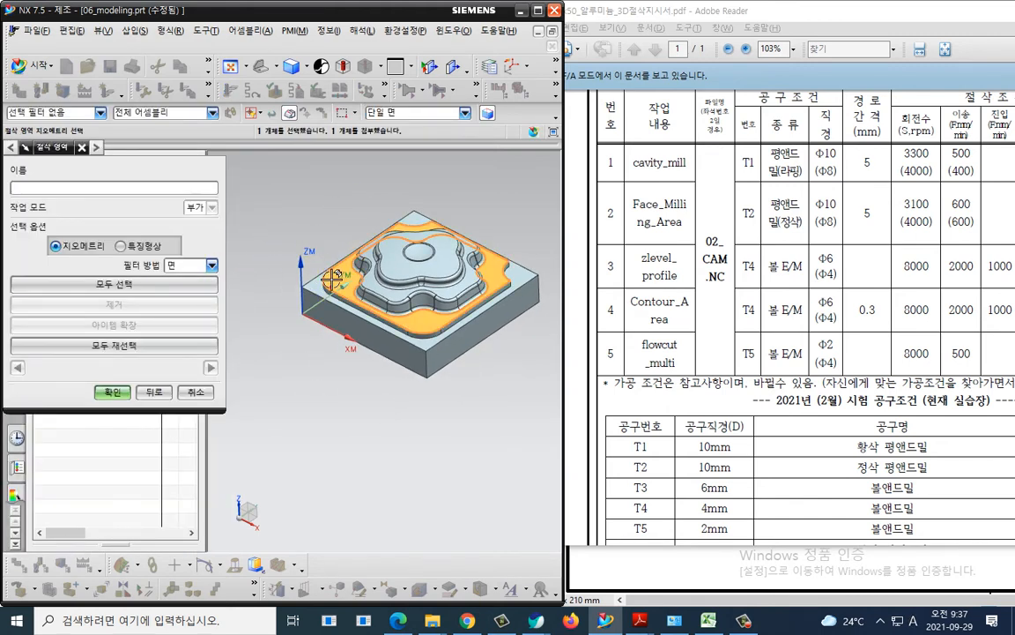
scroll(309, 319, "up", 3)
left_click(304, 269)
scroll(289, 328, "down", 3)
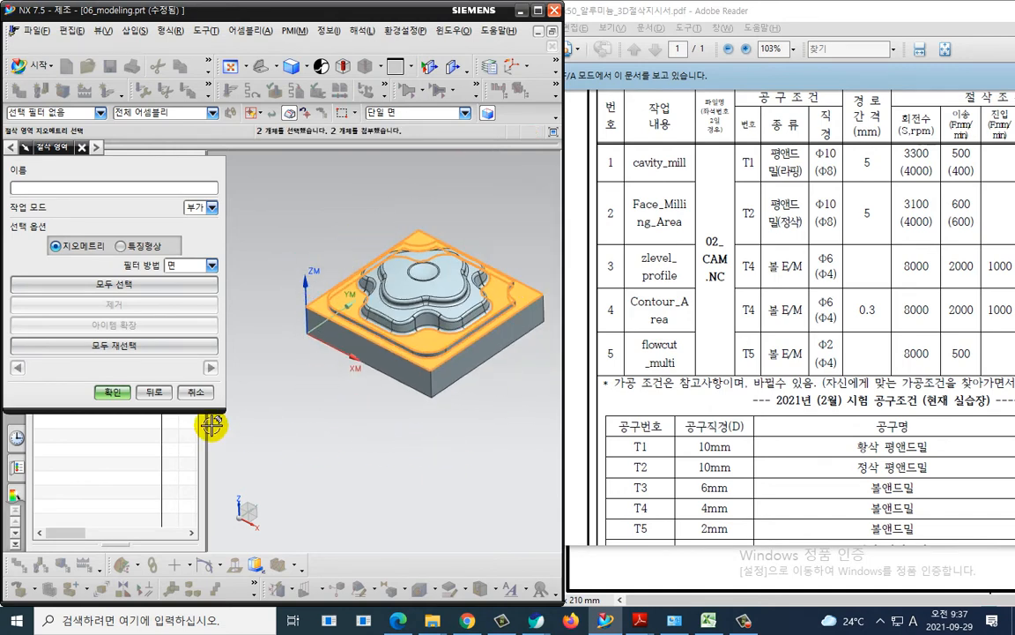
left_click(114, 391)
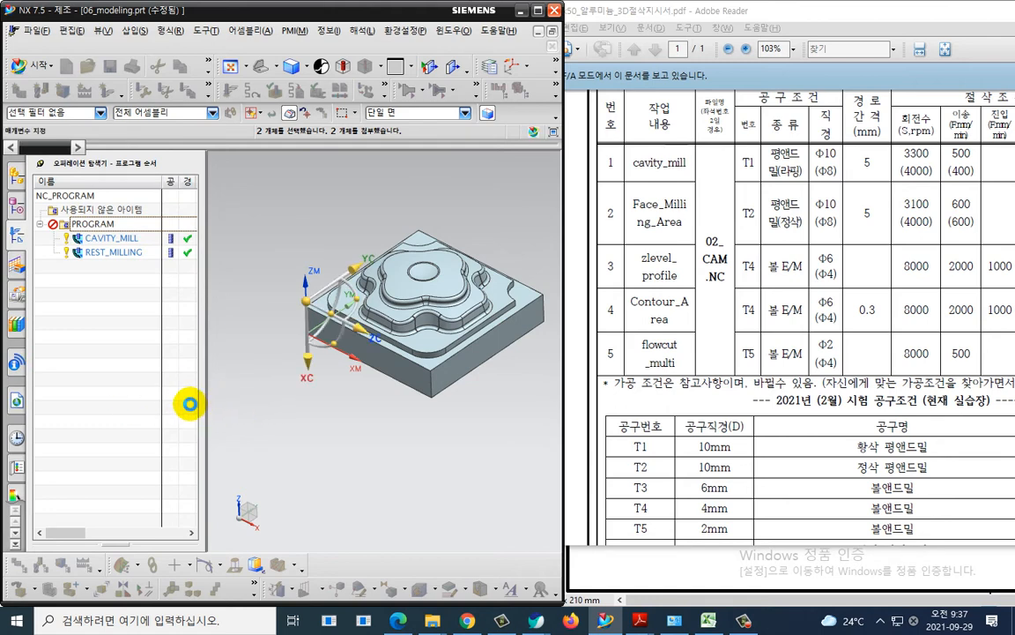
Try generating the finishing cavity mill toolpath on the two flat faces, inspect it, and discard the operation
scroll(149, 415, "down", 2)
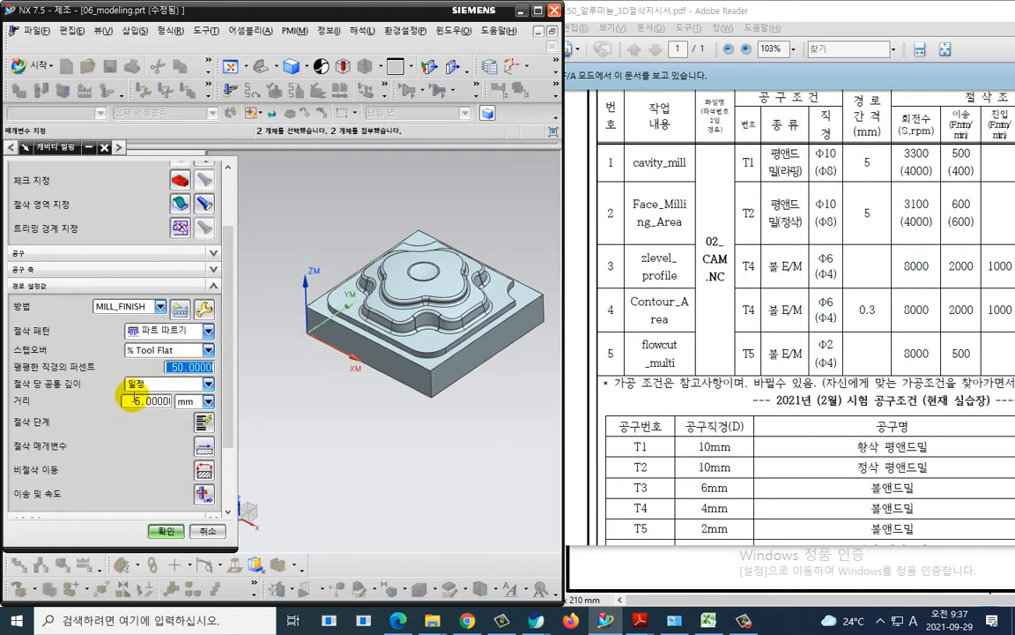
scroll(112, 352, "down", 2)
scroll(106, 441, "down", 2)
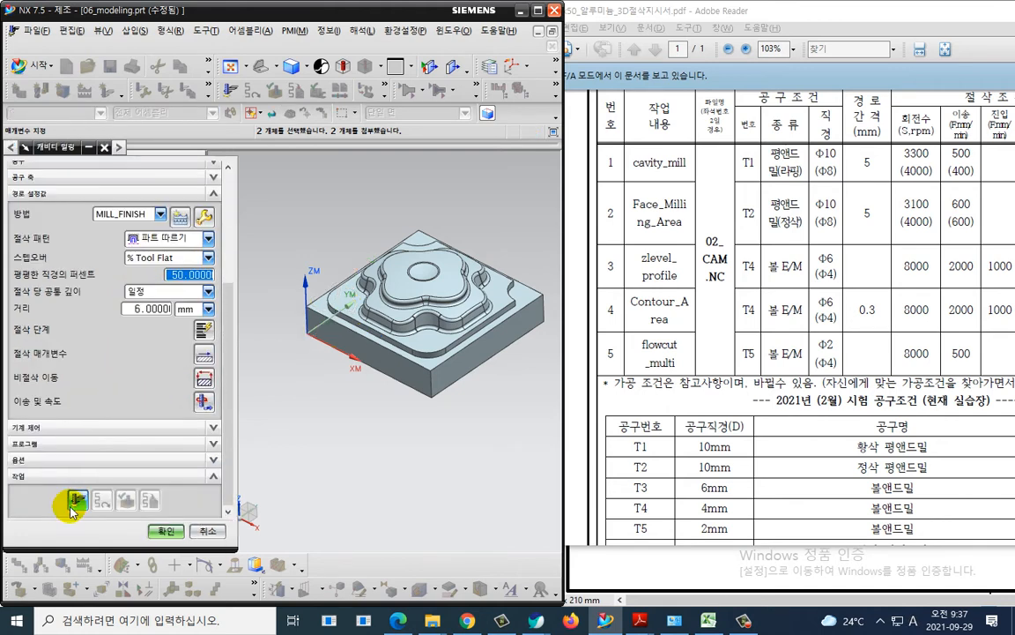
left_click(77, 499)
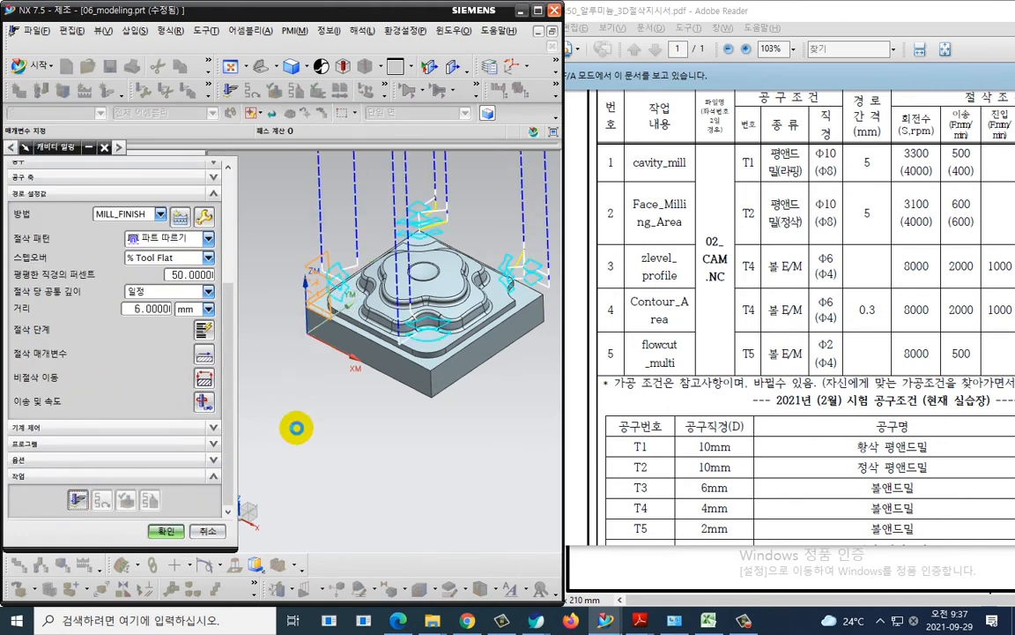
middle_click(296, 427)
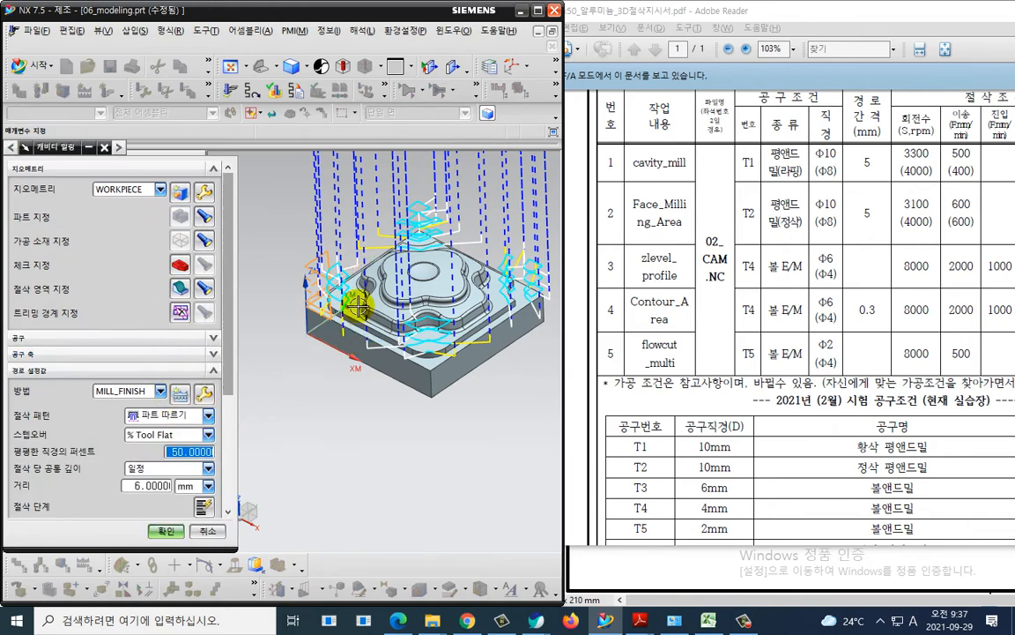
scroll(357, 304, "up", 3)
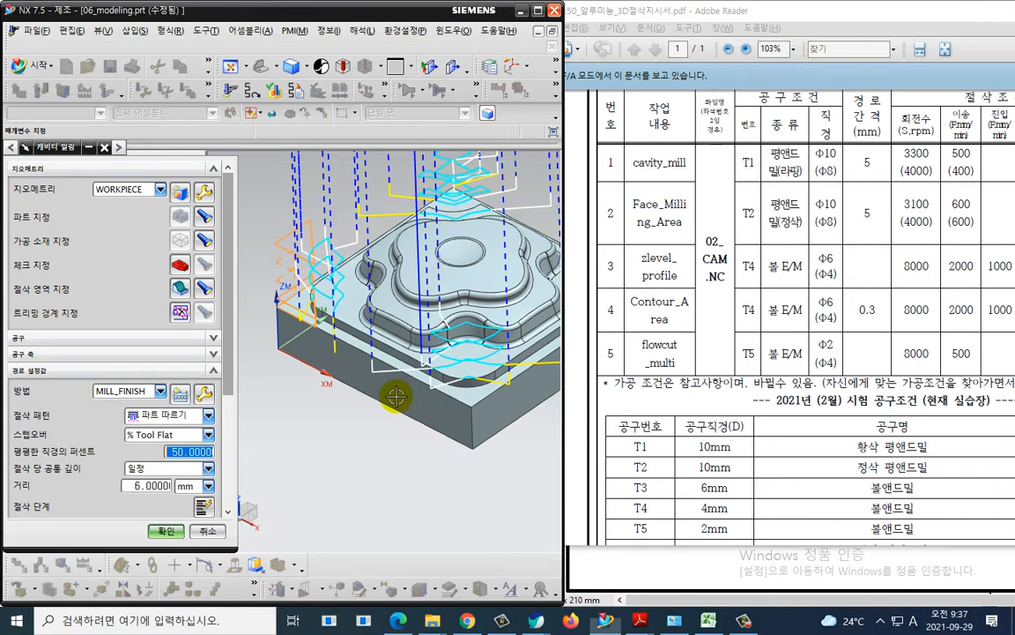
middle_click_drag(357, 357, 422, 385)
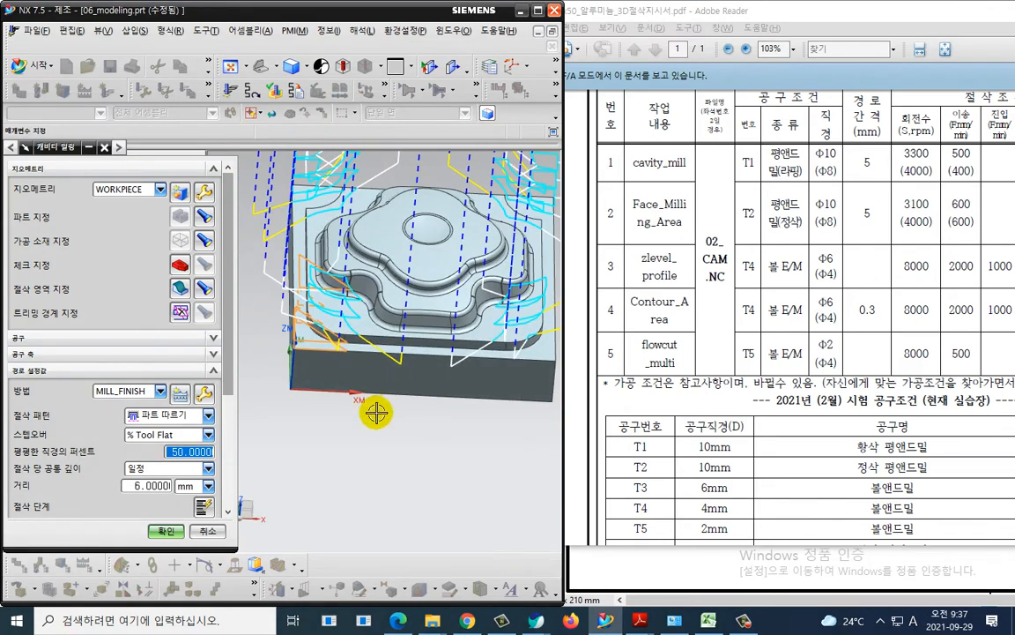
left_click(169, 530)
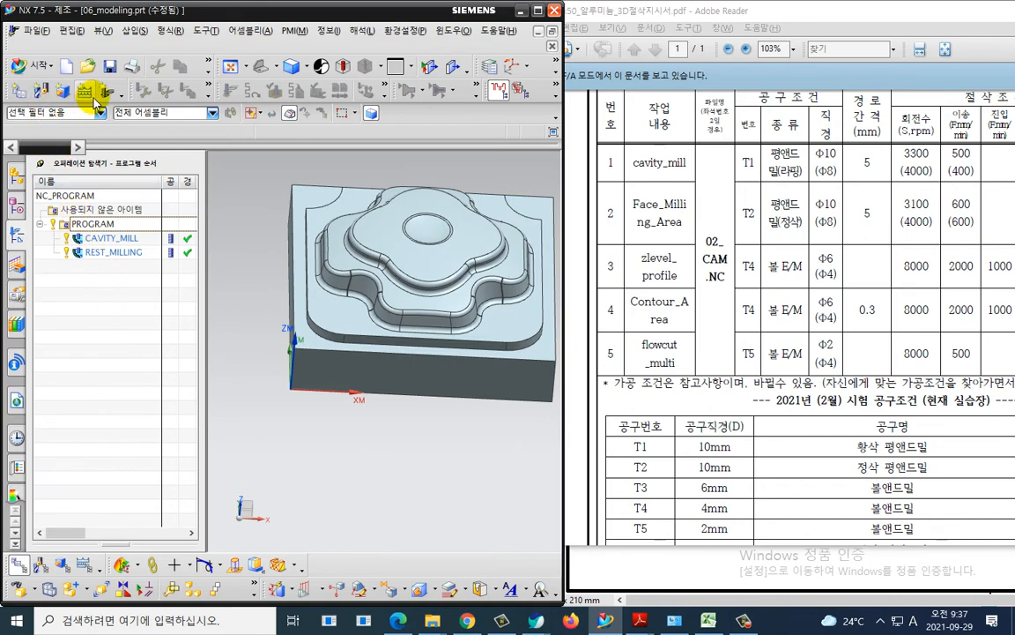
Create a mill_planar FACE_MILLING_AREA operation using tool T2_10EM_FF, WORKPIECE geometry and the MILL_FINISH method
left_click(87, 92)
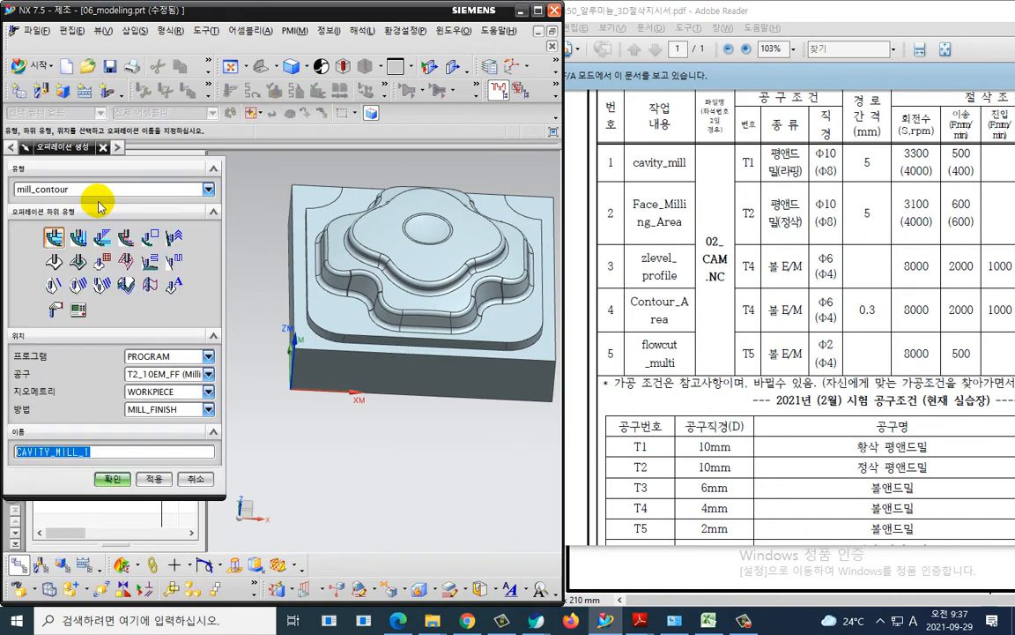
left_click(79, 189)
left_click(76, 204)
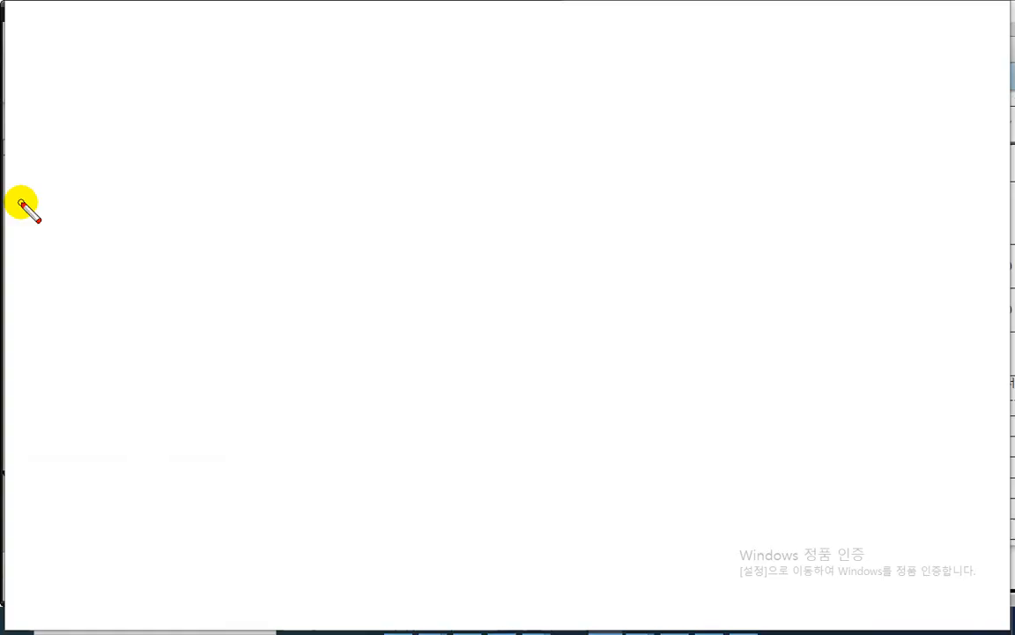
mouse_move(21, 203)
left_mouse_down()
mouse_move(75, 208)
mouse_move(62, 253)
mouse_move(63, 225)
left_mouse_up()
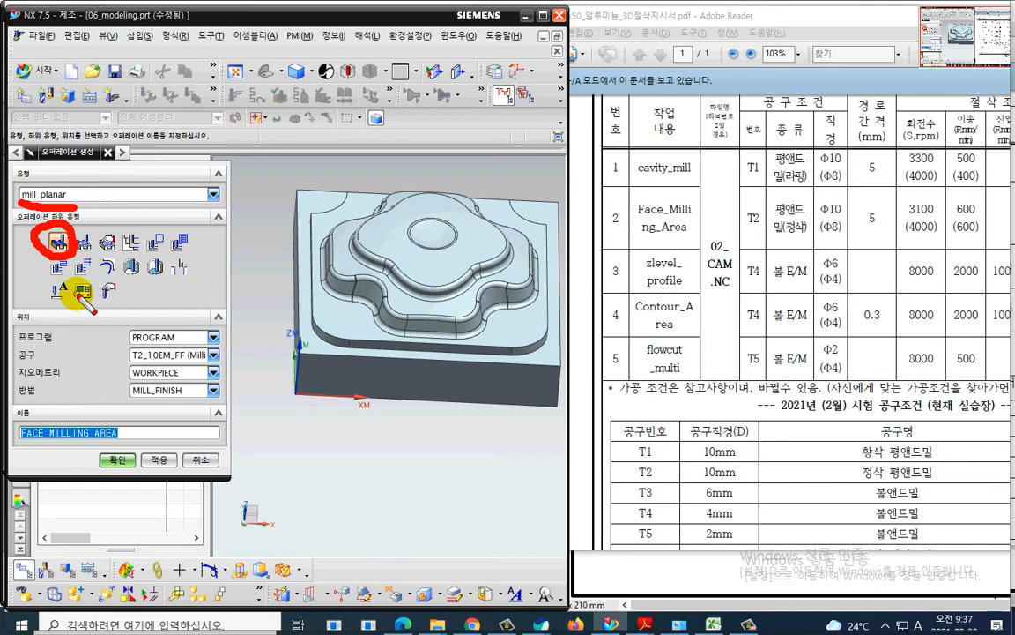
key("Escape")
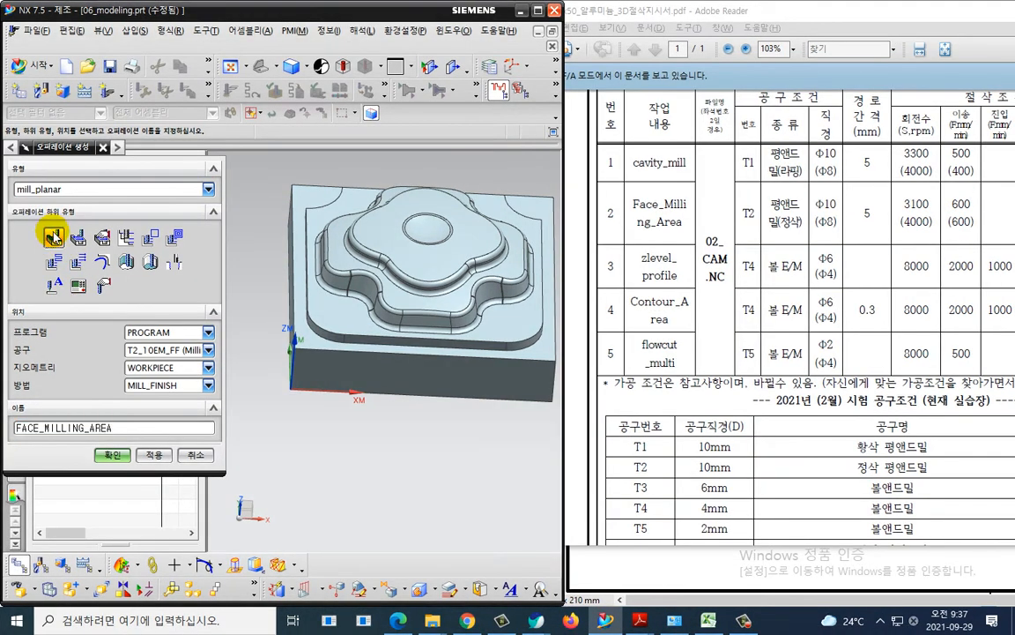
left_click(115, 455)
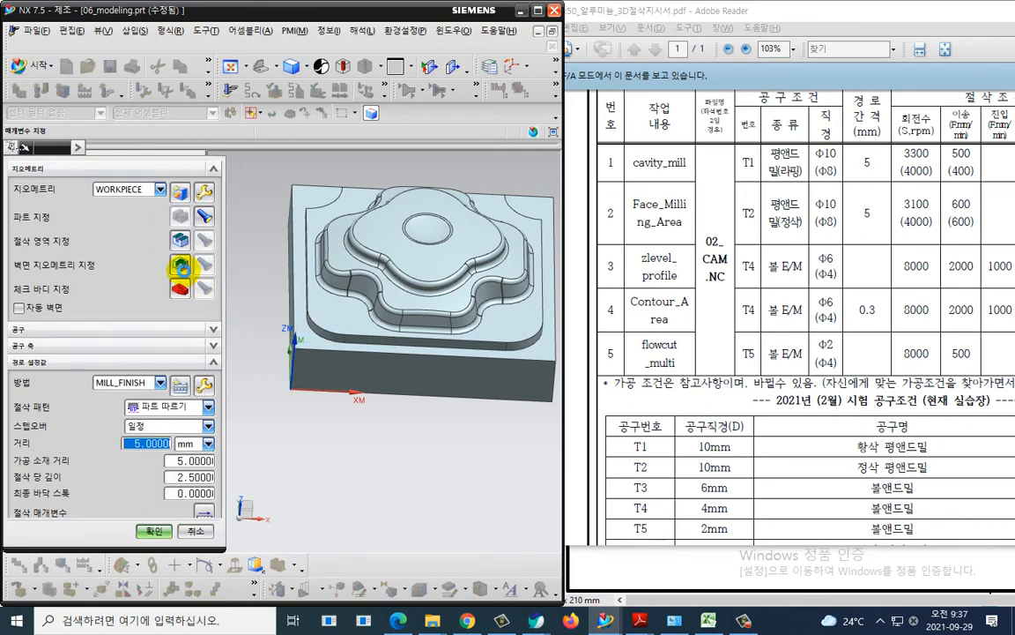
Specify the flat face around the raised contour and the outer base's top face as the face milling cut area
left_click(181, 240)
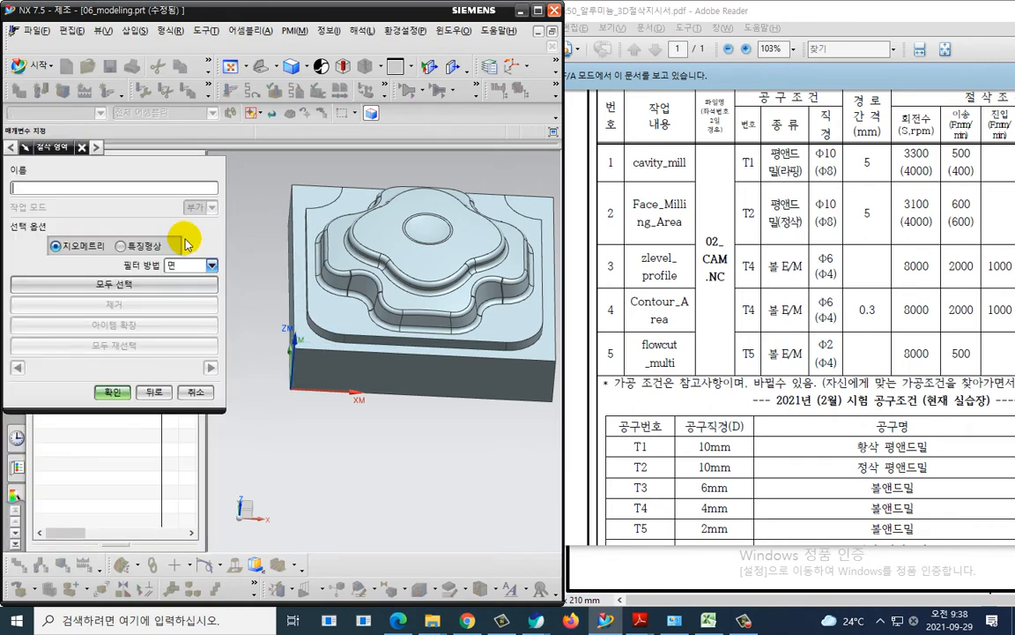
left_click(317, 188)
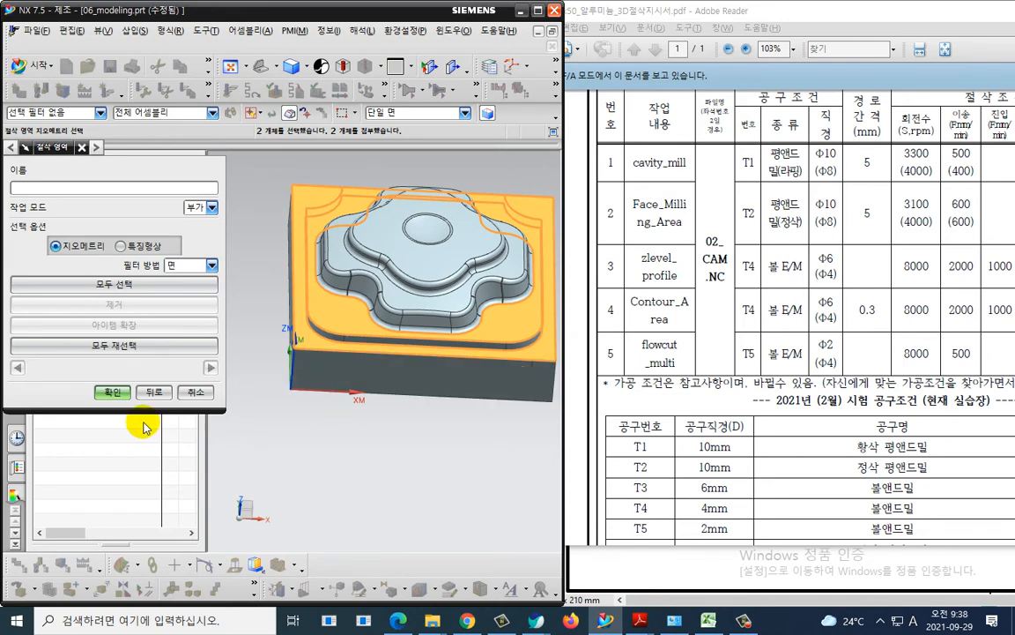
left_click(120, 396)
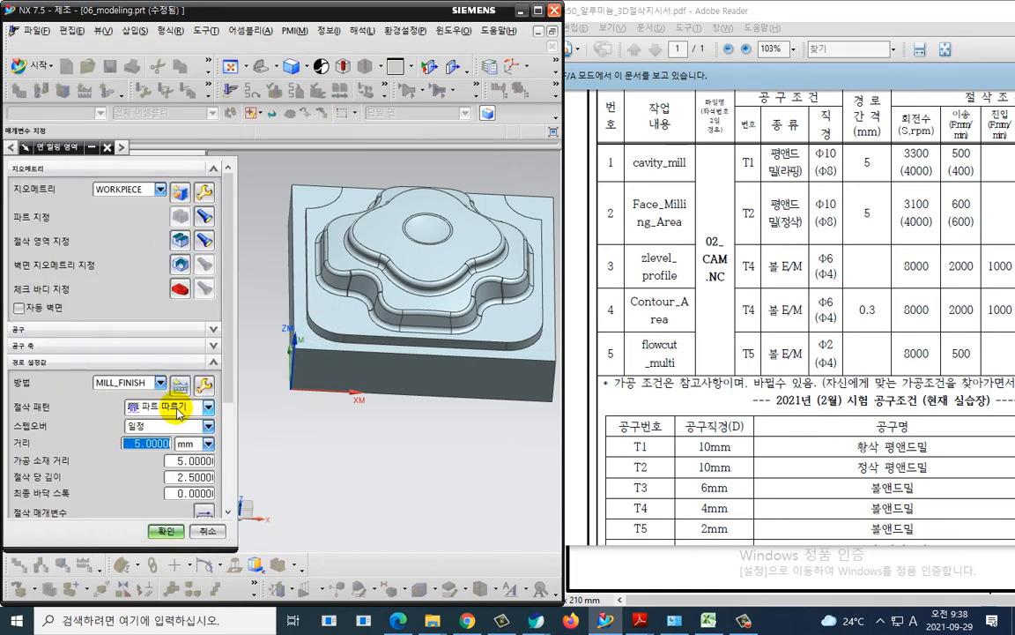
Set the face milling cut pattern to Follow Part, the blank distance to 0.1 and the depth per cut to 0
left_click(172, 406)
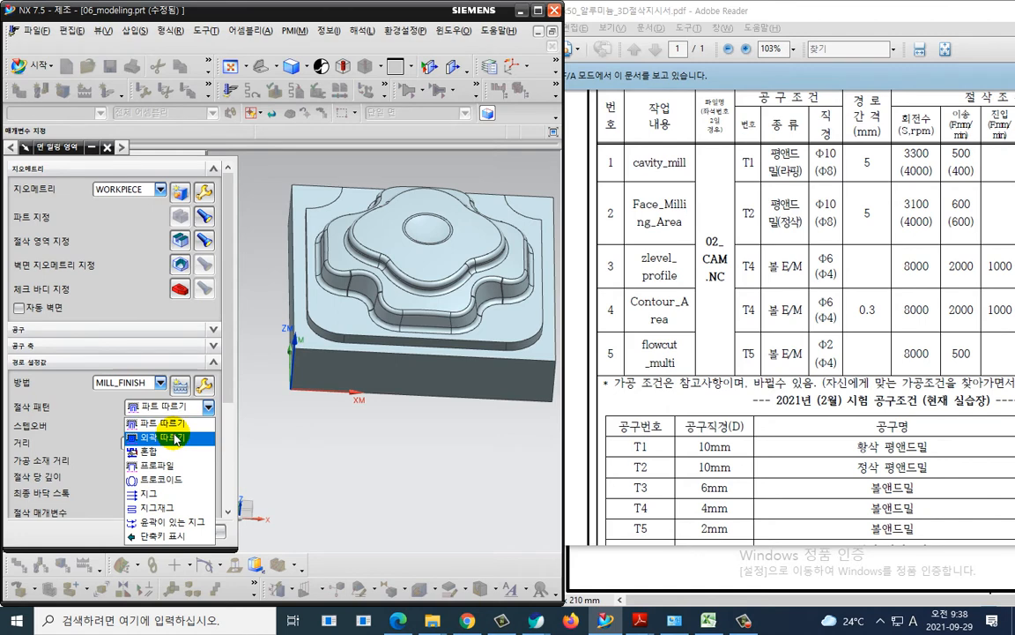
left_click(166, 423)
scroll(114, 420, "down", 3)
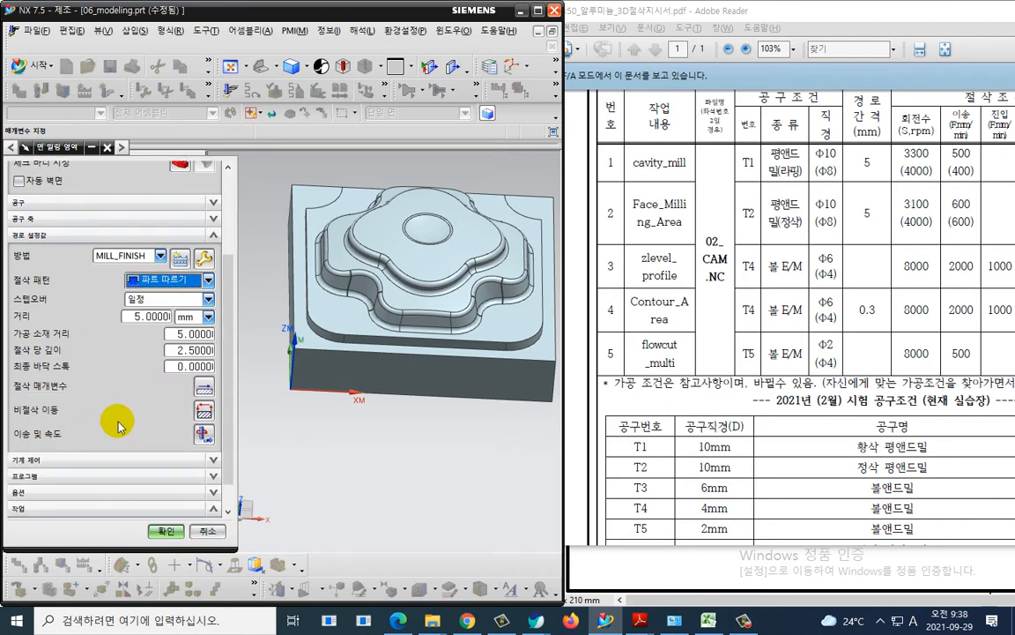
left_click(189, 333)
type("0..1")
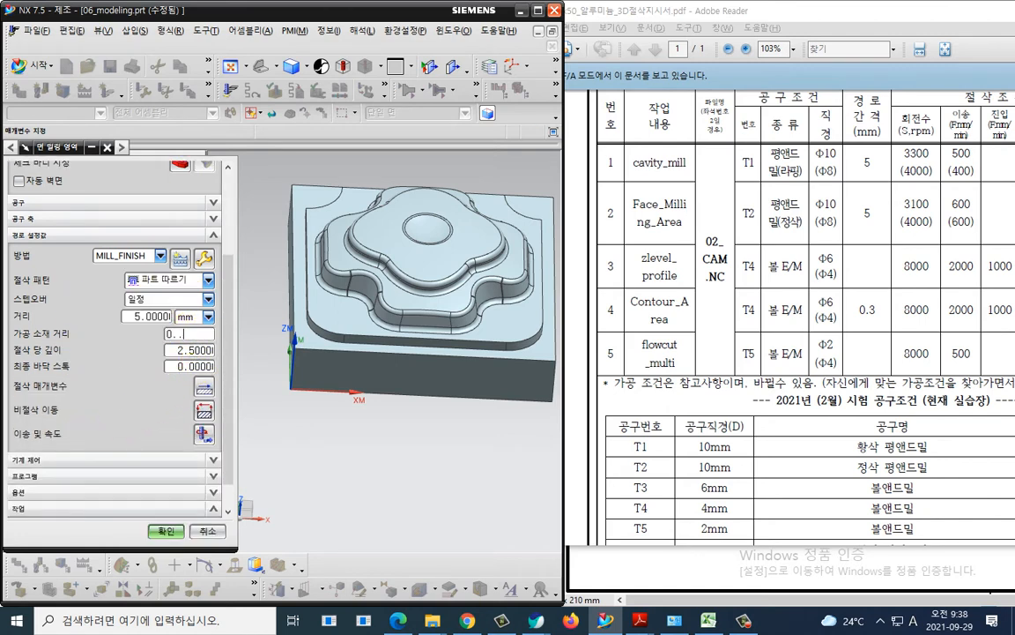
key("Return")
key("Return")
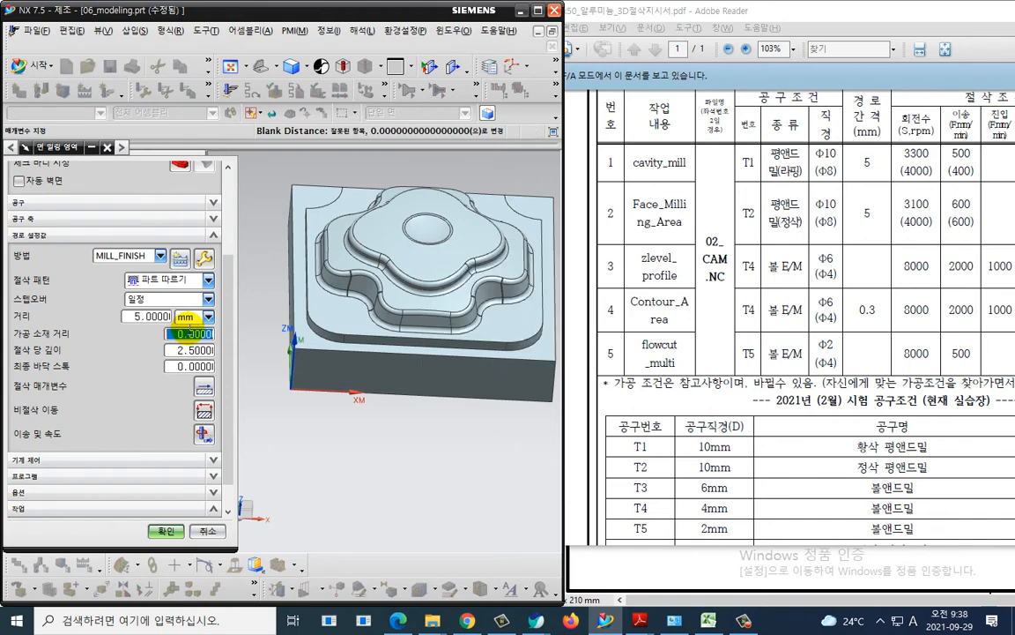
type("0.1")
key("Tab")
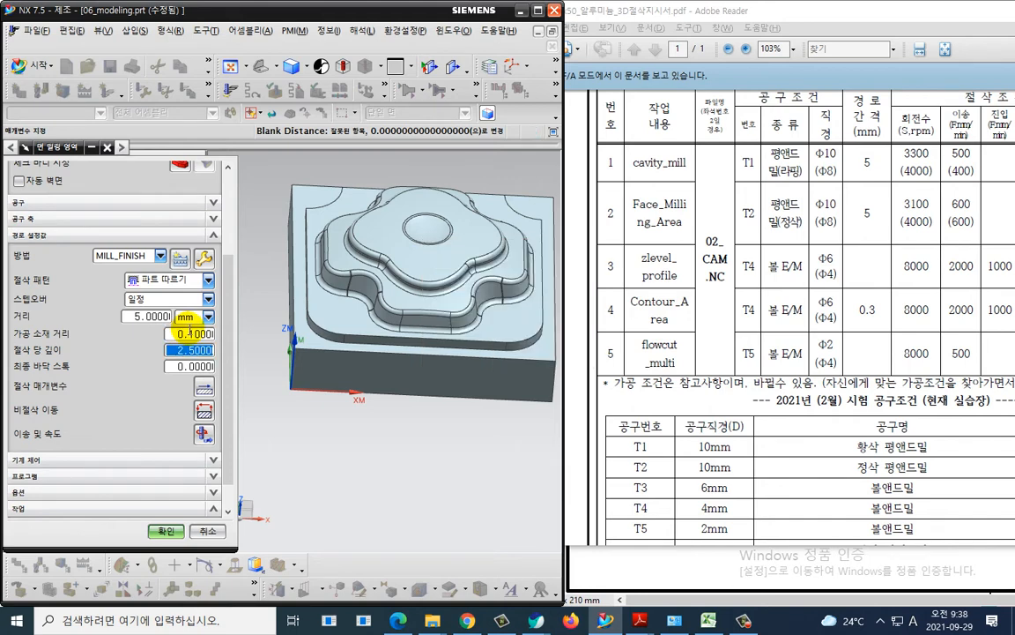
type("0")
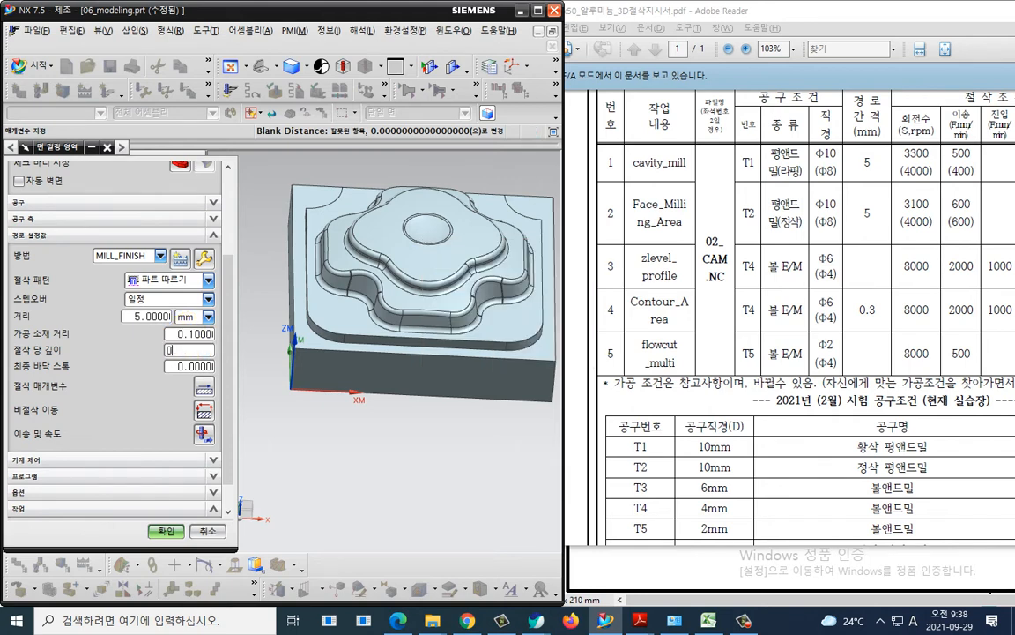
key("Tab")
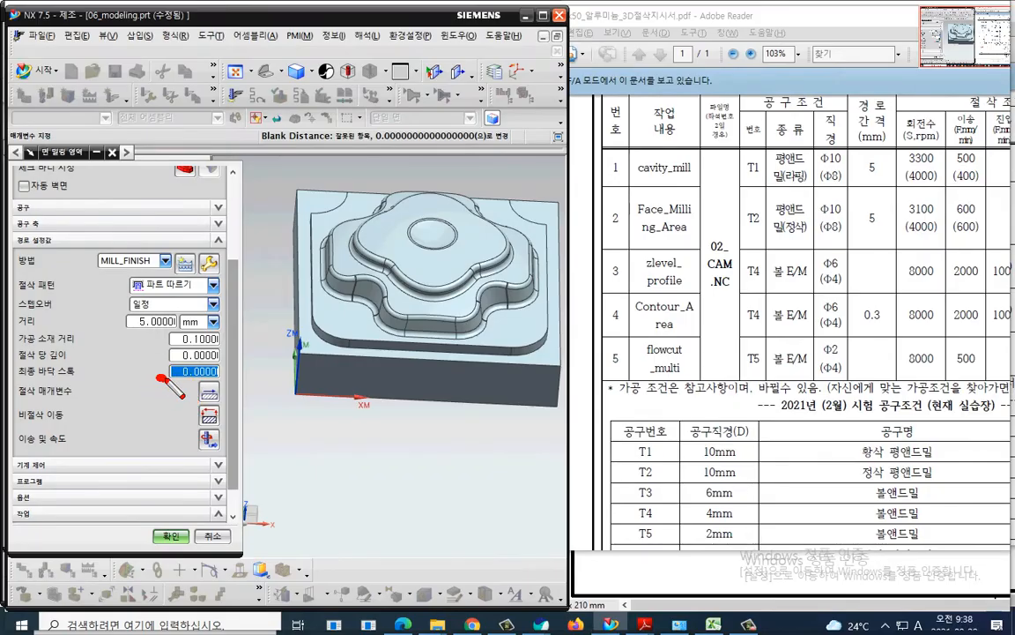
mouse_move(216, 384)
left_mouse_down()
mouse_move(227, 367)
mouse_move(149, 366)
left_mouse_up()
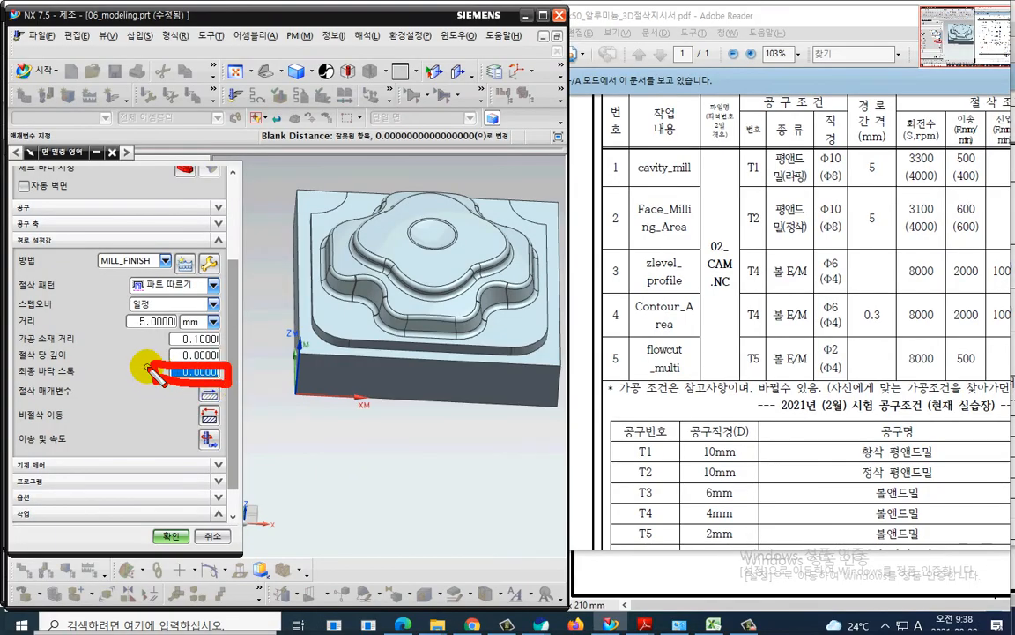
key("Escape")
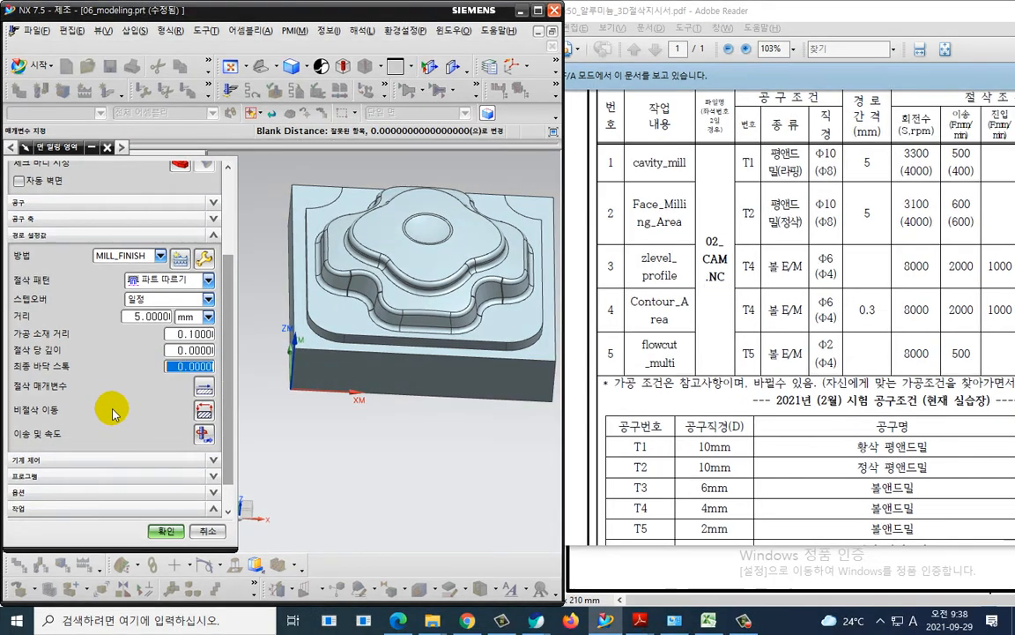
Generate the face milling toolpath with the Follow Part pattern and inspect its passes around the part
scroll(113, 414, "down", 1)
left_click(77, 500)
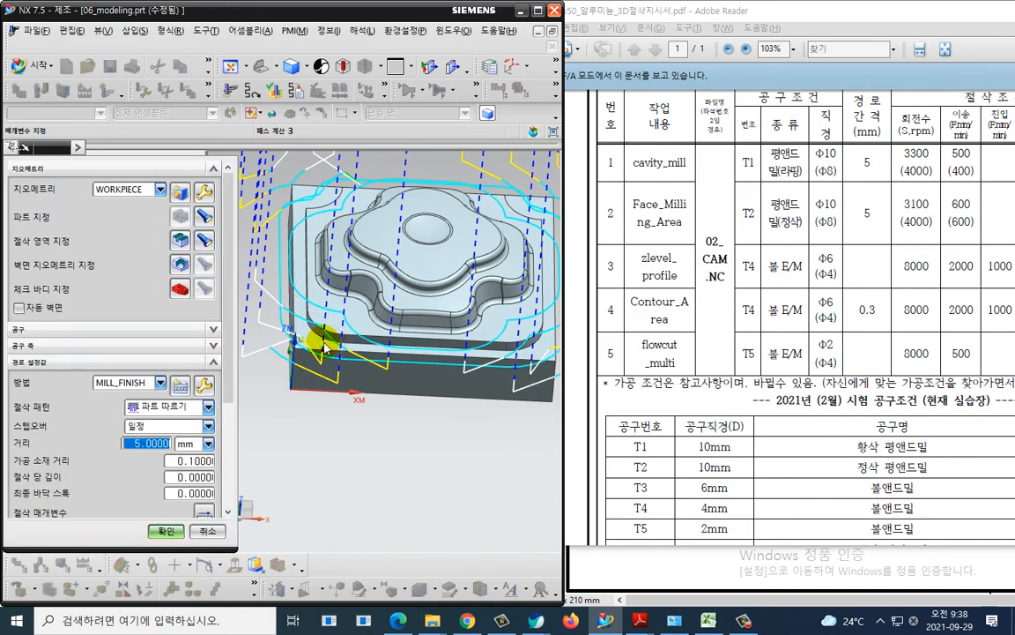
scroll(379, 388, "down", 1)
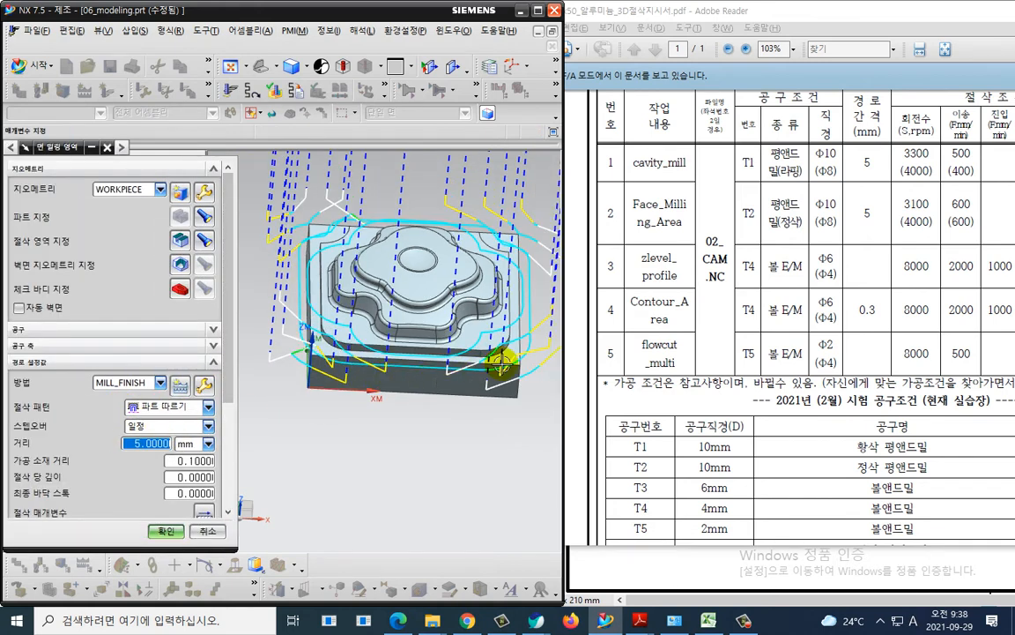
Try the Profile cut pattern and generate the face milling toolpath with it
left_click(197, 407)
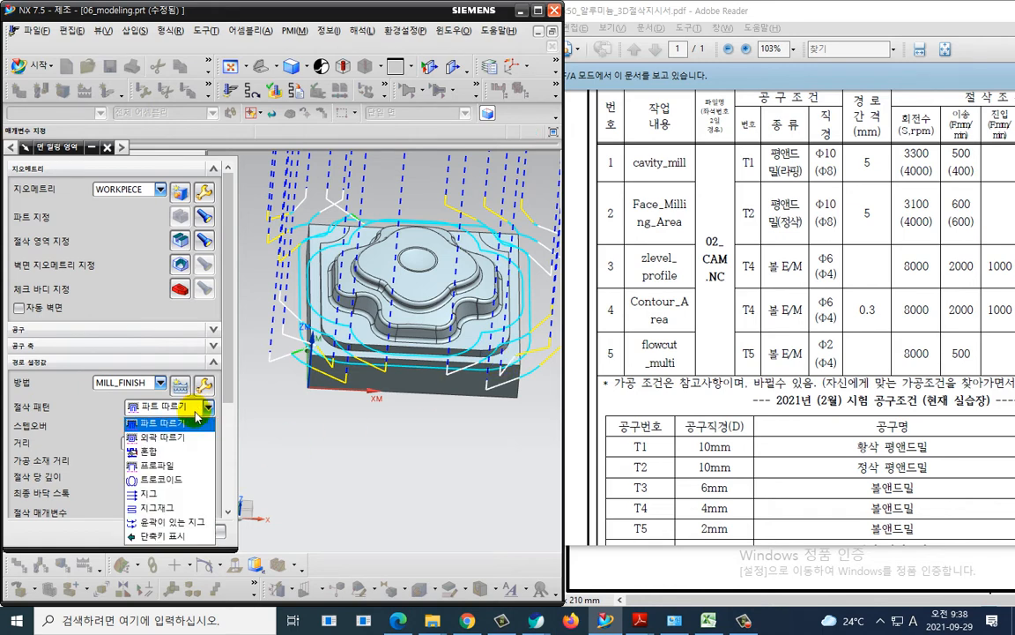
left_click(196, 466)
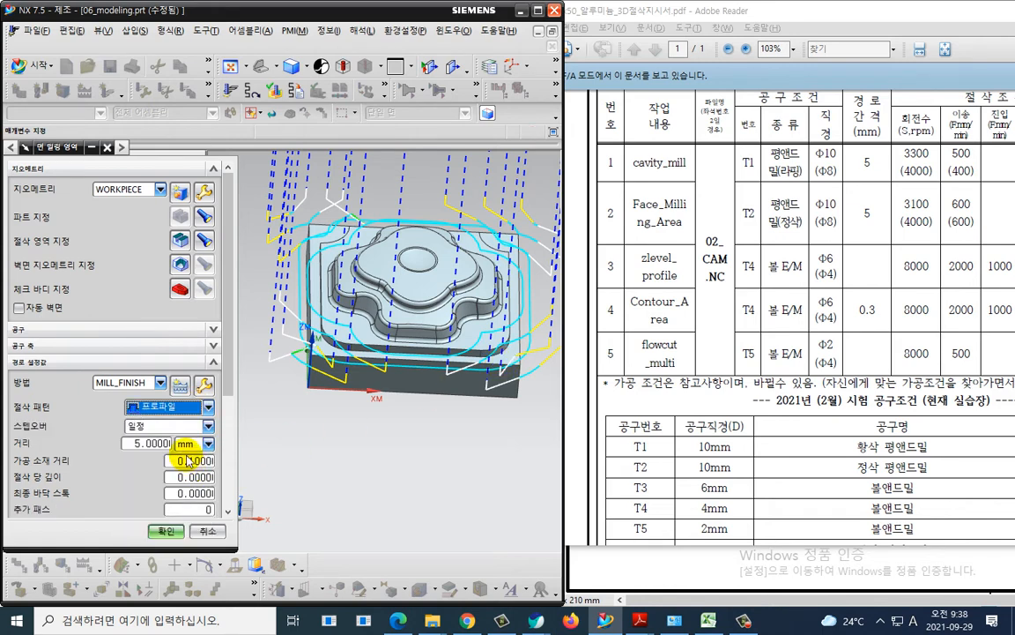
scroll(97, 520, "down", 5)
left_click(79, 500)
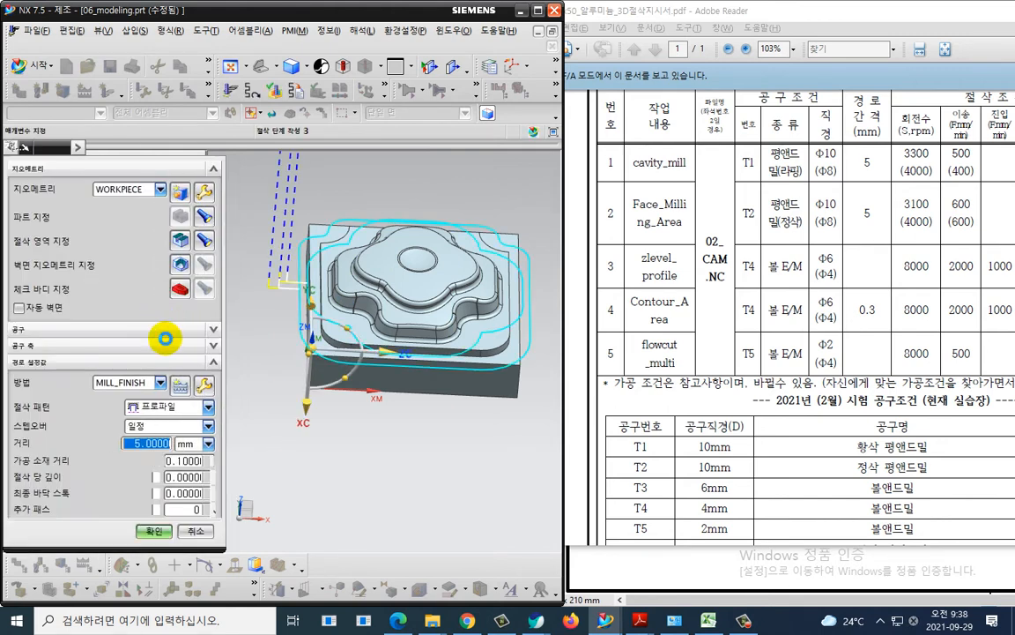
Verify the Profile toolpath by simulating the material removal on the workpiece, and return to the operation settings
left_click(126, 500)
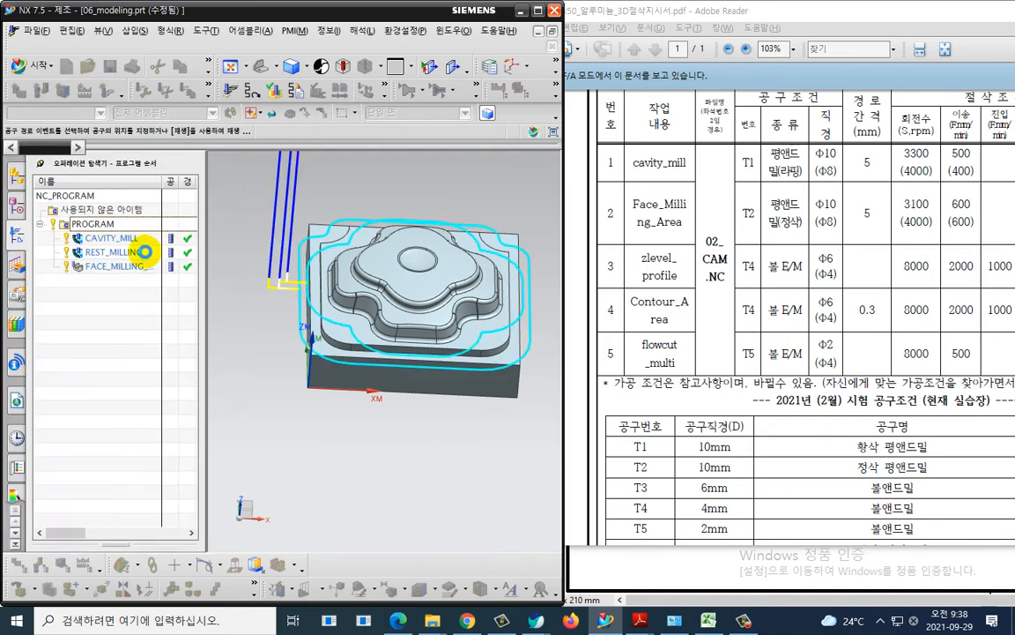
left_click(66, 260)
scroll(91, 493, "down", 5)
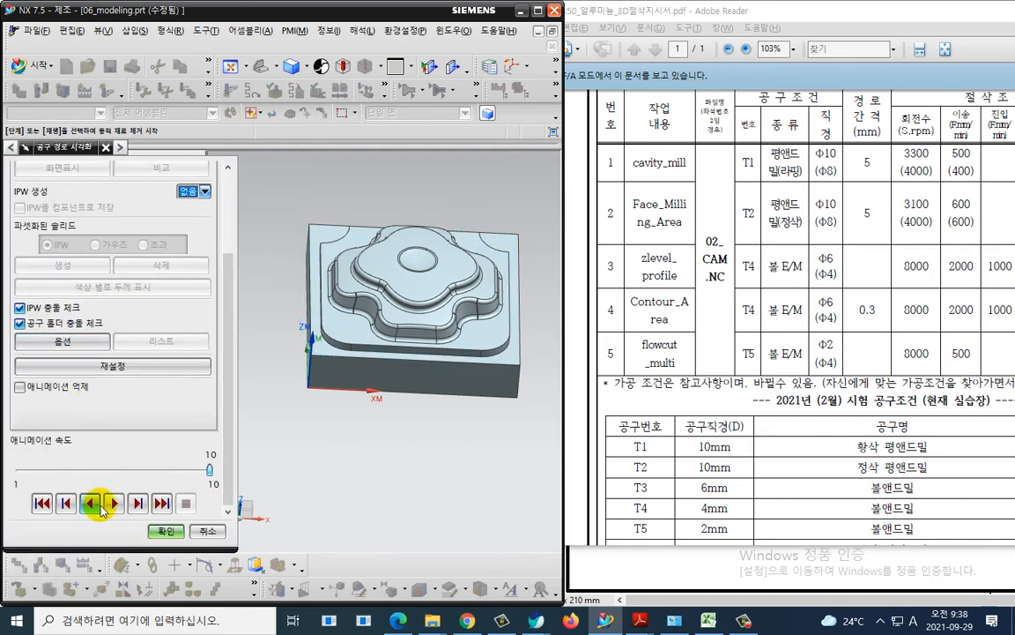
left_click(115, 505)
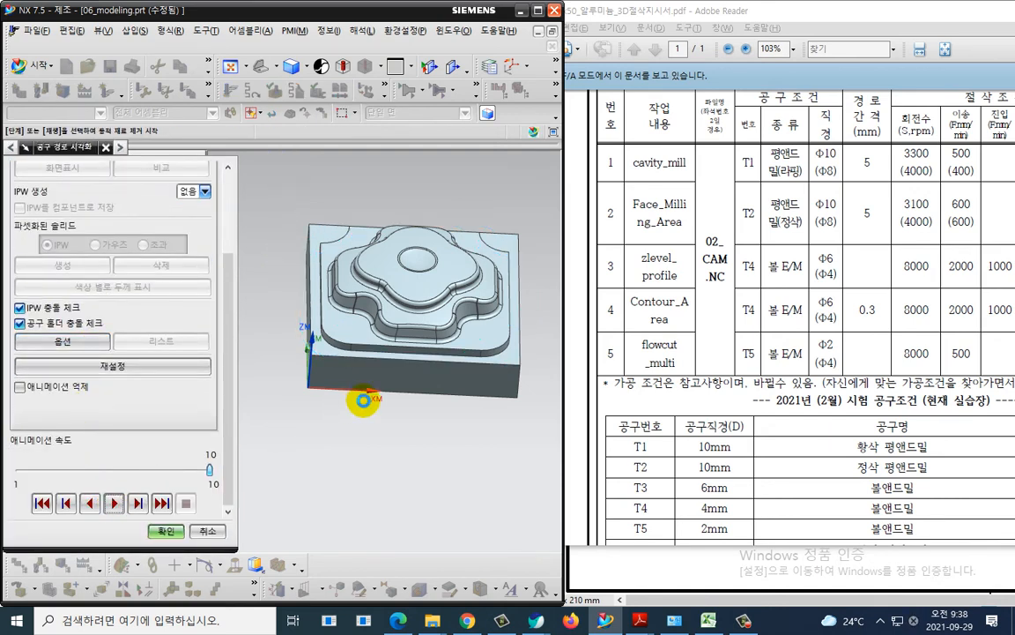
left_click(508, 360)
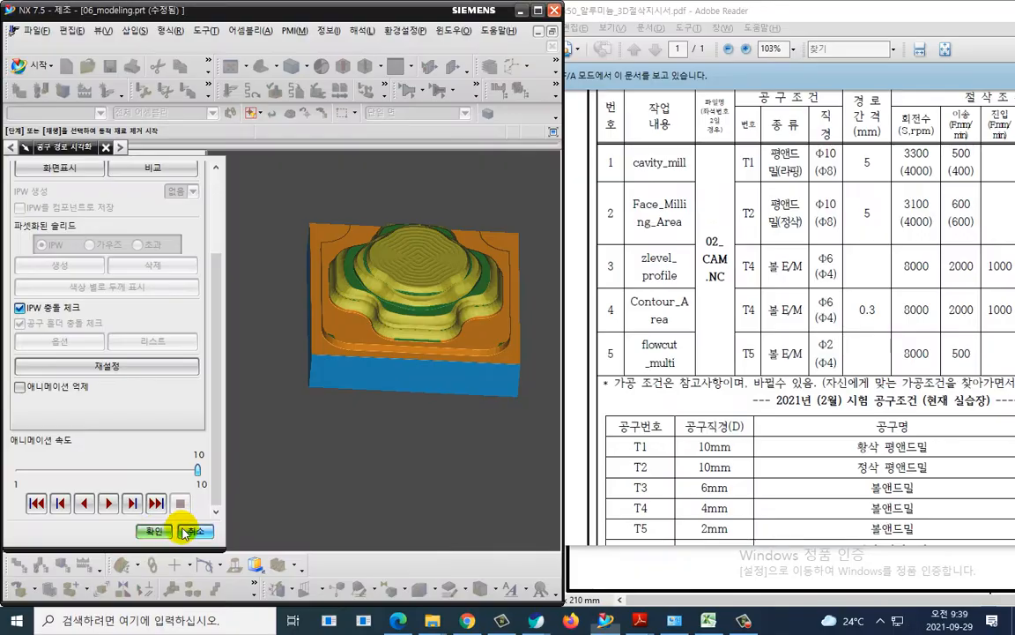
left_click(160, 536)
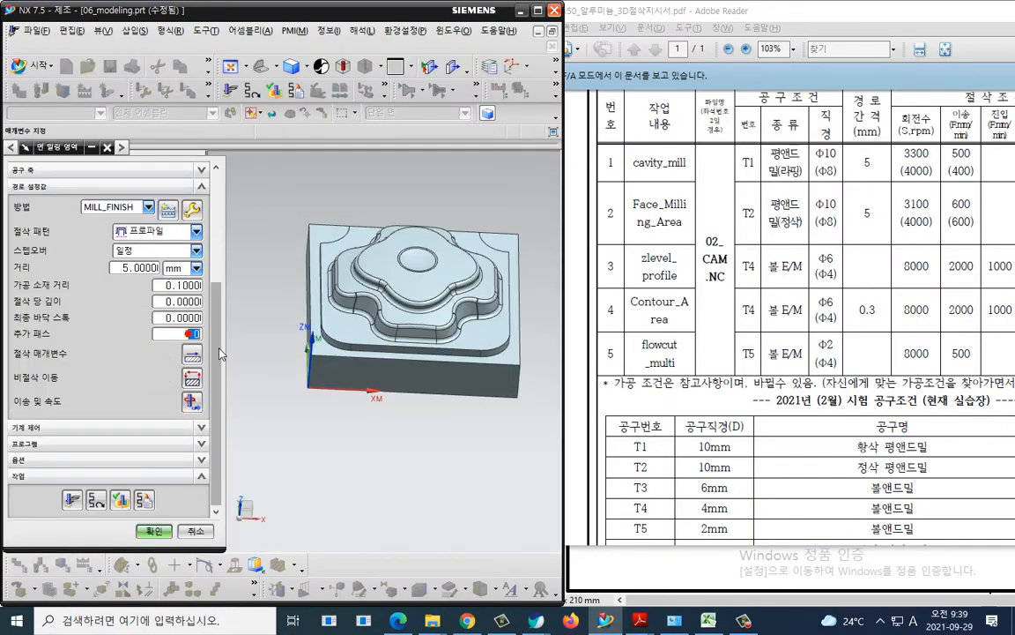
Set the additional passes of the Profile pattern to 1 and regenerate the face milling toolpath
left_click(189, 333)
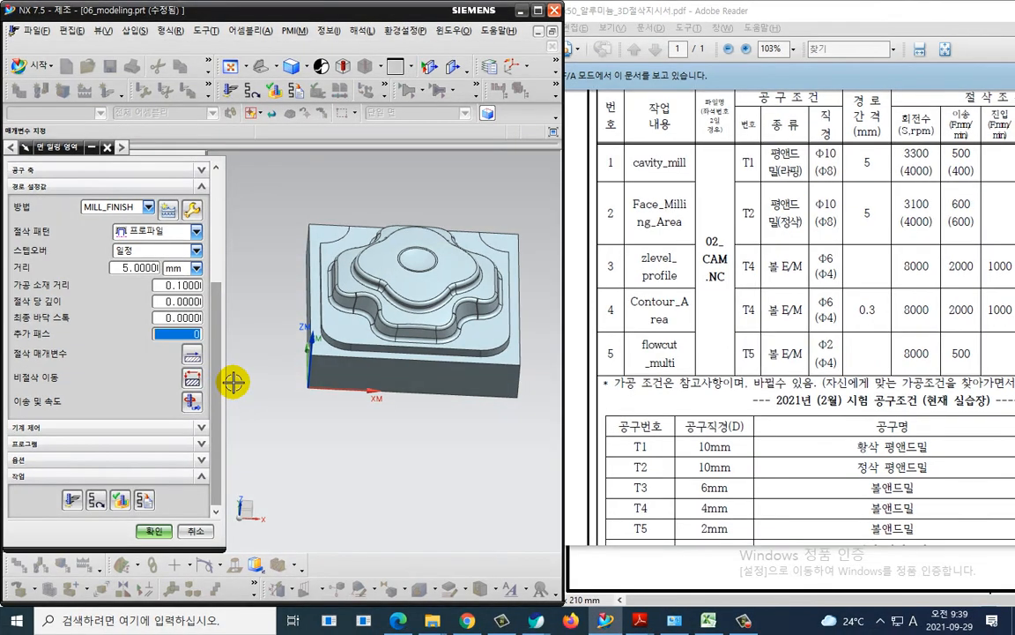
type("1")
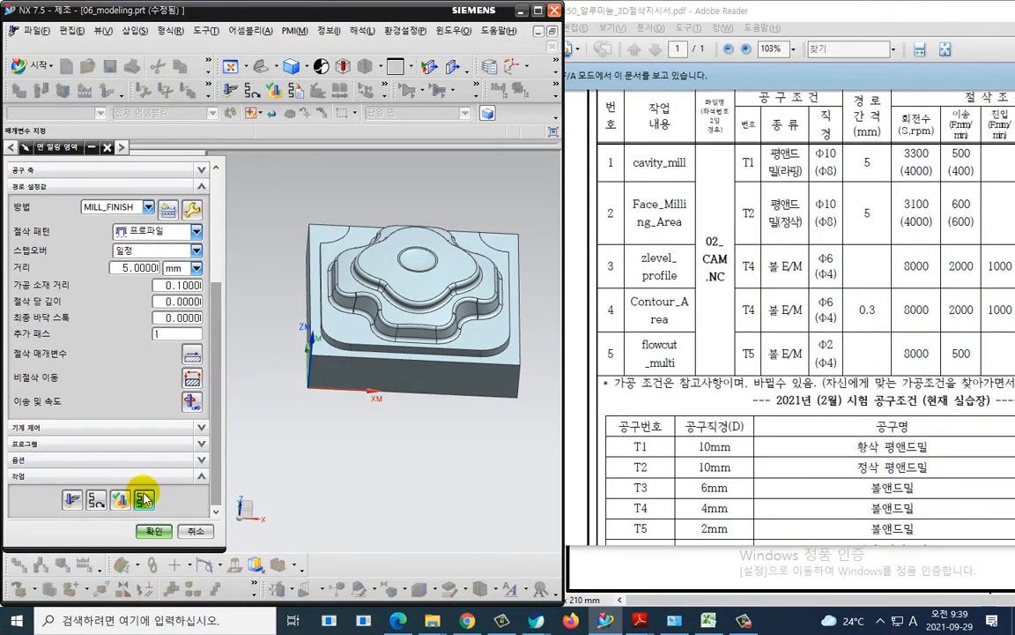
left_click(71, 499)
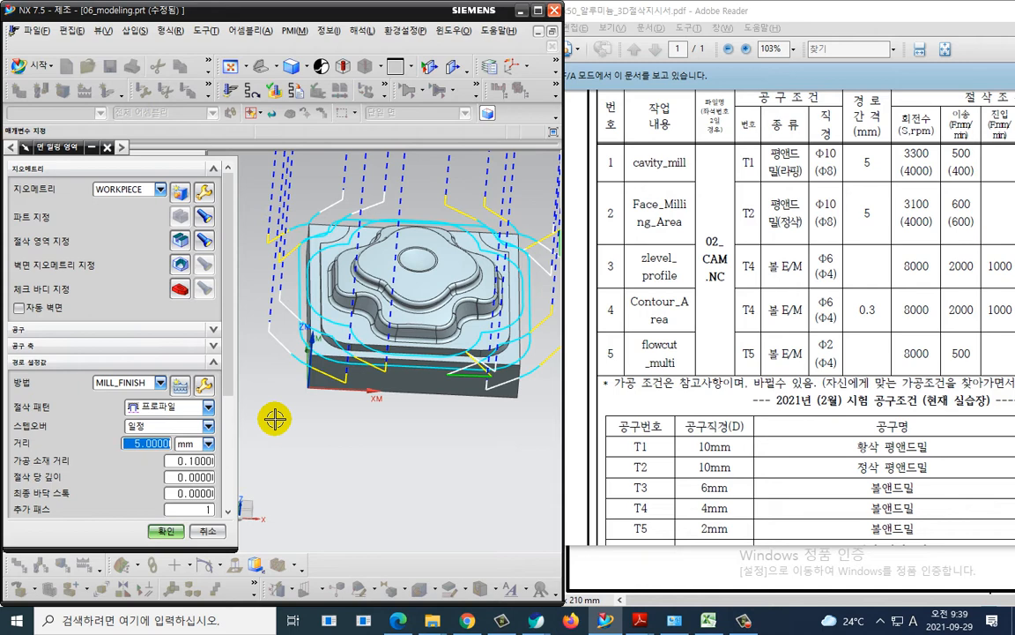
Try the Follow Periphery cut pattern, generate the toolpath and inspect its corner passes and tool entries
left_click(208, 406)
left_click(196, 439)
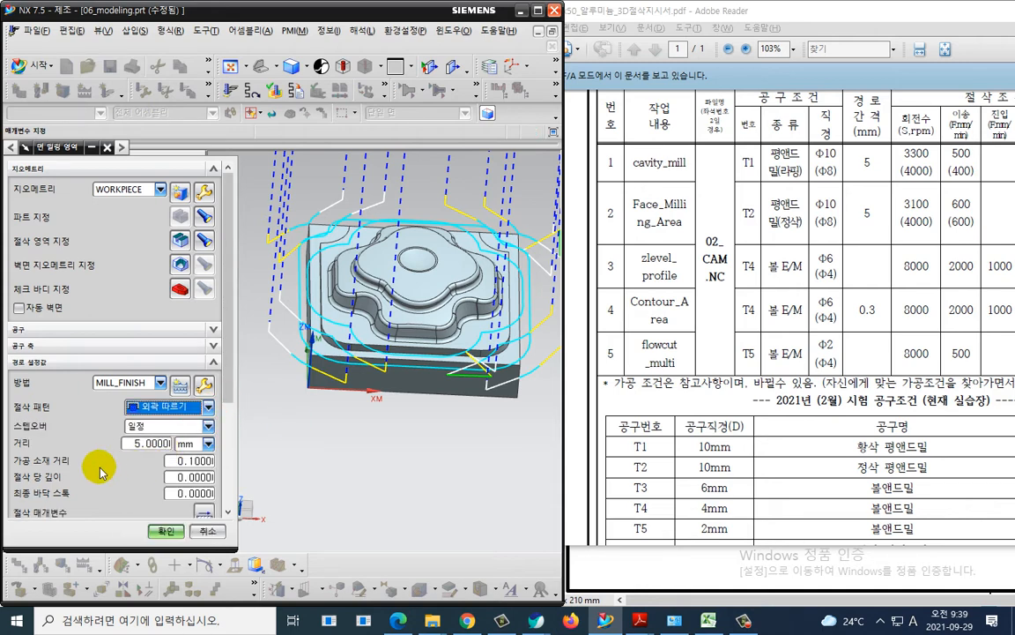
scroll(75, 494, "down", 5)
left_click(73, 505)
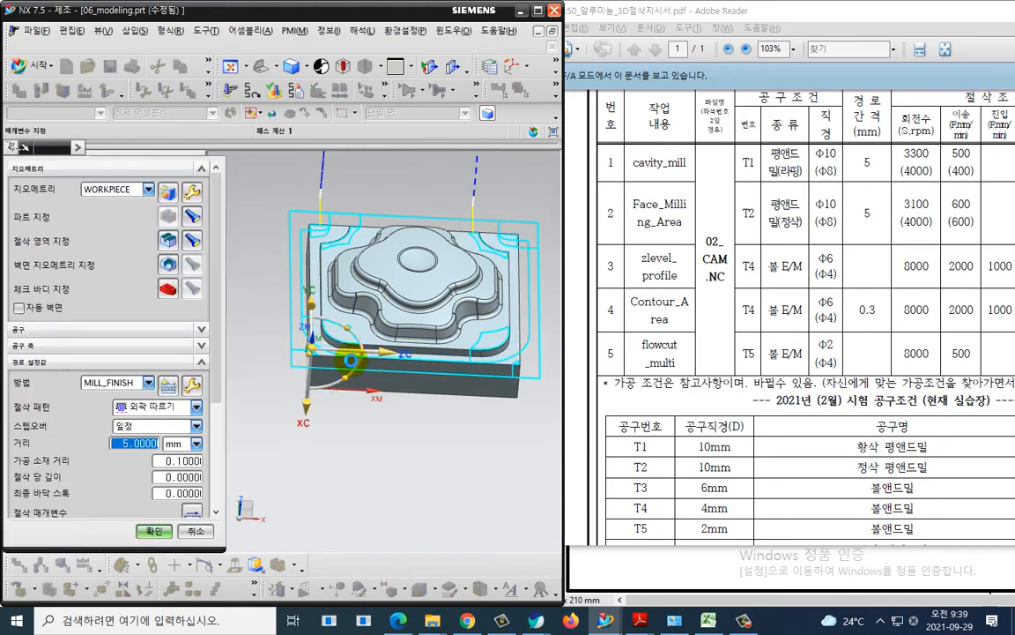
scroll(335, 355, "up", 5)
scroll(337, 356, "down", 5)
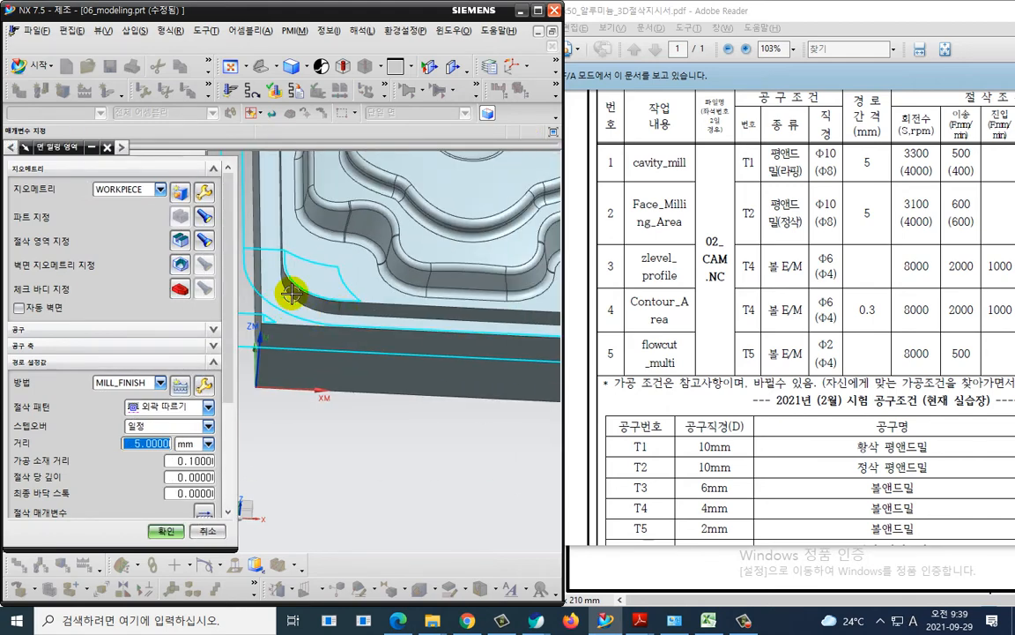
scroll(361, 352, "down", 2)
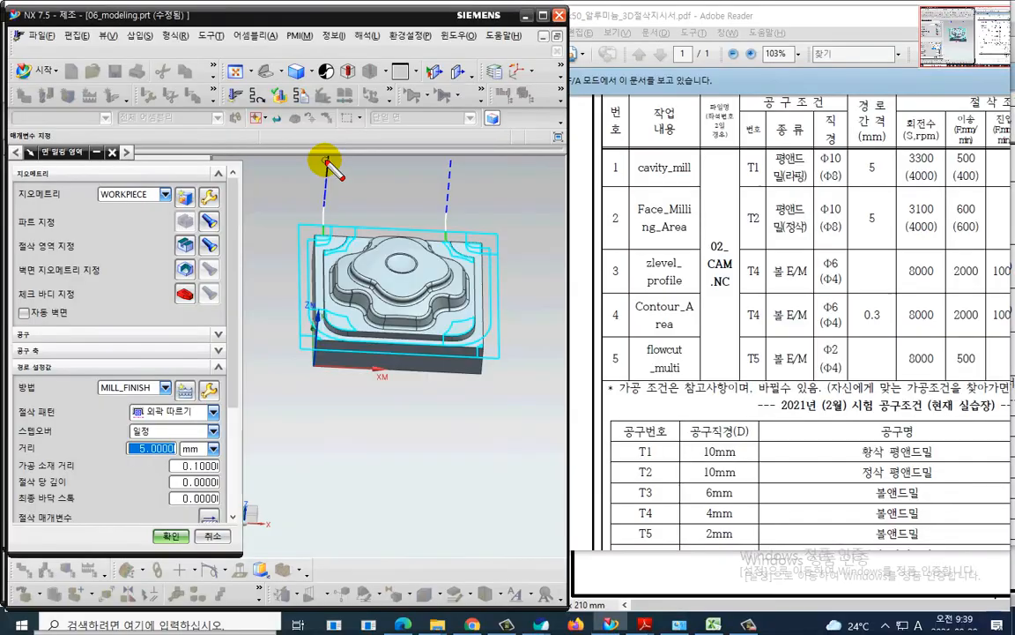
left_click_drag(320, 155, 327, 255)
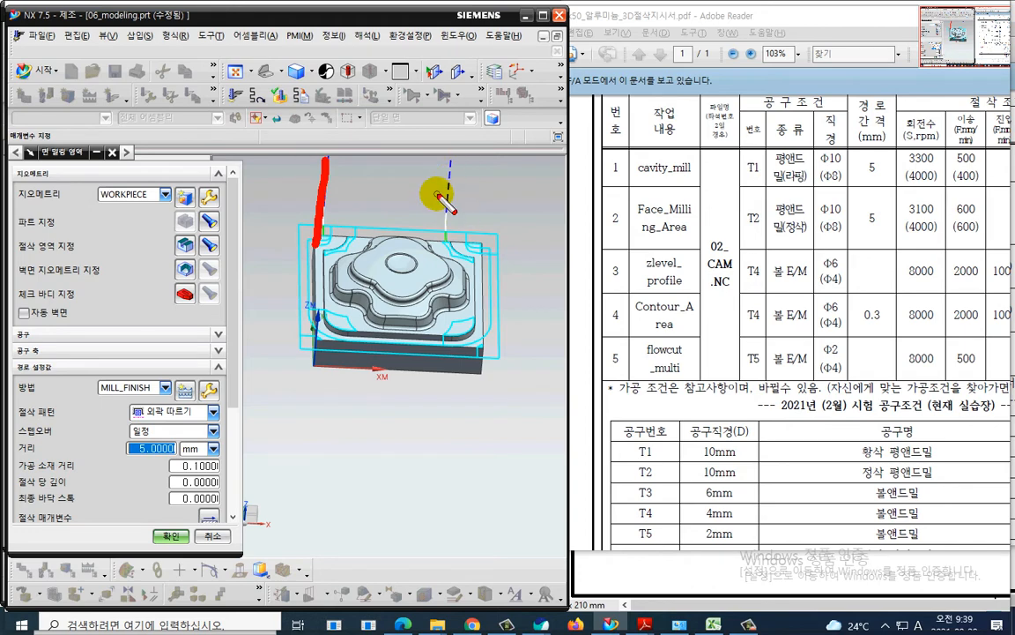
key("Escape")
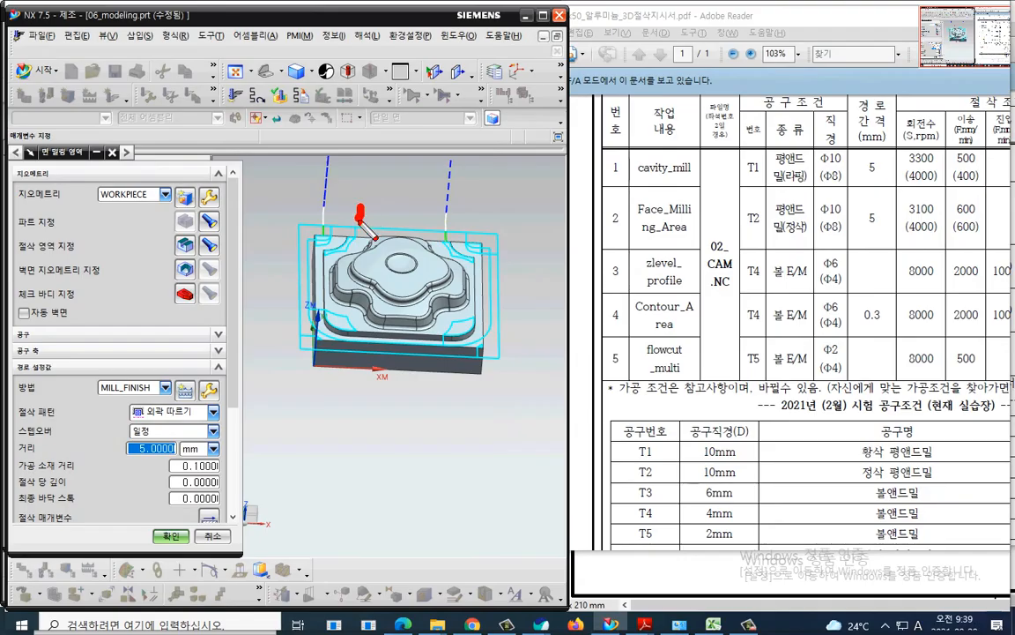
mouse_move(356, 201)
left_mouse_down()
mouse_move(314, 275)
mouse_move(415, 342)
mouse_move(469, 267)
mouse_move(365, 227)
left_mouse_up()
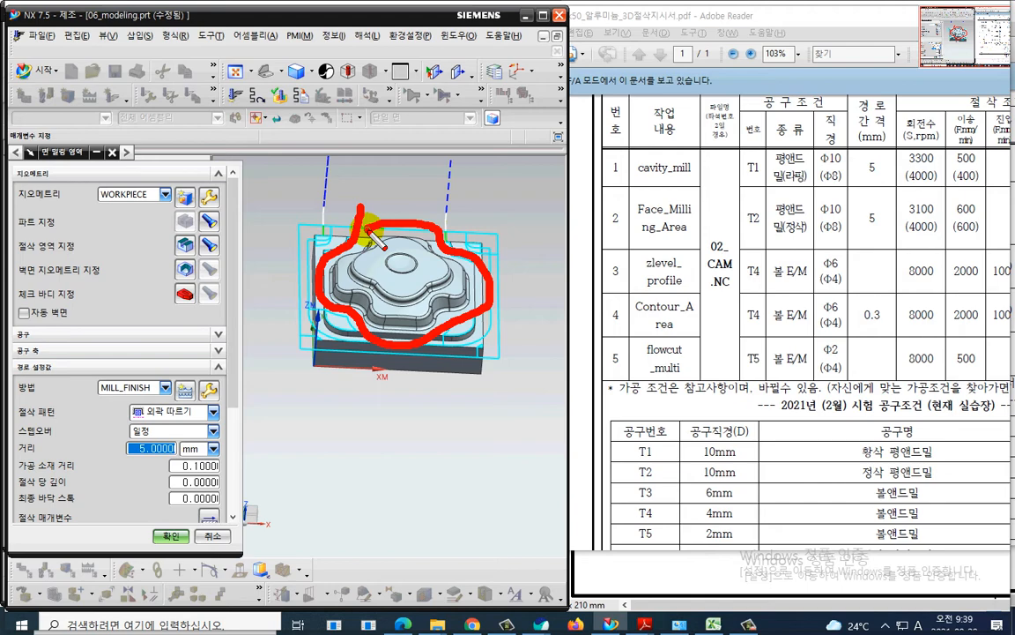
key("Escape")
Set the face milling cut pattern back to Follow Part
scroll(228, 385, "down", 5)
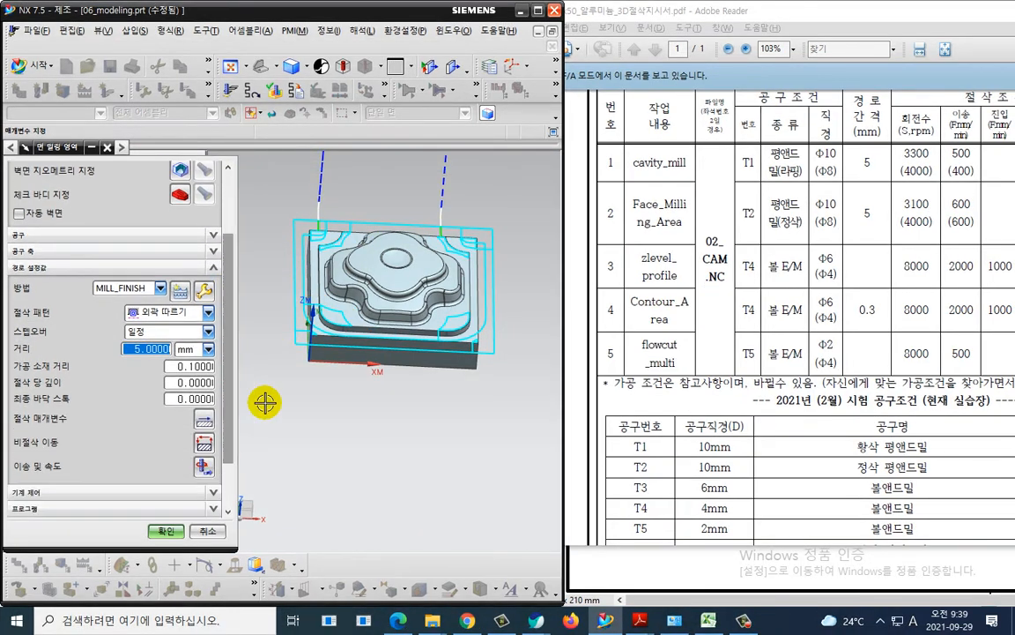
left_click(208, 312)
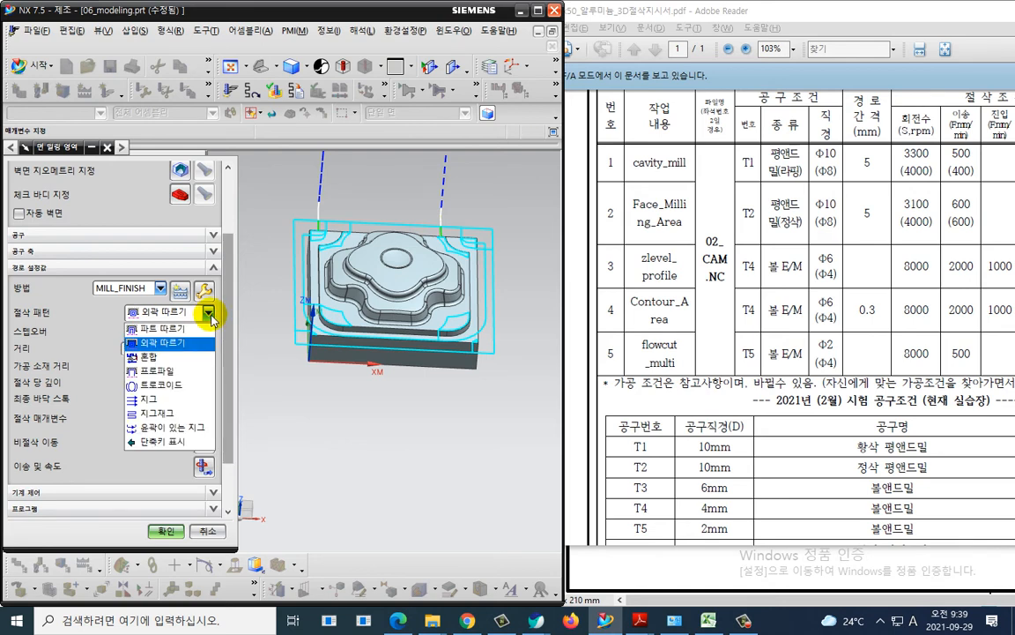
left_click(168, 328)
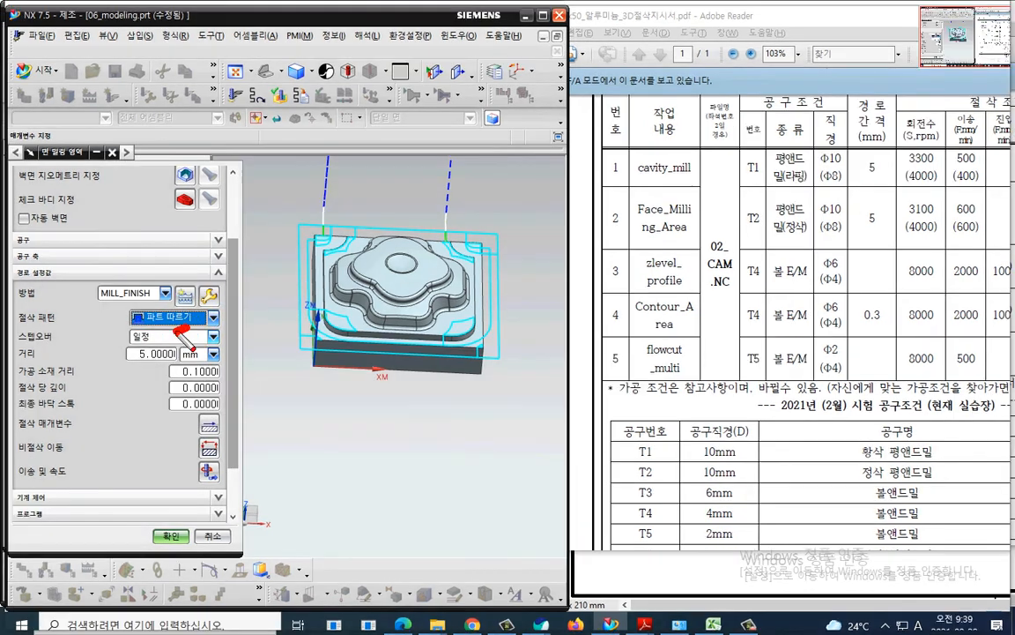
Generate the face milling toolpath with the Follow Part cut pattern
mouse_move(176, 328)
left_mouse_down()
mouse_move(199, 291)
mouse_move(185, 336)
left_mouse_up()
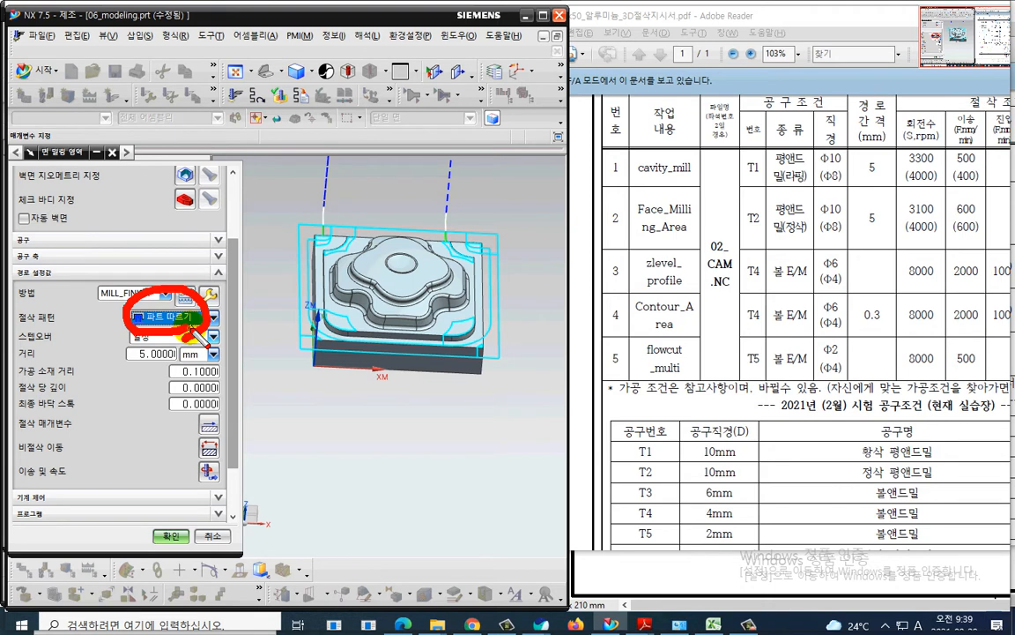
key("Escape")
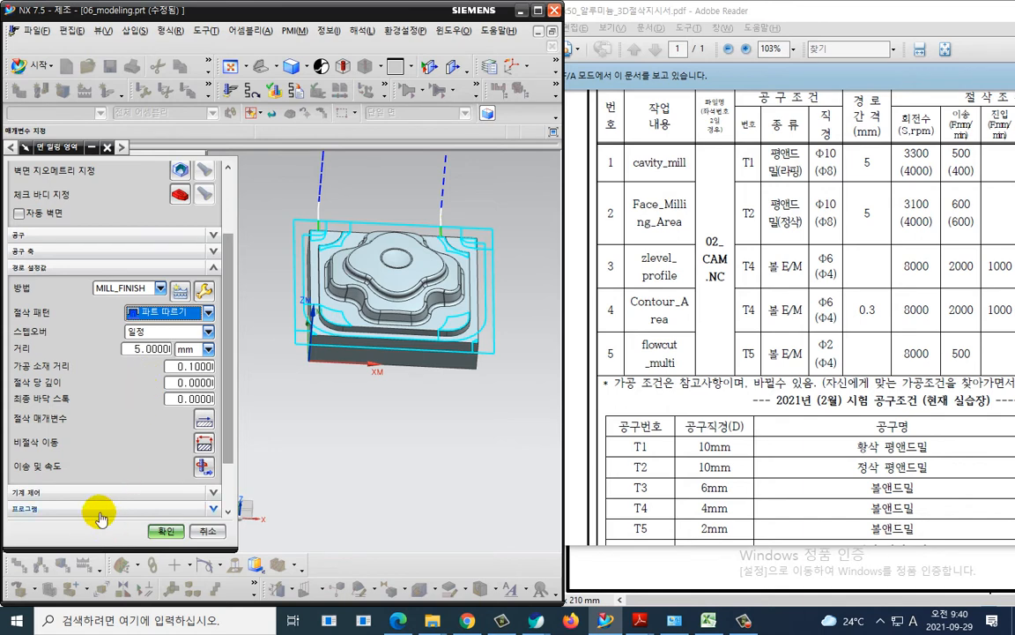
scroll(97, 503, "down", 2)
left_click(78, 500)
middle_click(252, 429)
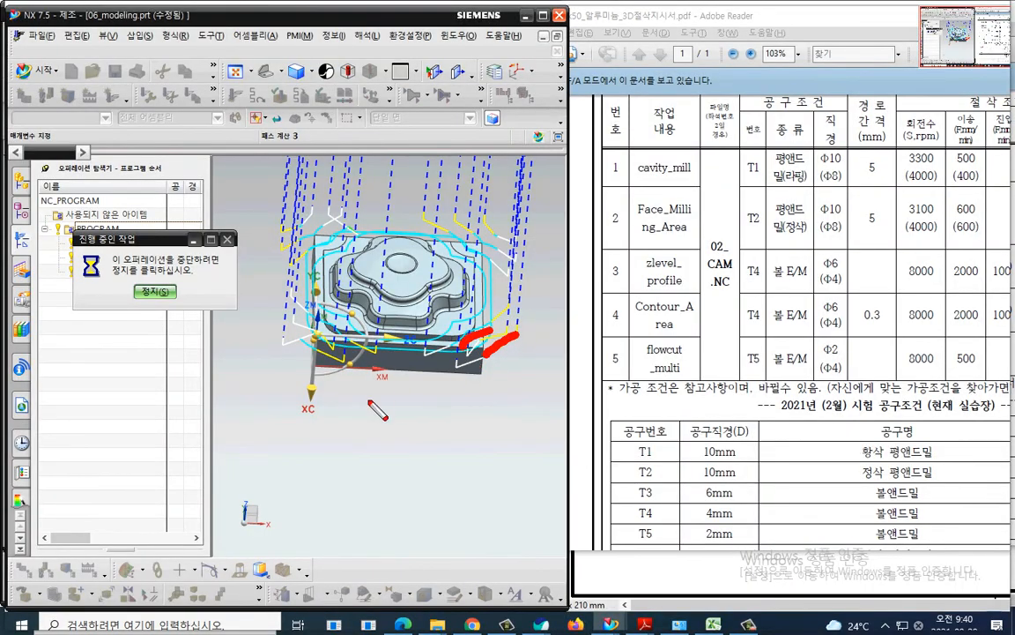
Set the face milling stepover distance to 7.5 mm and regenerate the toolpath
scroll(140, 461, "down", 2)
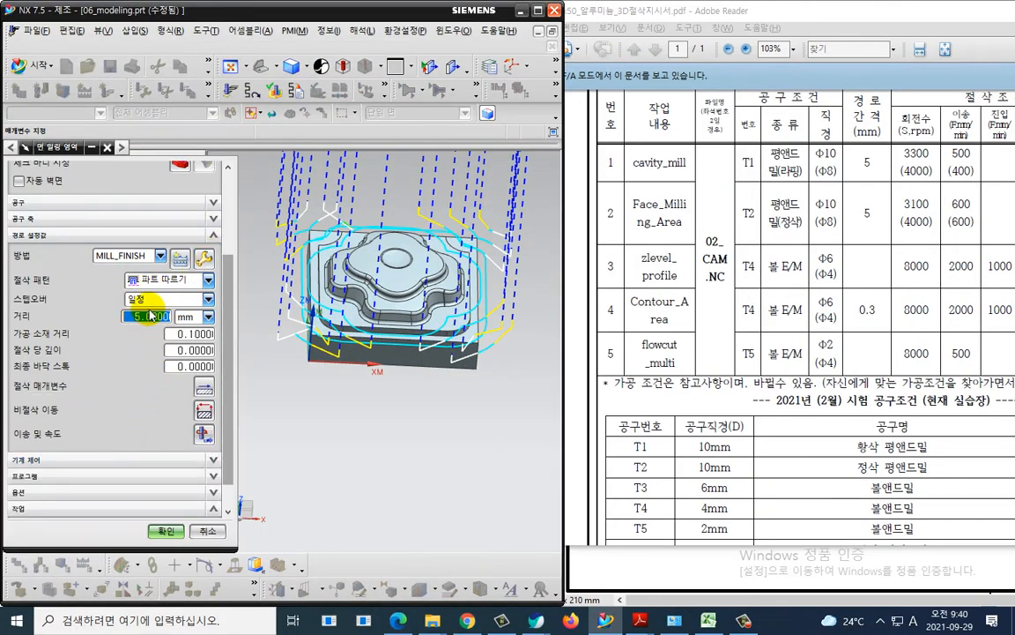
type("7.5")
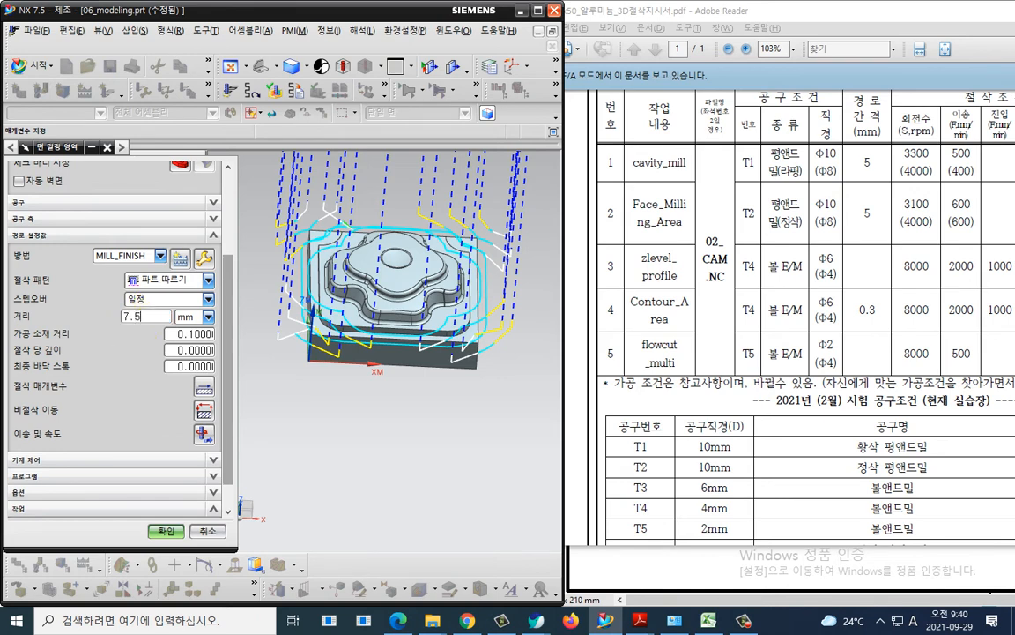
scroll(101, 394, "down", 1)
left_click(78, 499)
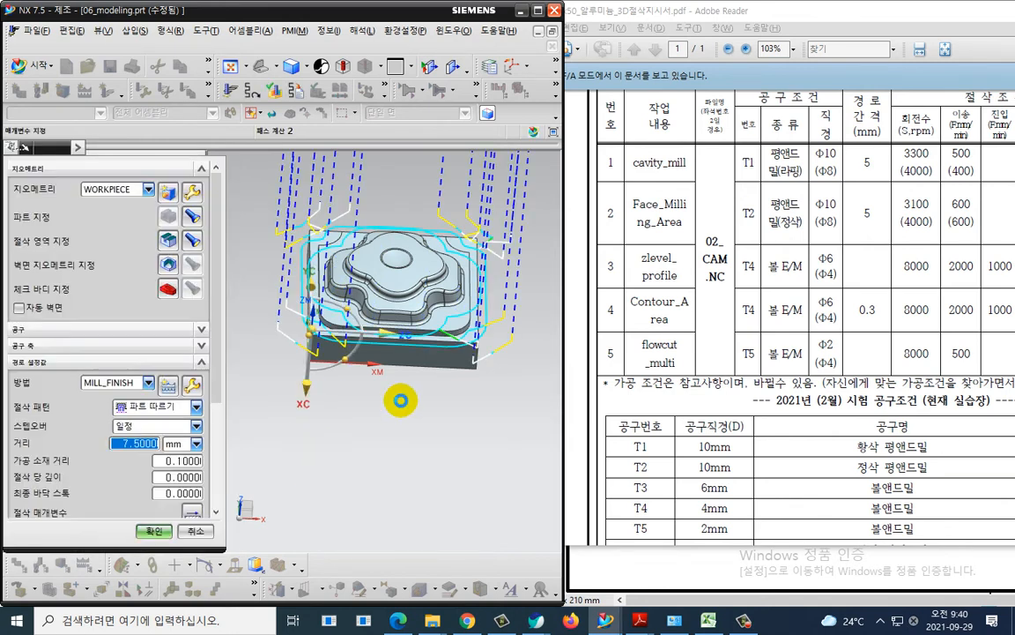
Set the spindle speed to 3100 rpm, the cut feed to 600 and the engage feed to 300, and accept the face milling operation
scroll(134, 448, "down", 1)
left_click(203, 401)
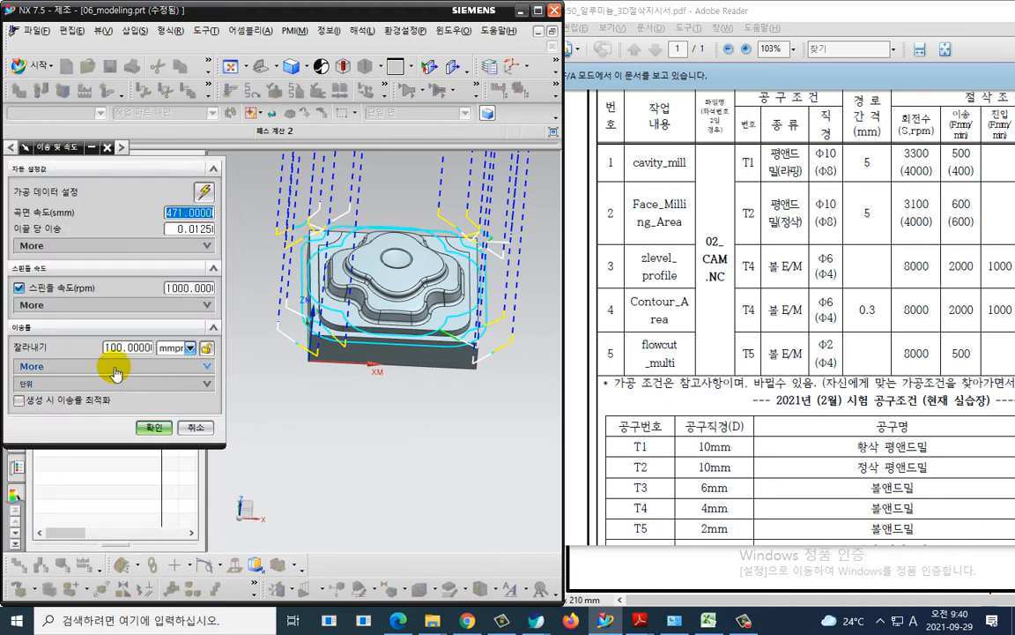
double_click(174, 287)
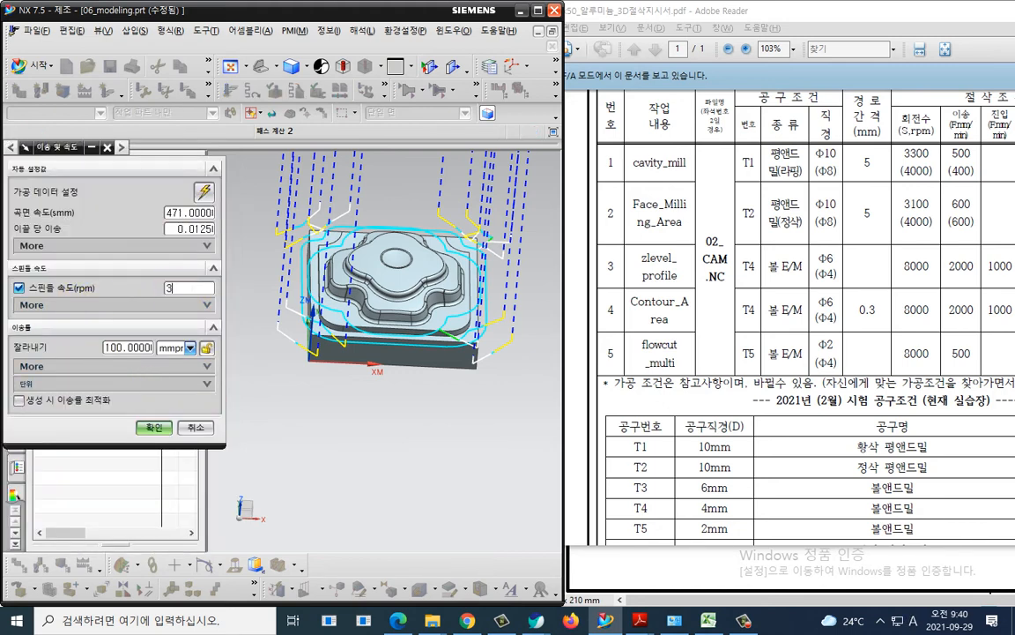
key("Tab")
type("6")
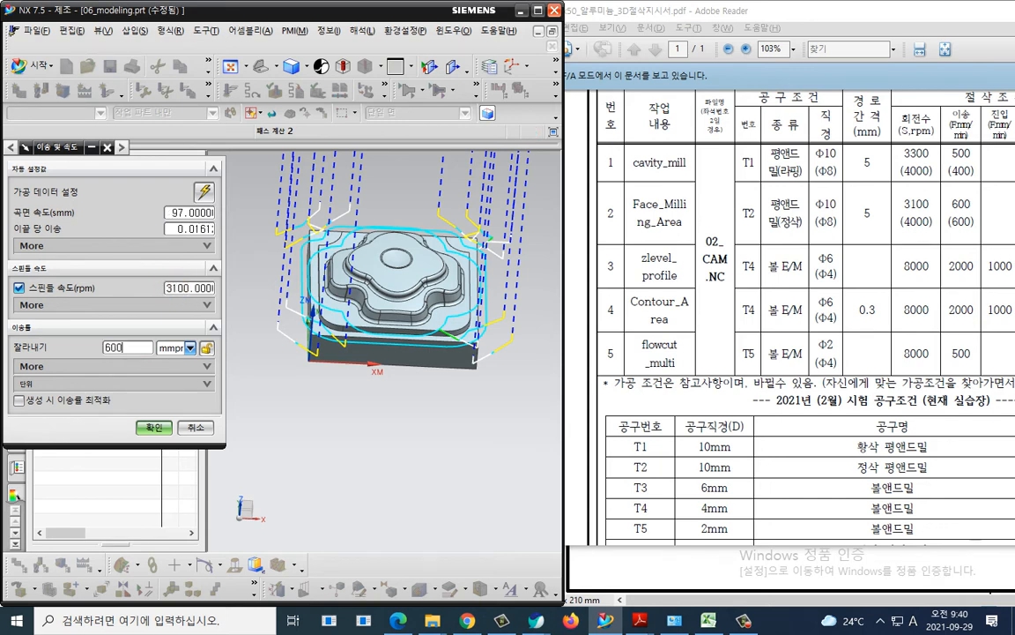
left_click(113, 366)
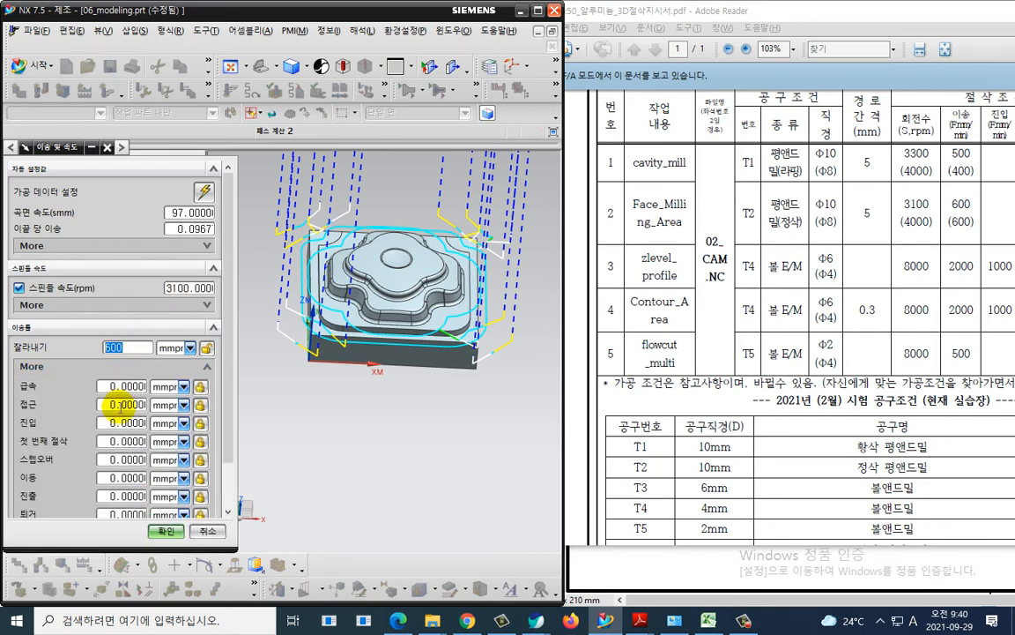
double_click(115, 423)
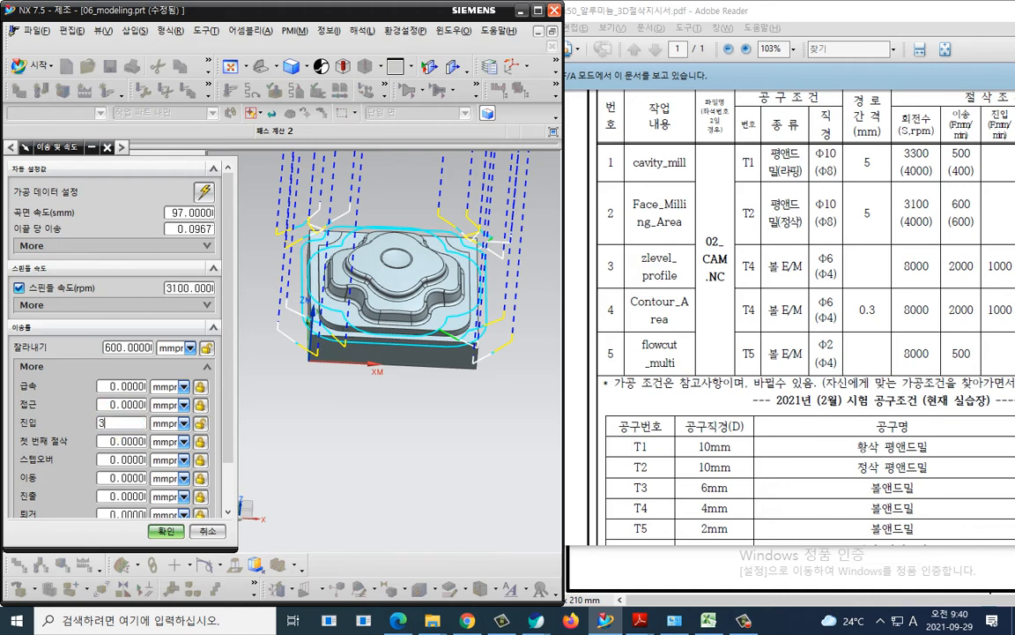
type("300")
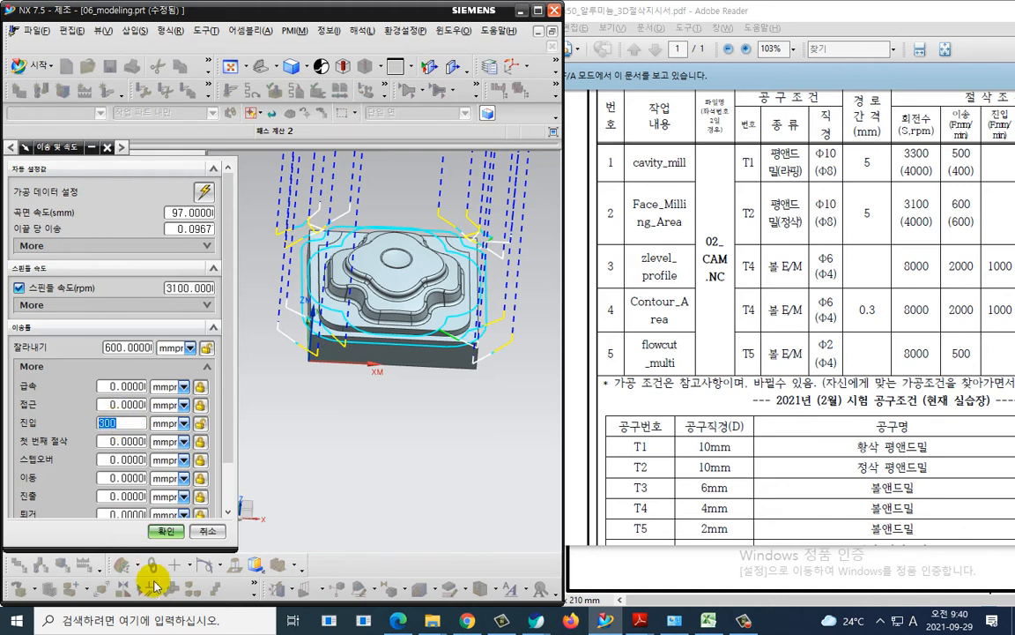
left_click(165, 531)
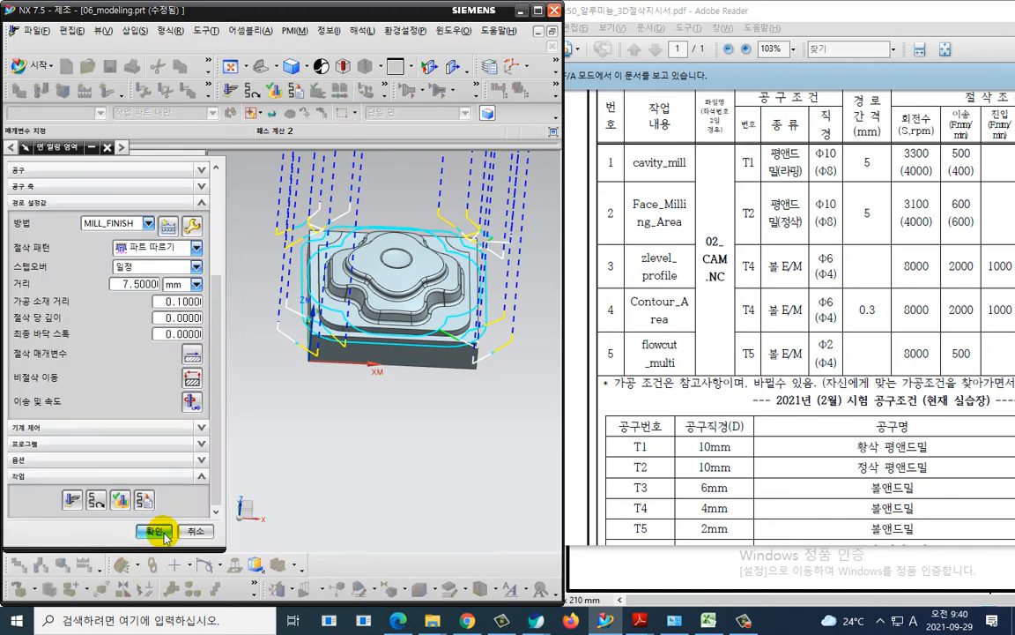
left_click(165, 532)
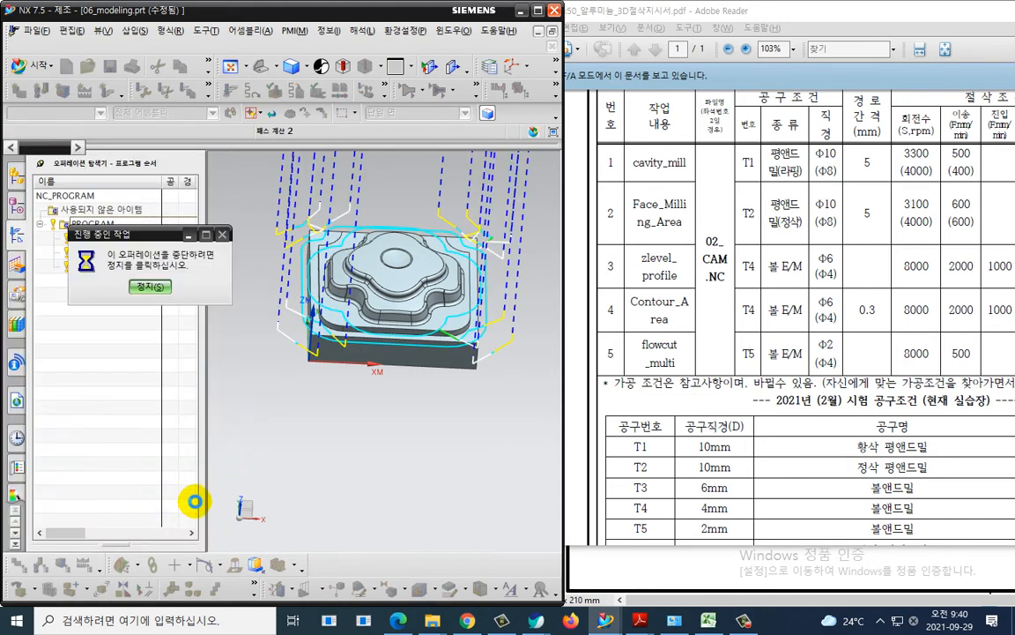
left_click(174, 533)
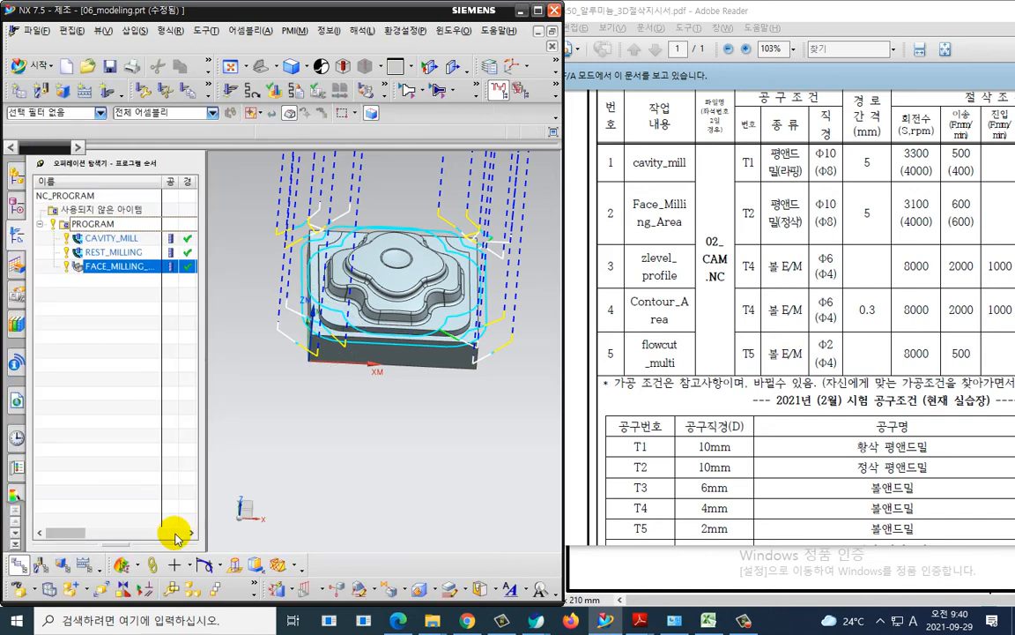
Create a mill_contour ZLEVEL_PROFILE operation using the T4_BALL_MILL_4 tool, WORKPIECE geometry and the MILL_FINISH method
left_click(111, 410)
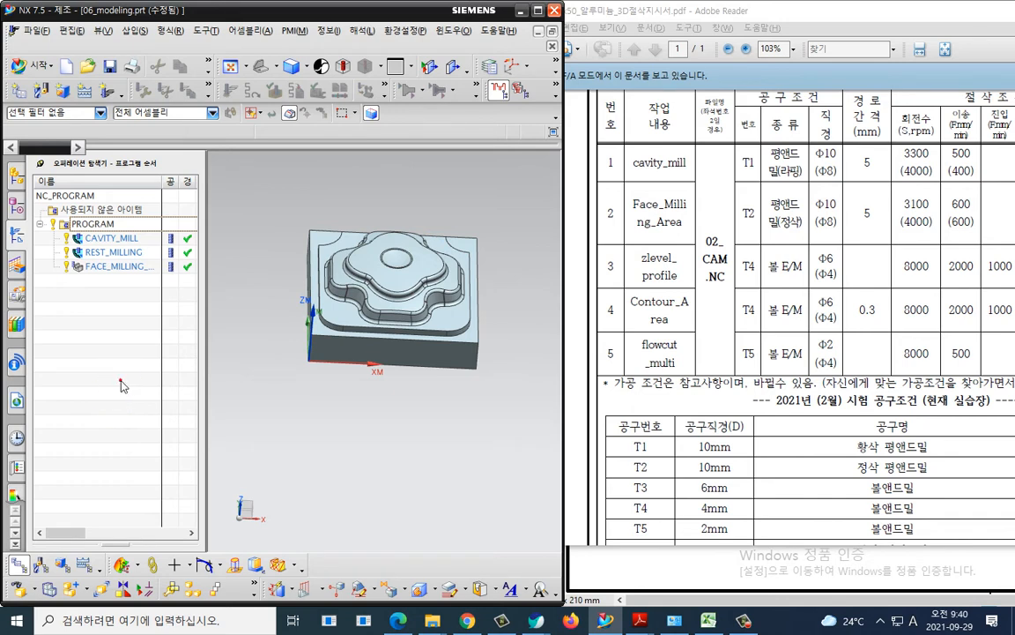
middle_click_drag(326, 439, 278, 385)
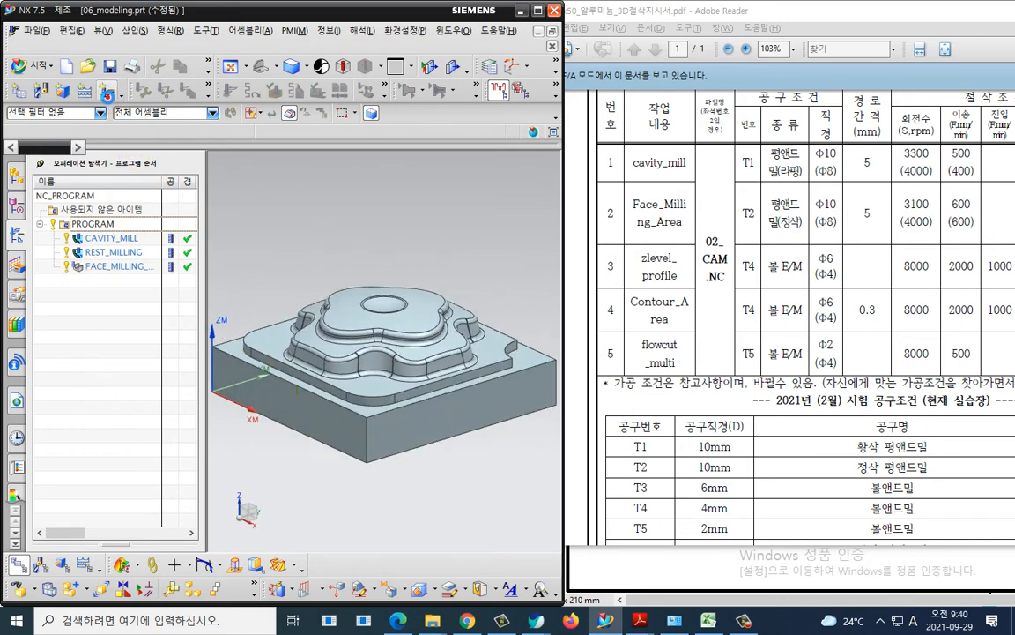
left_click(98, 88)
left_click(84, 188)
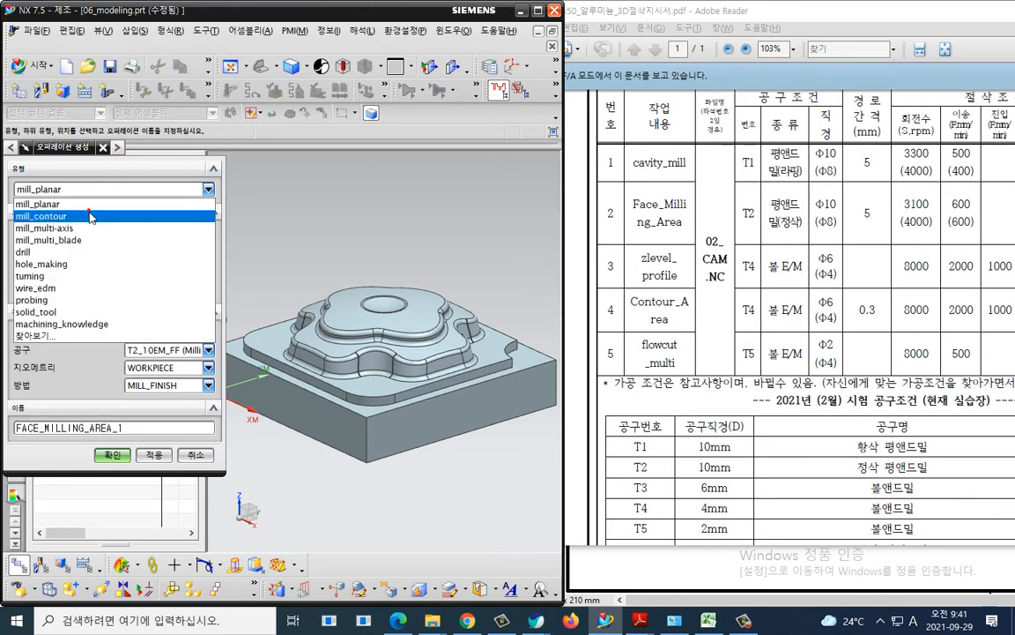
left_click(90, 215)
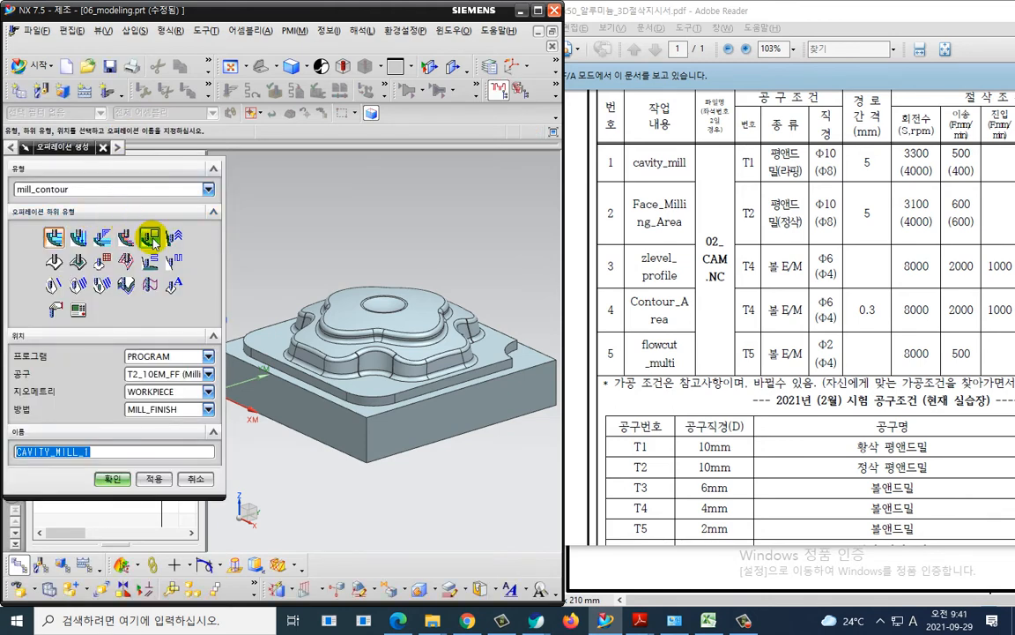
left_click(151, 239)
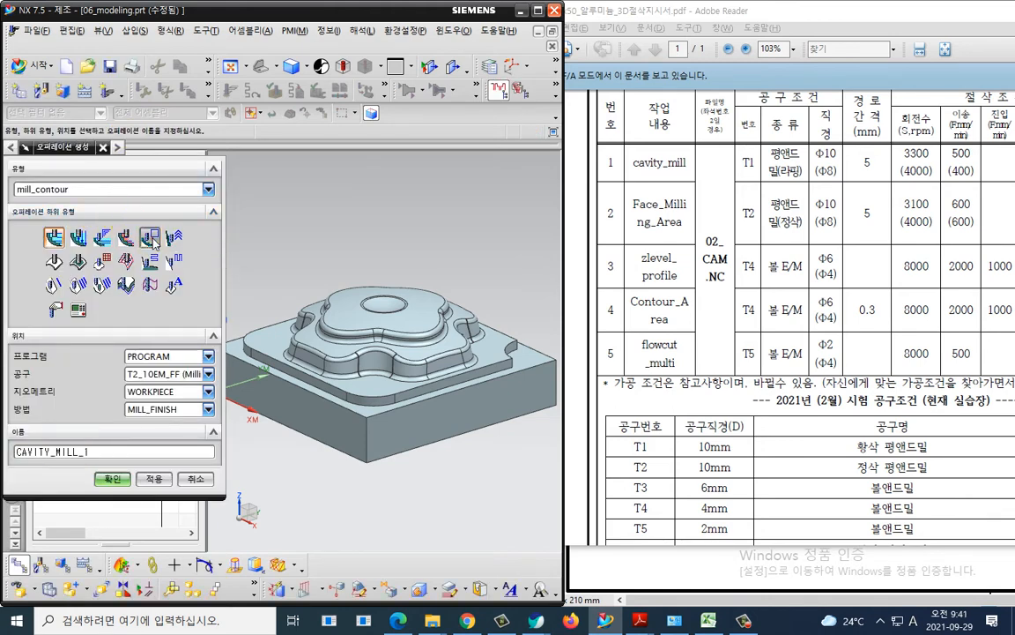
left_click(176, 374)
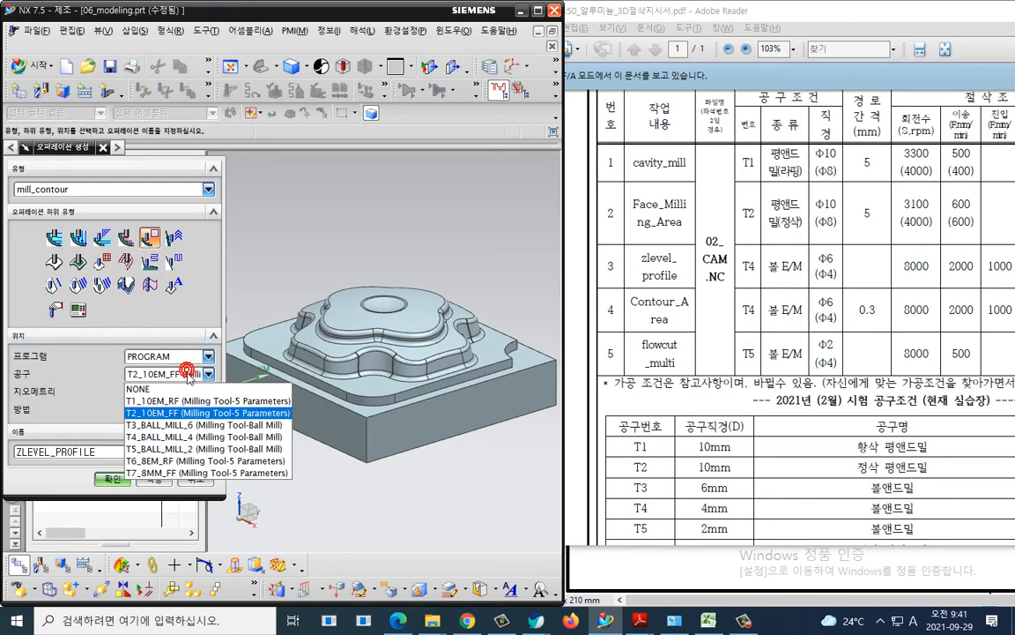
left_click(186, 437)
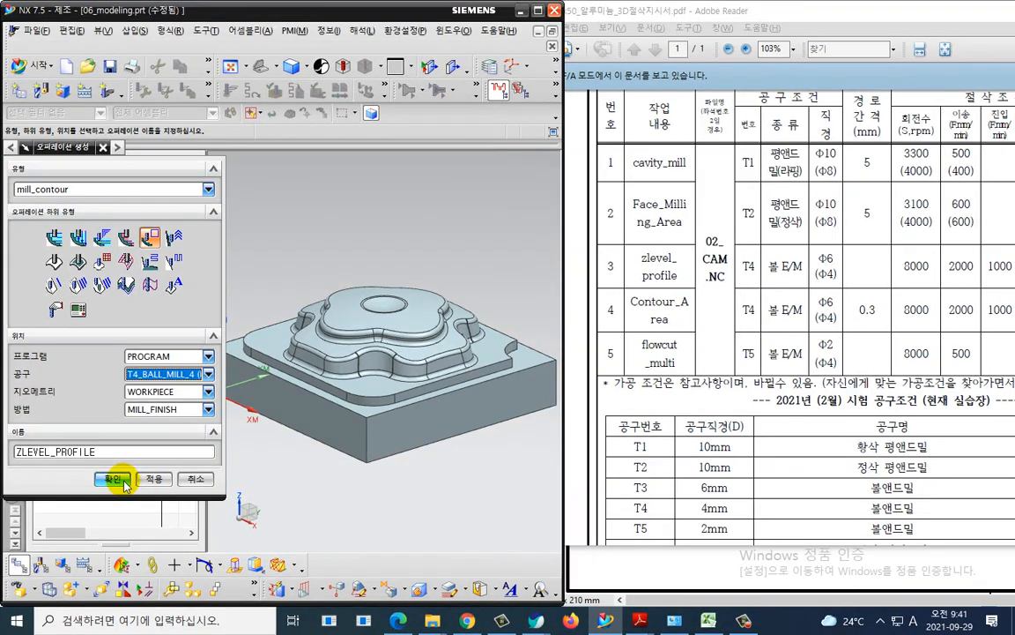
left_click(118, 483)
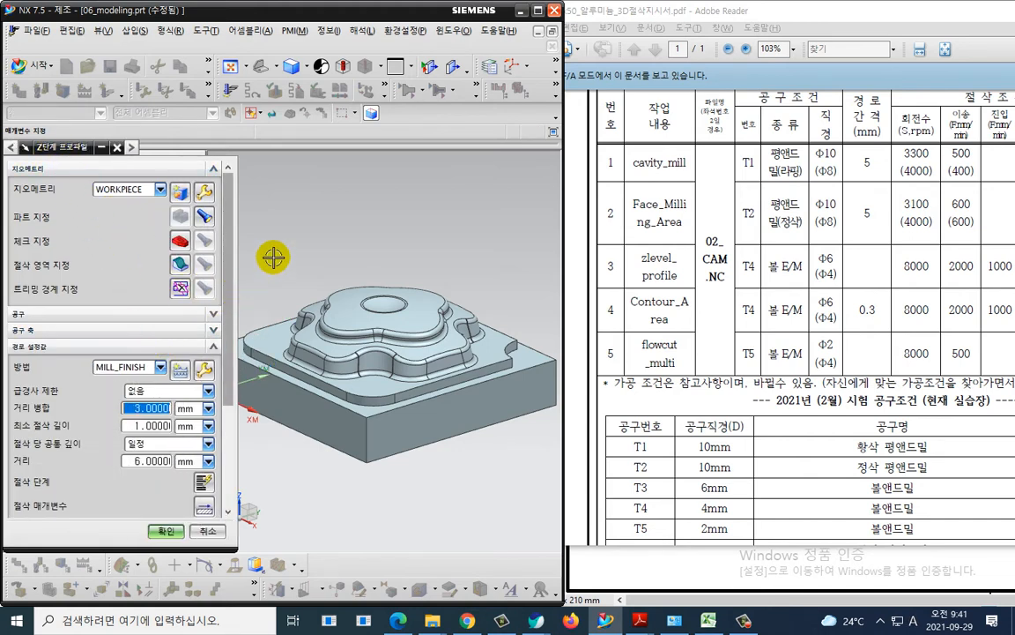
Specify the Z-level cut area by box-selecting all faces of the raised flower-shaped form above the flat base
scroll(290, 265, "down", 2)
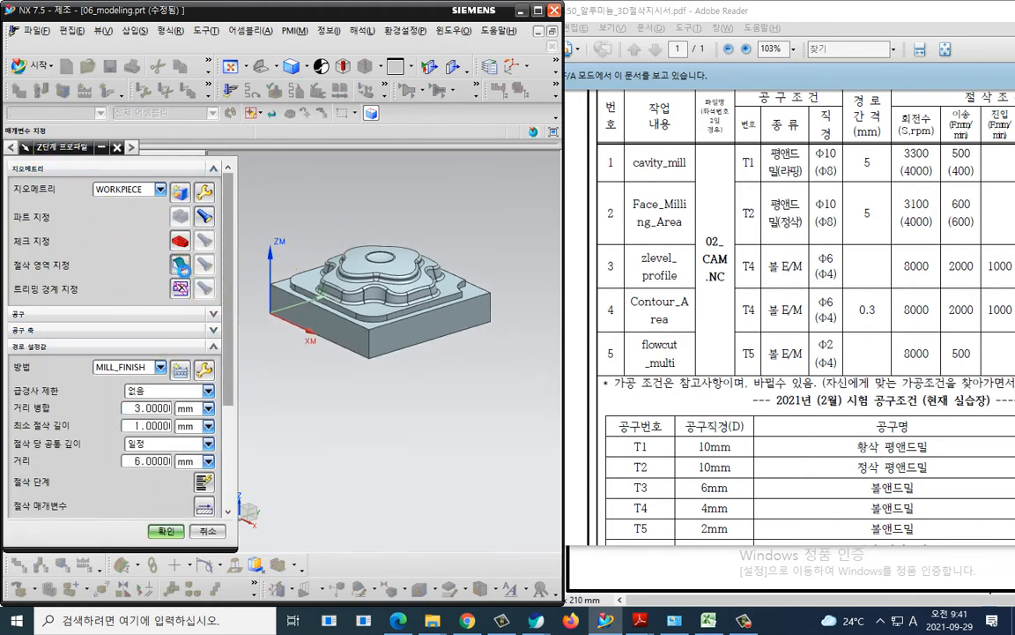
left_click(180, 265)
middle_click_drag(344, 408, 437, 291)
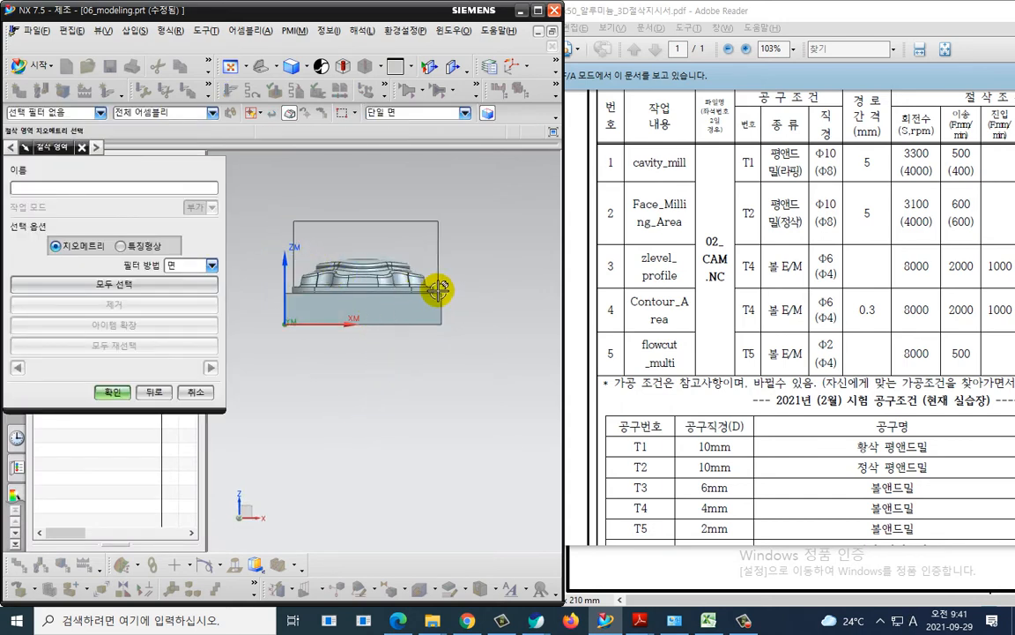
left_click_drag(437, 289, 438, 290)
middle_click_drag(533, 389, 464, 420)
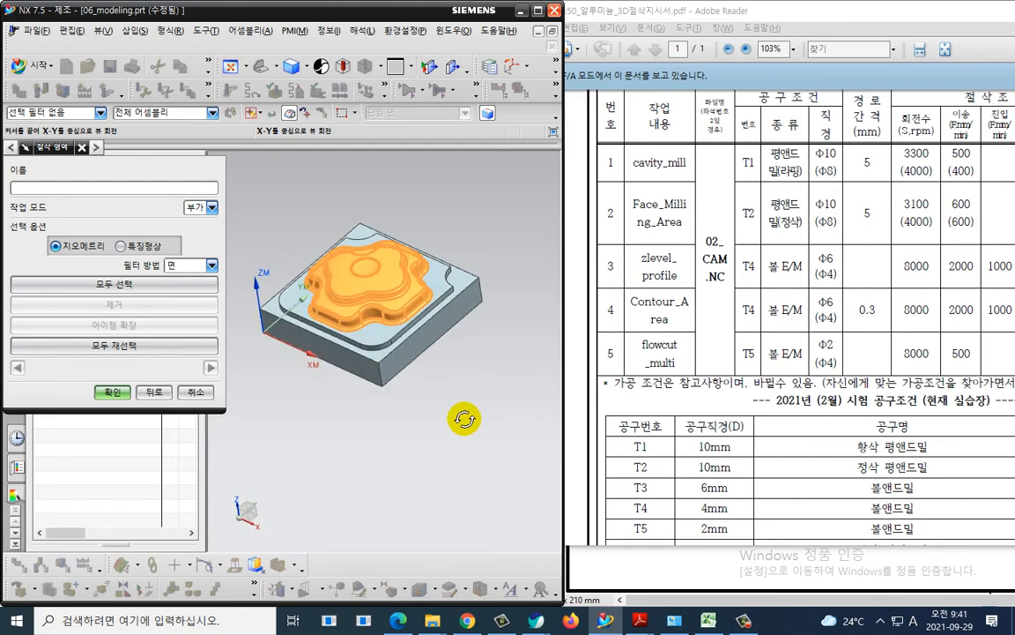
scroll(299, 228, "up", 2)
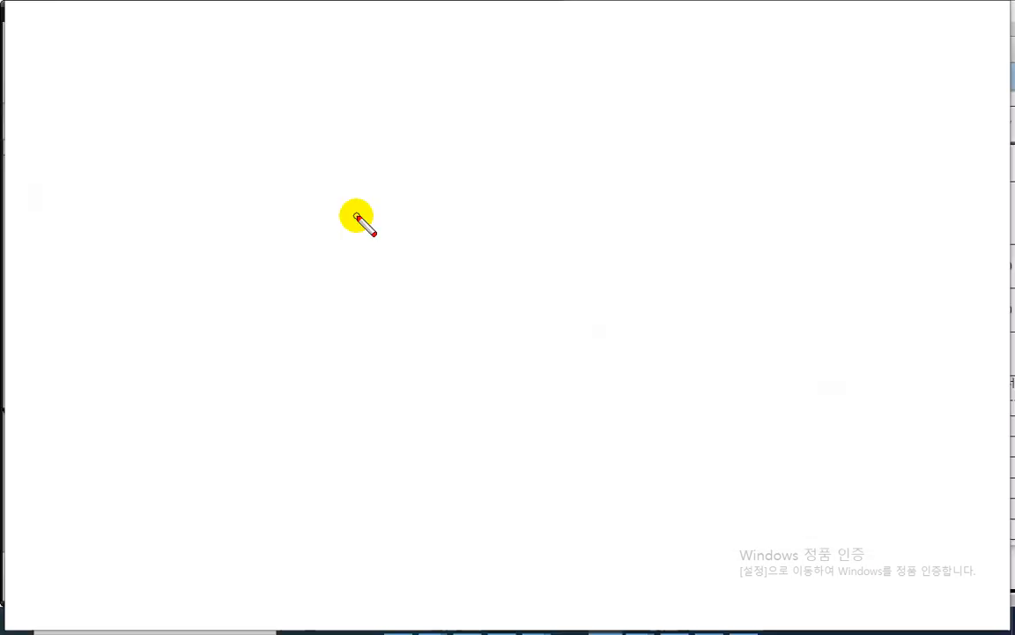
left_click_drag(358, 216, 367, 297)
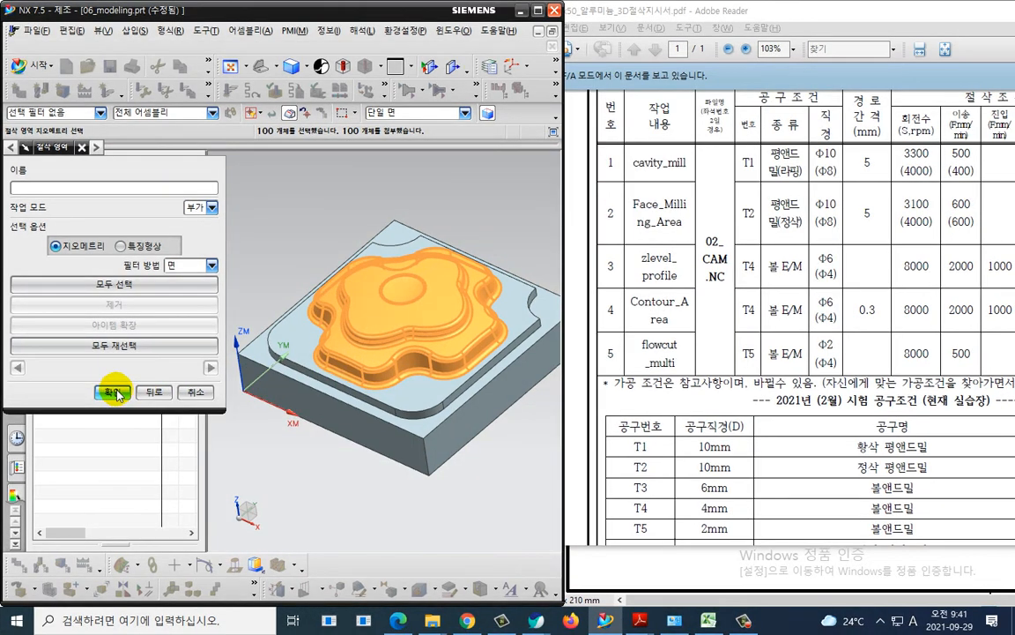
left_click(117, 397)
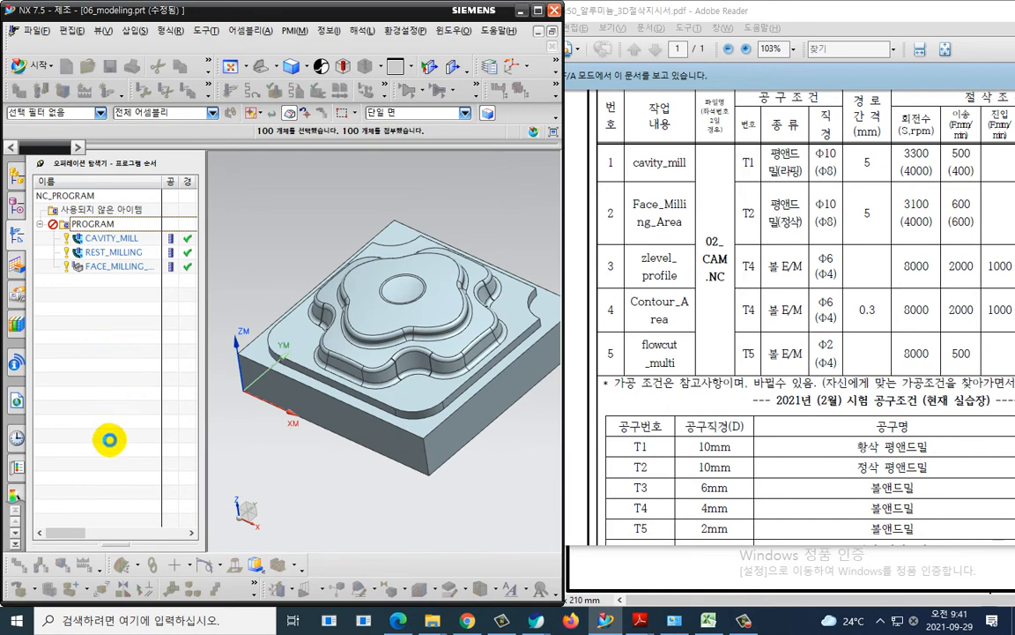
Generate a first Z-level profile toolpath, set the common depth-per-cut distance to 0.3 mm and regenerate it
scroll(96, 487, "down", 3)
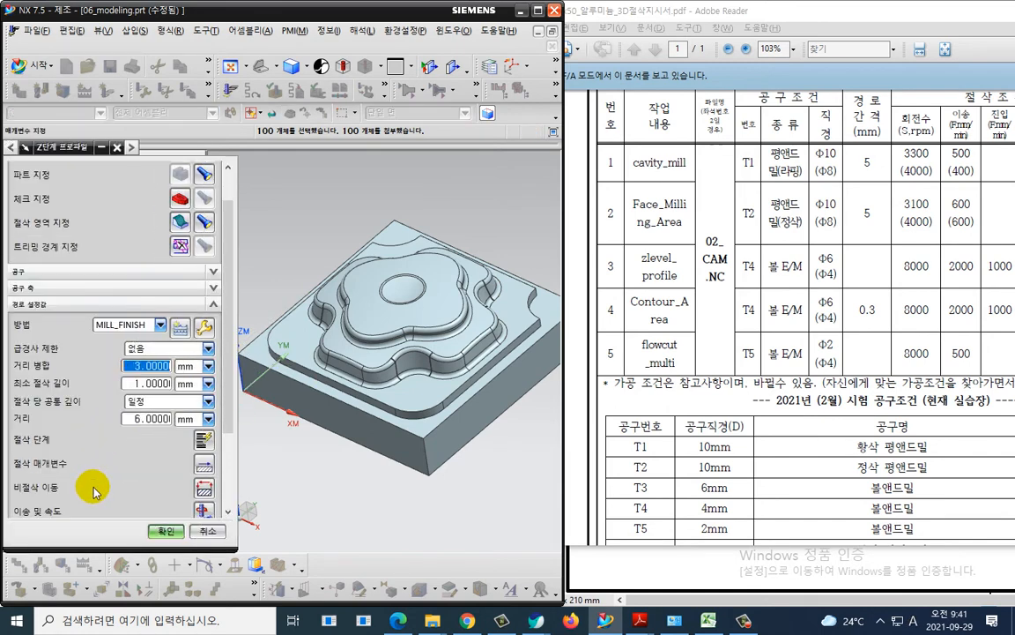
left_click(81, 498)
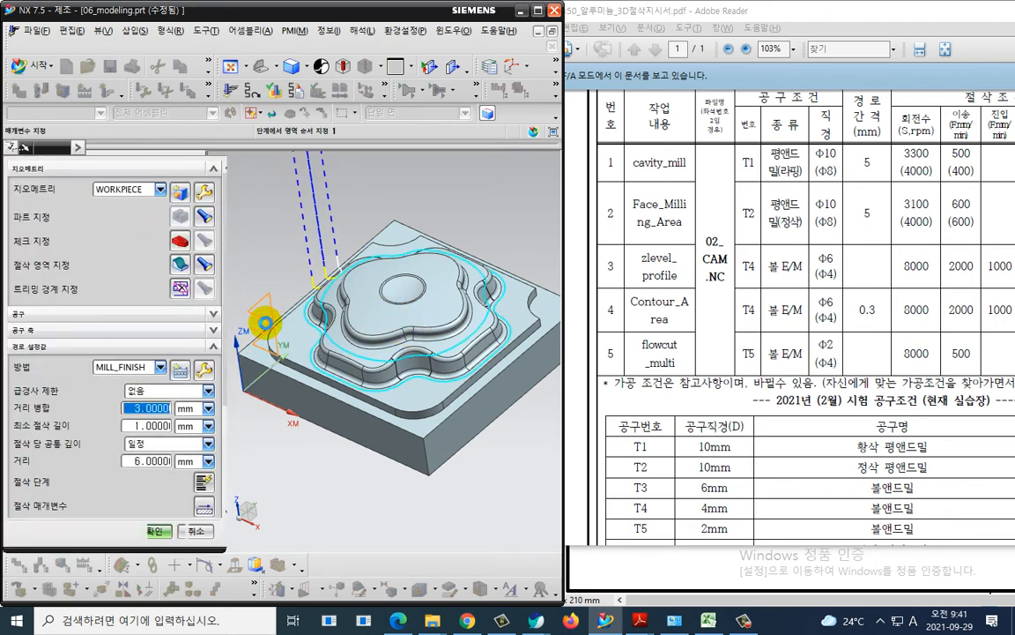
scroll(41, 369, "down", 4)
key("ctrl+2")
left_click_drag(13, 344, 41, 345)
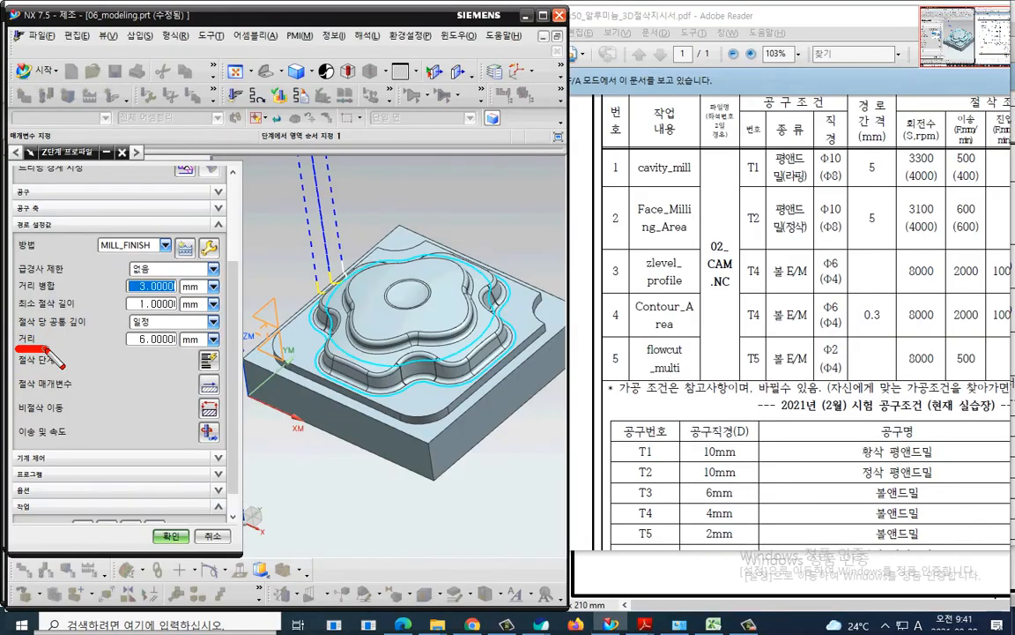
key("Escape")
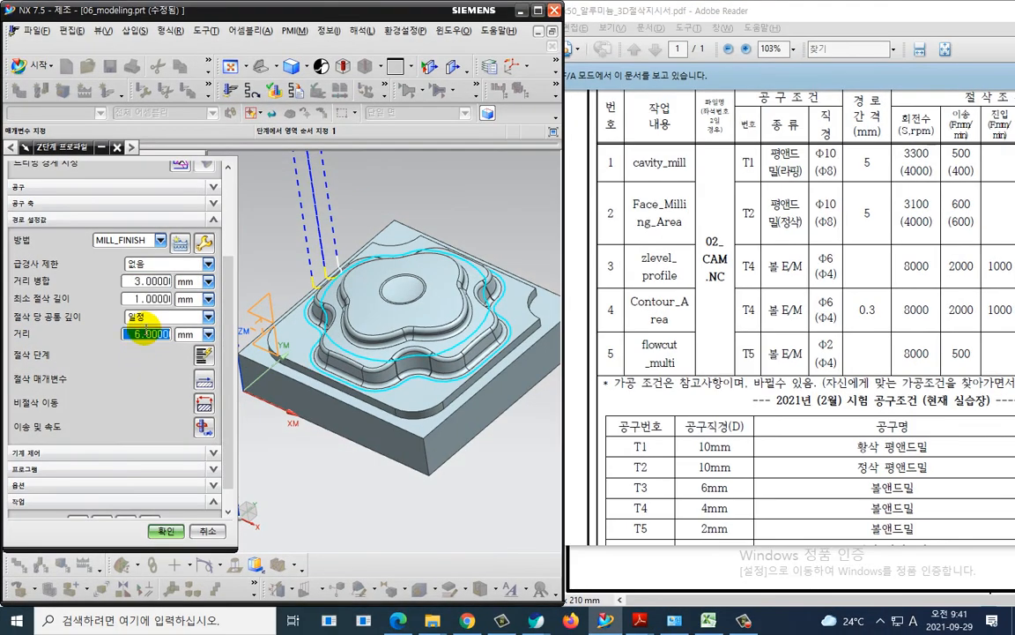
scroll(84, 453, "down", 1)
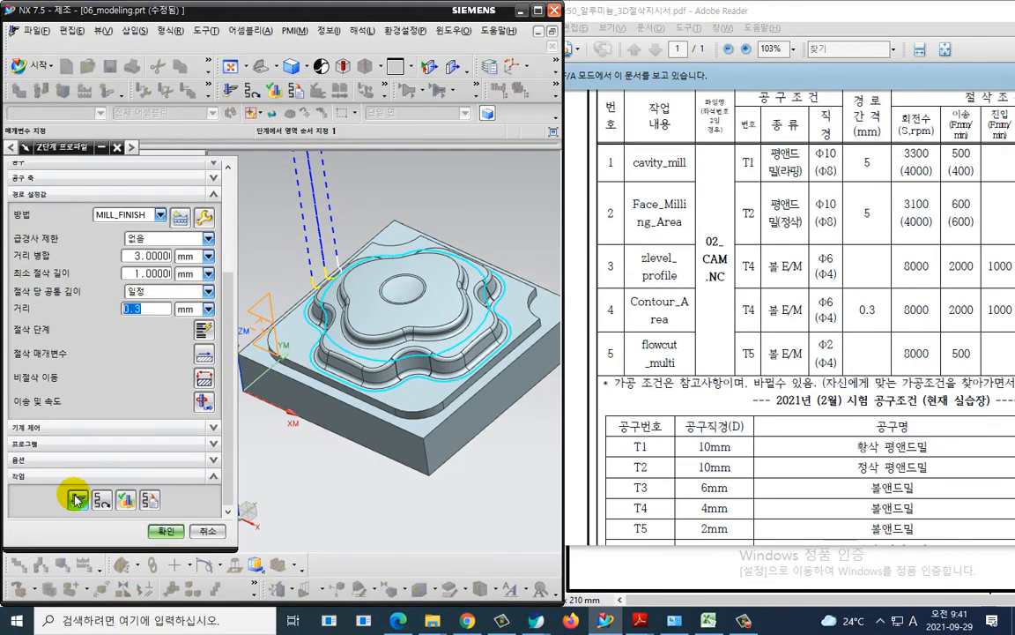
left_click(78, 499)
middle_click(294, 394)
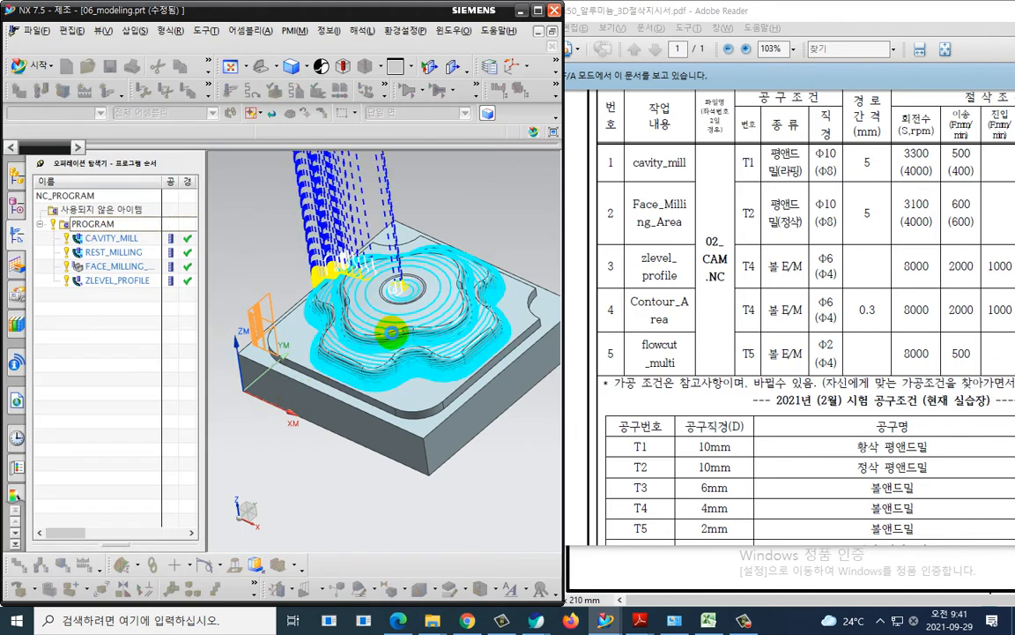
key("ctrl+2")
mouse_move(393, 313)
left_mouse_down()
mouse_move(371, 345)
mouse_move(451, 257)
mouse_move(445, 301)
left_mouse_up()
key("Escape")
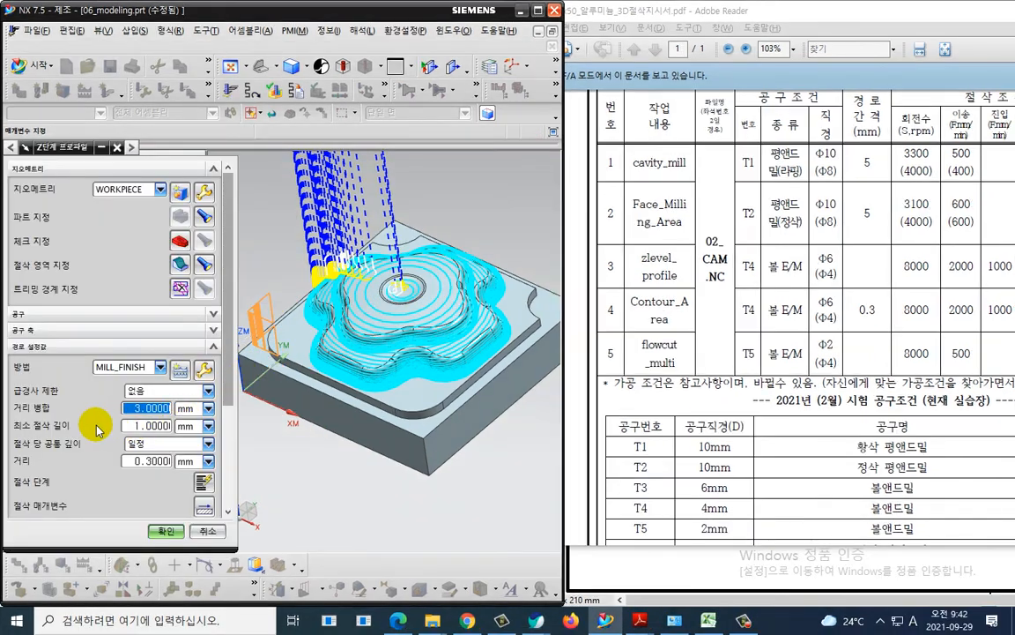
Limit the Z-level profile operation to steep areas only with a 40-degree angle and generate its toolpath
scroll(97, 425, "down", 2)
left_click(146, 263)
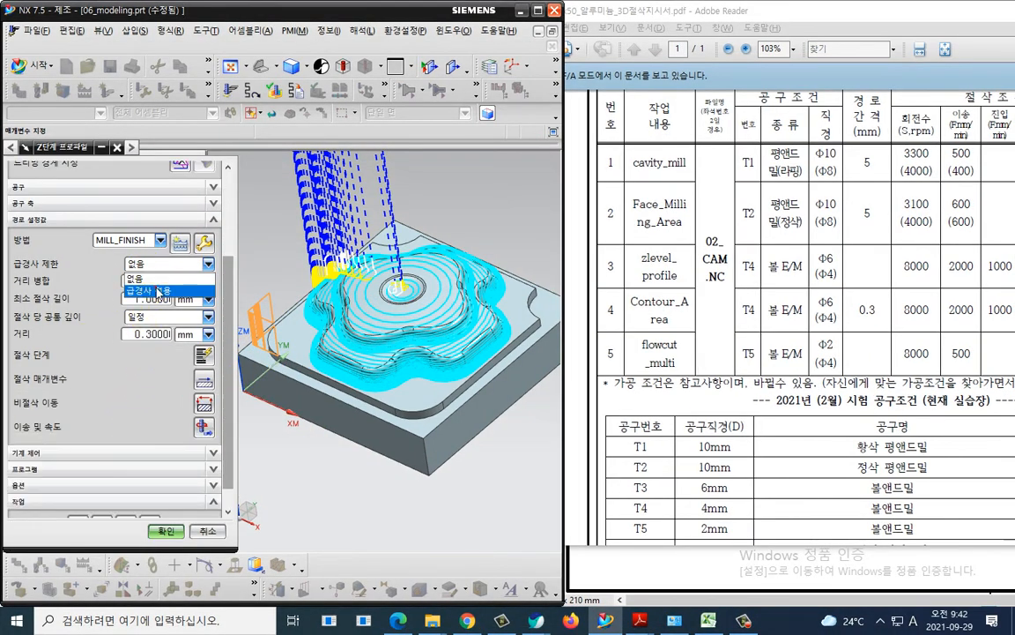
left_click(150, 288)
left_click(195, 280)
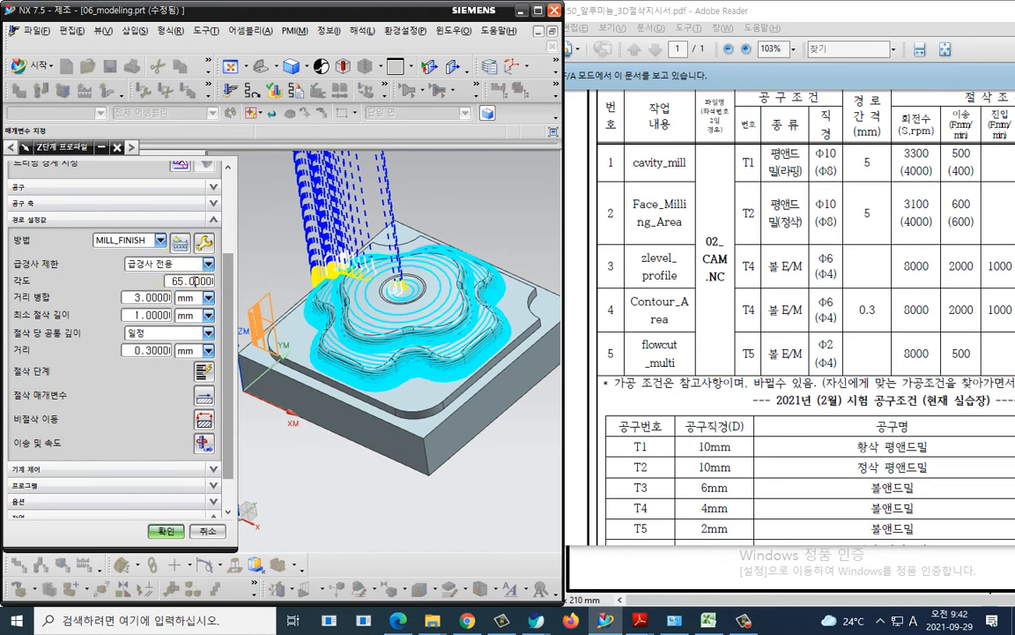
type("40")
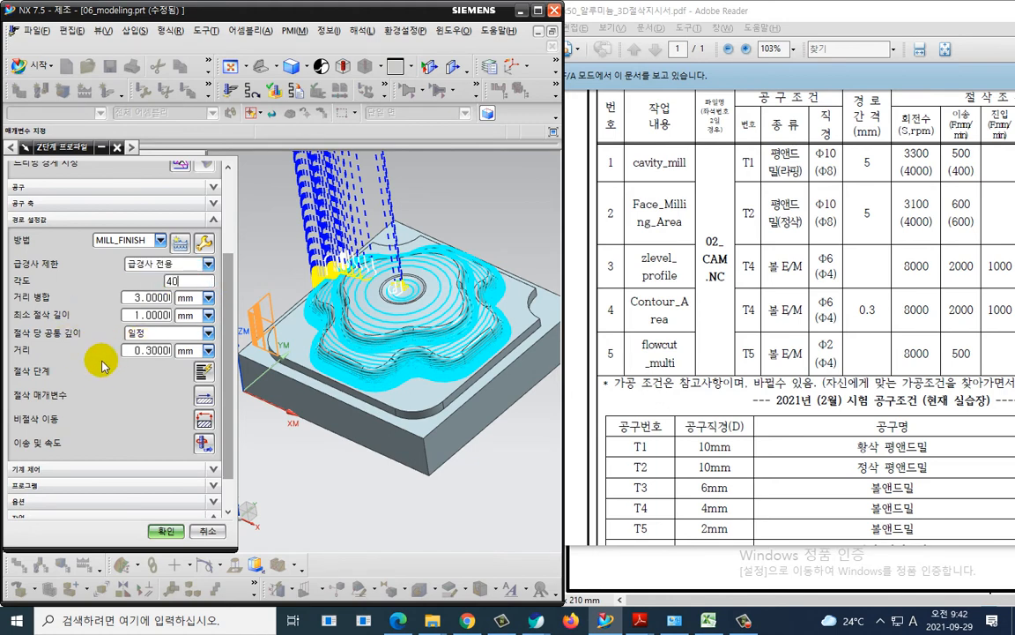
scroll(108, 397, "down", 2)
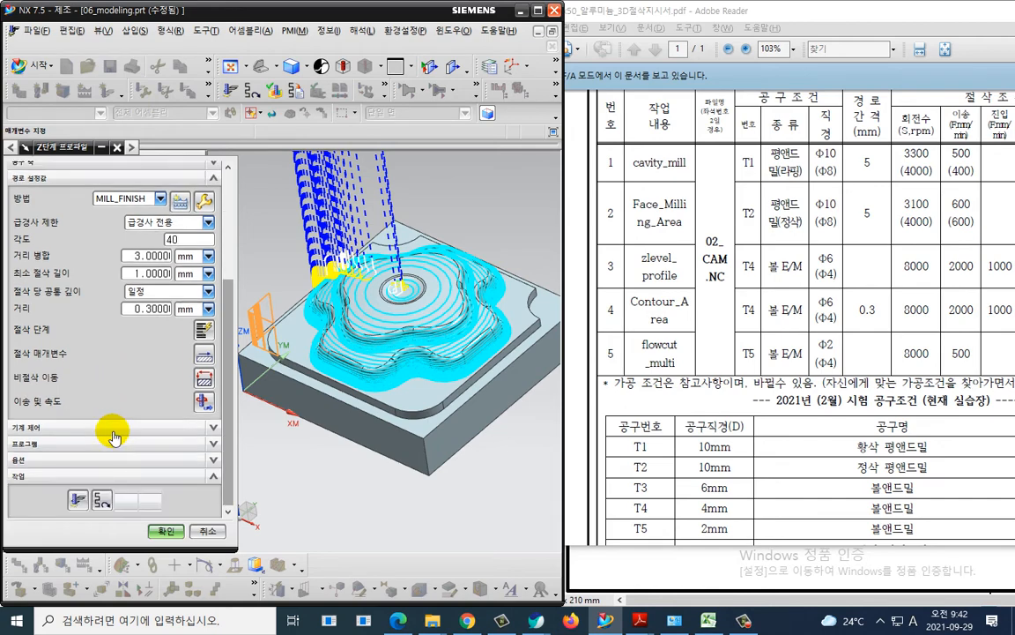
left_click(77, 502)
middle_click(401, 331)
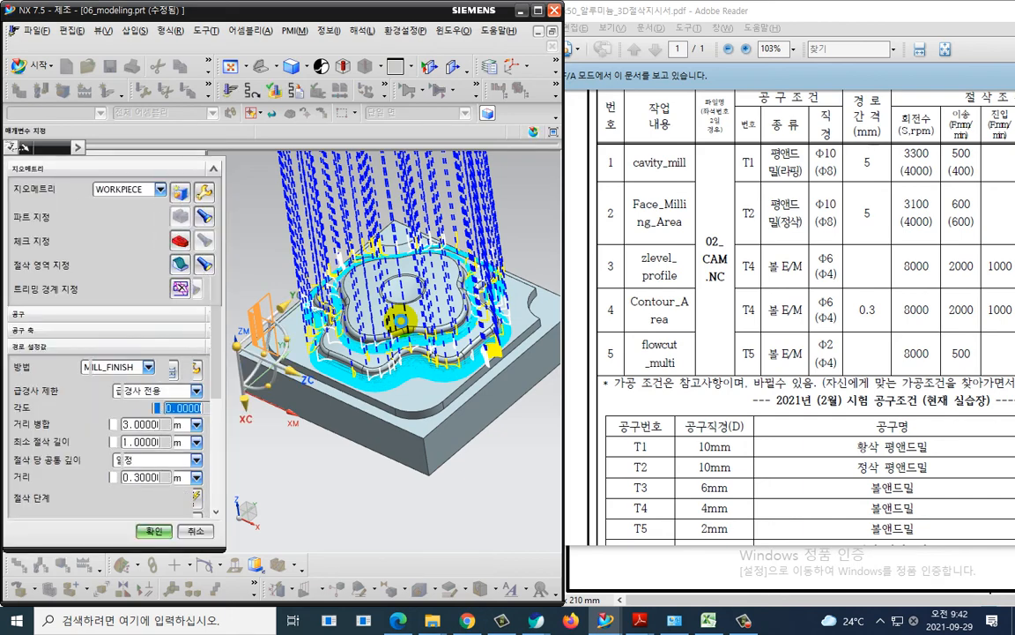
middle_click_drag(396, 305, 474, 315)
key("ctrl+2")
mouse_move(493, 275)
left_mouse_down()
mouse_move(337, 281)
mouse_move(467, 253)
mouse_move(434, 307)
left_mouse_up()
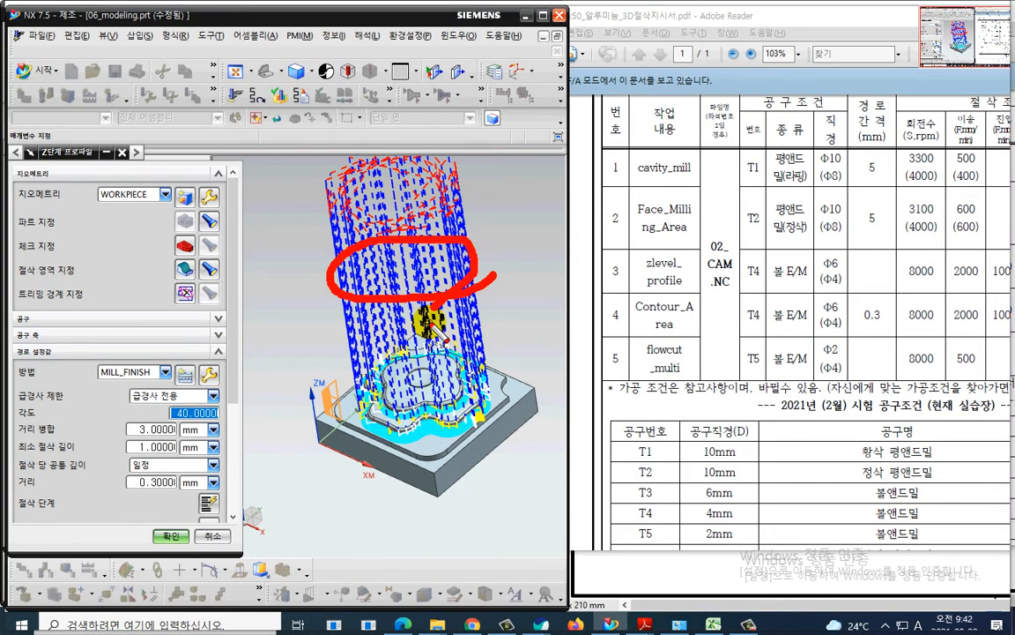
key("Escape")
Set the level-to-level transition in the operation's cutting parameters to ramp on part and accept the parameters
left_click_drag(232, 399, 232, 502)
middle_click(200, 357)
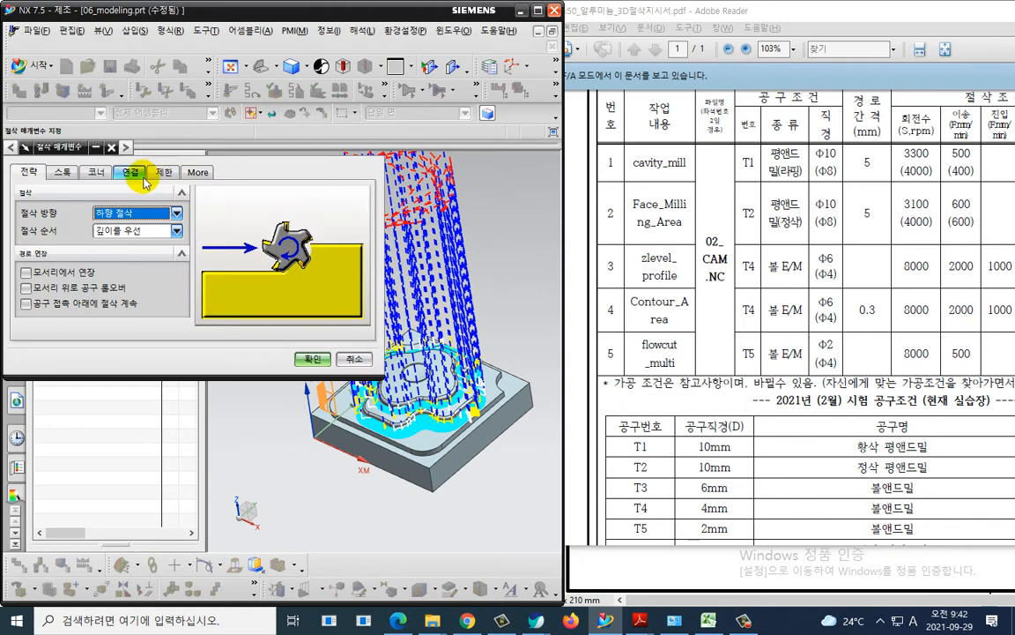
left_click(130, 172)
left_click(132, 209)
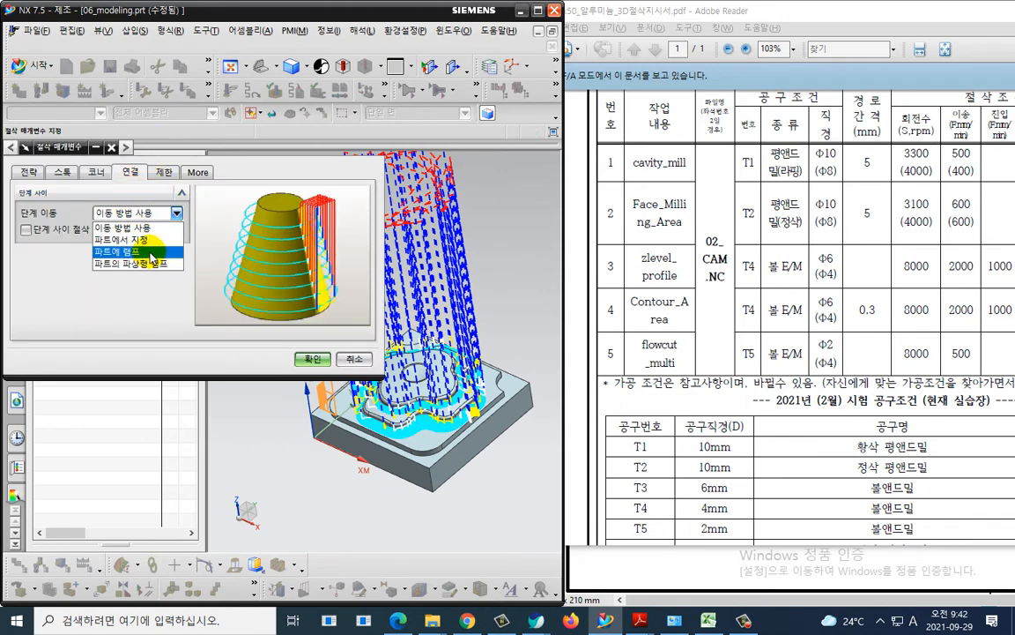
left_click(144, 253)
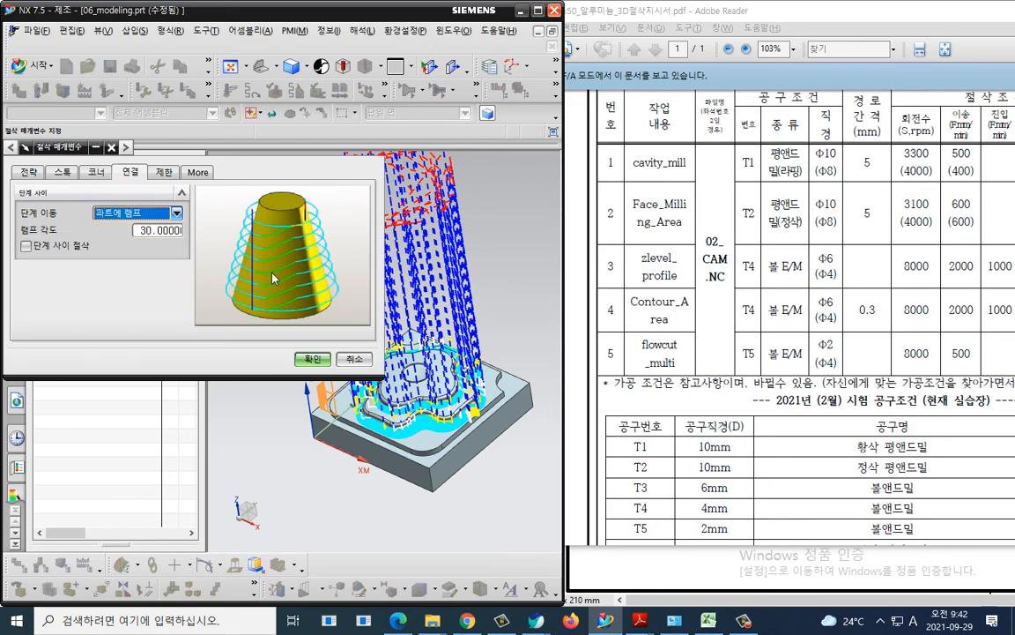
key("ctrl+2")
mouse_move(299, 231)
left_mouse_down()
mouse_move(292, 324)
mouse_move(310, 244)
left_mouse_up()
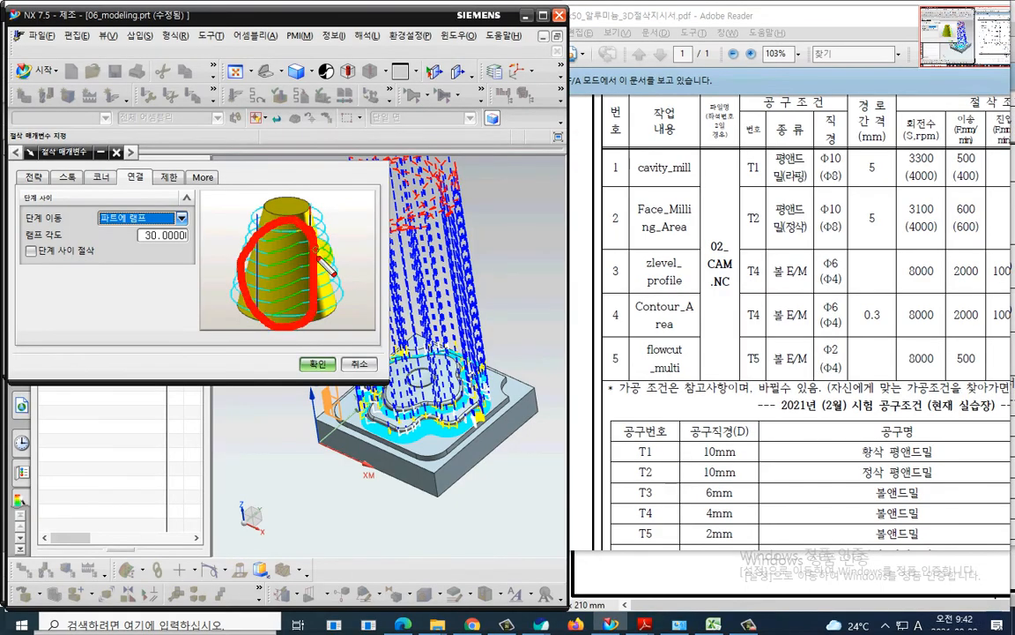
key("Escape")
left_click(310, 363)
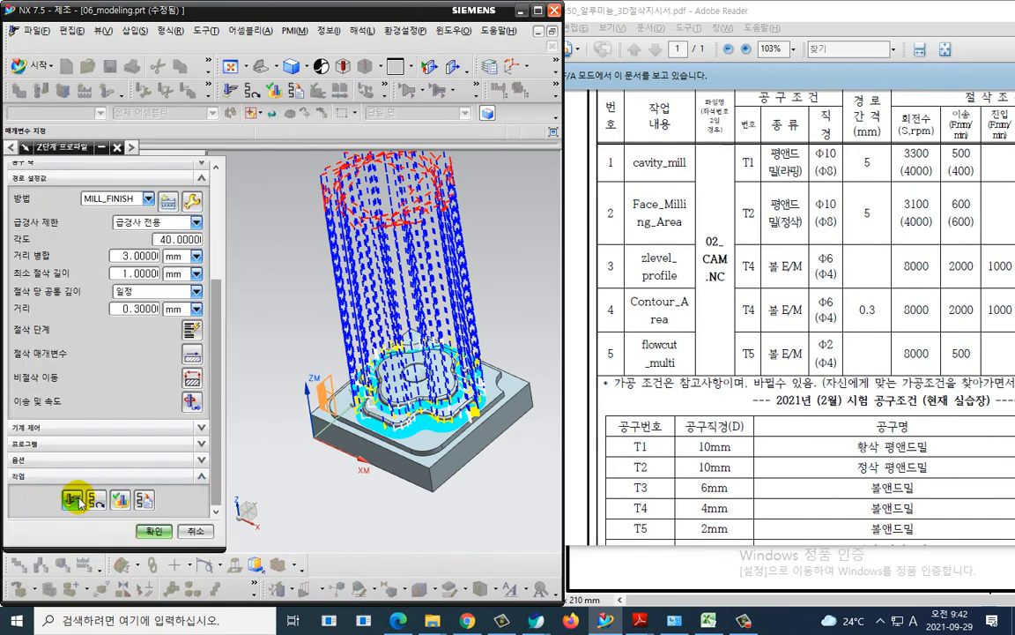
Regenerate the Z-level profile toolpath, view its warning report and close the report
left_click(73, 500)
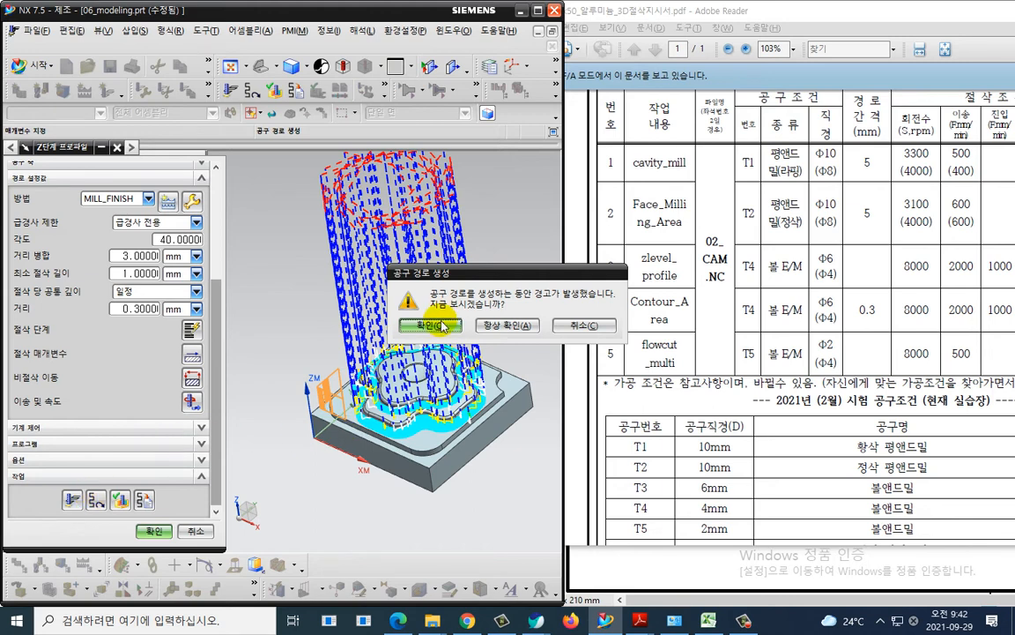
left_click(430, 326)
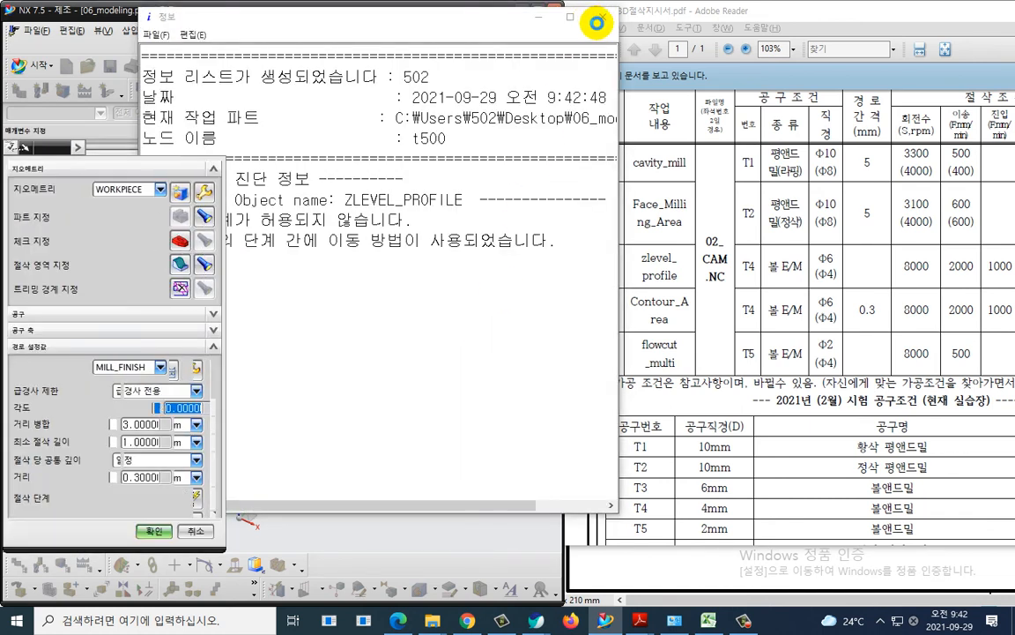
left_click(596, 21)
Examine the regenerated toolpath on the raised form's walls, especially the ramp moves between cut levels and the steep areas covered
scroll(373, 430, "up", 4)
scroll(373, 431, "up", 2)
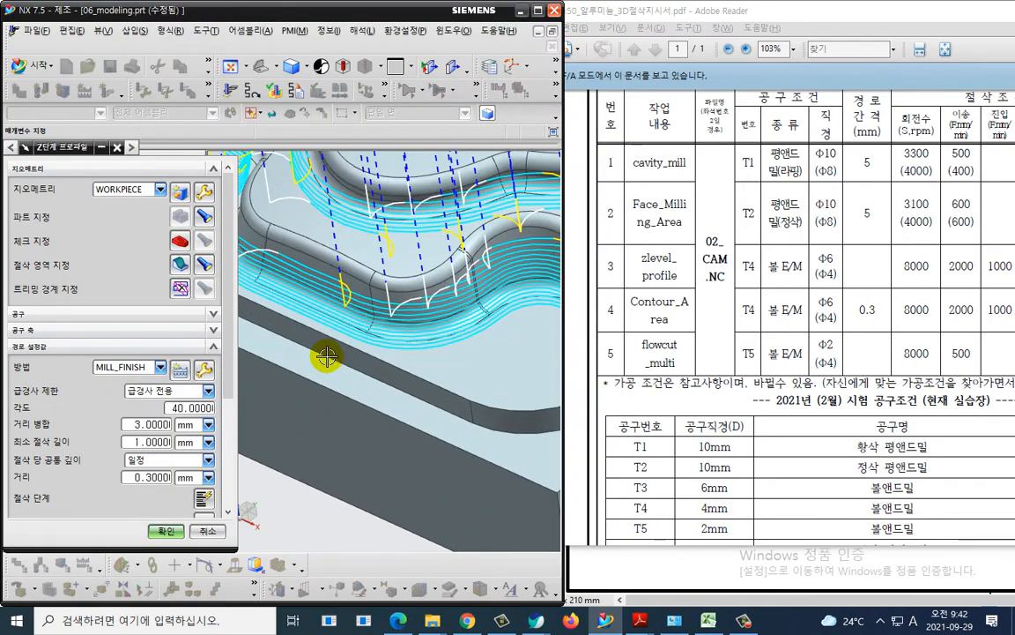
scroll(334, 322, "down", 2)
scroll(356, 317, "up", 2)
middle_click_drag(356, 317, 467, 229)
scroll(467, 229, "up", 2)
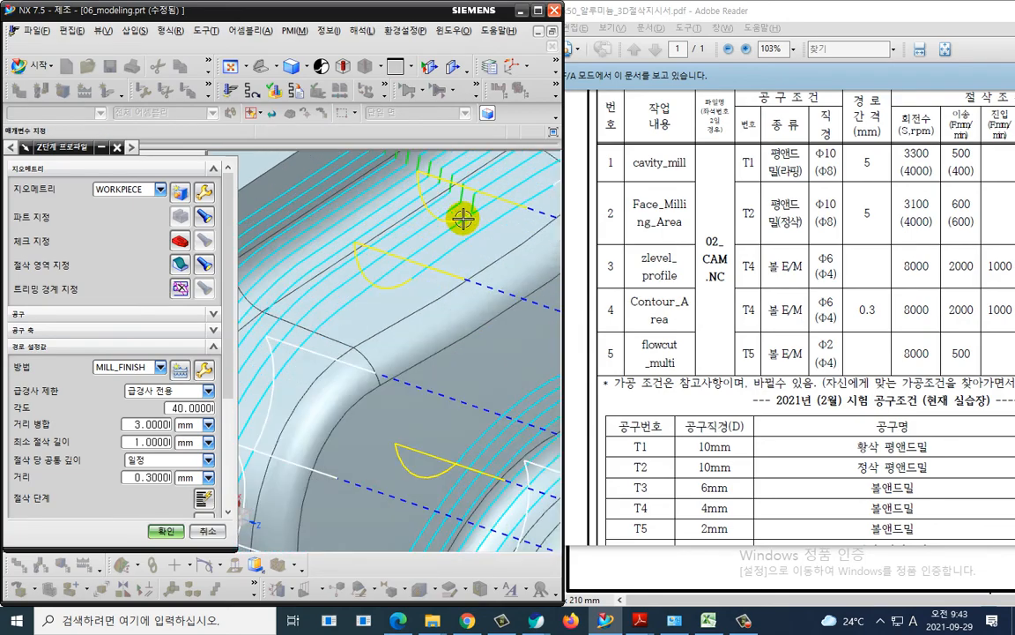
mouse_move(466, 231)
left_mouse_down()
mouse_move(382, 167)
mouse_move(498, 200)
mouse_move(478, 233)
left_mouse_up()
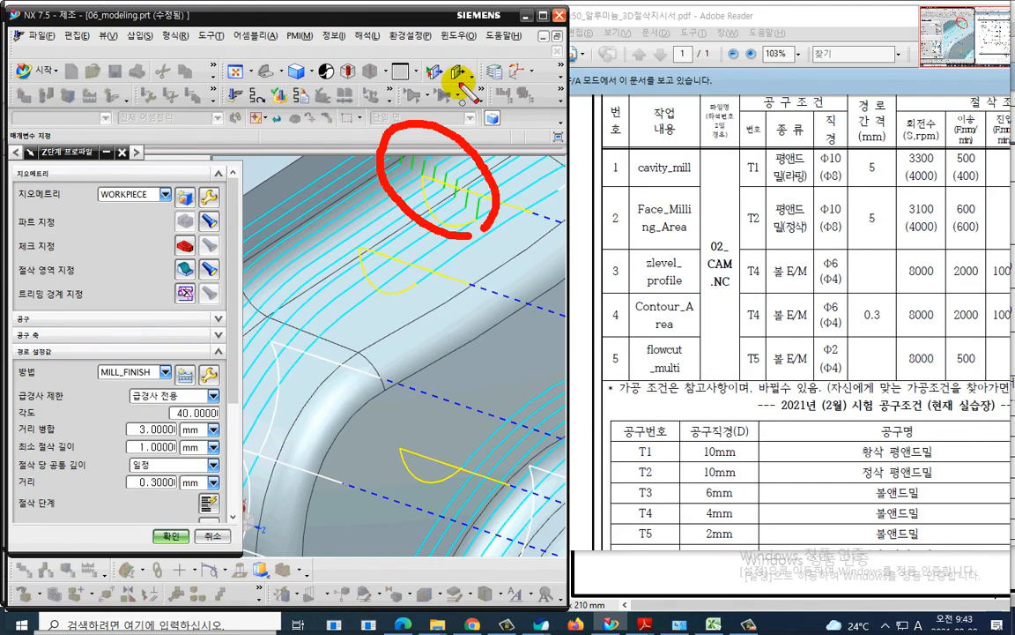
key("Escape")
mouse_move(415, 143)
middle_mouse_down()
mouse_move(373, 227)
mouse_move(465, 237)
mouse_move(363, 249)
middle_mouse_up()
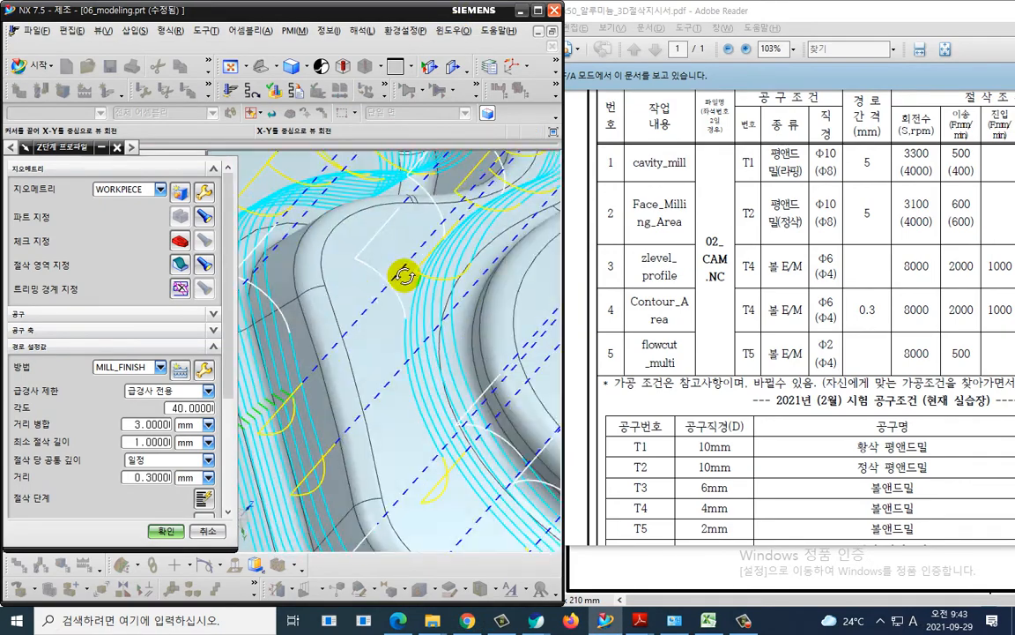
scroll(367, 258, "up", 1)
scroll(423, 377, "up", 2)
scroll(439, 377, "up", 1)
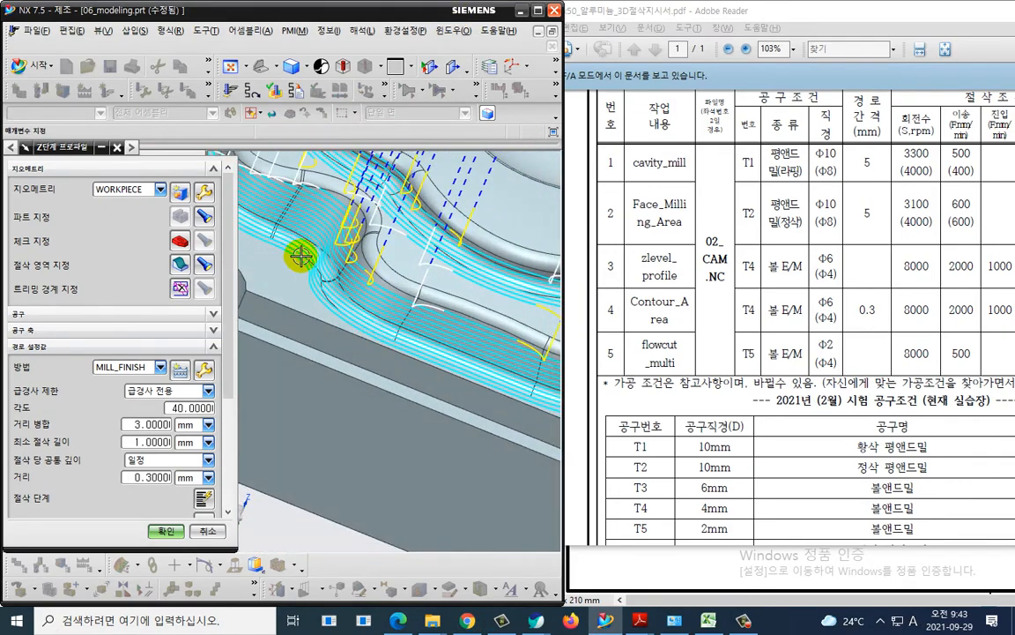
scroll(344, 263, "up", 1)
scroll(345, 263, "up", 1)
scroll(477, 331, "up", 1)
mouse_move(520, 359)
middle_mouse_down()
mouse_move(430, 306)
mouse_move(476, 299)
middle_mouse_up()
key("ctrl+2")
mouse_move(475, 302)
left_mouse_down()
mouse_move(345, 331)
mouse_move(476, 267)
mouse_move(478, 304)
left_mouse_up()
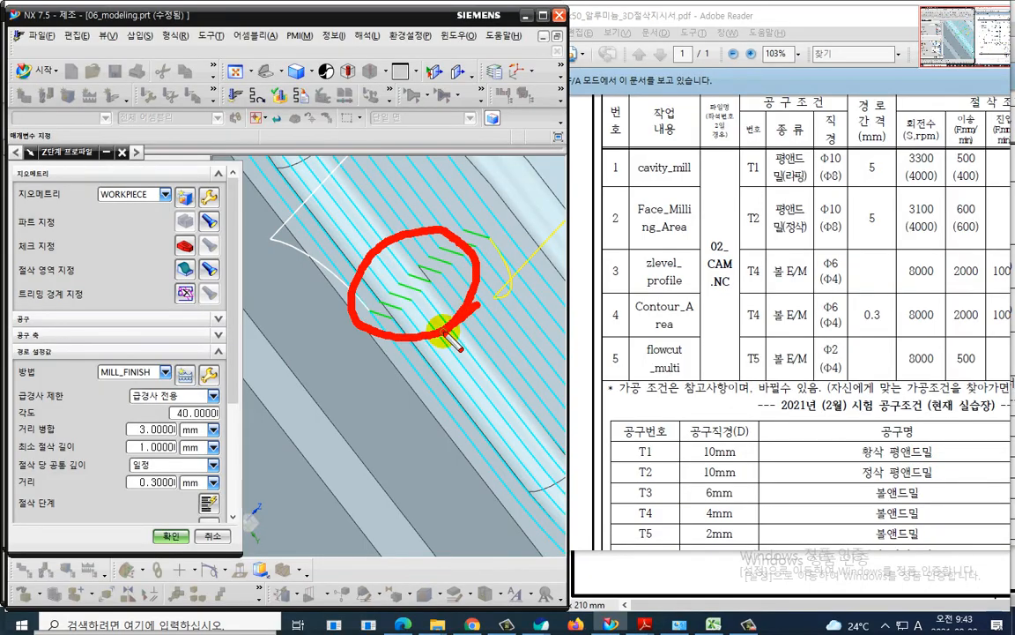
key("Escape")
scroll(438, 325, "down", 3)
mouse_move(438, 324)
middle_mouse_down()
mouse_move(401, 367)
mouse_move(401, 326)
mouse_move(401, 347)
middle_mouse_up()
mouse_move(348, 394)
middle_mouse_down()
mouse_move(397, 313)
mouse_move(435, 317)
mouse_move(438, 339)
mouse_move(365, 282)
middle_mouse_up()
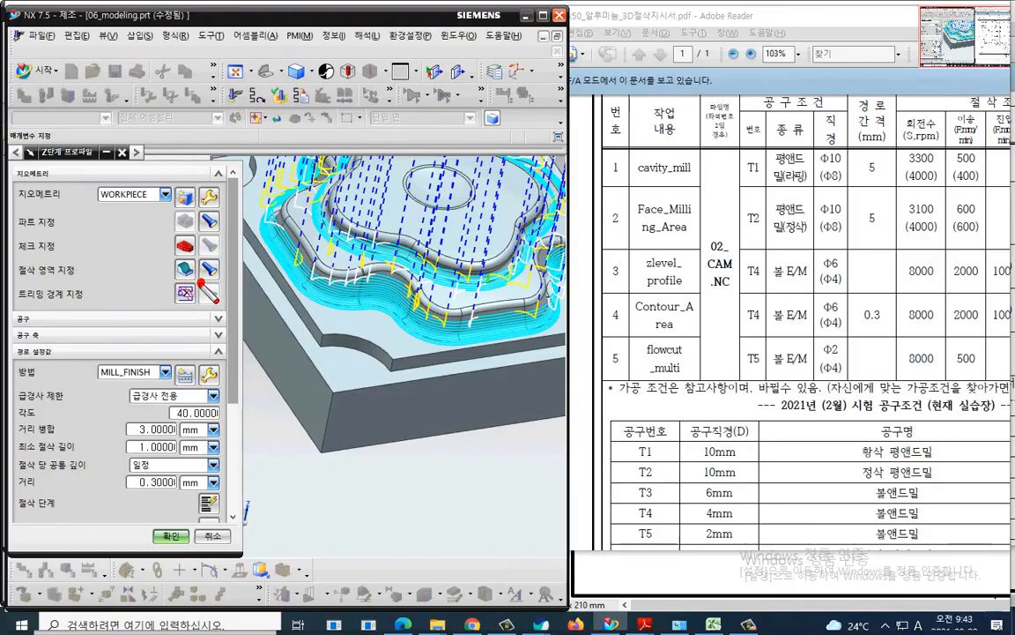
left_click_drag(189, 250, 223, 274)
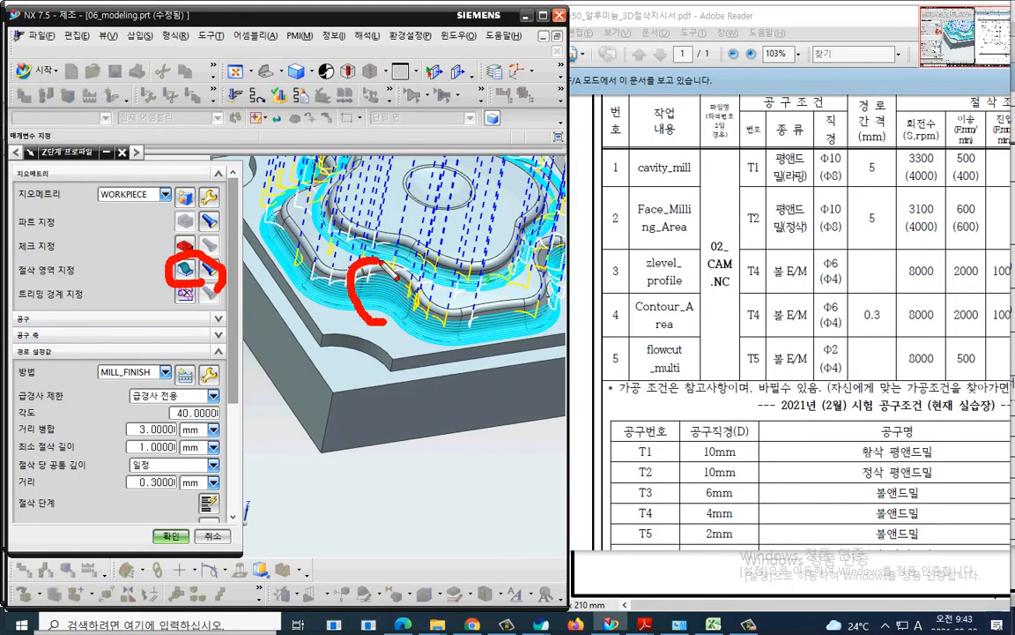
left_click_drag(385, 267, 424, 273)
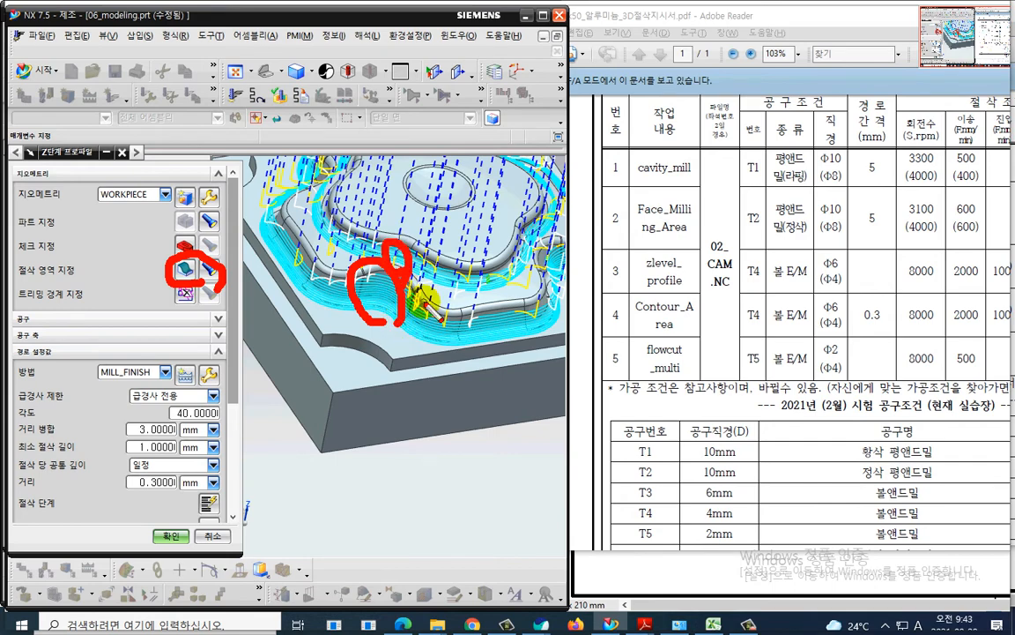
Set the operation's spindle speed to 8000 rpm, cut feed to 2000 and engage feed to 1000, and accept them
scroll(153, 394, "down", 5)
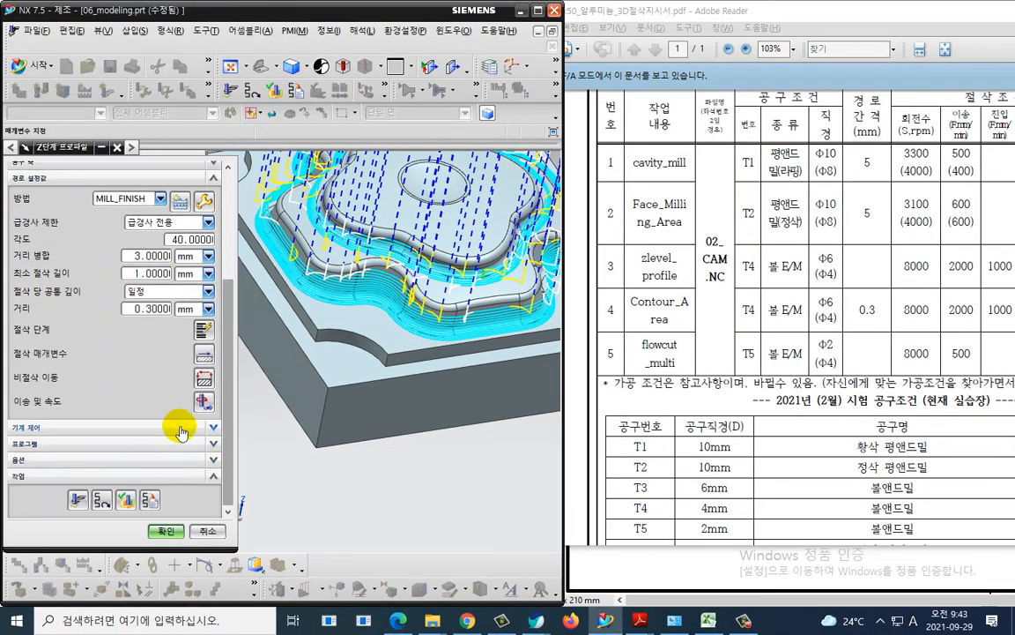
middle_click(200, 403)
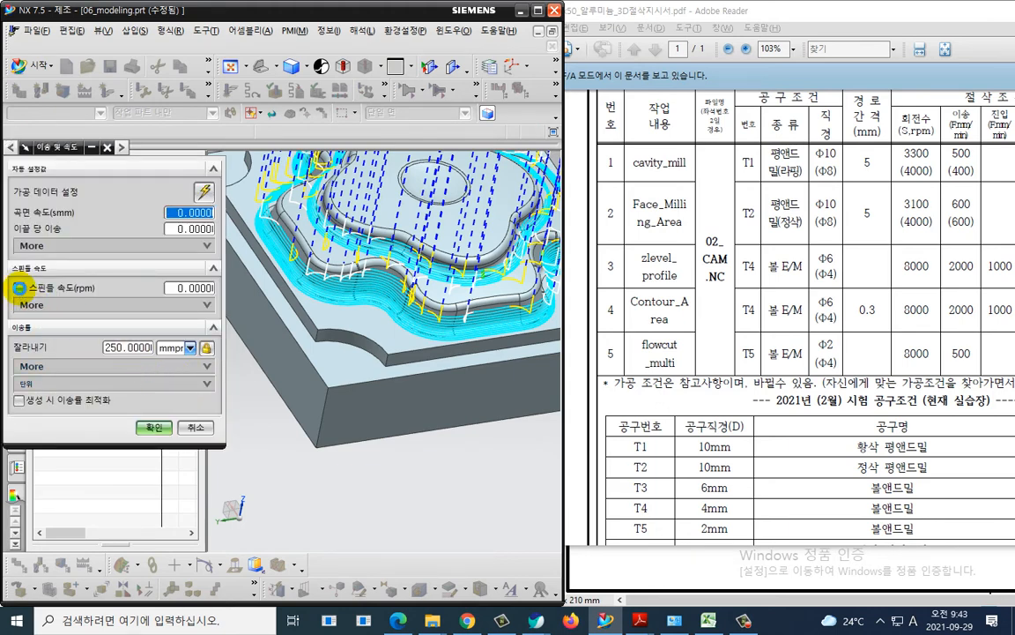
left_click(19, 288)
double_click(181, 289)
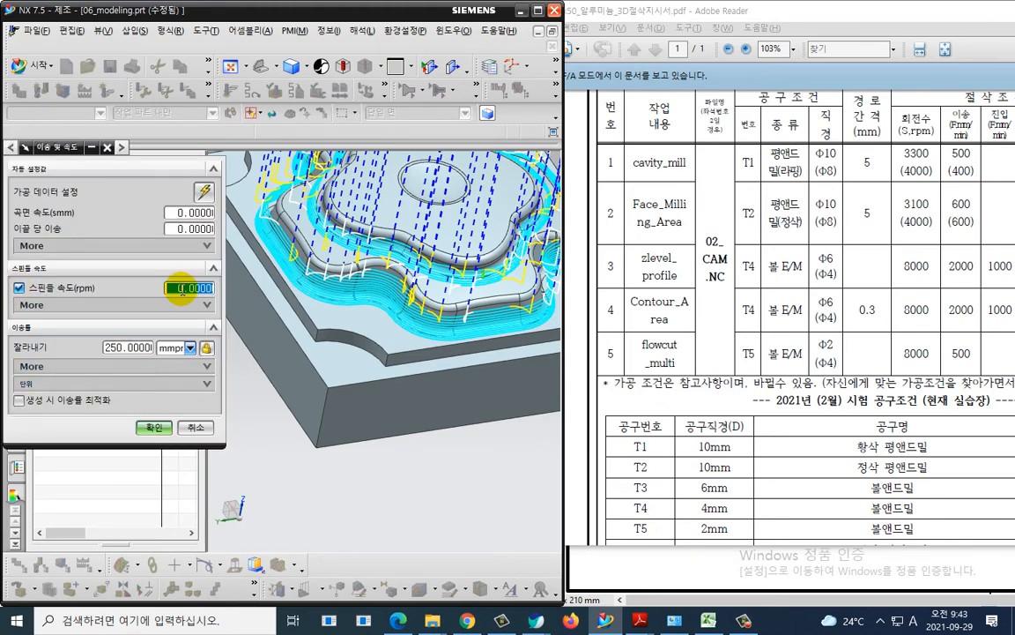
type("8000")
key("Tab")
type("20")
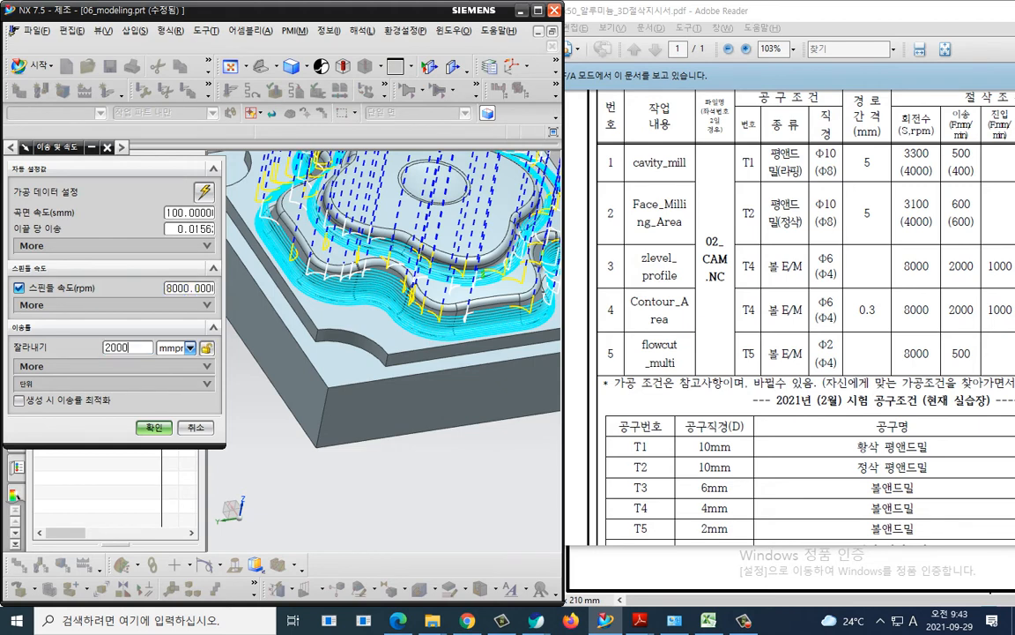
left_click(126, 366)
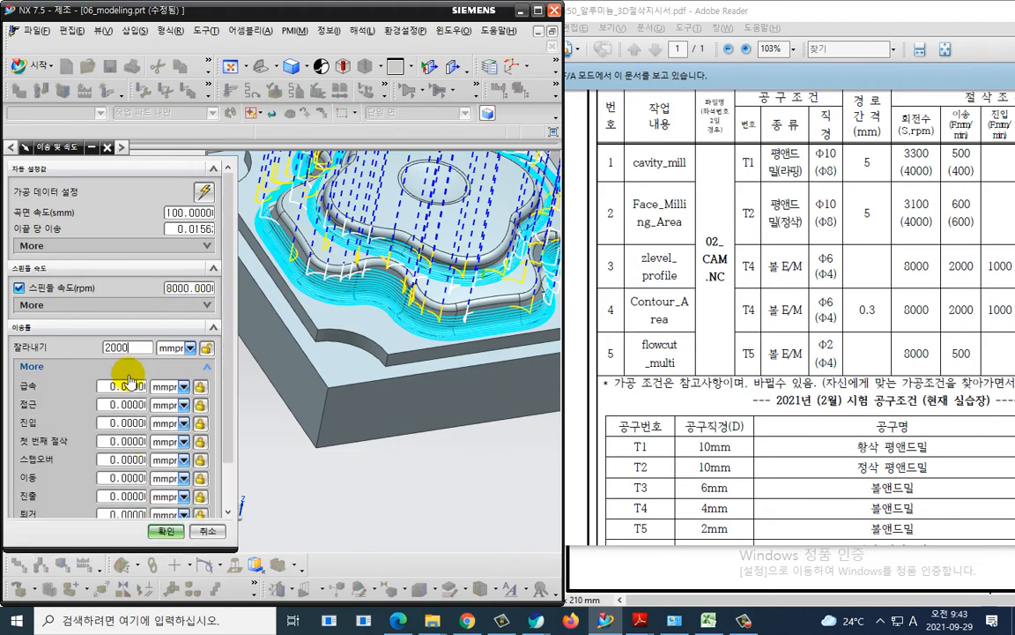
left_click(112, 423)
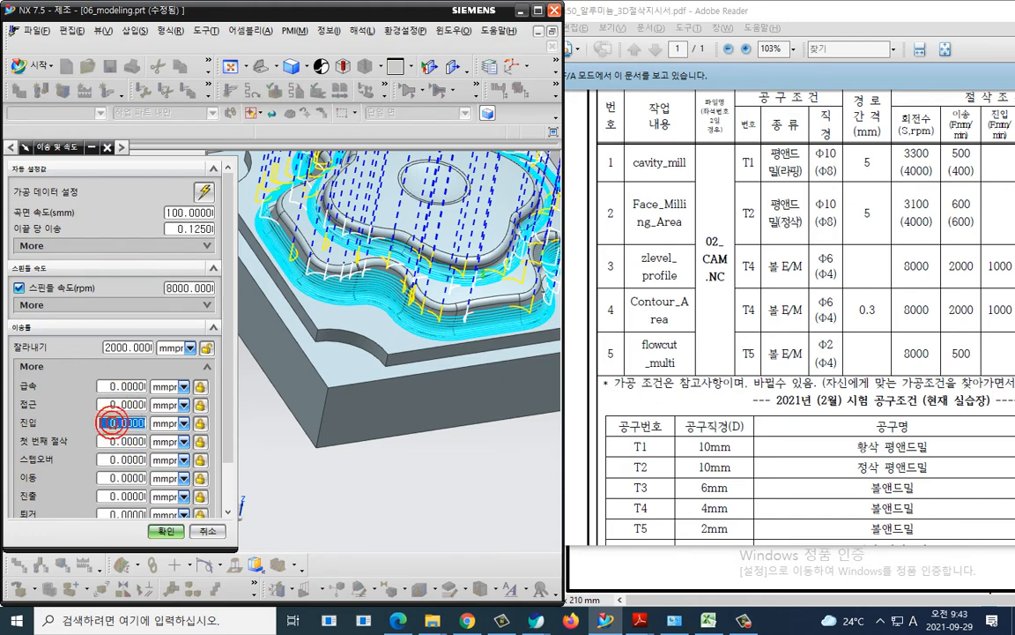
type("100")
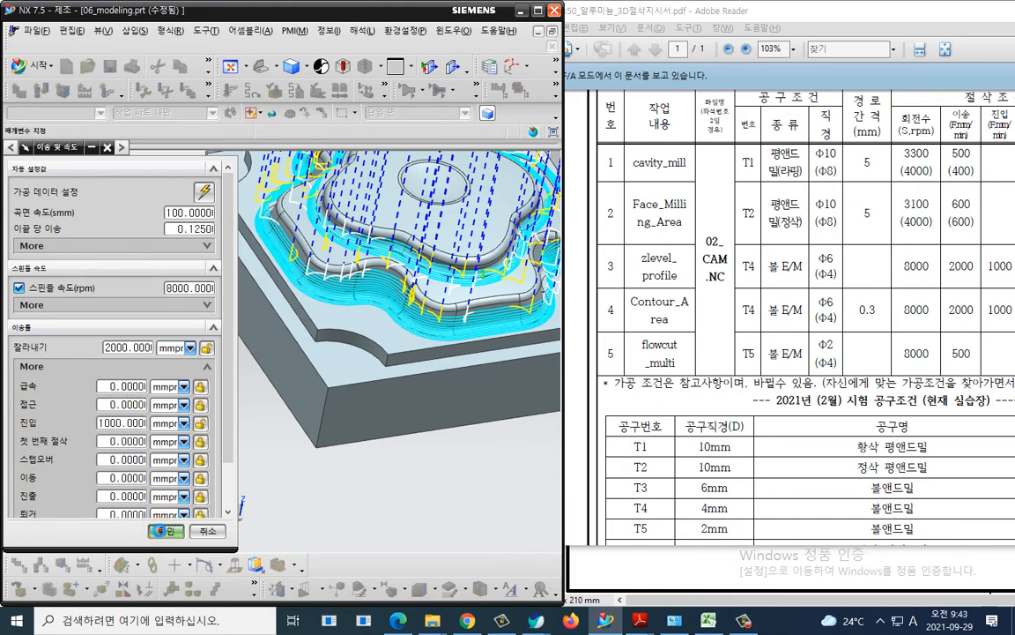
left_click(162, 530)
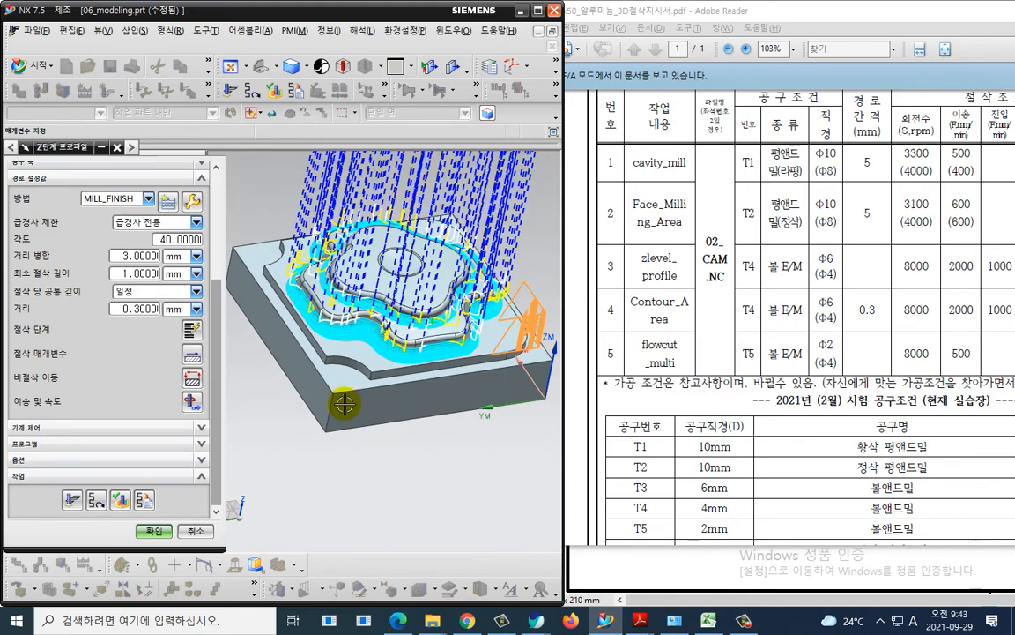
Regenerate the Z-level profile toolpath without viewing the warnings and accept the operation
left_click(72, 500)
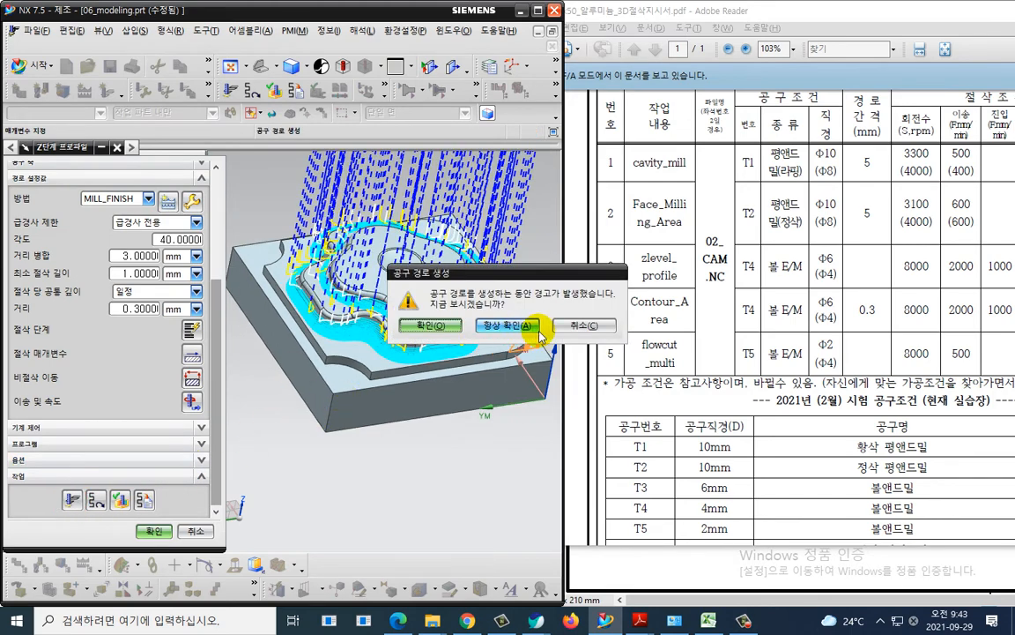
left_click(580, 325)
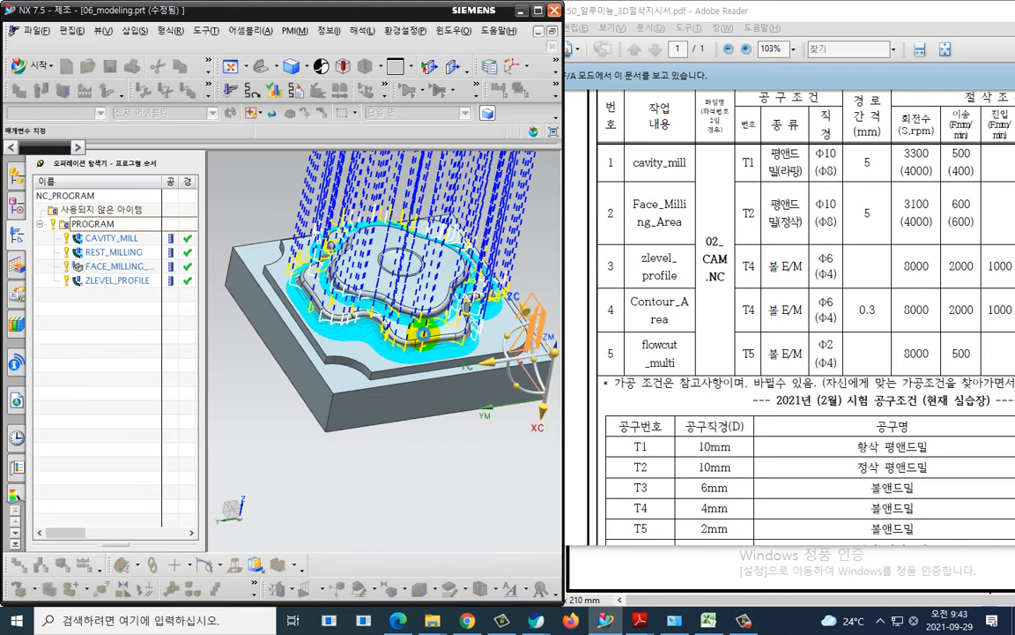
double_click(424, 334)
left_click(165, 531)
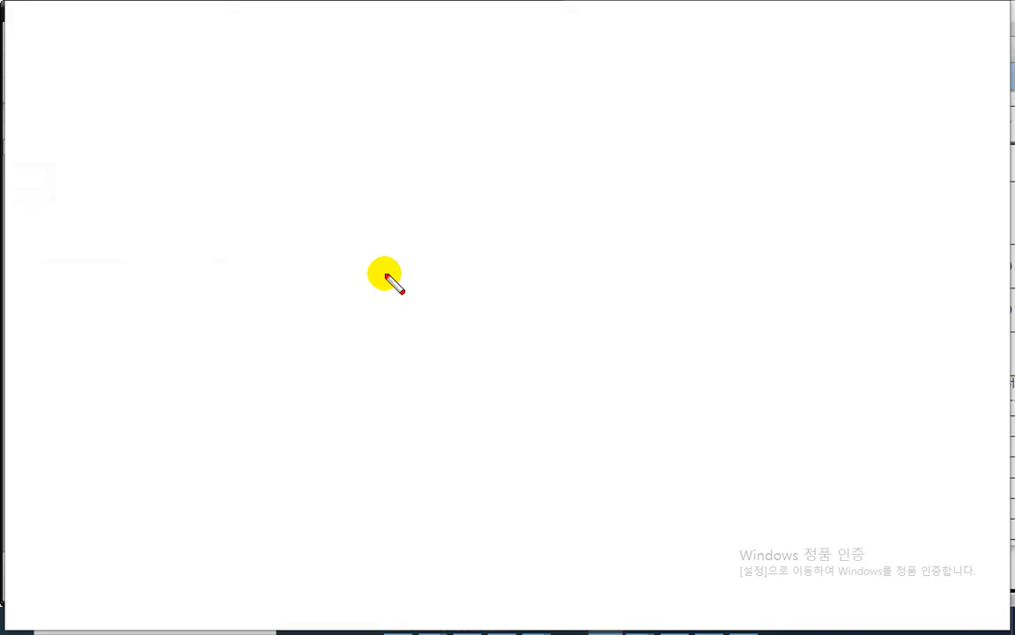
mouse_move(387, 278)
left_mouse_down()
mouse_move(363, 257)
mouse_move(386, 273)
left_mouse_up()
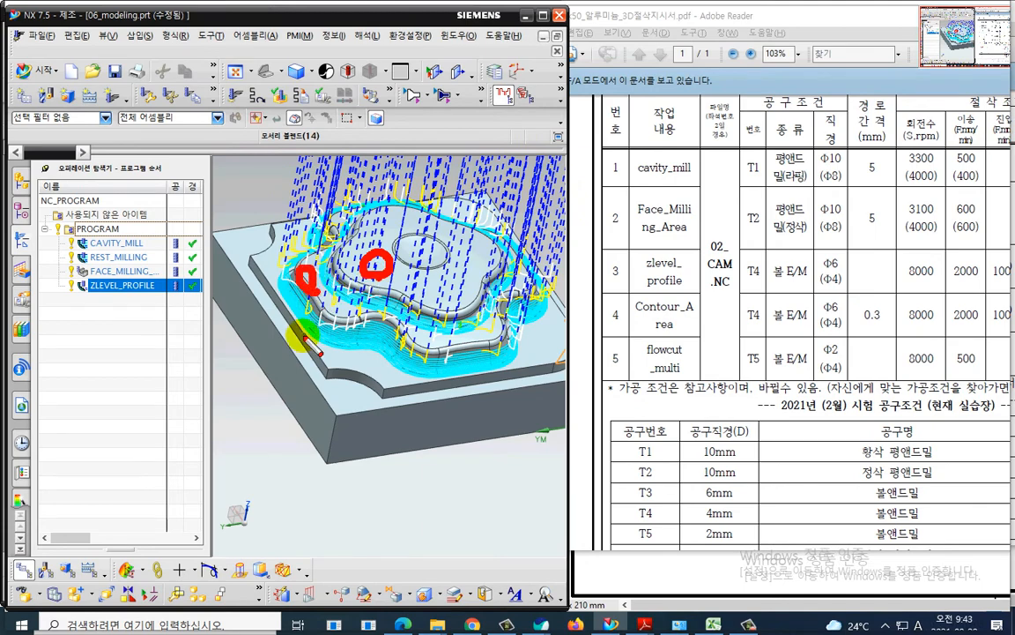
Create a mill_contour CONTOUR_AREA operation in PROGRAM with tool T4_BALL_MILL_4, geometry WORKPIECE and method MILL_FINISH
left_click(91, 352)
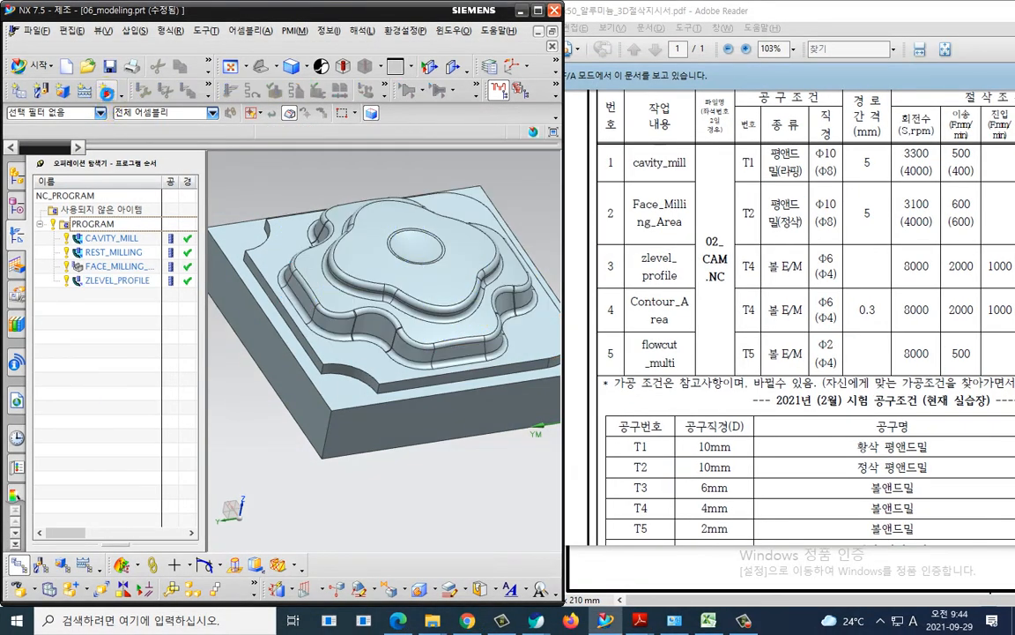
left_click(107, 91)
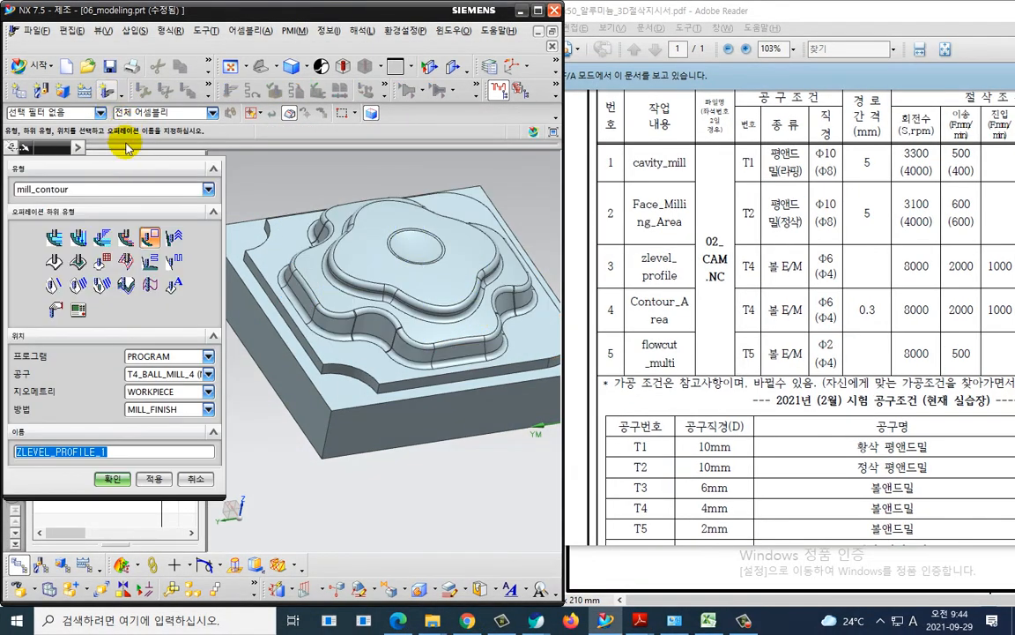
left_click(77, 263)
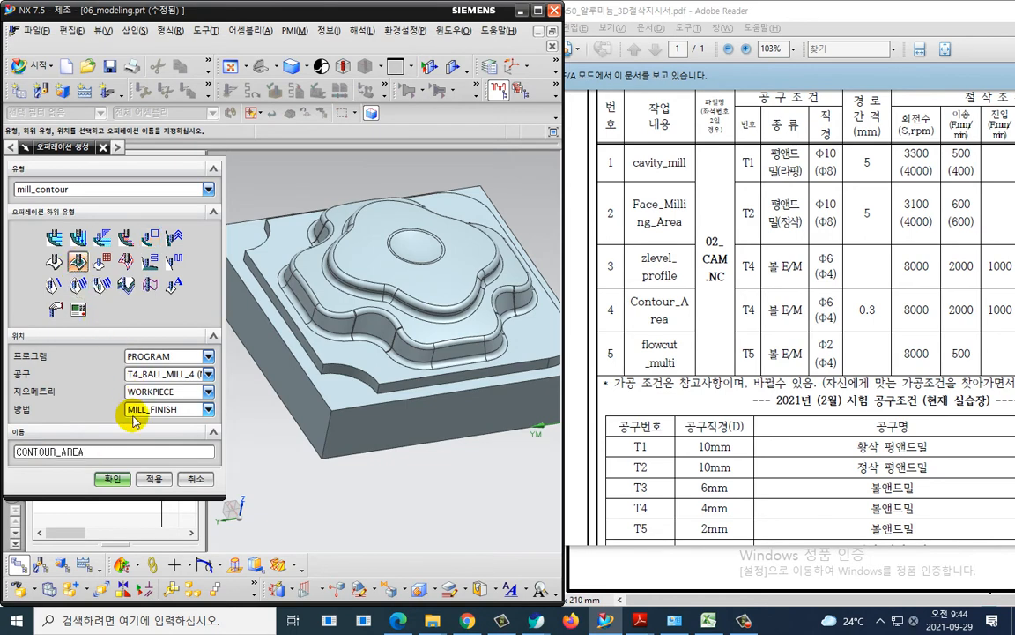
left_click(115, 479)
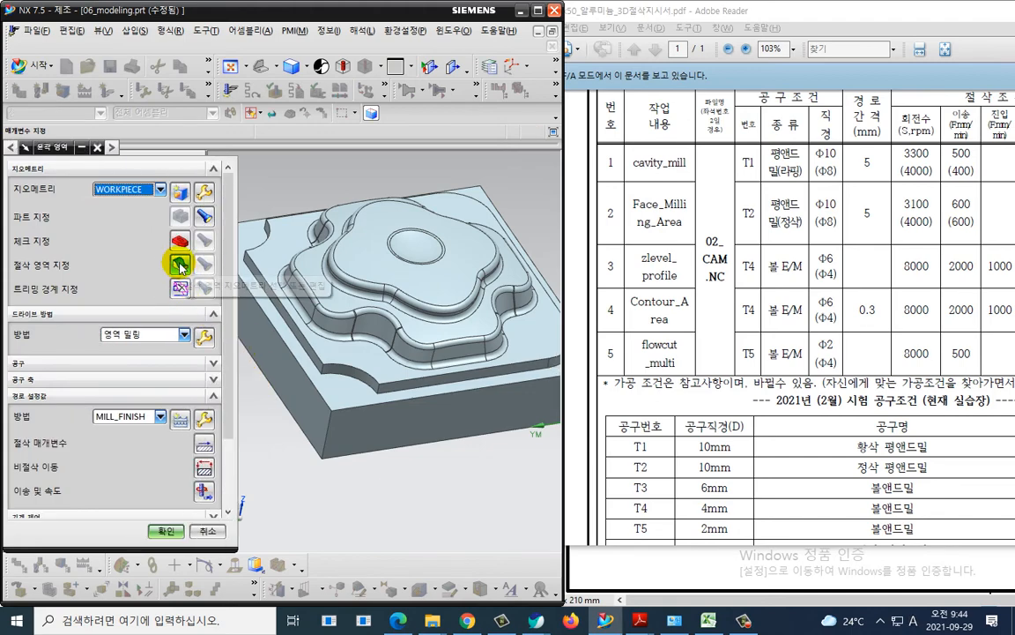
Specify the contour operation's cut area by window-selecting the faces of the raised form in a front view, and accept it
left_click(179, 265)
middle_click_drag(281, 381, 310, 381)
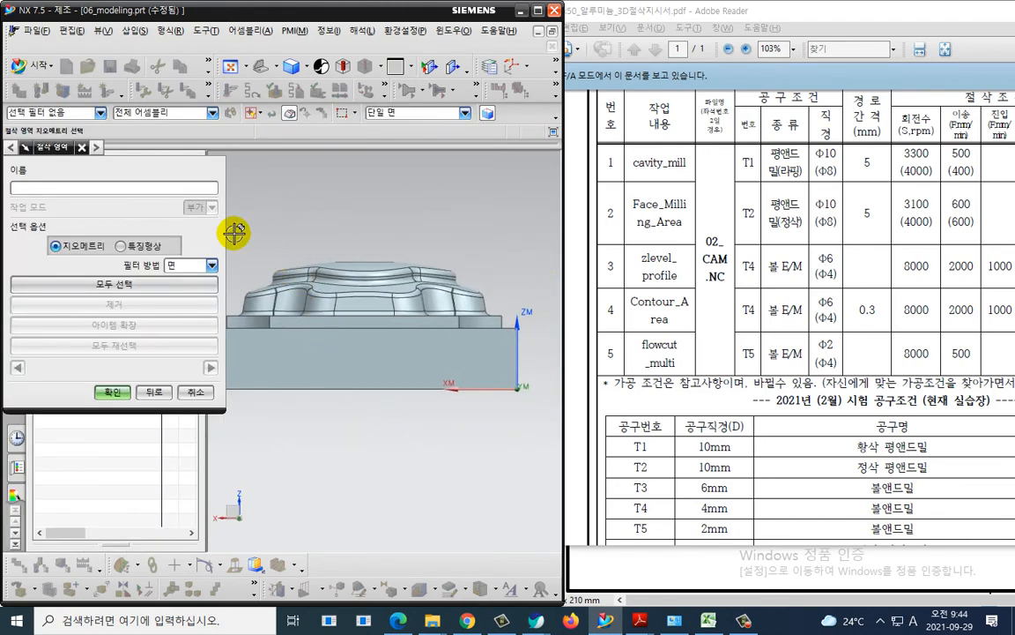
left_click_drag(234, 233, 519, 304)
middle_click_drag(492, 410, 455, 431)
left_click(115, 391)
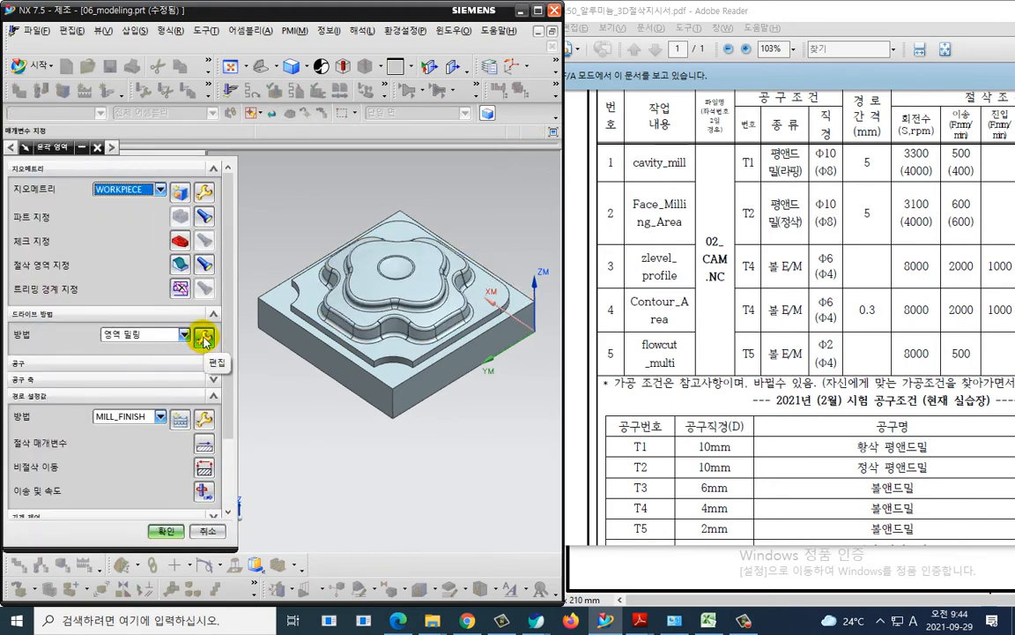
Restrict the area milling drive method to non-steep regions with a steep angle of 40 degrees
left_click(204, 338)
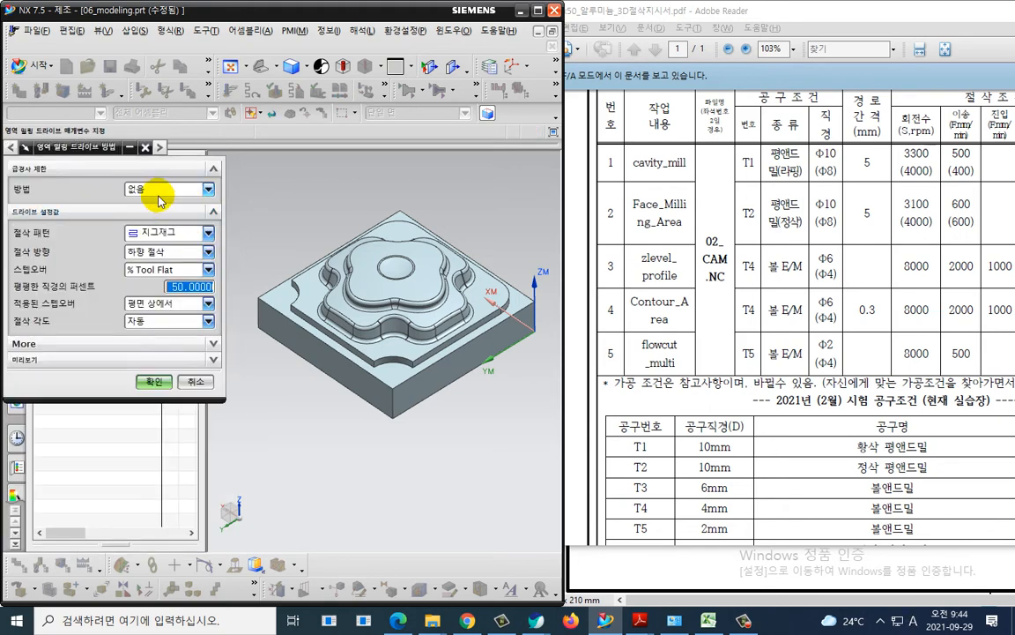
left_click(157, 193)
left_click(148, 215)
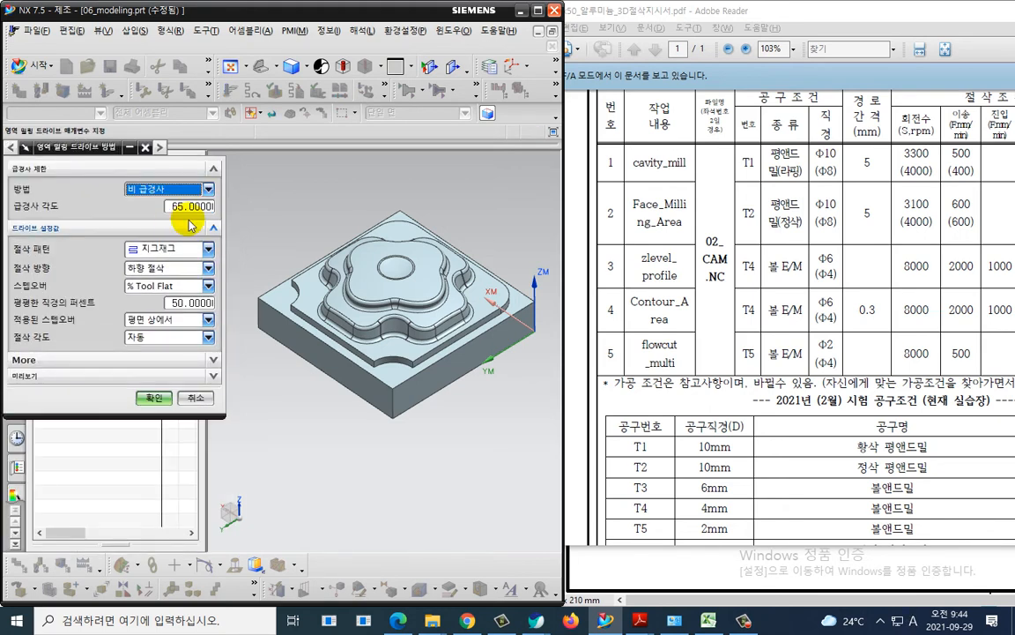
type("40")
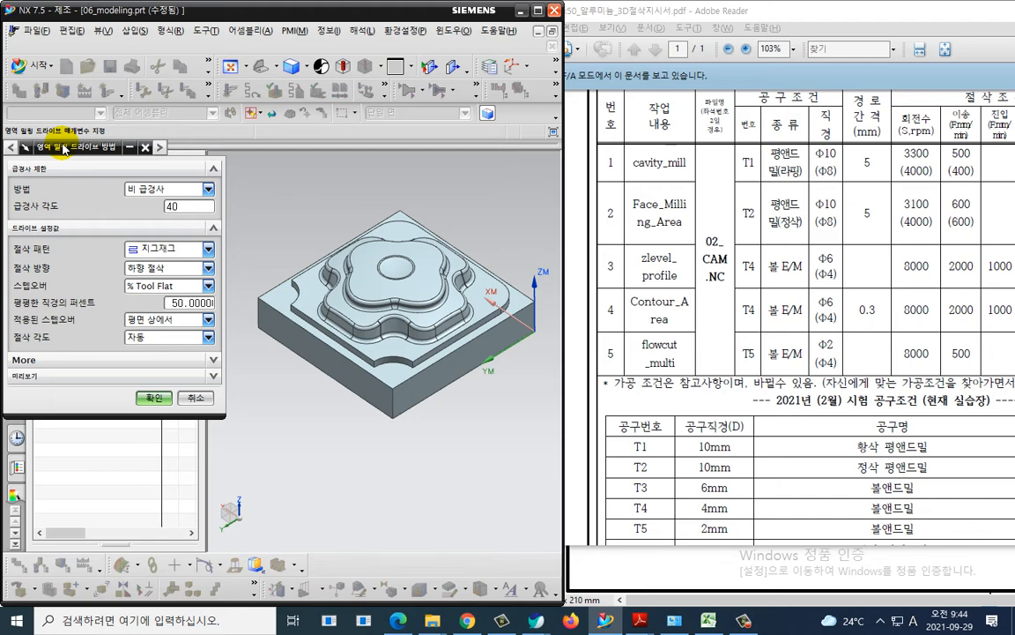
Set the drive's cut pattern to Follow Periphery with a constant stepover of 0.3 mm, and accept the drive settings
left_click(150, 251)
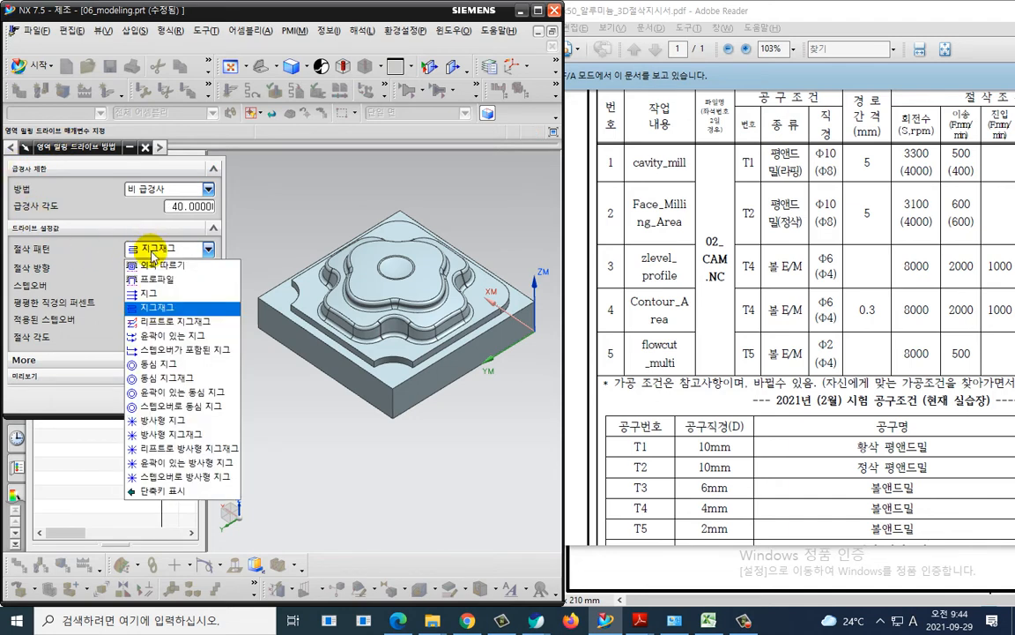
left_click(164, 264)
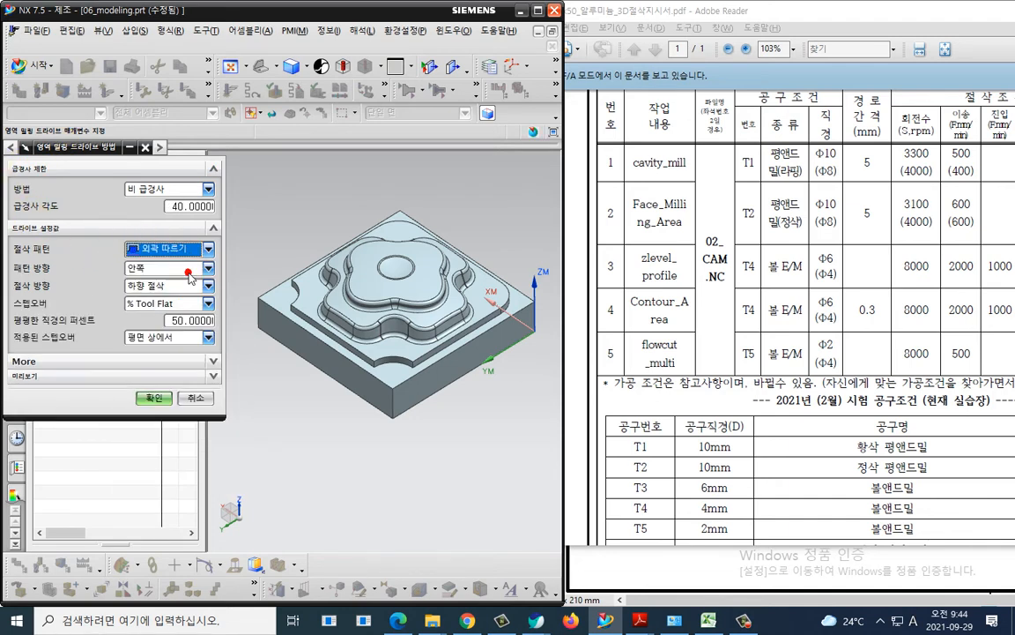
left_click(164, 304)
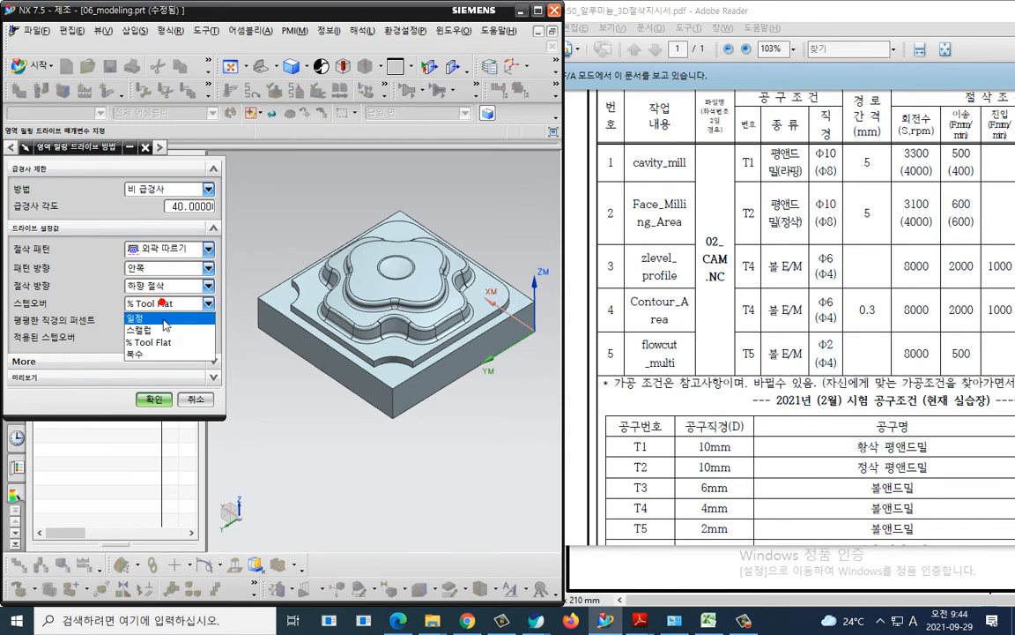
left_click(154, 313)
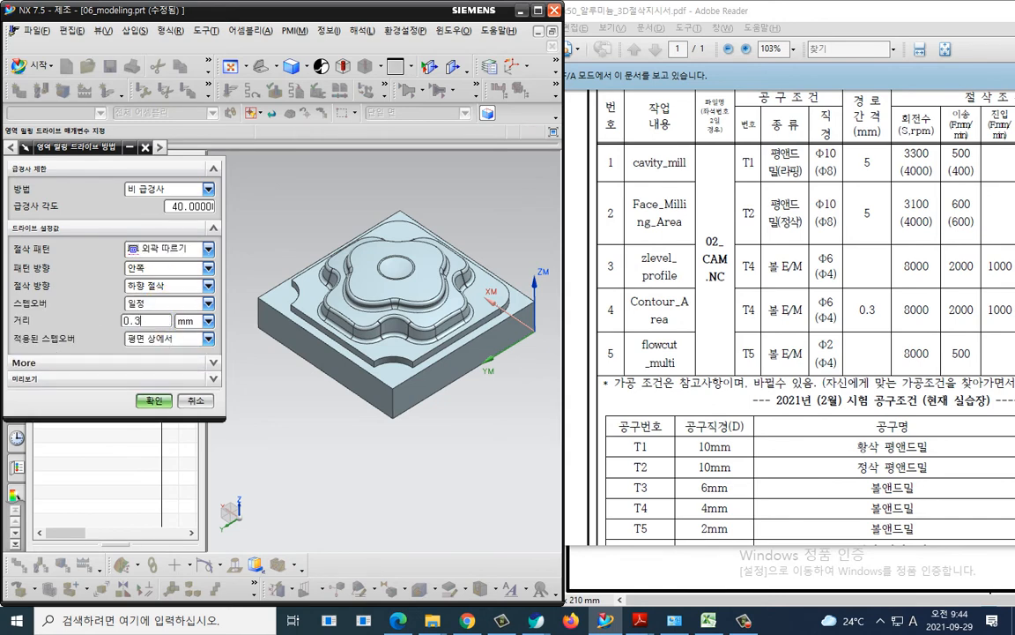
left_click(154, 400)
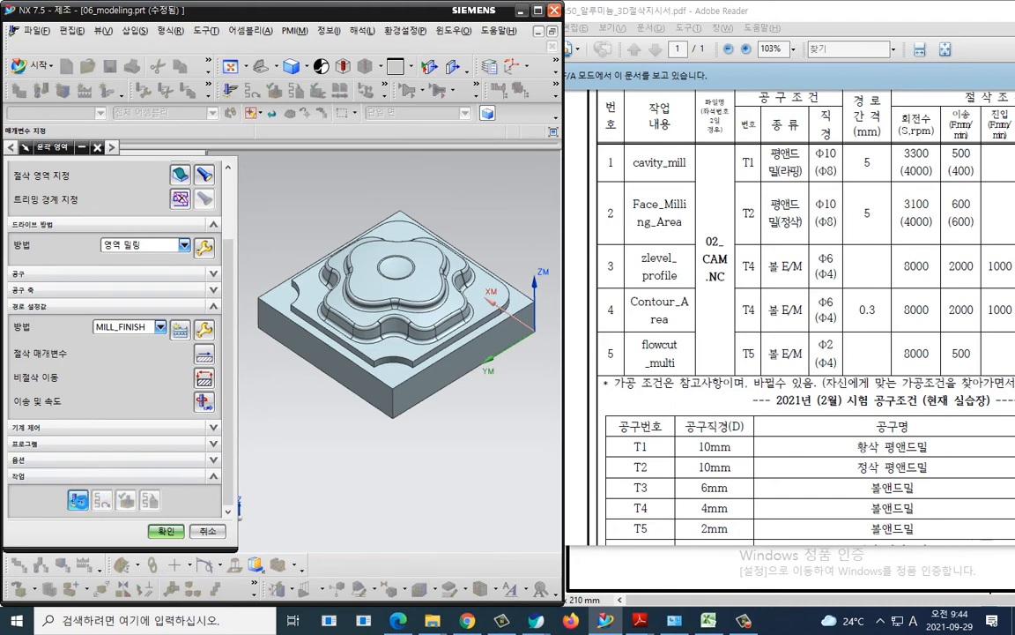
Generate the contour area toolpath, check its coverage of the raised form and accept the operation
left_click(79, 500)
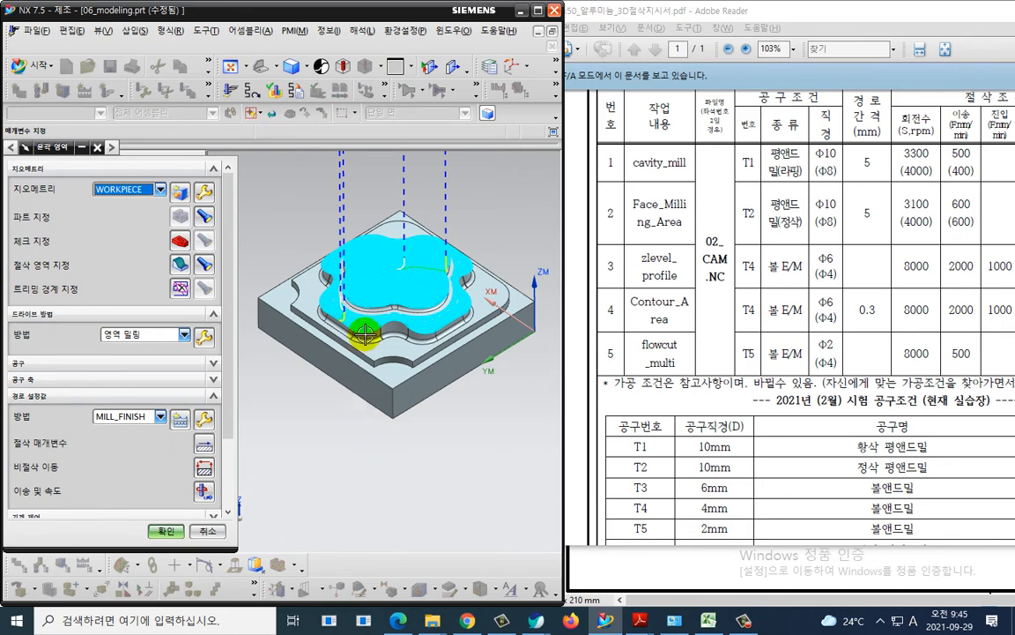
scroll(377, 326, "up", 3)
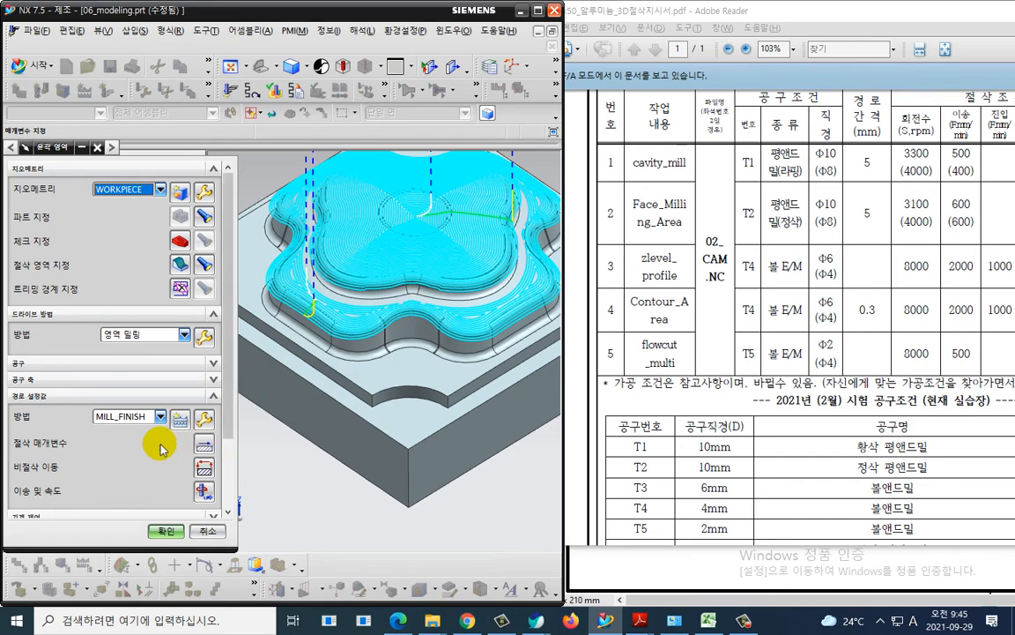
scroll(176, 442, "down", 3)
left_click(167, 530)
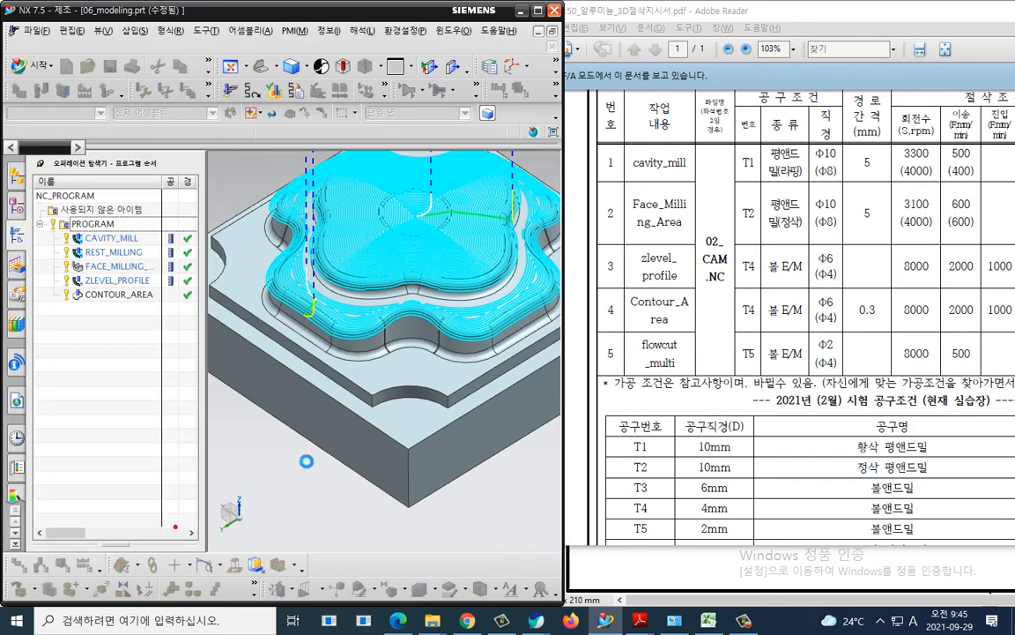
left_click(180, 391)
key("ctrl+f")
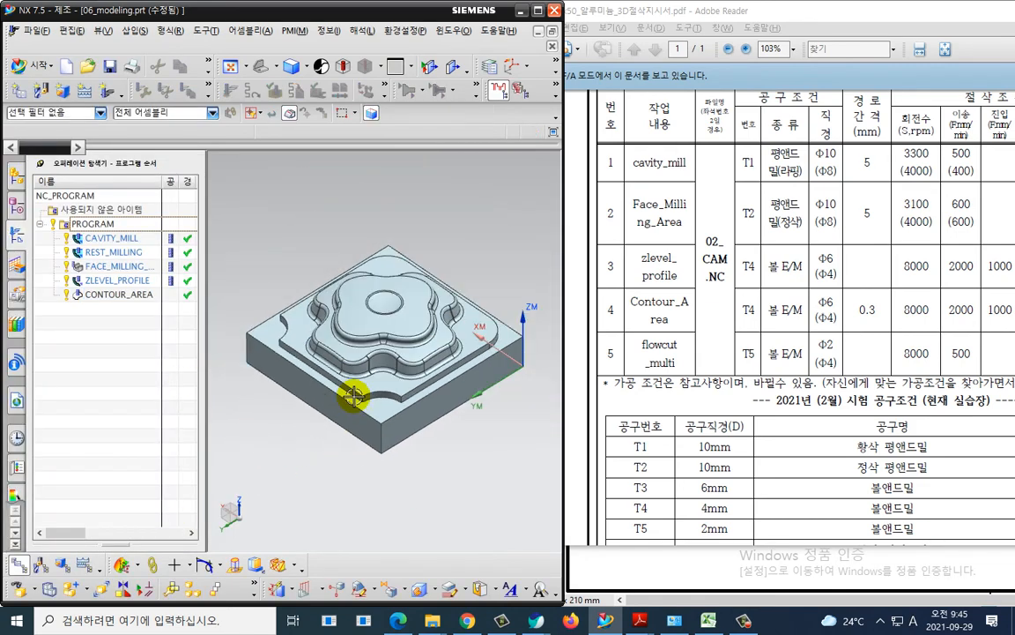
Run the 2D dynamic material removal simulation of the whole PROGRAM at animation speed 9, inspect the machined part and close it
left_click(136, 226)
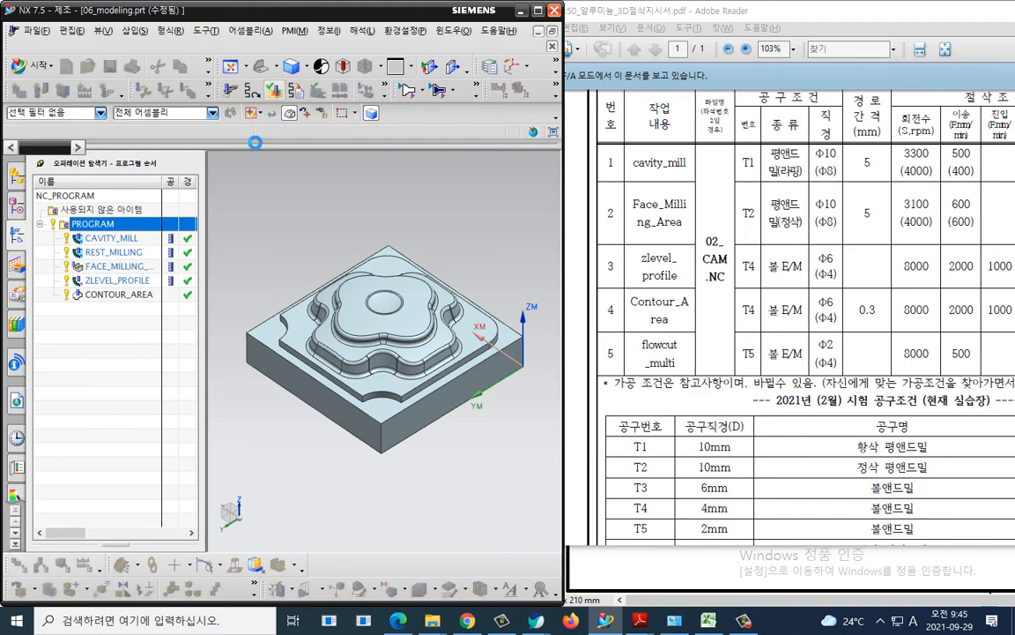
left_click(251, 88)
left_click(103, 260)
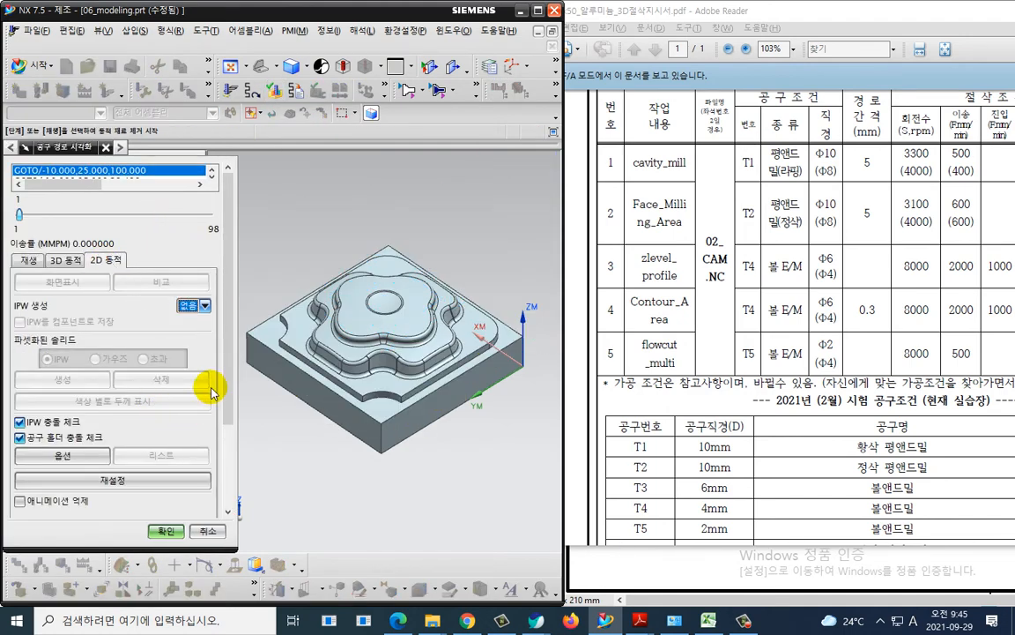
scroll(201, 356, "down", 3)
left_click_drag(210, 476, 178, 471)
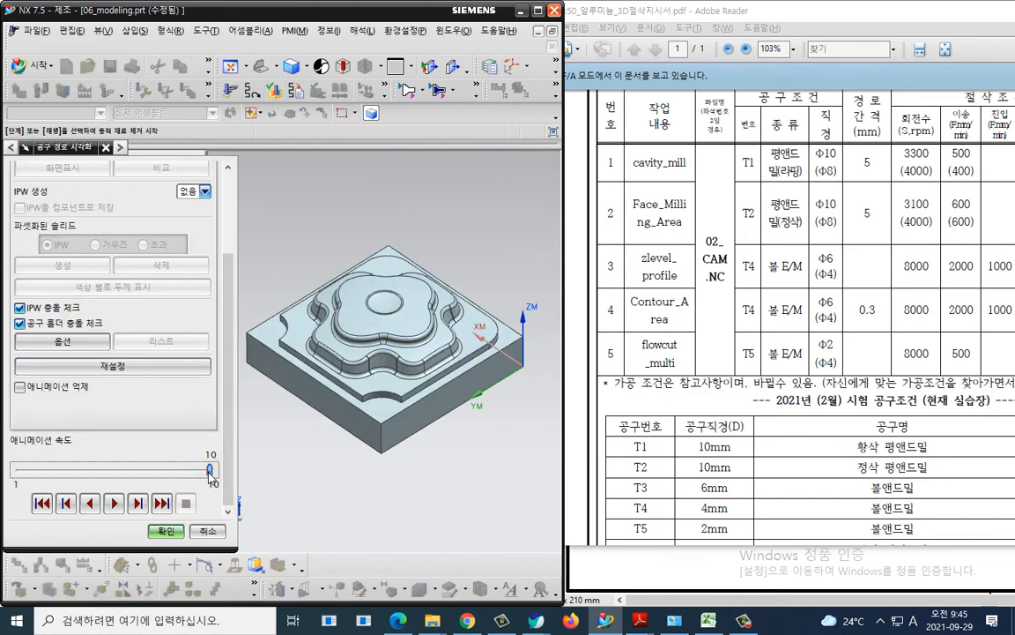
left_click(114, 503)
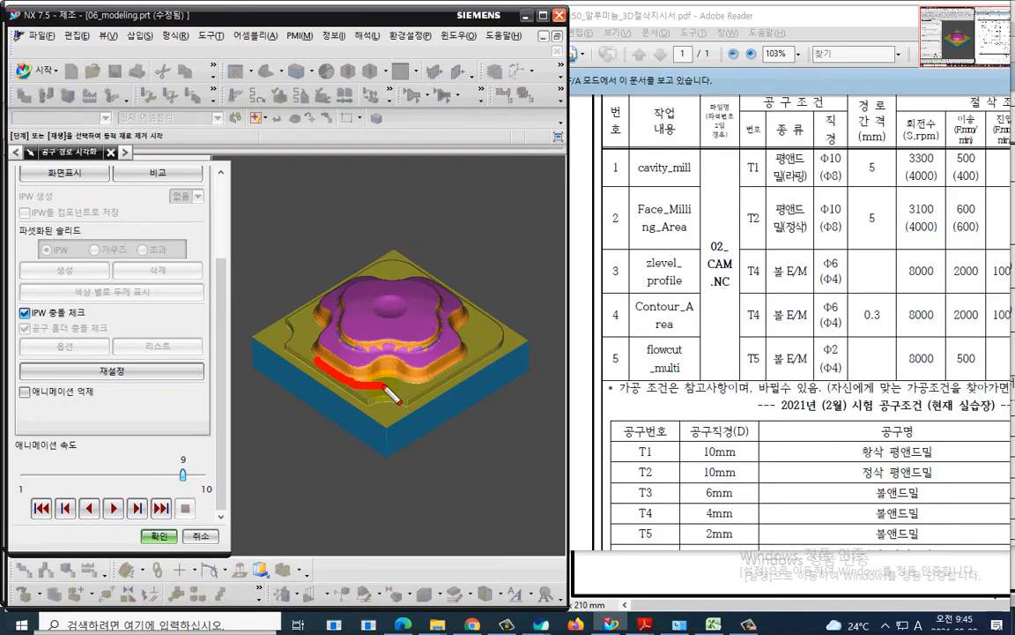
mouse_move(461, 288)
left_mouse_down()
mouse_move(379, 270)
mouse_move(316, 283)
mouse_move(320, 350)
left_mouse_up()
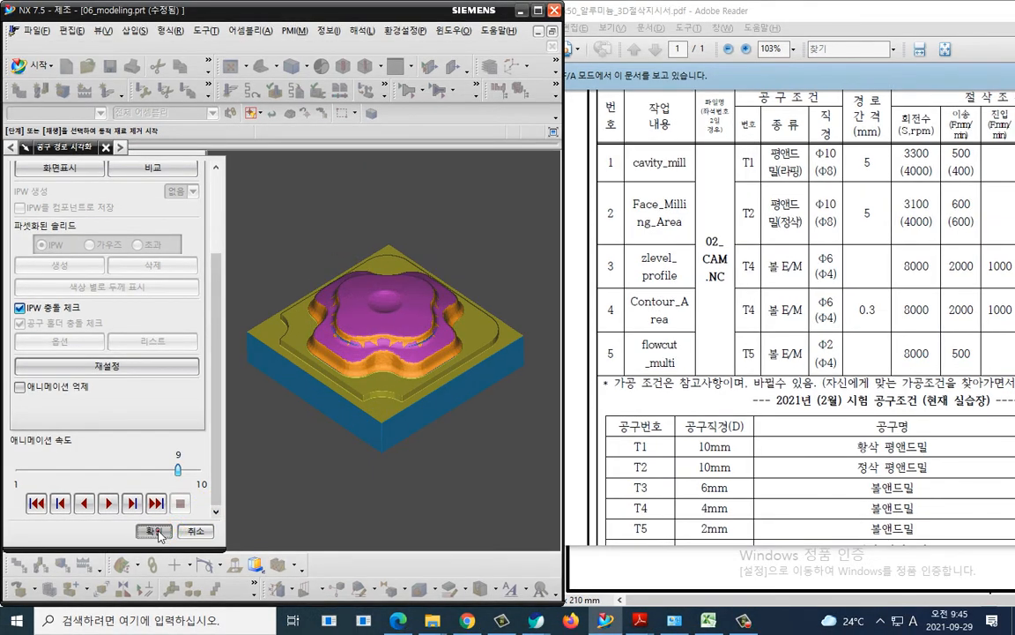
left_click(155, 532)
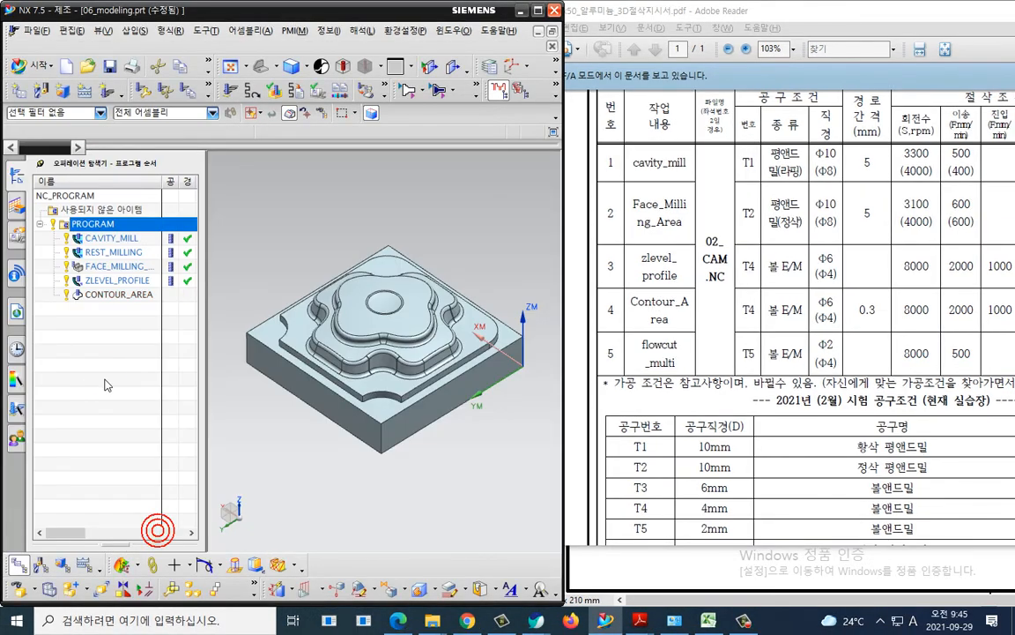
Create a FLOWCUT_SINGLE operation in PROGRAM with tool T5_BALL_MILL_2, geometry WORKPIECE and method MILL_FINISH
left_click(102, 95)
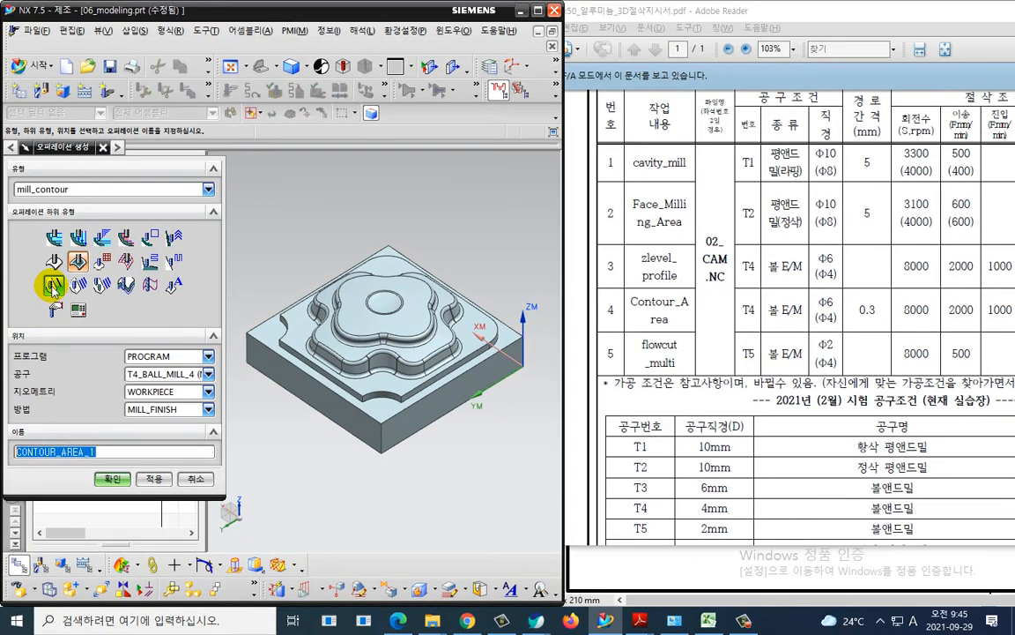
left_click(54, 284)
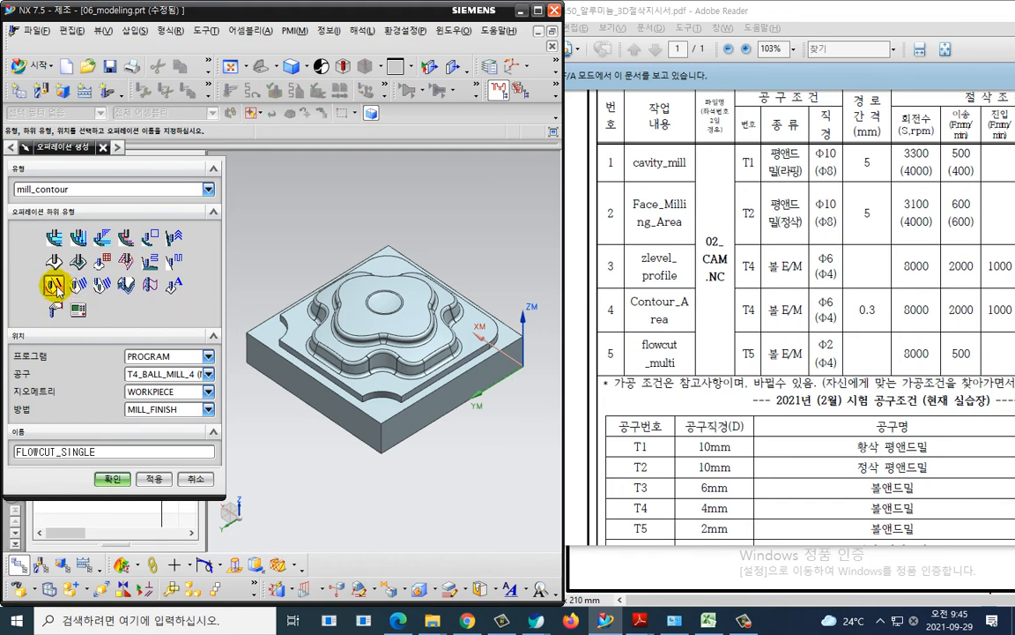
left_click(132, 373)
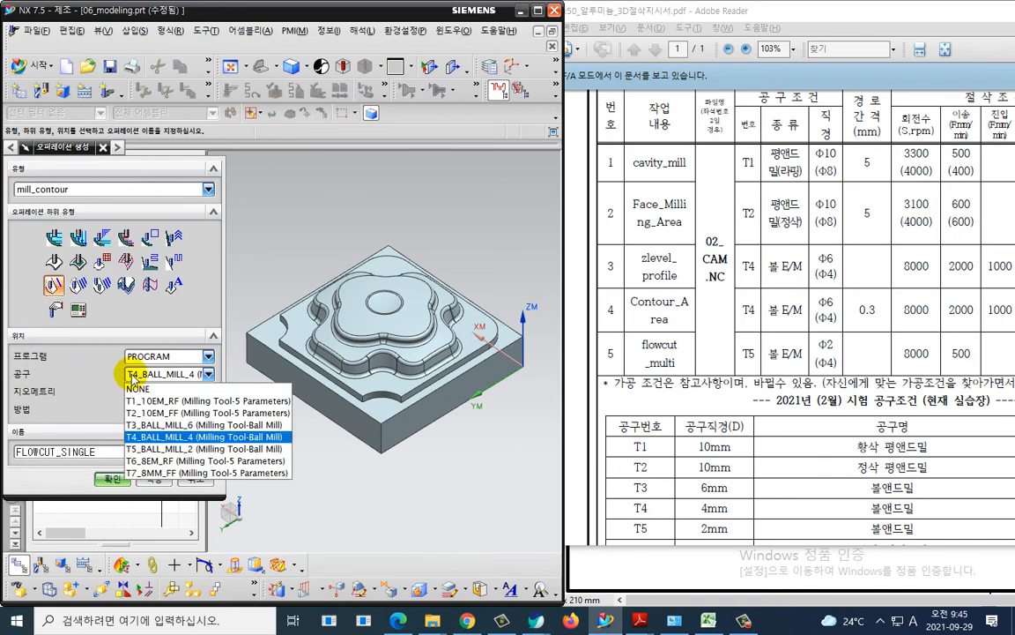
key("ctrl+2")
mouse_move(339, 374)
left_mouse_down()
mouse_move(363, 384)
mouse_move(392, 349)
left_mouse_up()
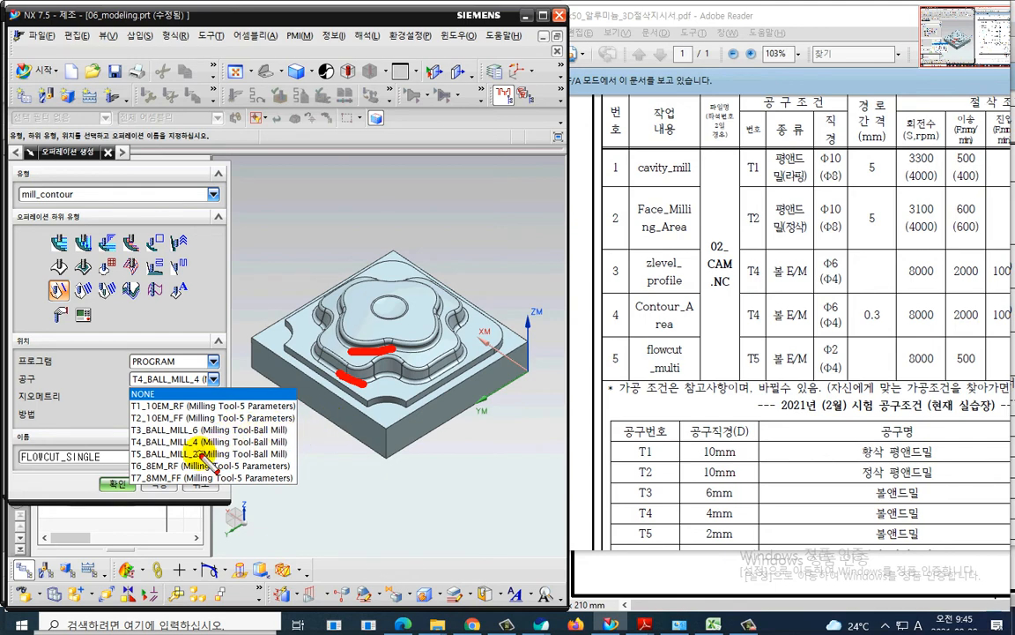
key("Escape")
left_click(166, 377)
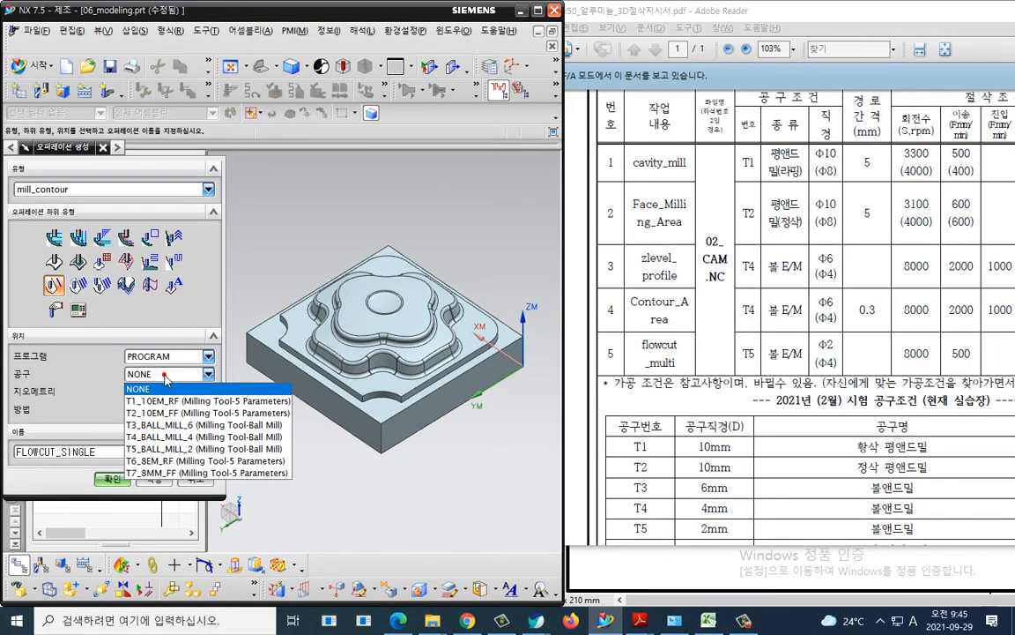
left_click(180, 449)
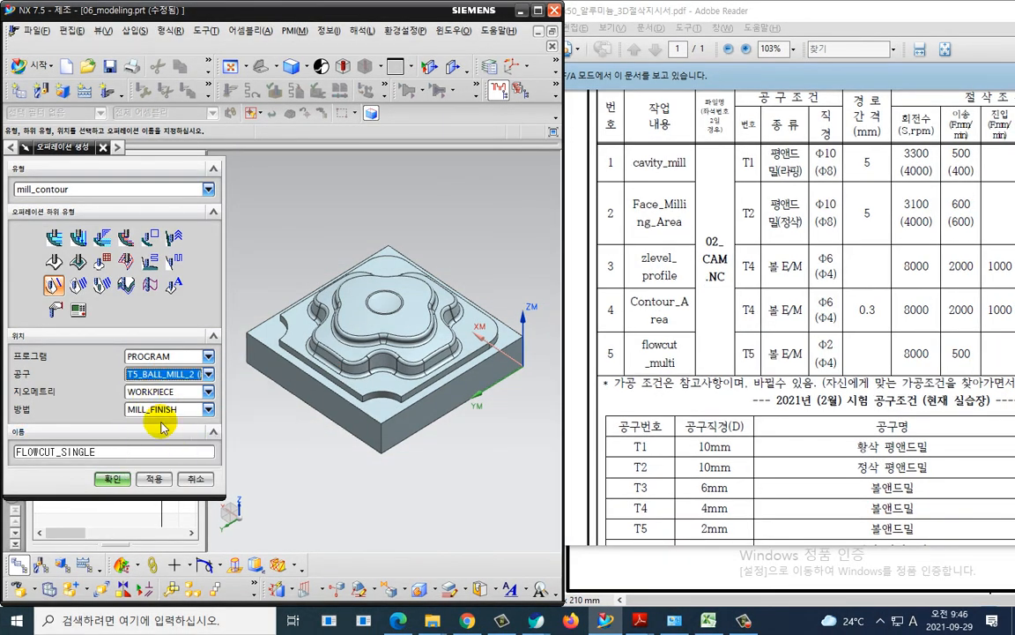
left_click(148, 480)
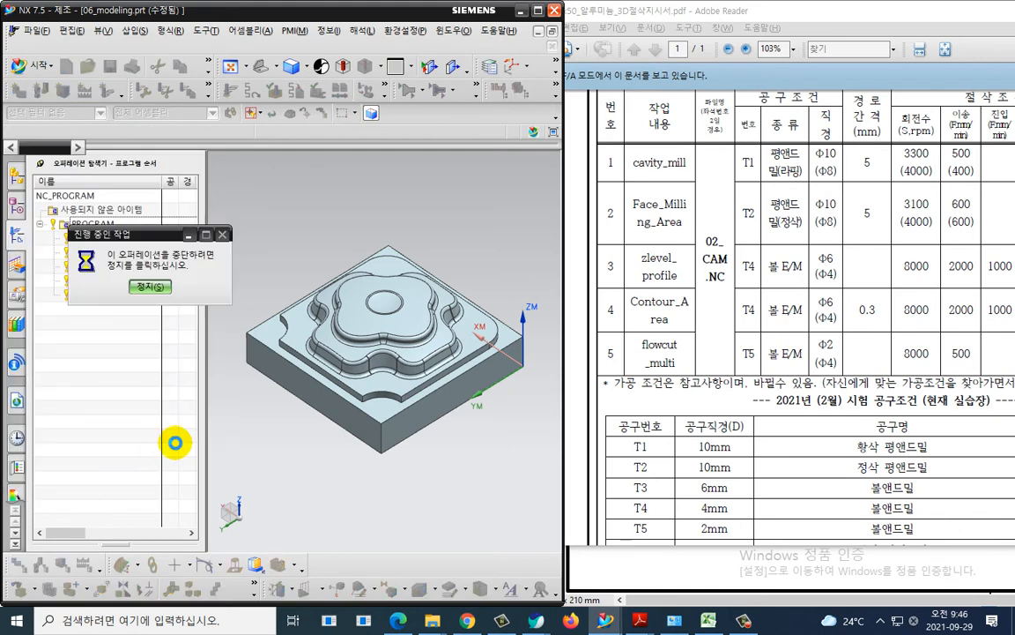
Generate the single flowcut toolpath and inspect where it runs along the corners of the part's stepped base
scroll(106, 512, "down", 5)
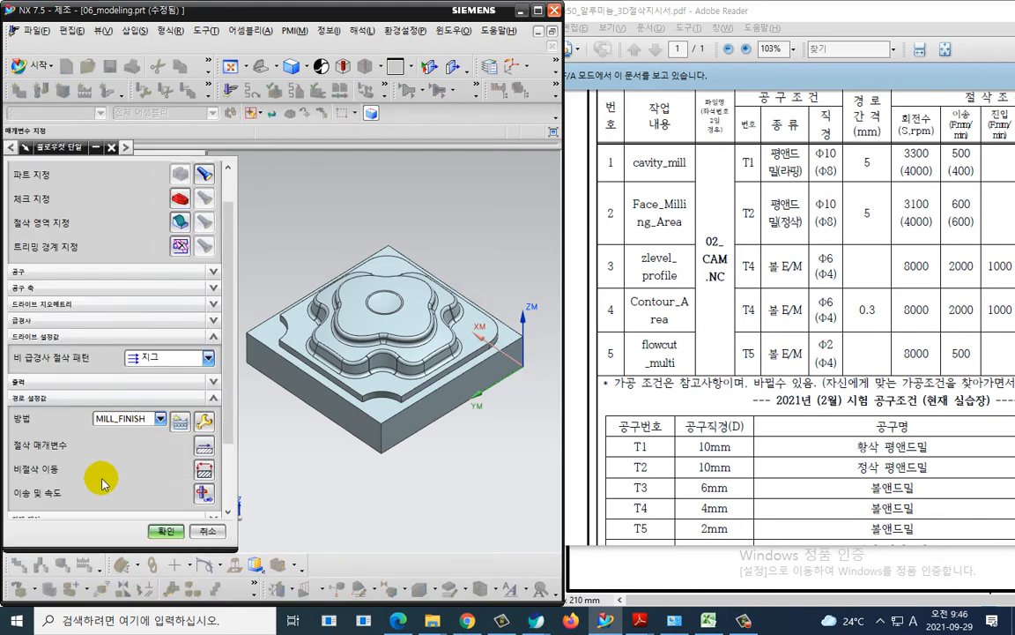
left_click(78, 499)
middle_click(352, 483)
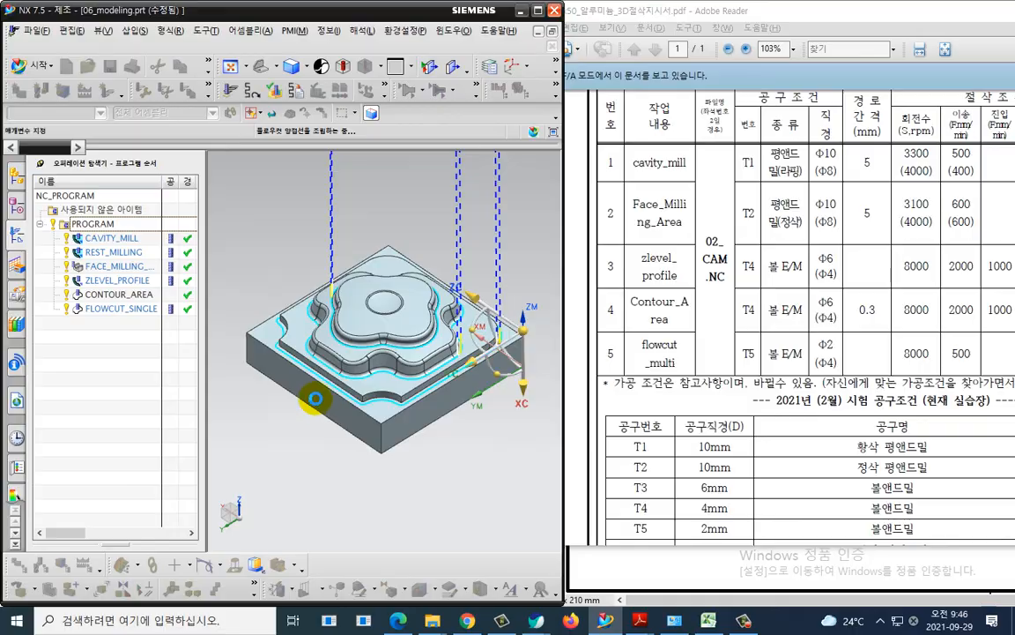
key("ctrl+2")
mouse_move(314, 401)
left_mouse_down()
mouse_move(308, 364)
mouse_move(328, 391)
left_mouse_up()
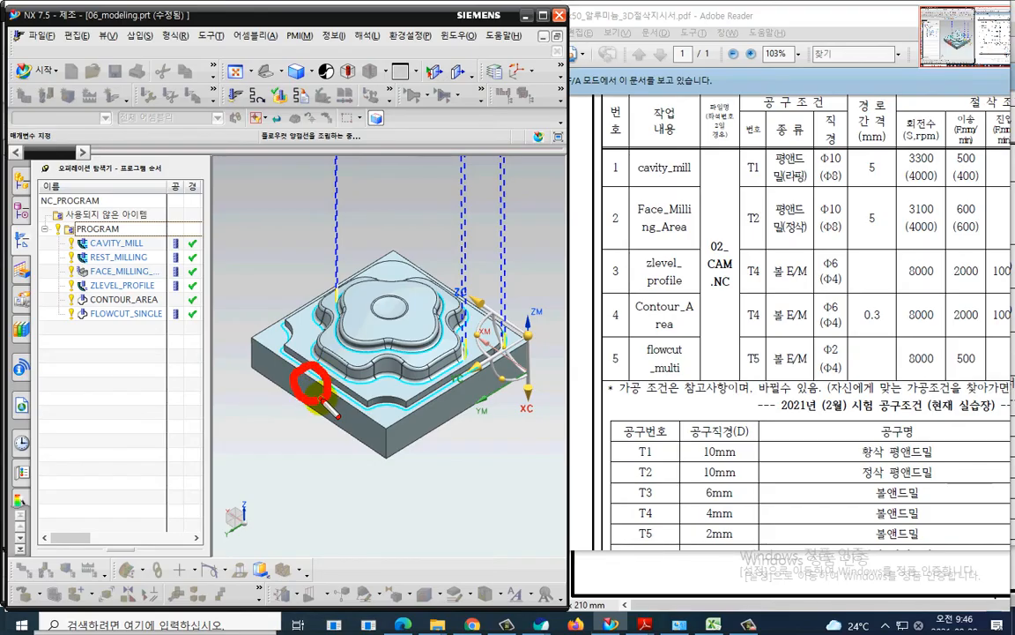
key("Escape")
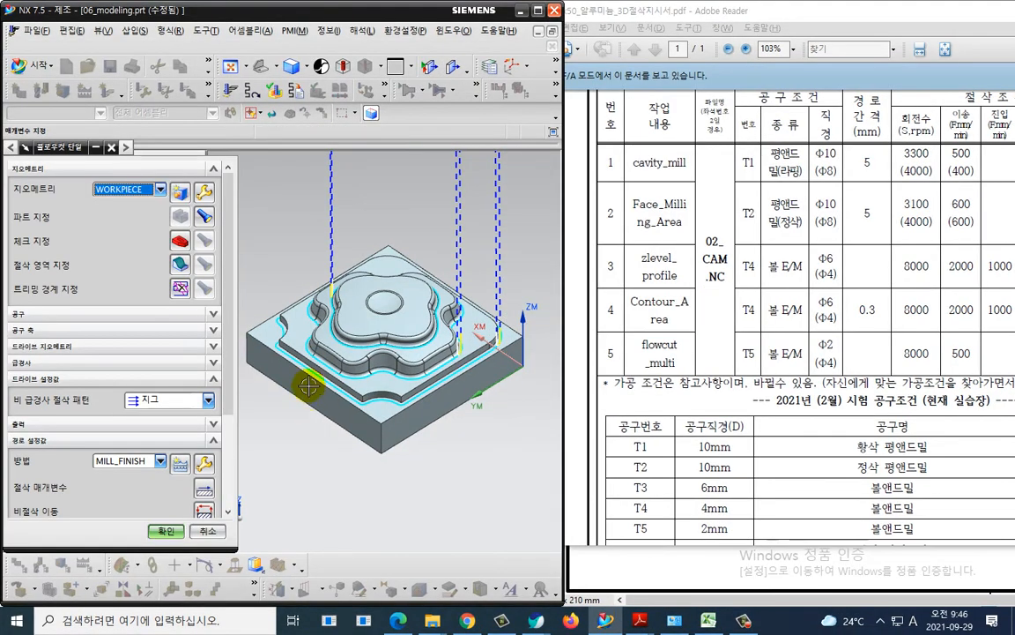
Specify all faces of the raised form above the stepped base as the cut area of the single flowcut operation
left_click(191, 265)
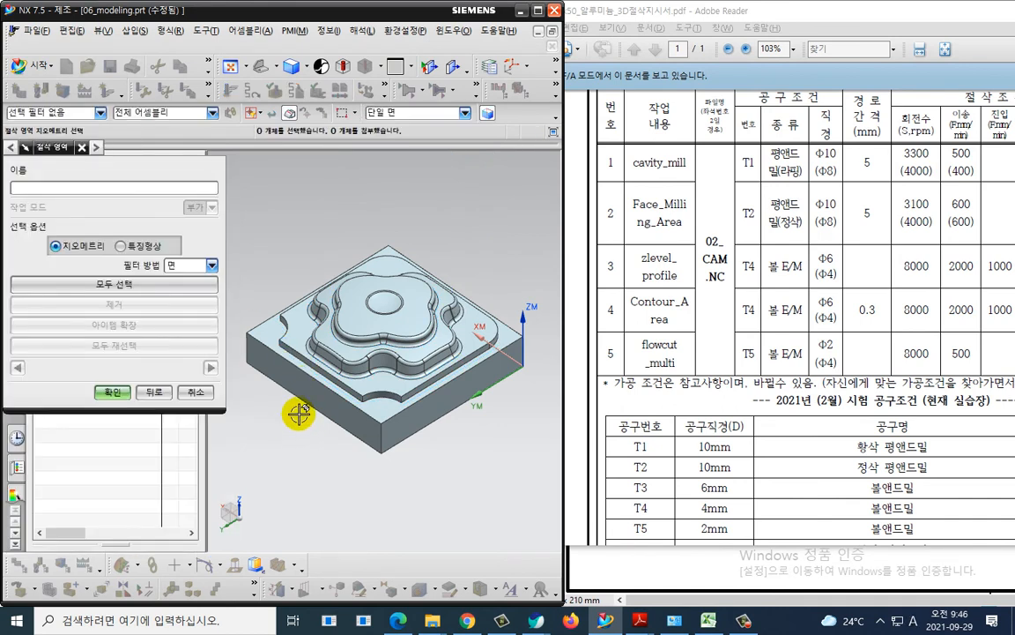
key("ctrl+alt+f")
left_click_drag(300, 248, 464, 322)
key("End")
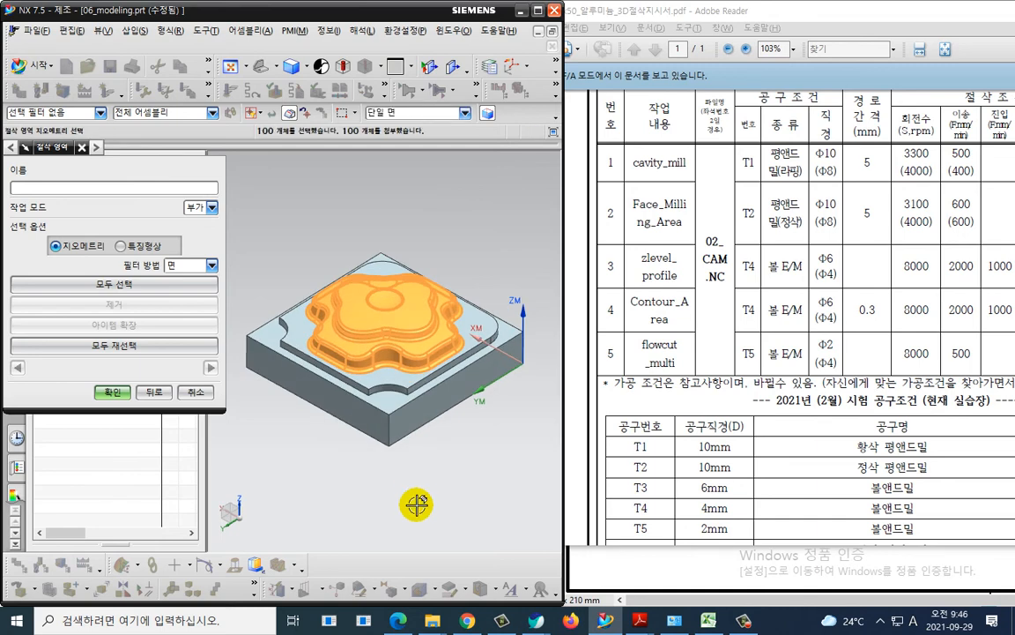
left_click(112, 391)
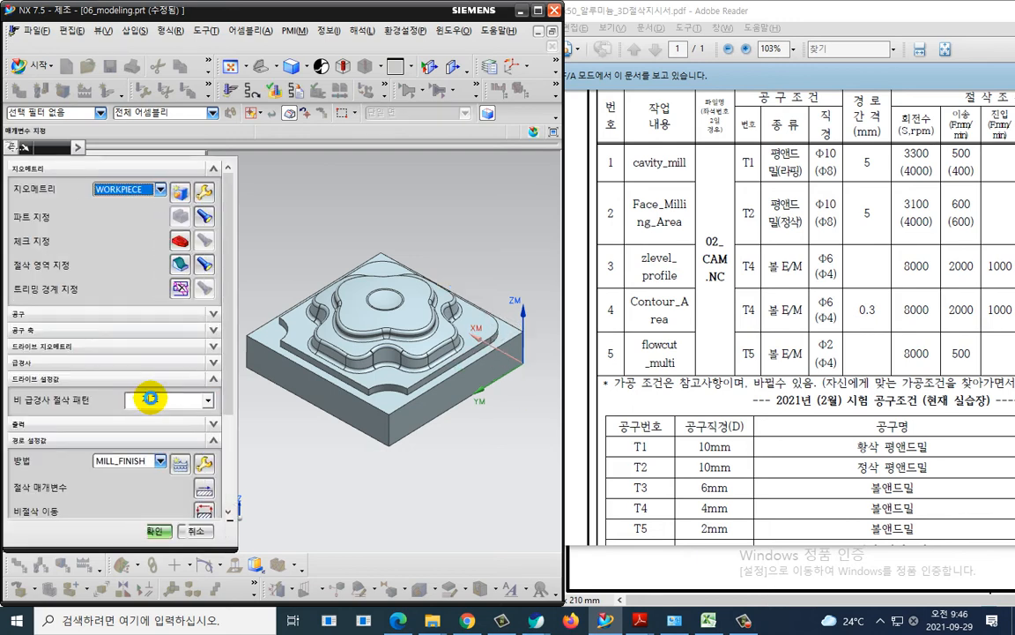
Set the single flowcut's spindle speed to 8000 rpm, the cut feed to 500 and the engage feed to 250 mmpm
scroll(158, 480, "down", 5)
left_click(203, 401)
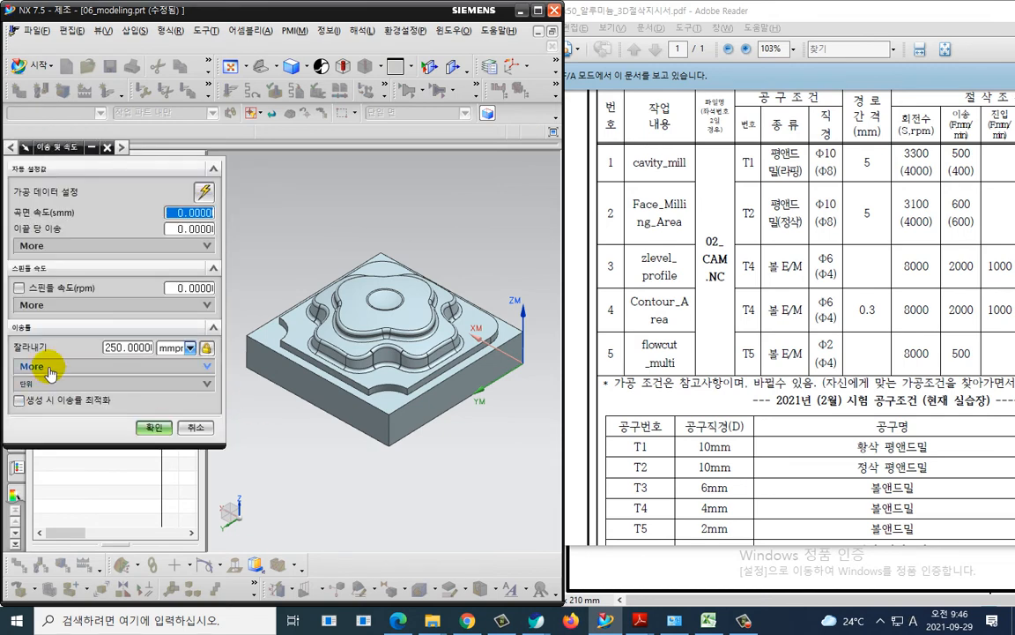
left_click(18, 288)
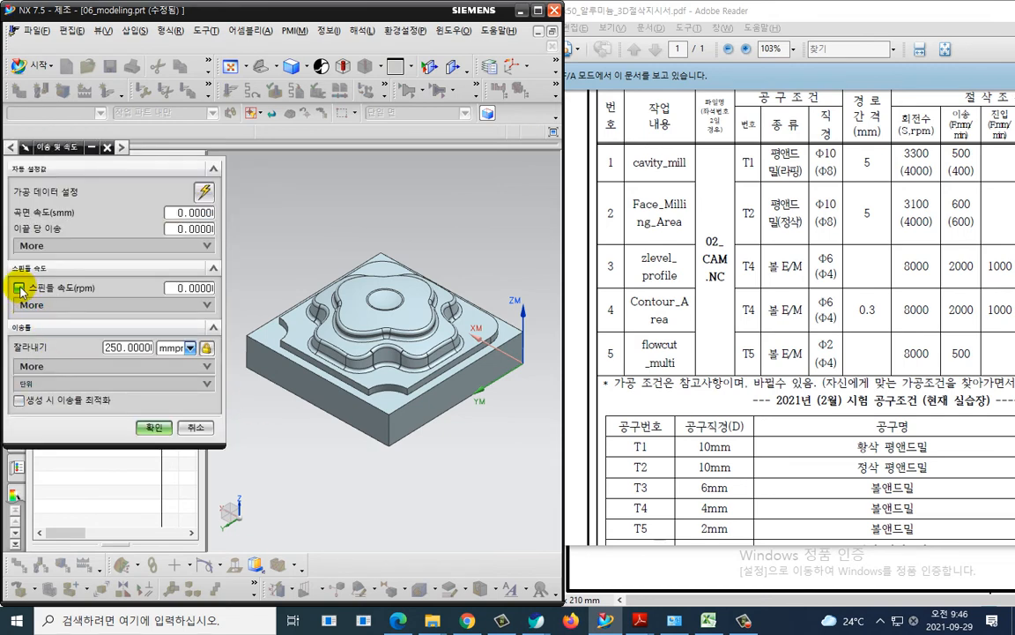
left_click(179, 288)
type("8000")
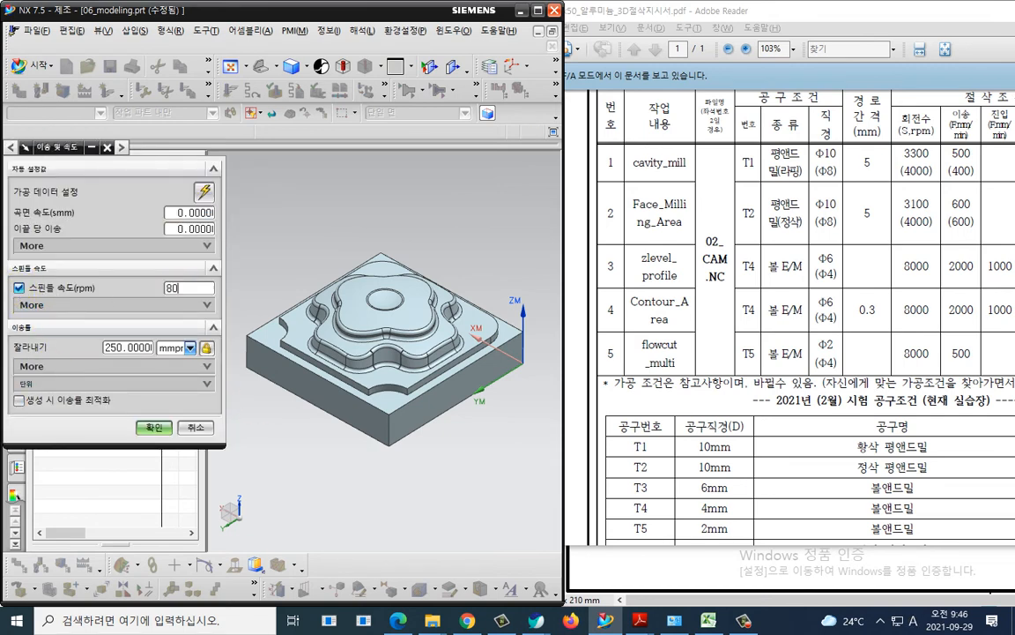
key("Tab")
type("500")
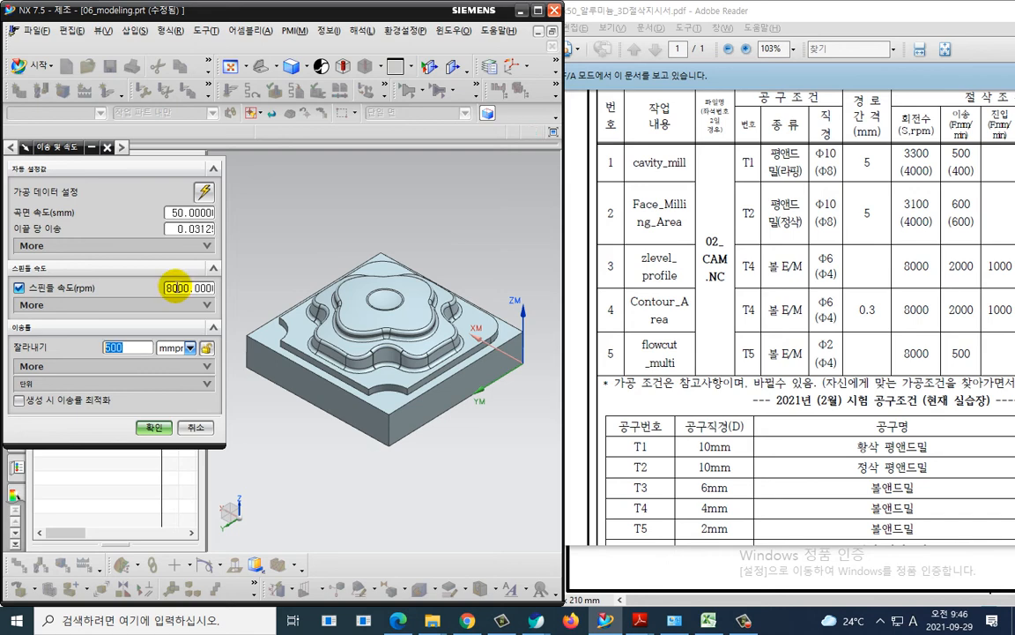
left_click(95, 366)
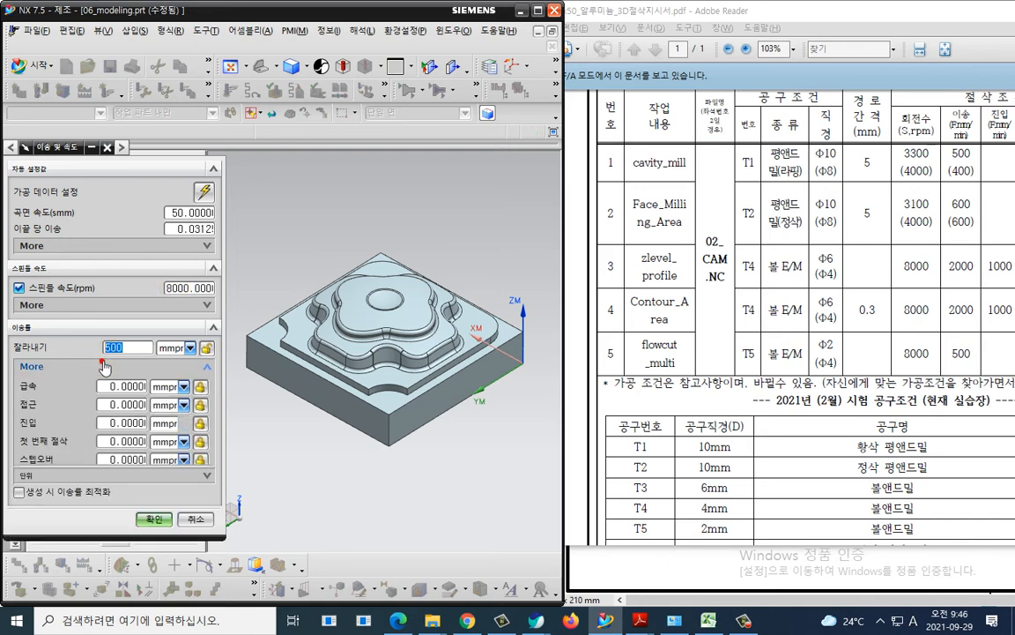
left_click(115, 423)
type("250")
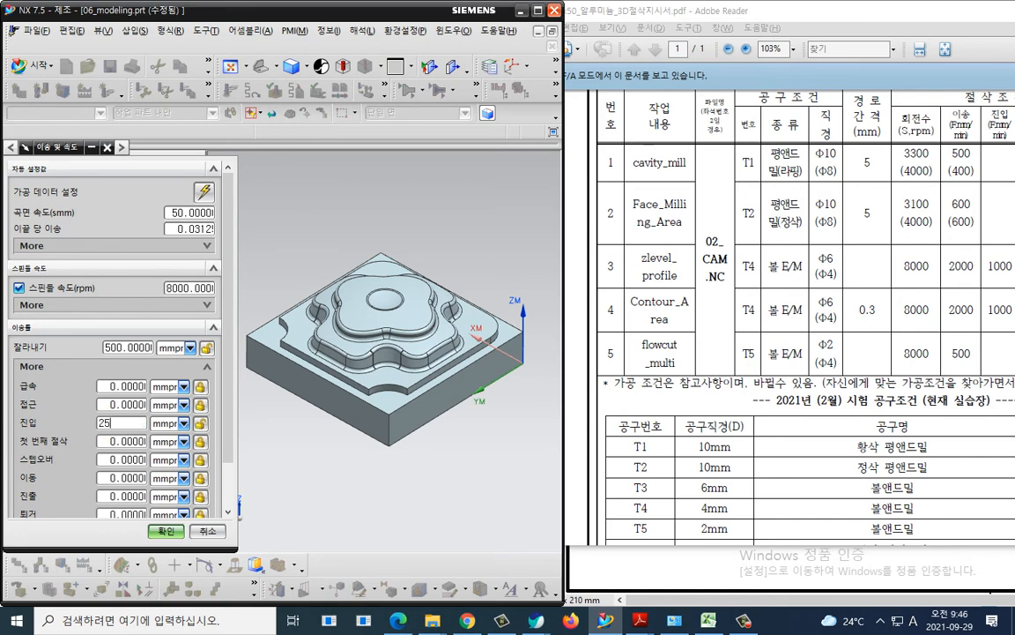
left_click(167, 531)
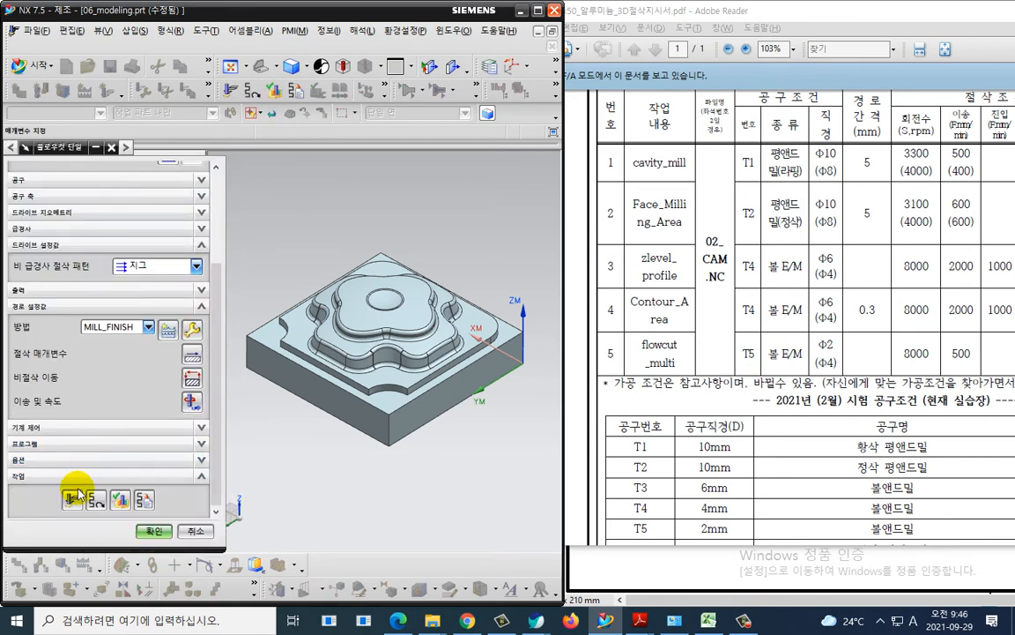
Generate the single flowcut toolpath over the new cut area and accept the operation
left_click(72, 500)
middle_click(343, 262)
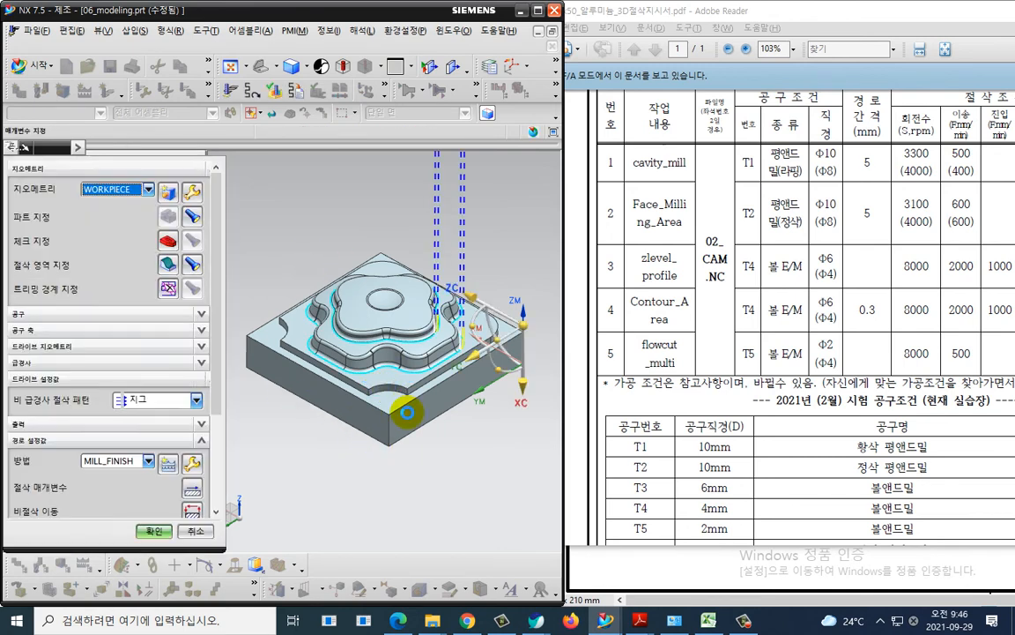
left_click(207, 531)
Move FLOWCUT_SINGLE to the unused items and create a FLOWCUT_MULTIPLE operation in PROGRAM with T5_BALL_MILL_2, WORKPIECE and MILL_FINISH
left_click(132, 310)
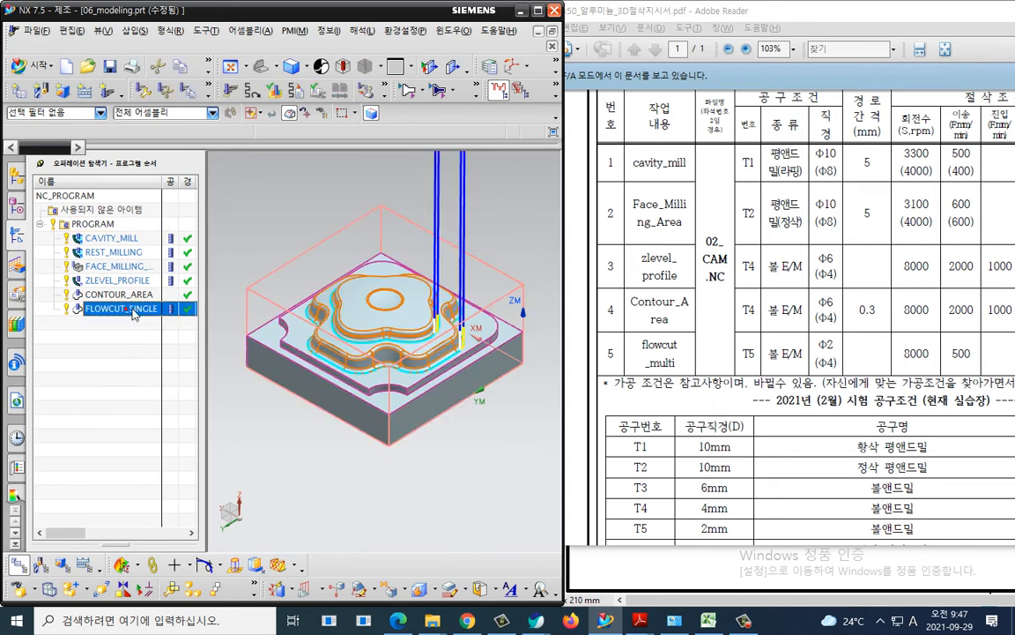
left_click_drag(132, 311, 101, 210)
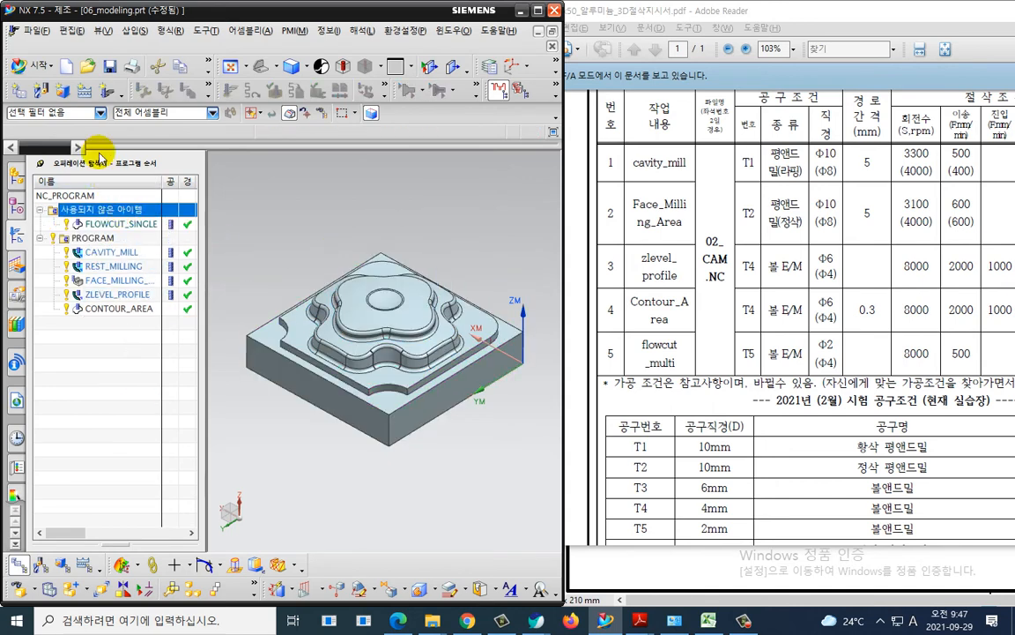
left_click(105, 95)
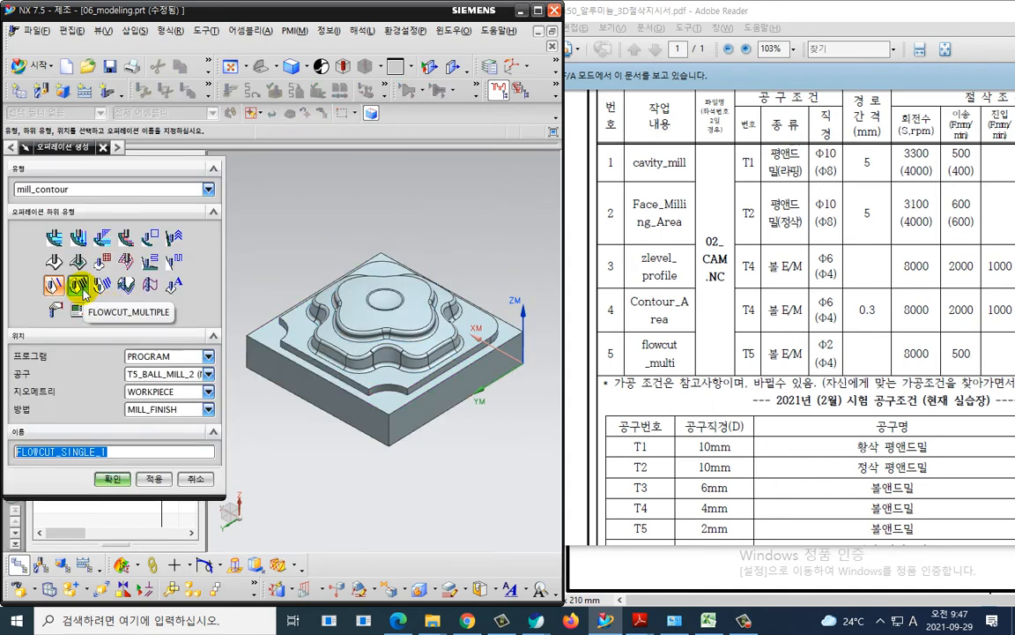
left_click(79, 287)
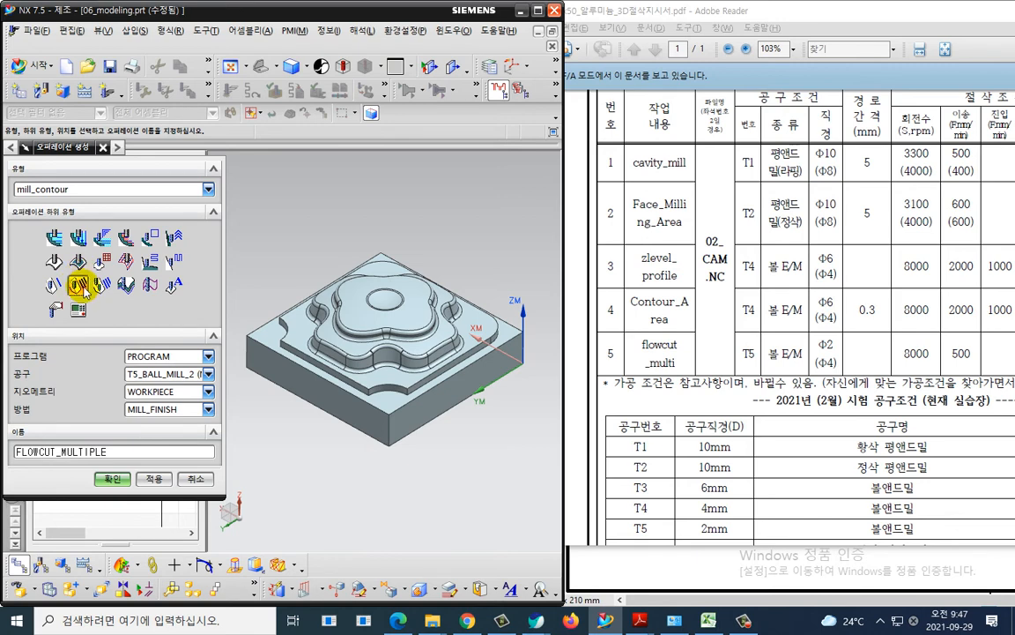
left_click(113, 479)
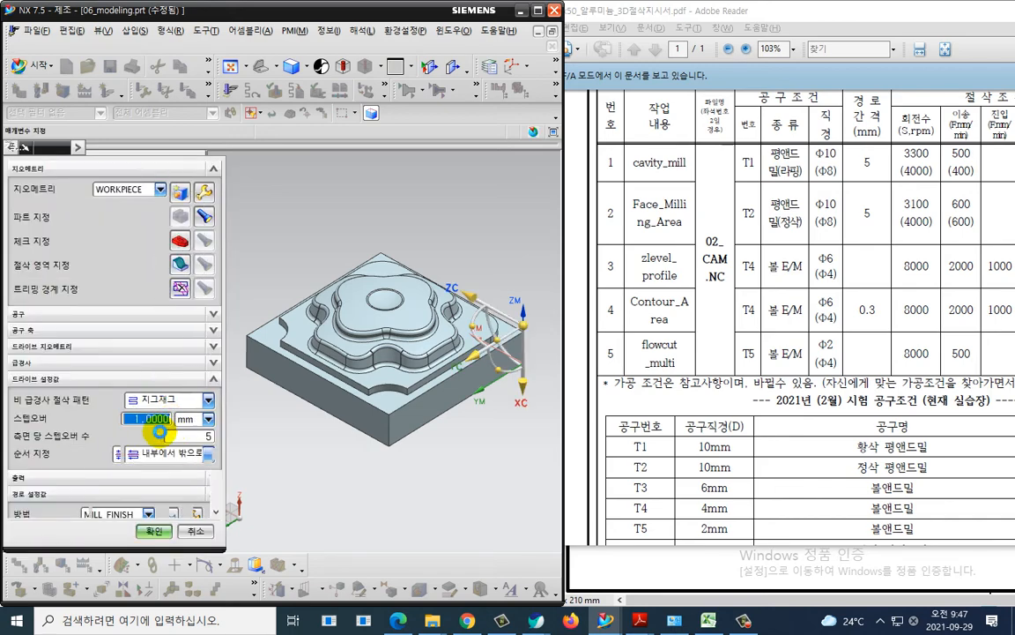
Set the multiple flowcut's stepover to 0.2 mm with 1 stepover per side
scroll(104, 454, "down", 3)
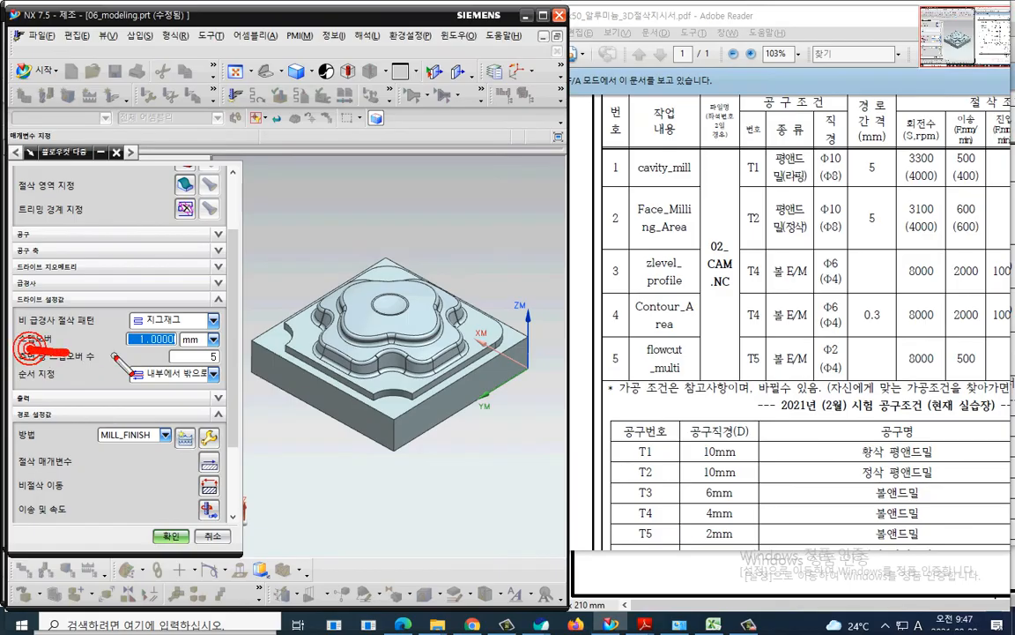
key("Escape")
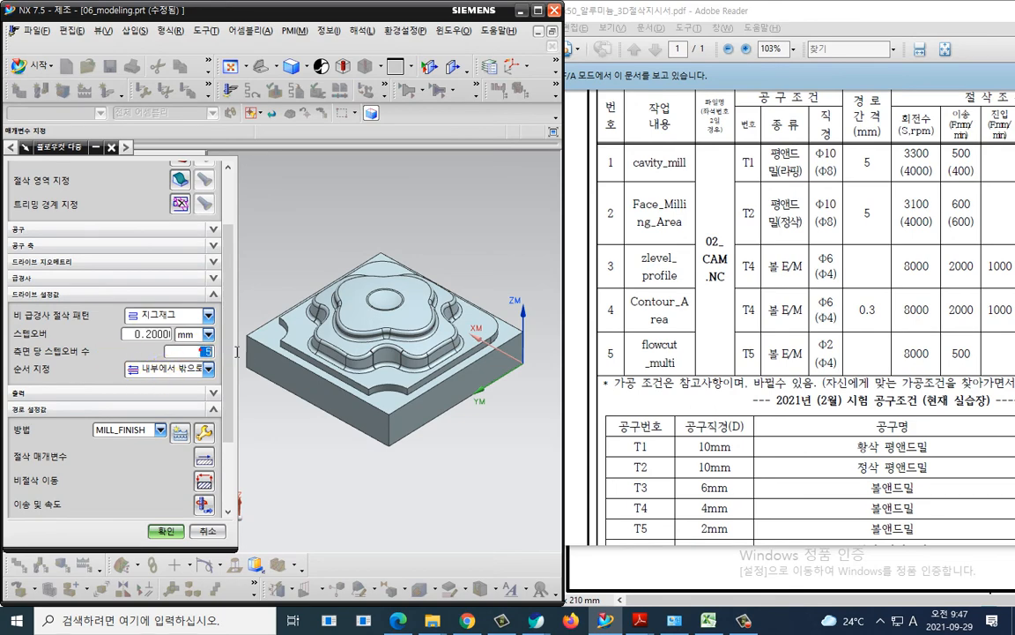
key("ctrl+2")
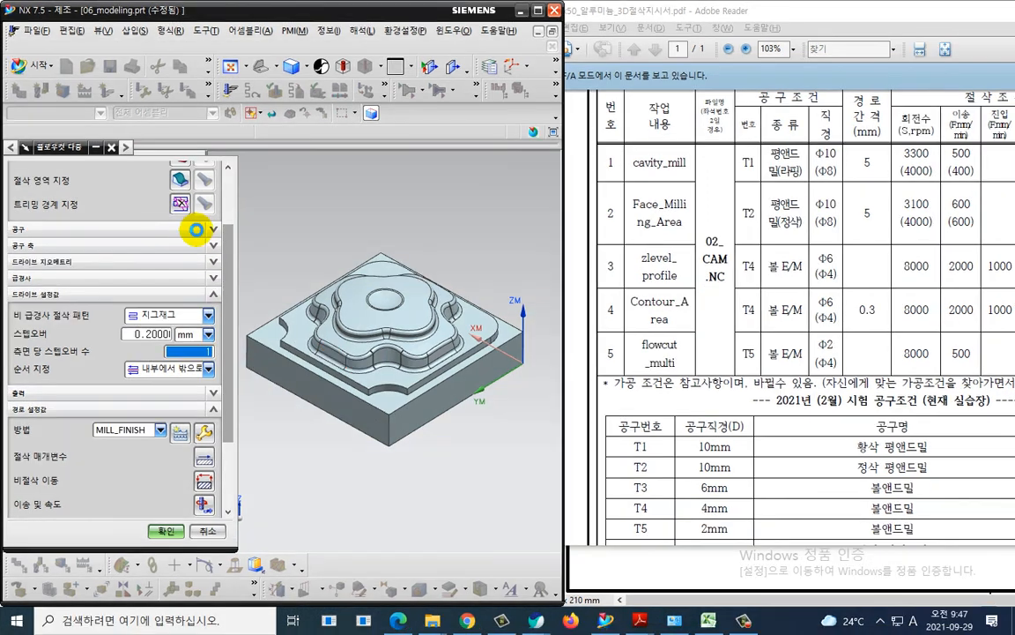
Specify the faces of the raised form as the cut area of the multiple flowcut operation
left_click(184, 183)
middle_click_drag(319, 387, 275, 211)
left_click_drag(290, 234, 469, 329)
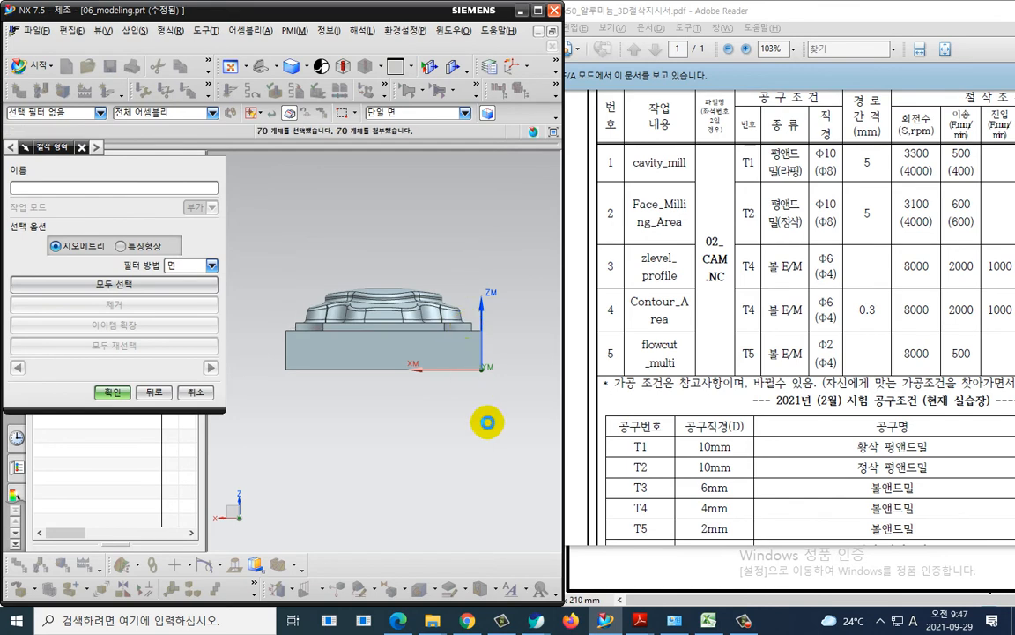
key("Home")
left_click(132, 398)
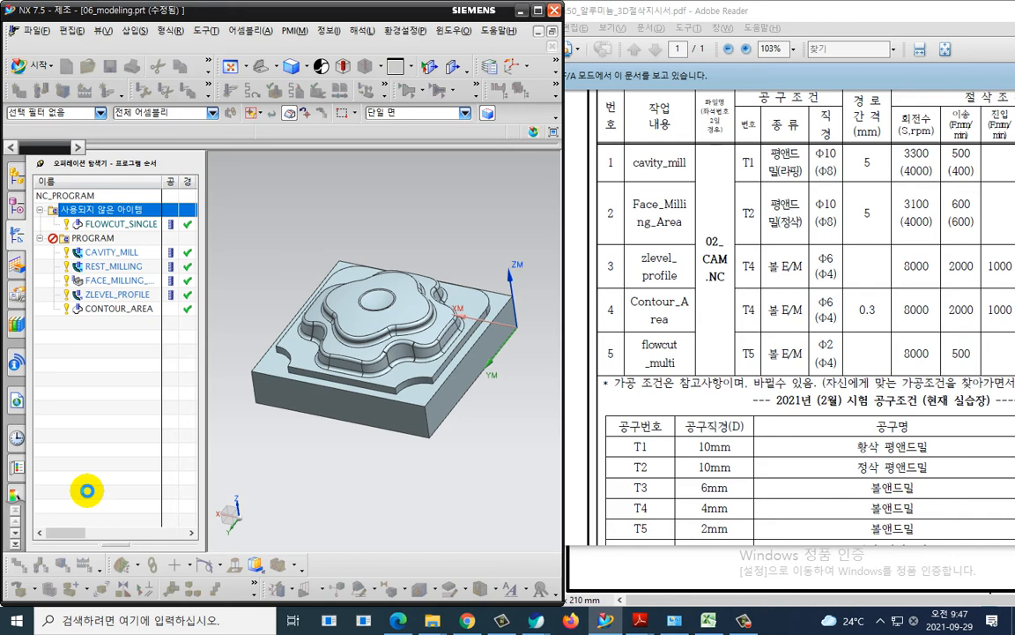
Generate the multiple flowcut toolpath and examine its parallel passes up close along the lower corners of the raised form
scroll(83, 489, "down", 10)
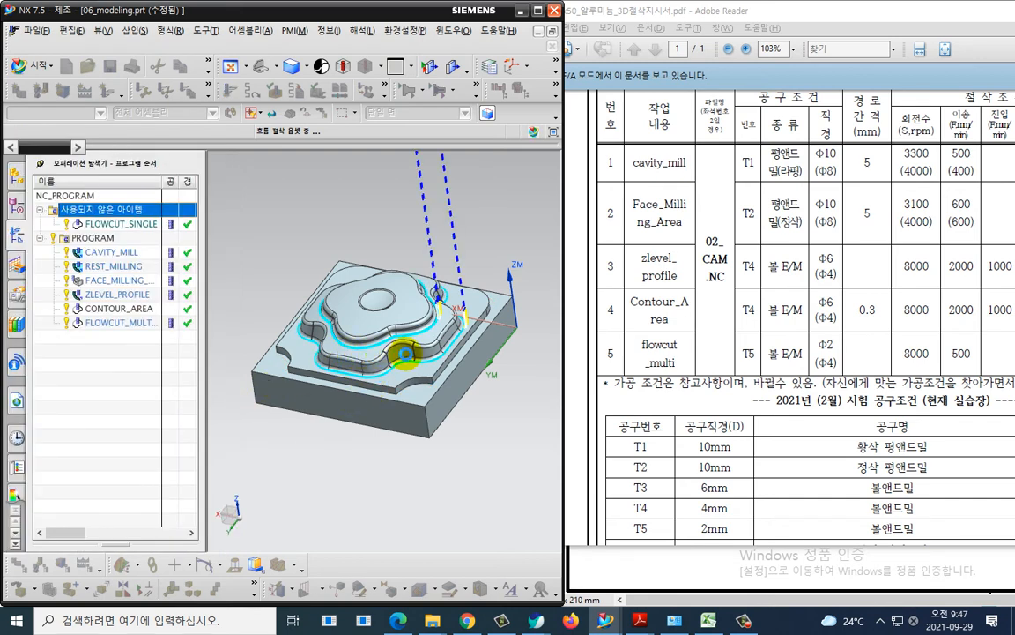
scroll(416, 357, "up", 5)
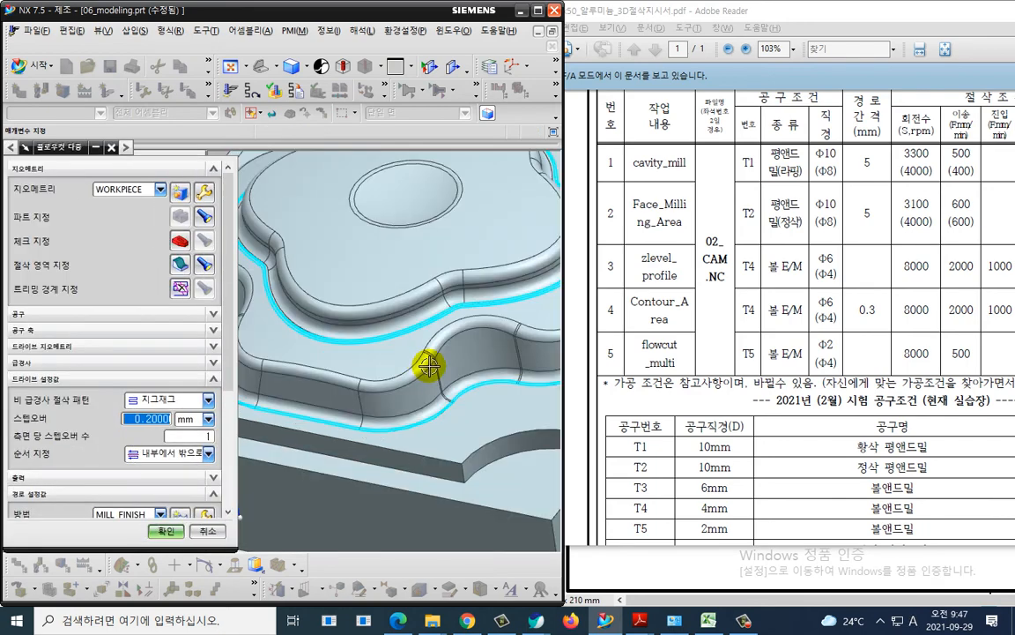
scroll(429, 358, "down", 2)
scroll(430, 357, "up", 2)
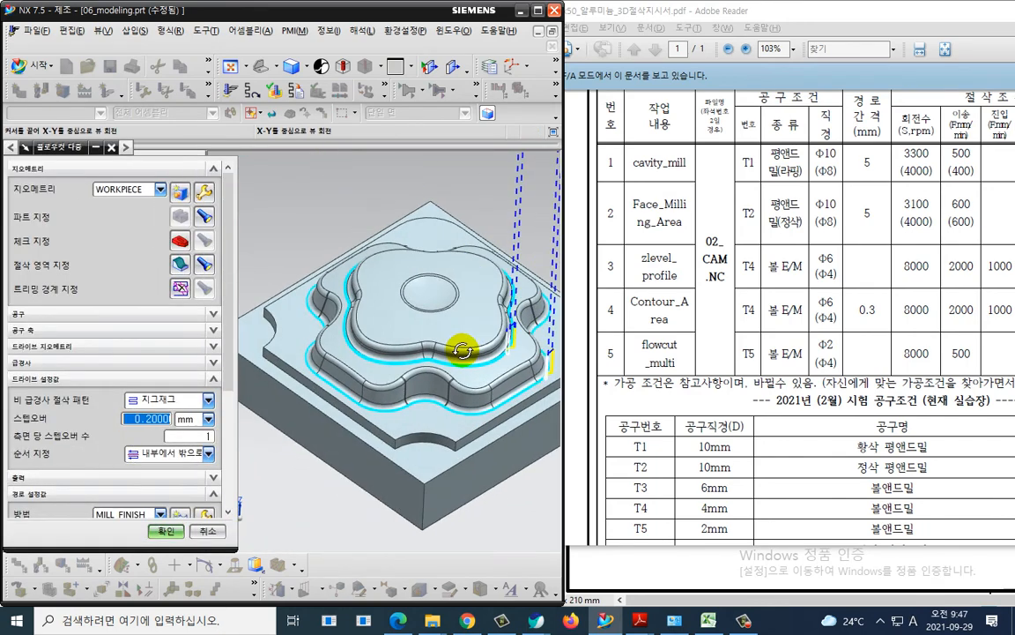
scroll(429, 364, "up", 2)
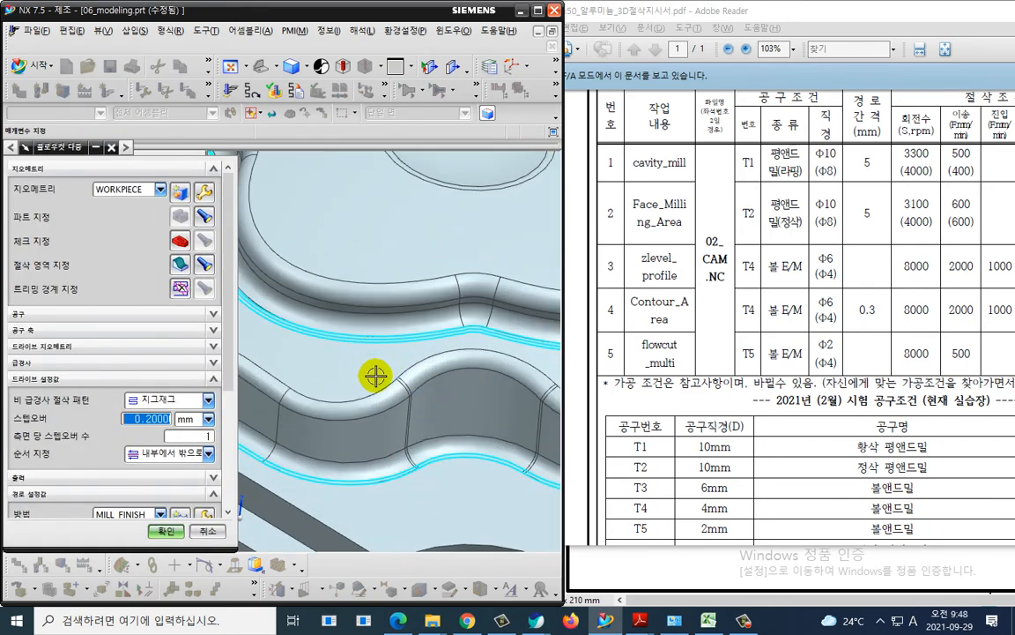
key("ctrl+2")
left_click_drag(366, 372, 356, 324)
right_click(391, 508)
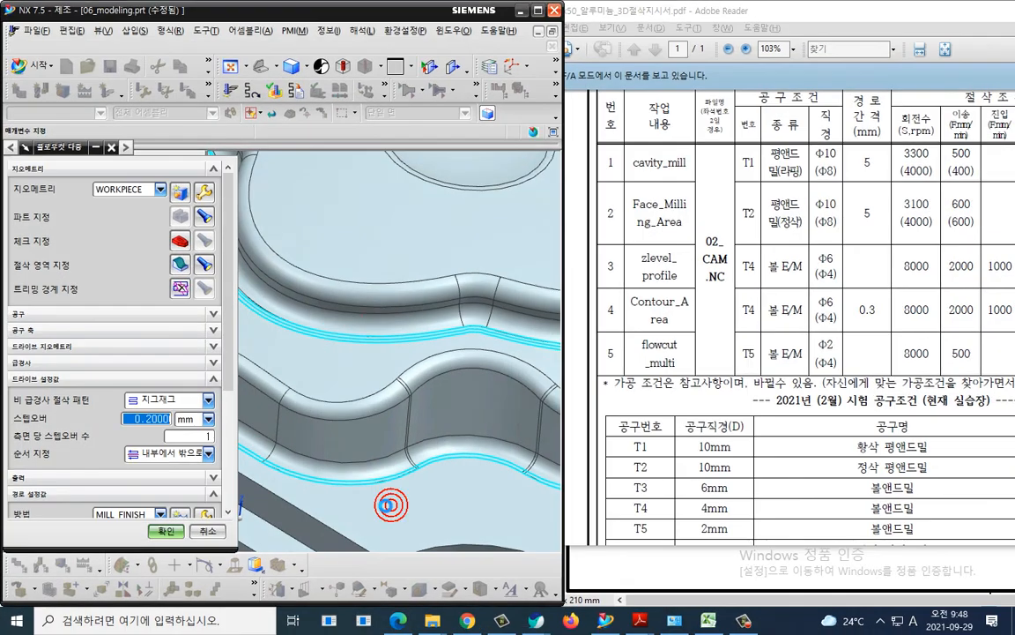
scroll(379, 503, "up", 4)
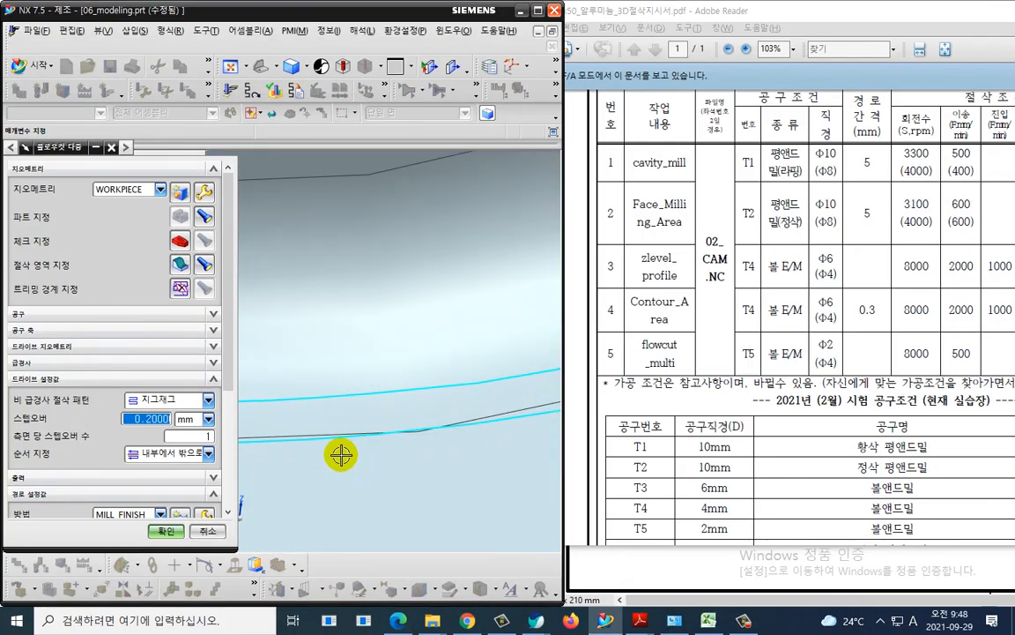
scroll(379, 452, "down", 5)
middle_click_drag(377, 458, 424, 453)
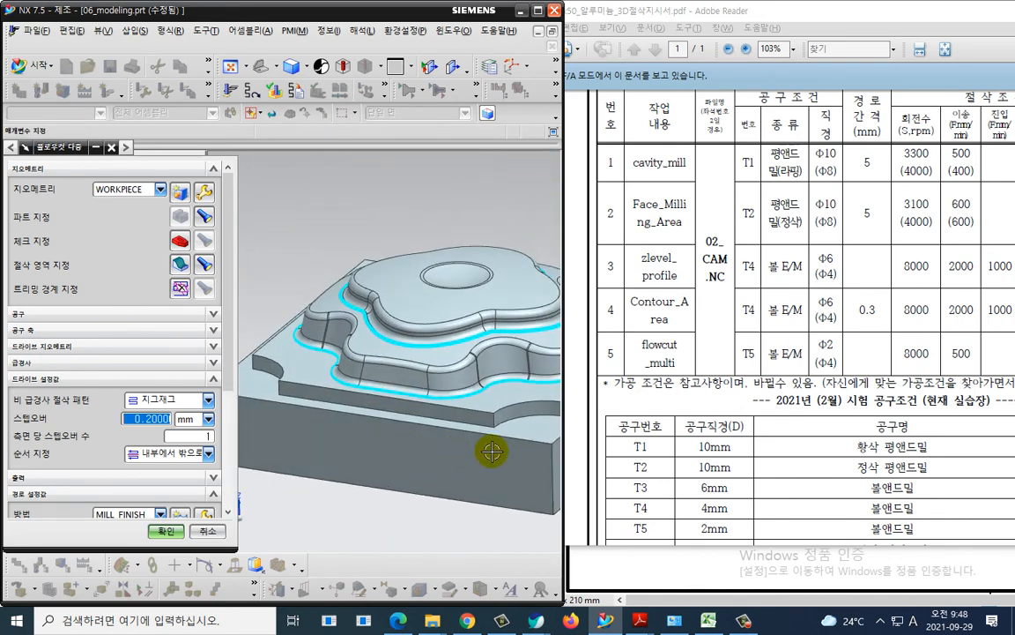
middle_click_drag(492, 451, 389, 361)
scroll(515, 305, "up", 4)
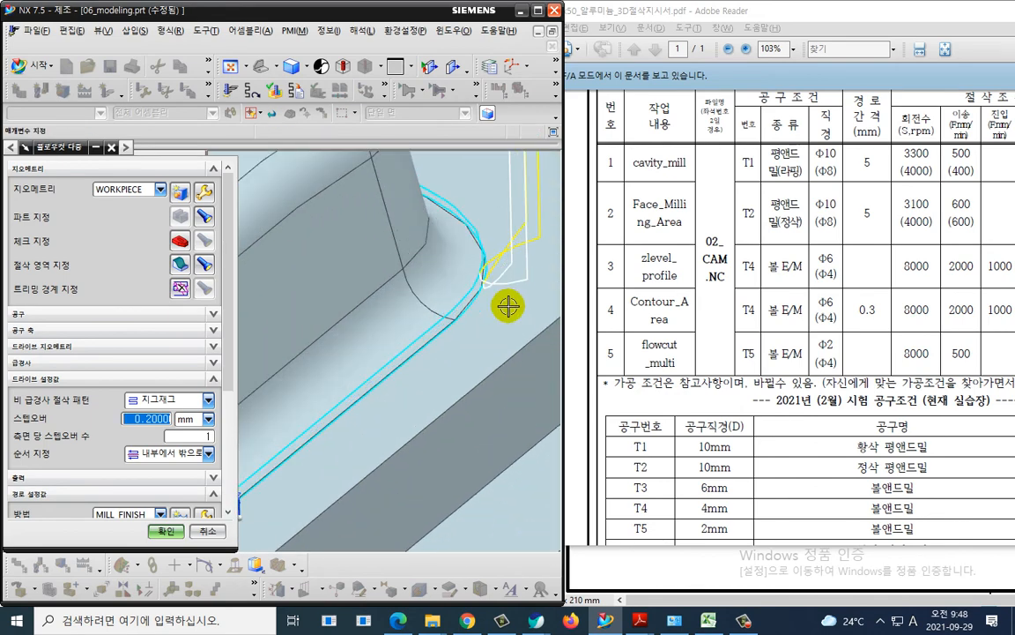
scroll(496, 304, "down", 5)
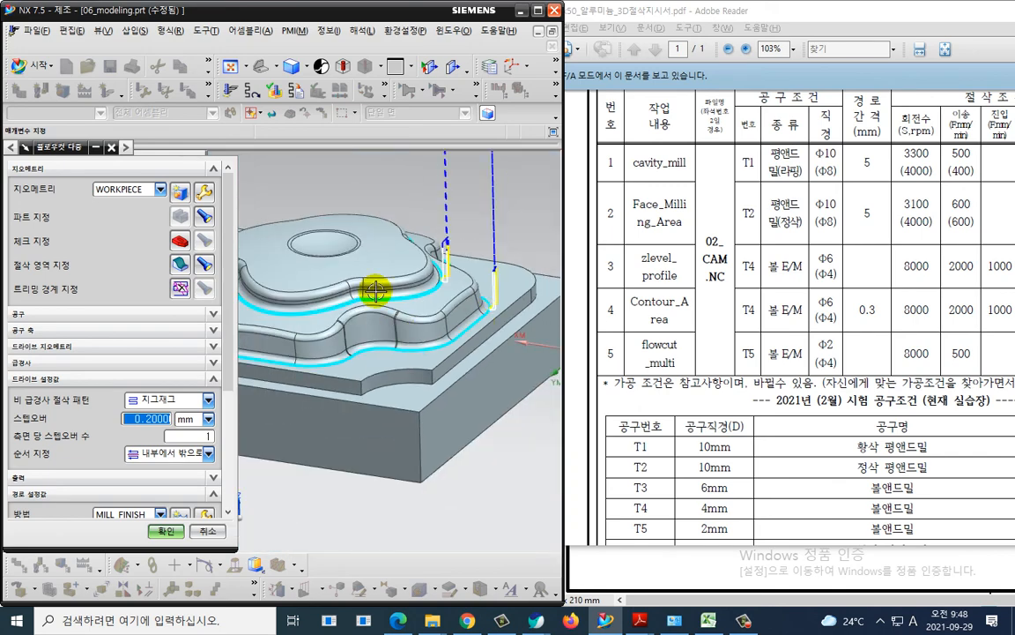
scroll(381, 324, "up", 3)
scroll(373, 333, "down", 6)
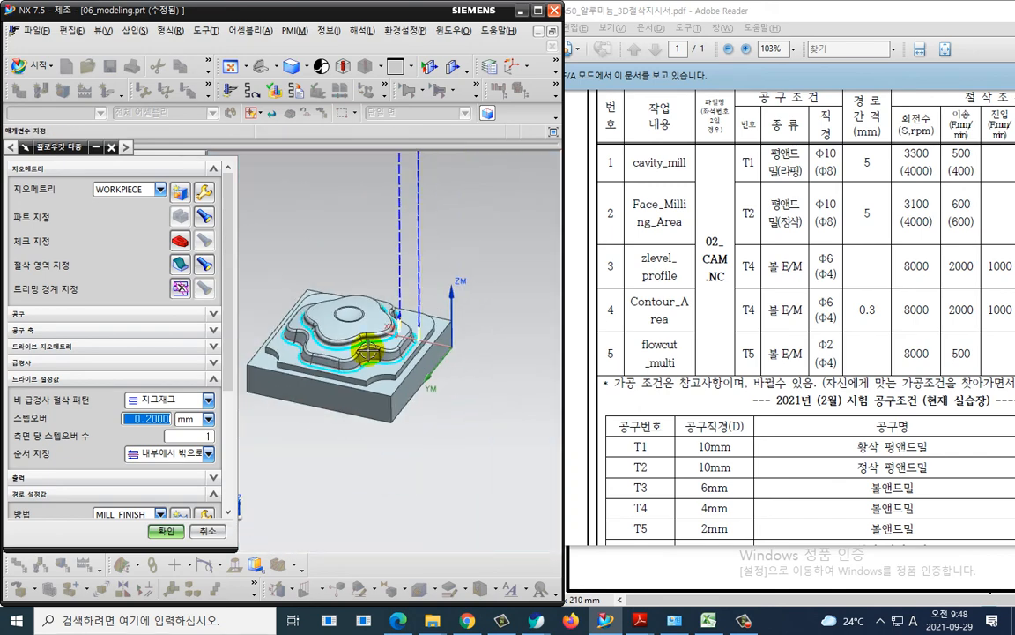
Discard the FLOWCUT_MULTIPLE operation and move FLOWCUT_SINGLE back into PROGRAM after CONTOUR_AREA
scroll(103, 461, "down", 5)
left_click(202, 404)
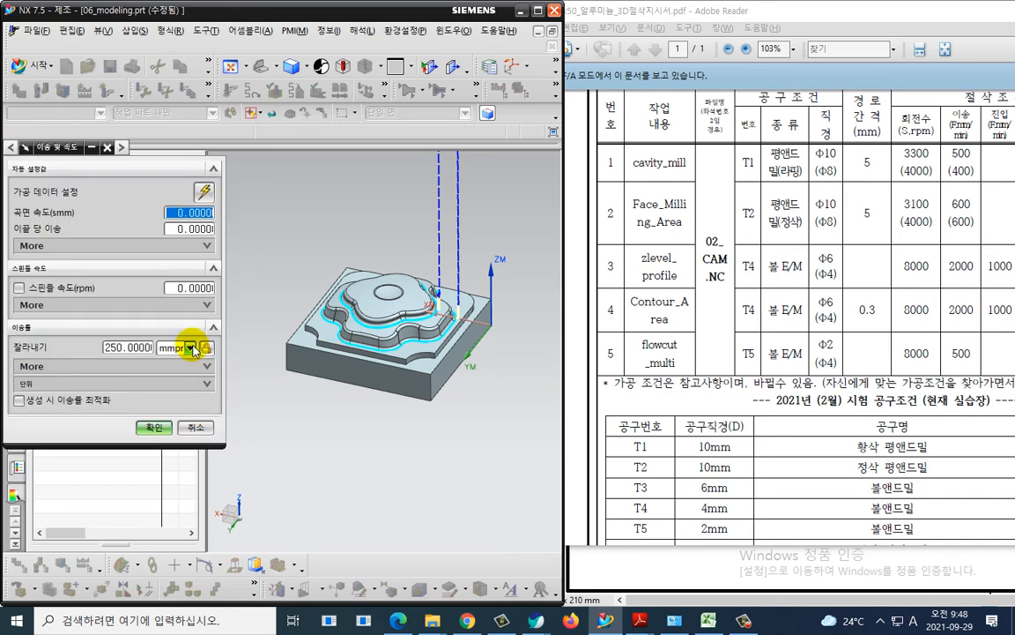
left_click(154, 426)
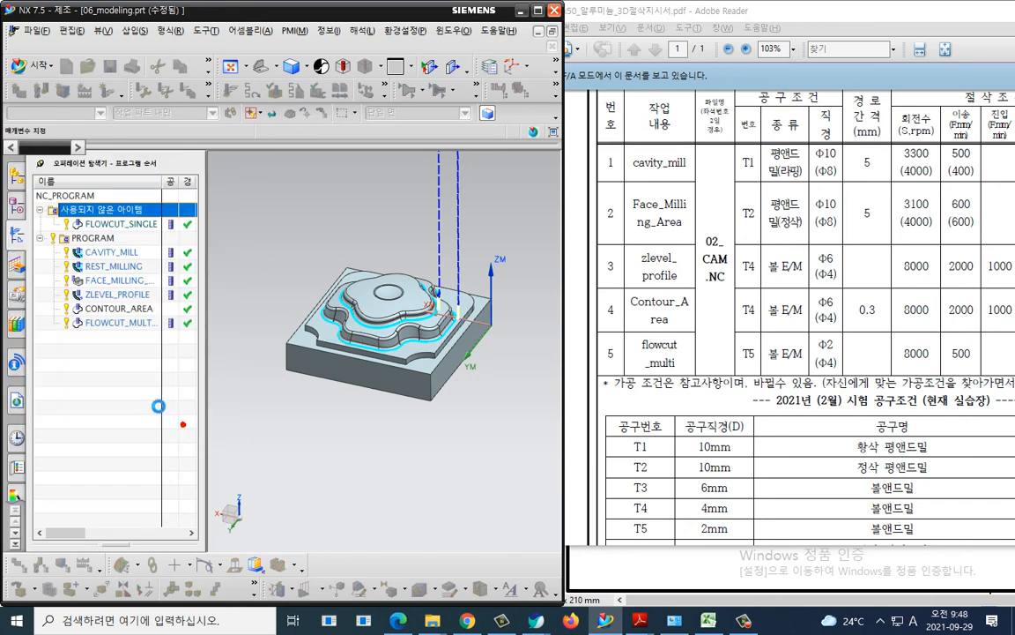
left_click(173, 482)
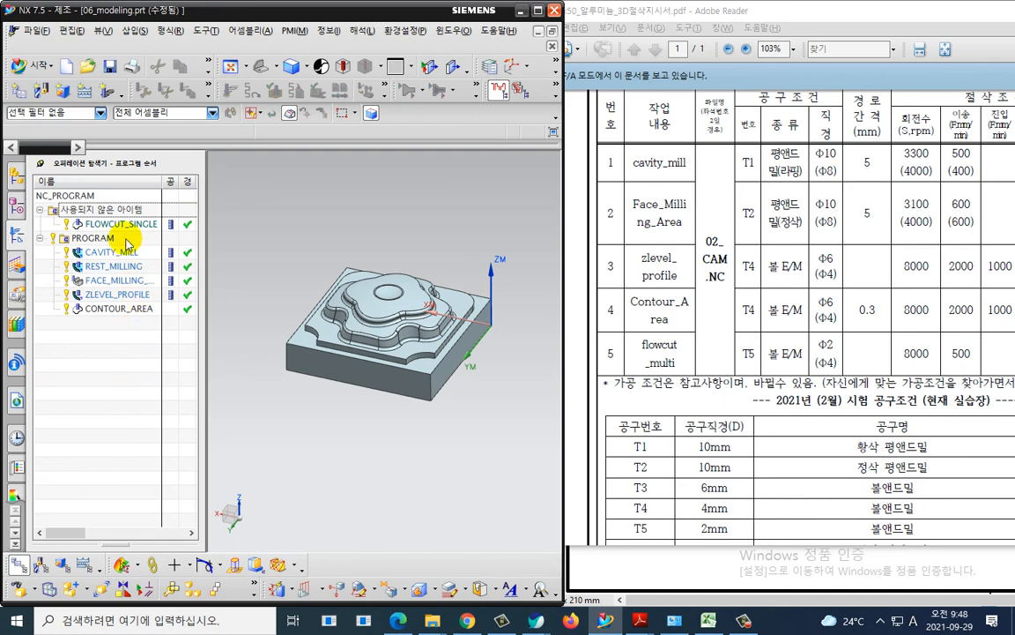
left_click_drag(125, 225, 140, 311)
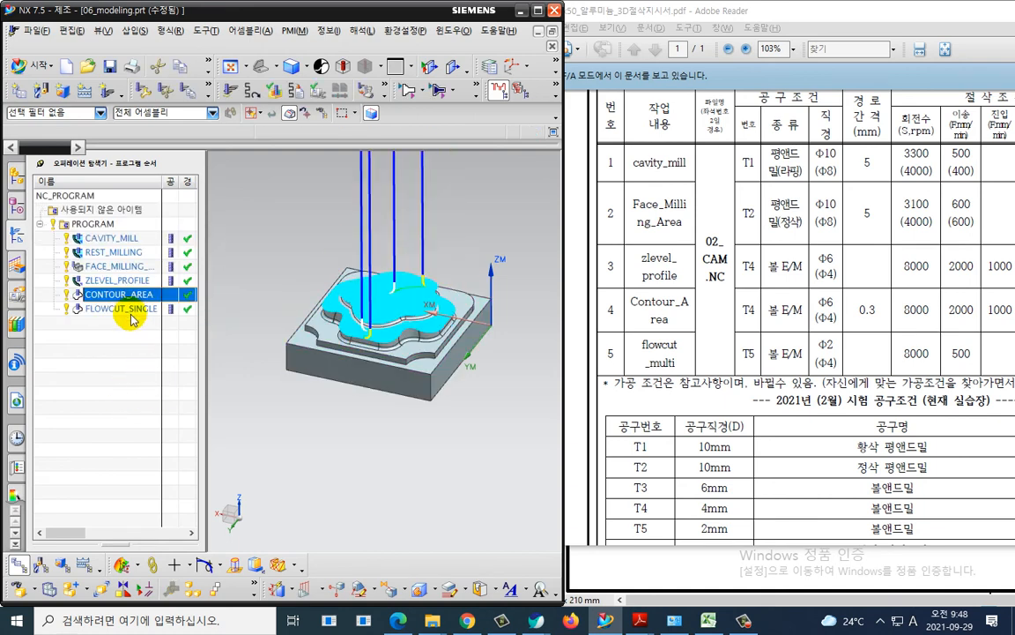
Verify all operations in the PROGRAM group with the 2D dynamic material-removal simulation in an isometric view
left_click(135, 349)
left_click(123, 224)
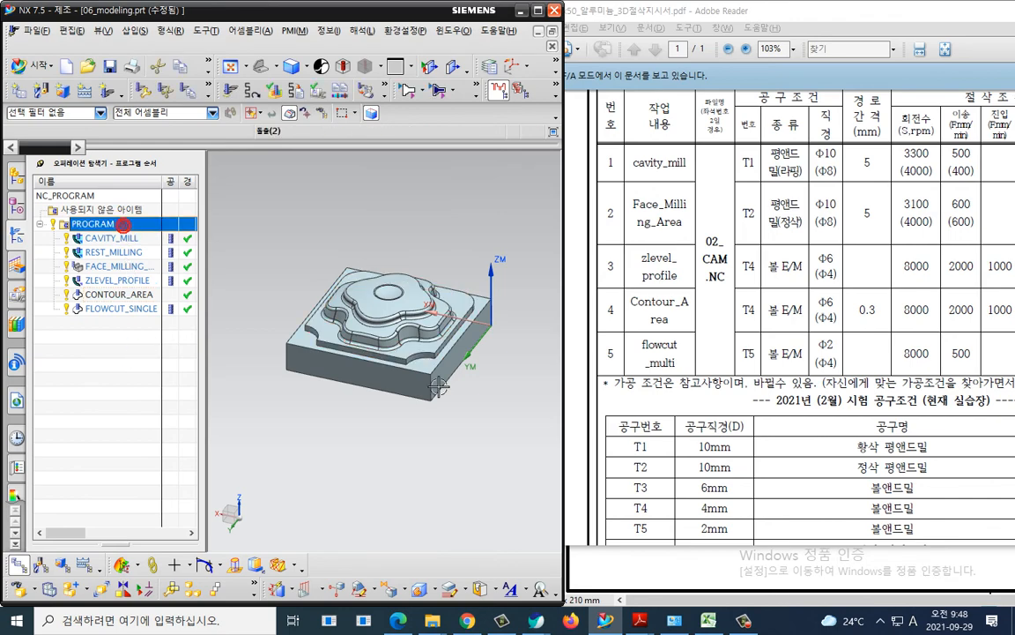
key("End")
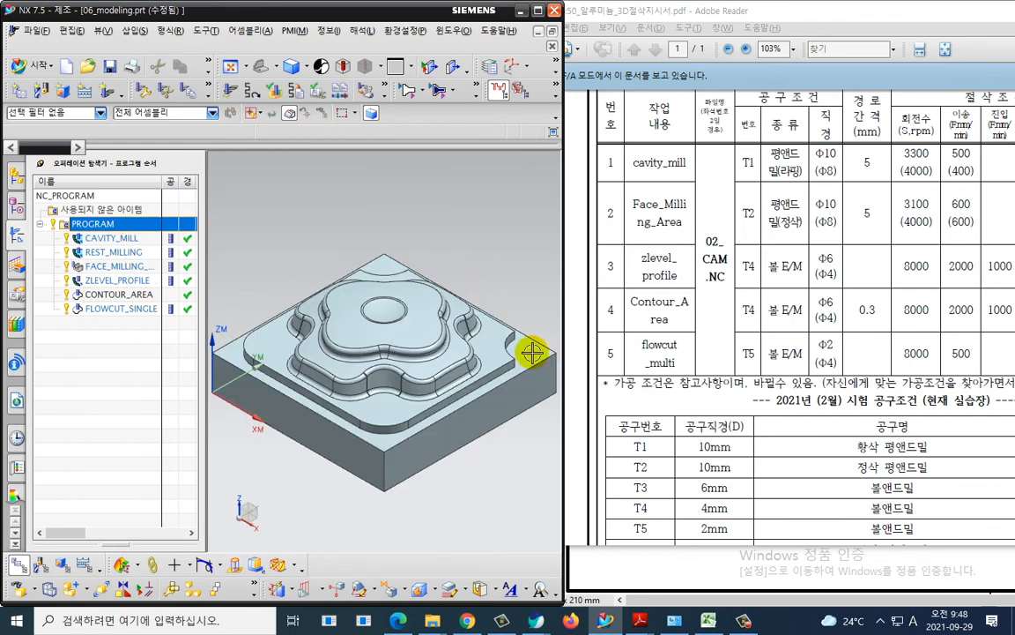
left_click(540, 11)
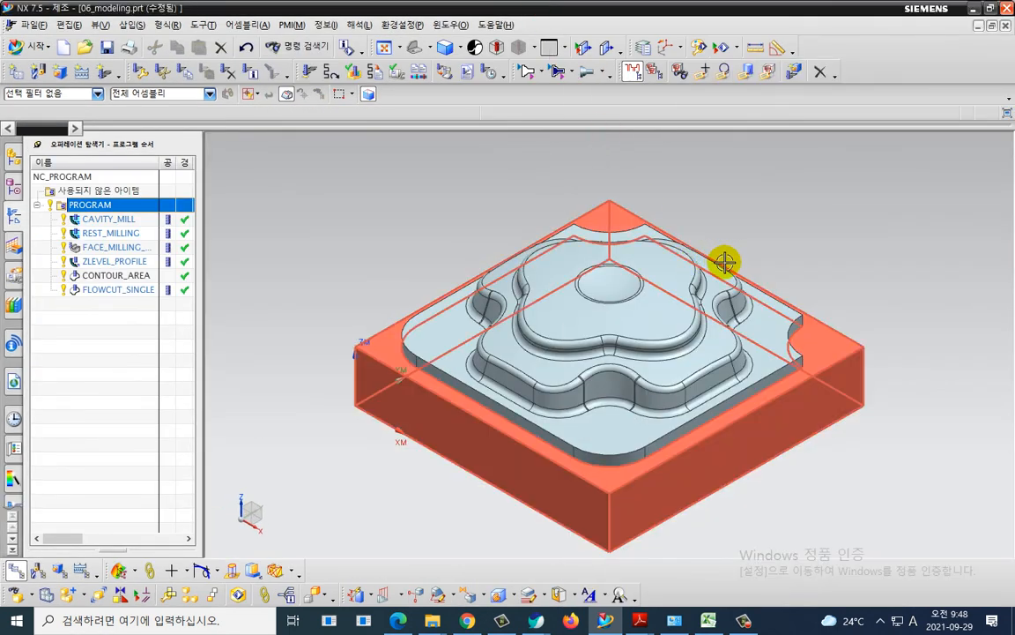
key("End")
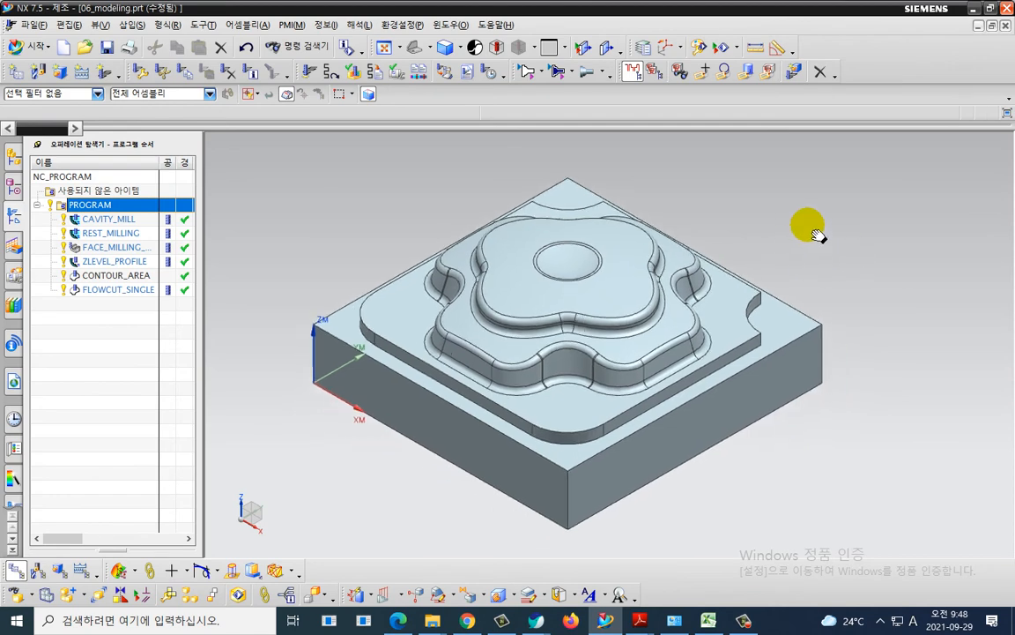
left_click(352, 76)
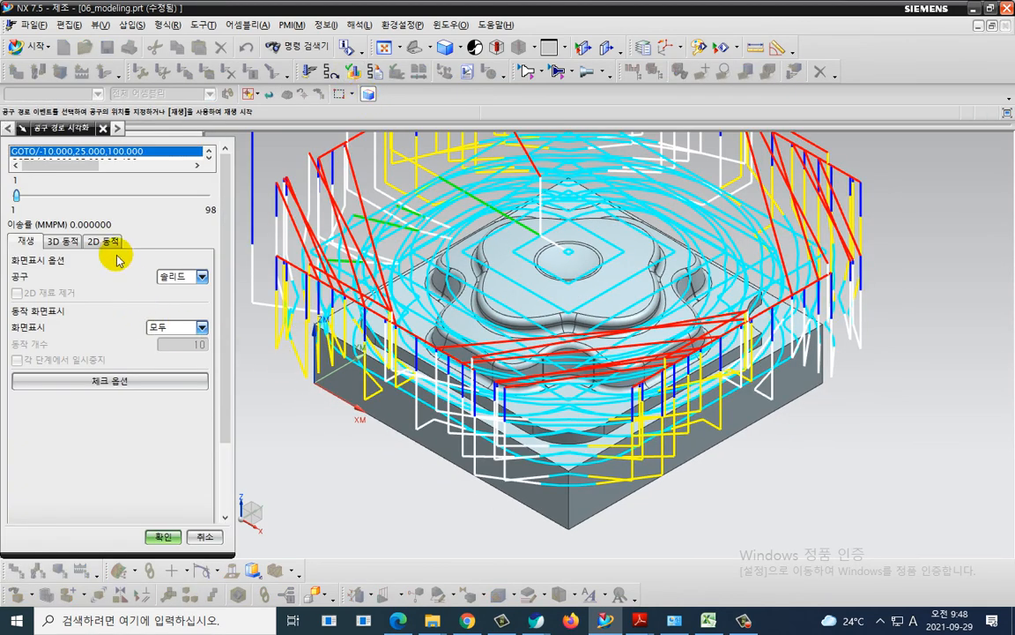
left_click(103, 241)
scroll(196, 313, "down", 3)
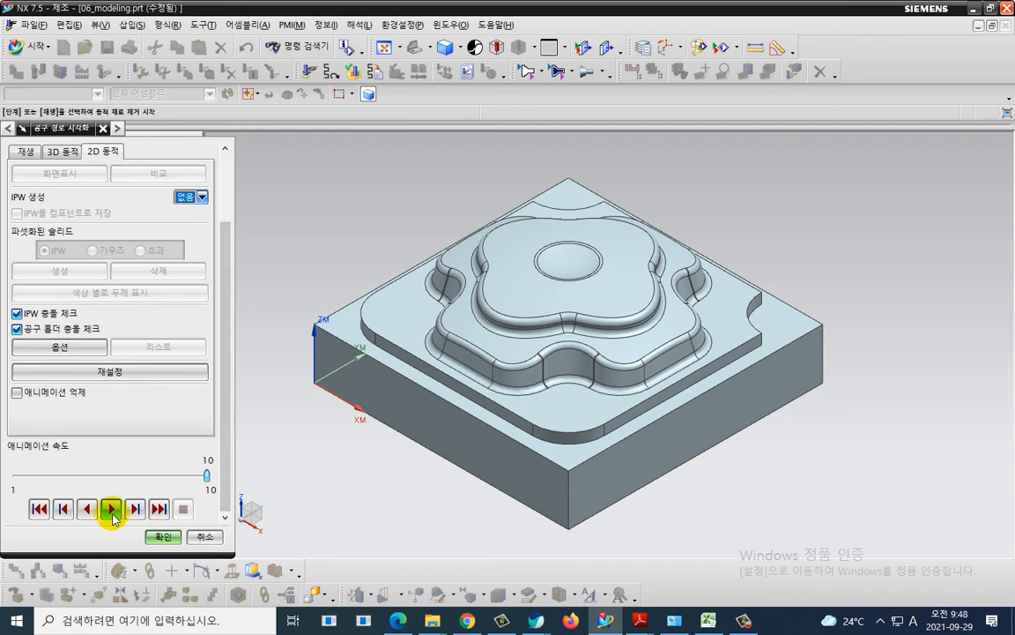
left_click(111, 509)
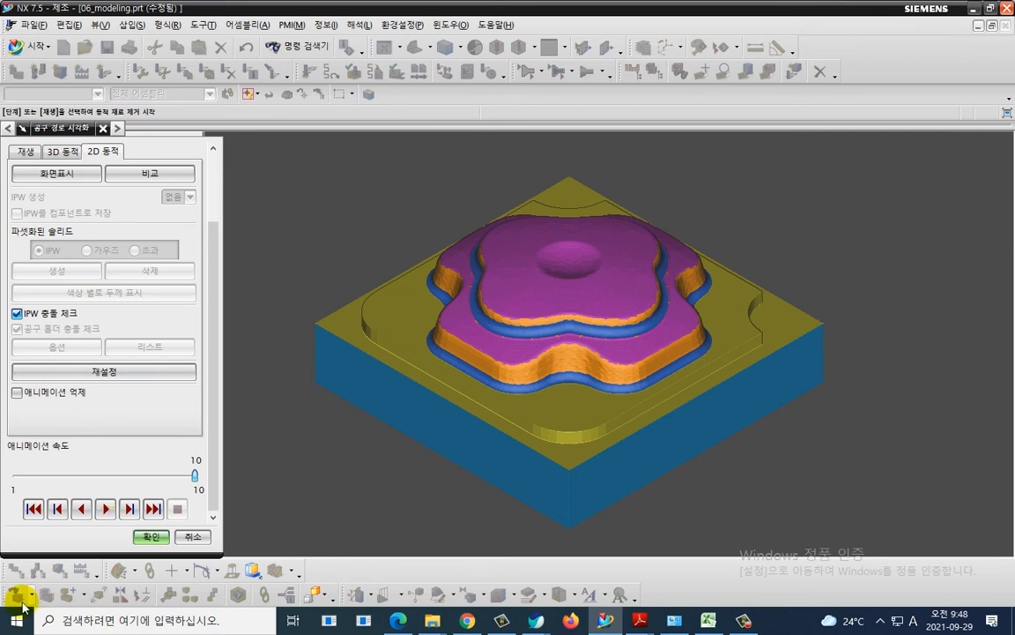
Run the 3D dynamic simulation of the whole program and examine the machined part's thickness by colour, then close the verification
left_click(62, 156)
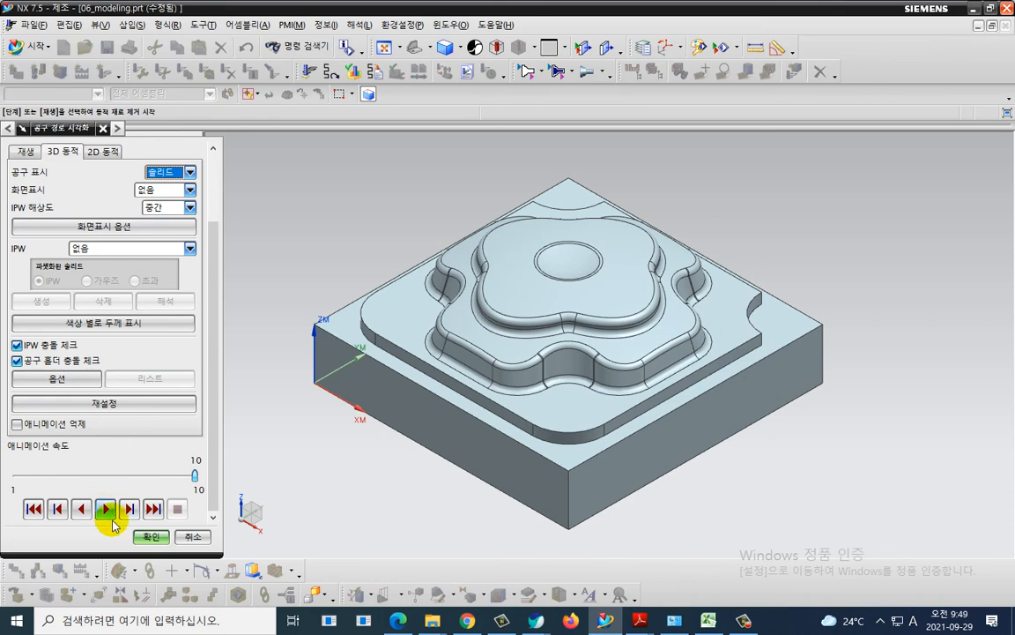
left_click(105, 509)
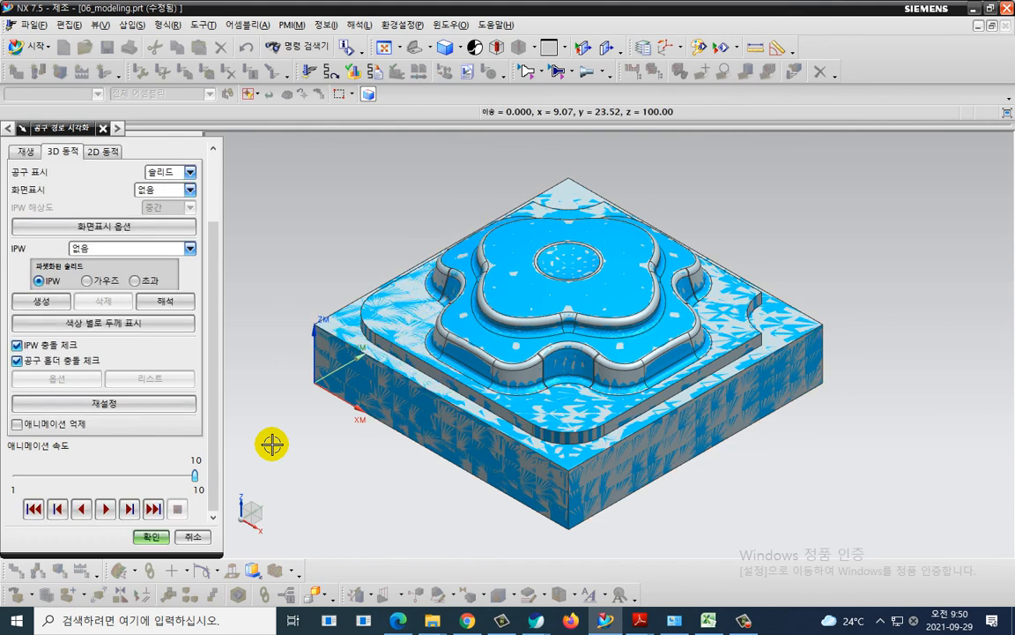
left_click(91, 321)
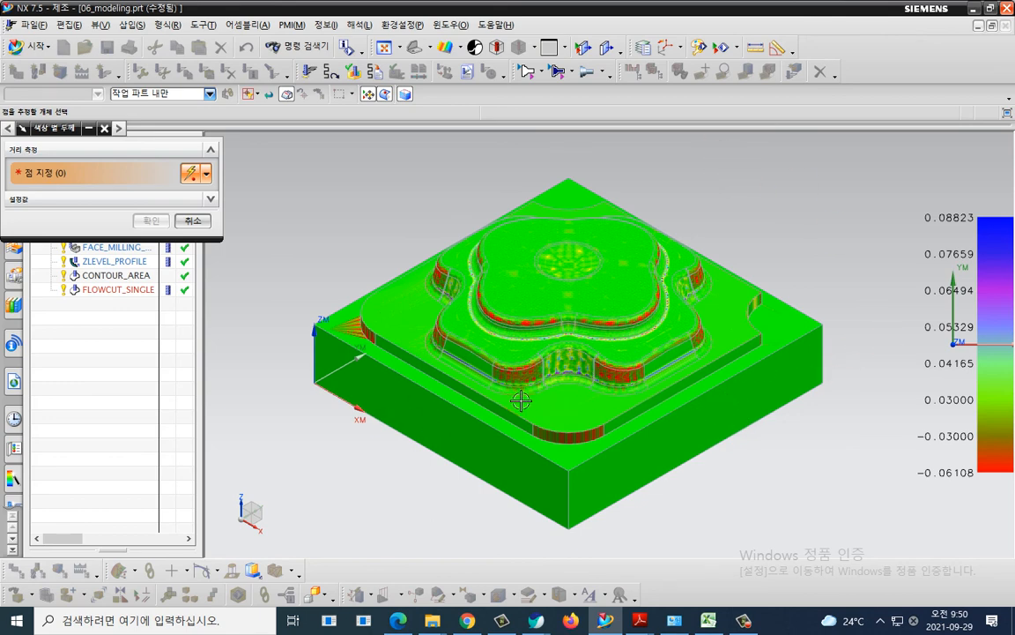
left_click(192, 220)
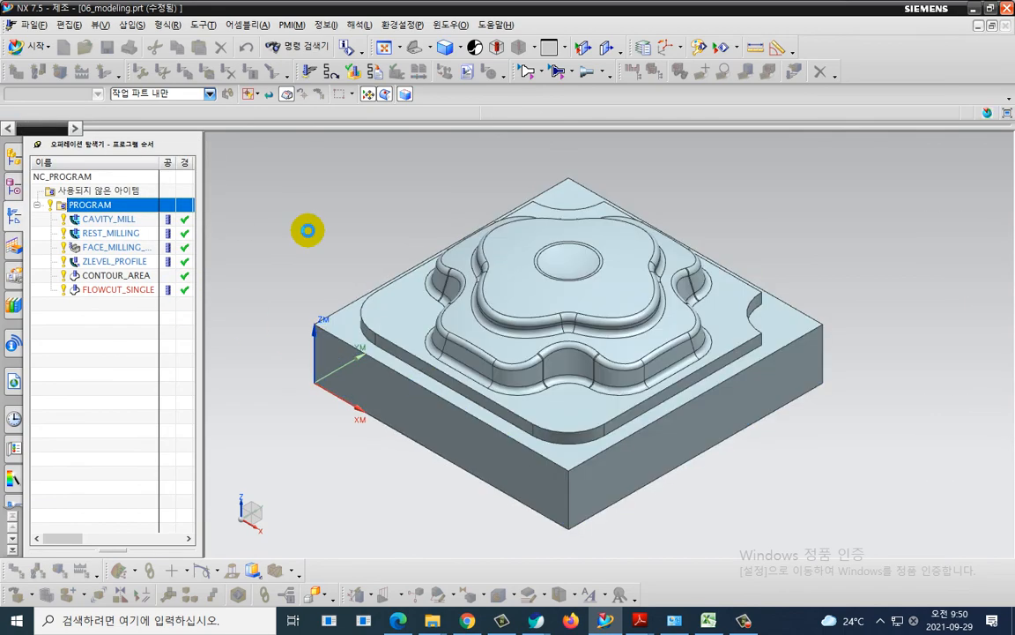
left_click(307, 230)
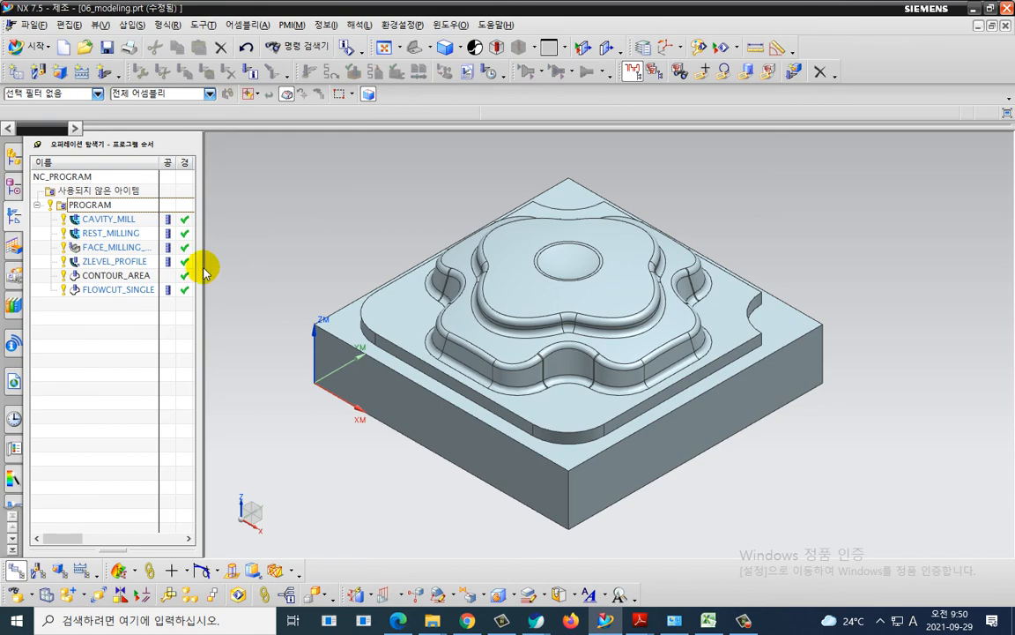
Widen the operation list to review each operation's tool, machining time, stock, stepover and feed, then narrow it to the tool column
left_click_drag(203, 271, 535, 276)
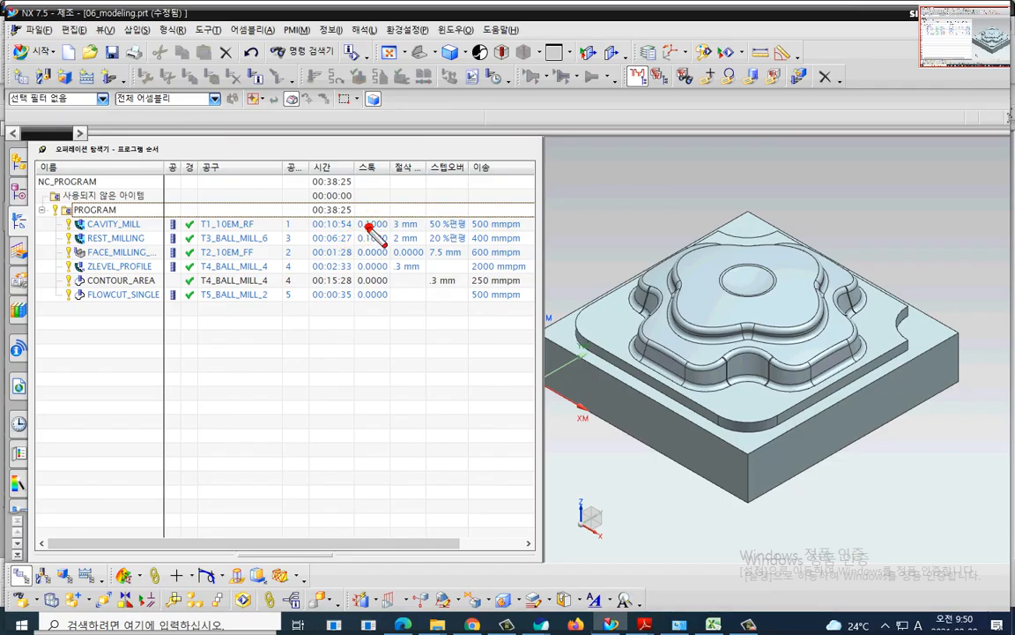
mouse_move(343, 216)
left_mouse_down()
mouse_move(298, 186)
mouse_move(357, 226)
left_mouse_up()
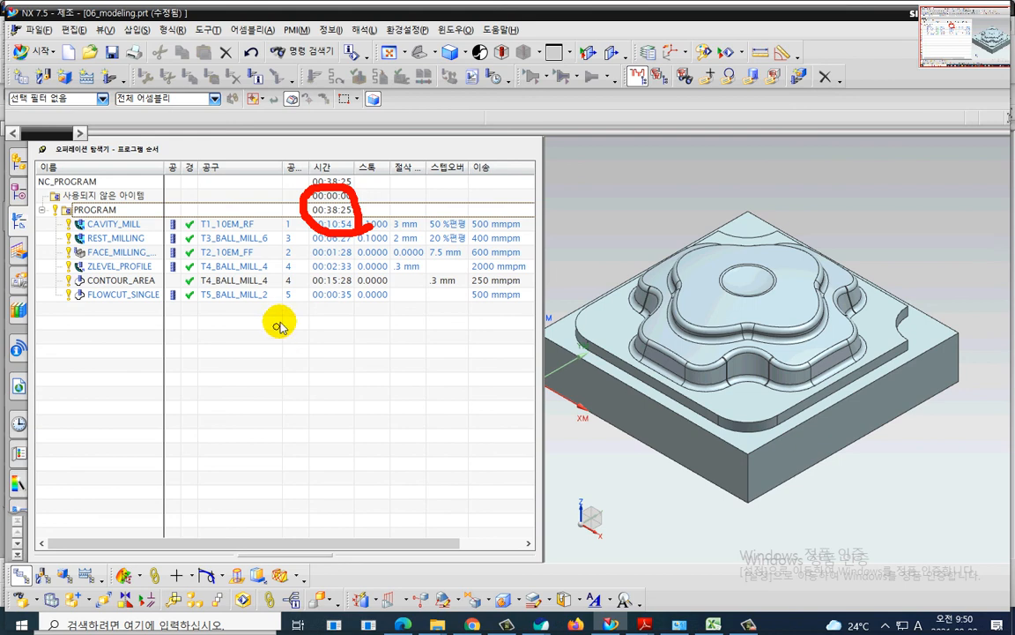
key("e")
mouse_move(305, 252)
left_mouse_down()
mouse_move(366, 260)
mouse_move(295, 243)
mouse_move(301, 233)
left_mouse_up()
key("e")
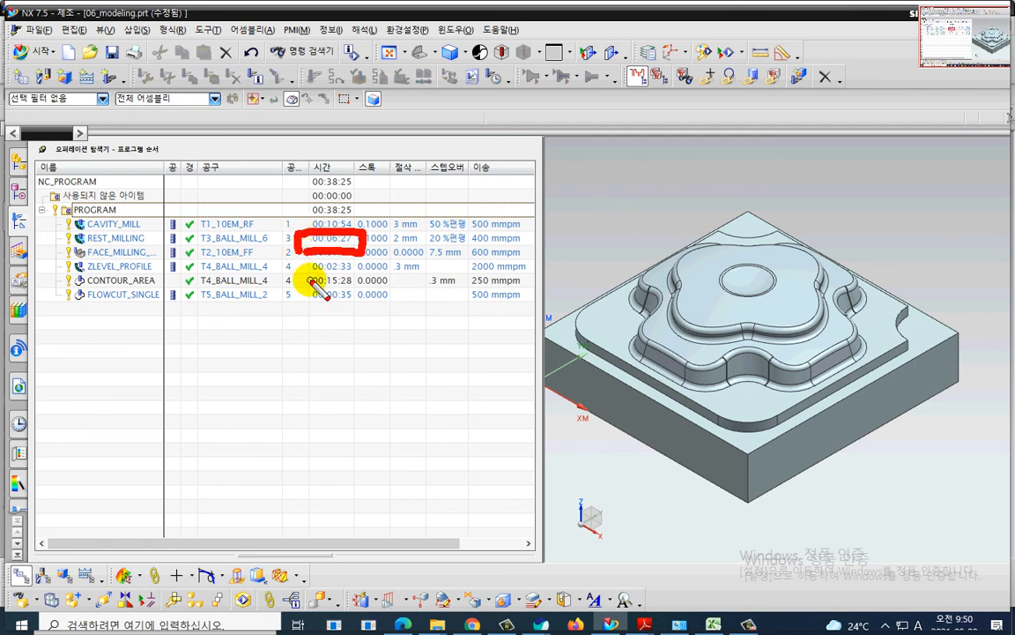
key("Escape")
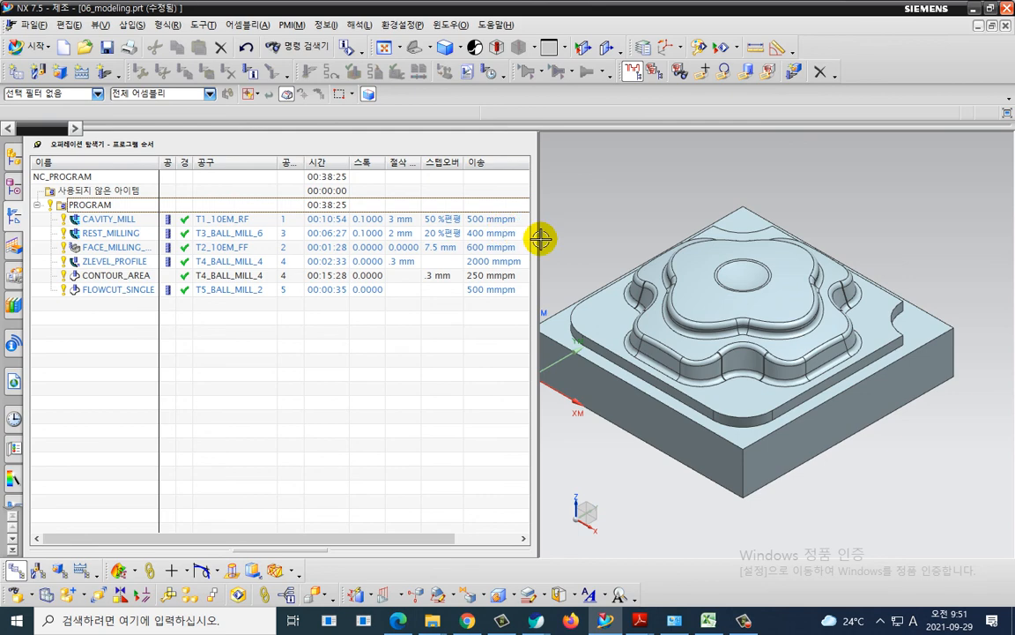
left_click_drag(534, 238, 278, 274)
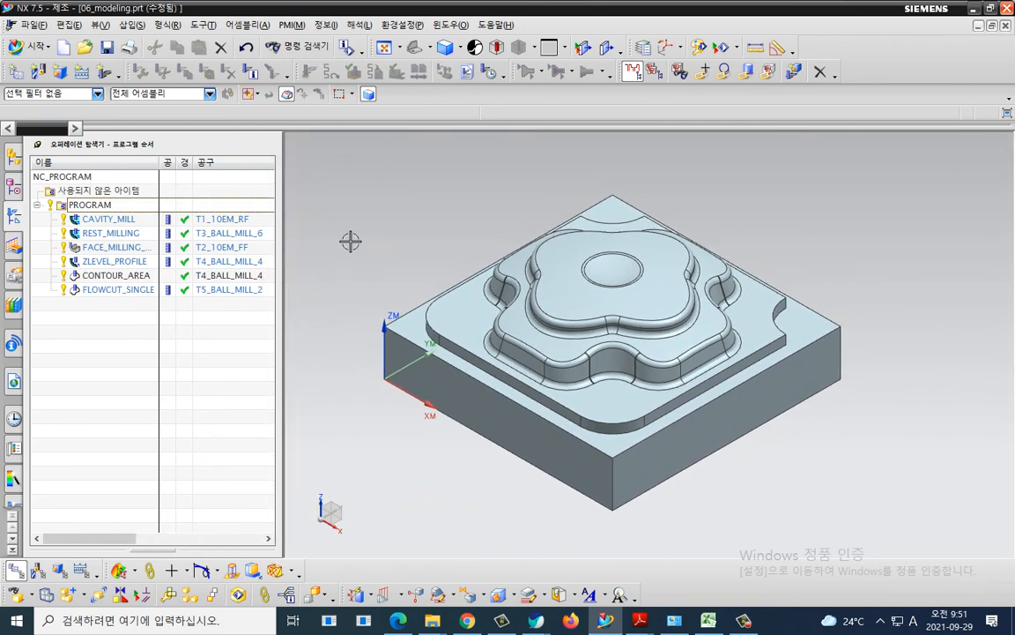
key("Home")
key("End")
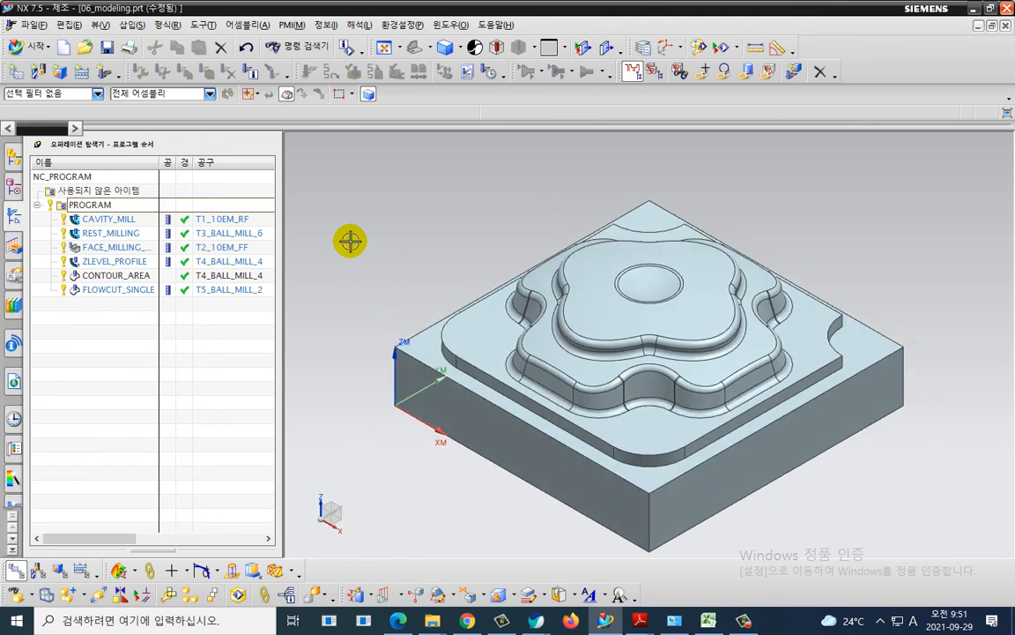